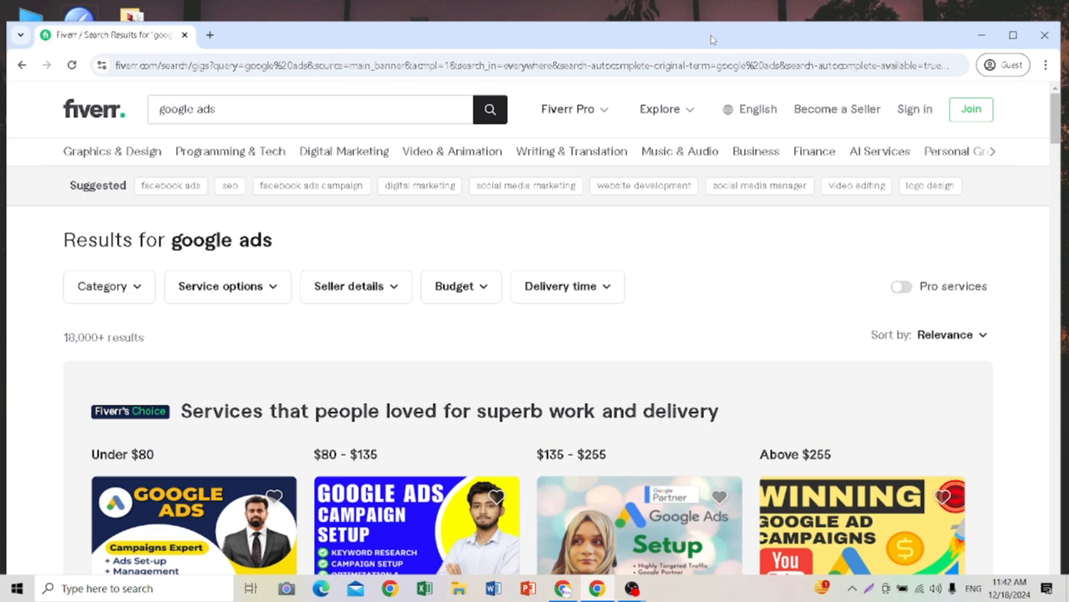
Step: Check the browser profile used in the Canva window and return to the Fiverr results for google ads
{"action": "scroll", "coordinate": [234, 246], "scroll_direction": "down", "scroll_amount": 3}
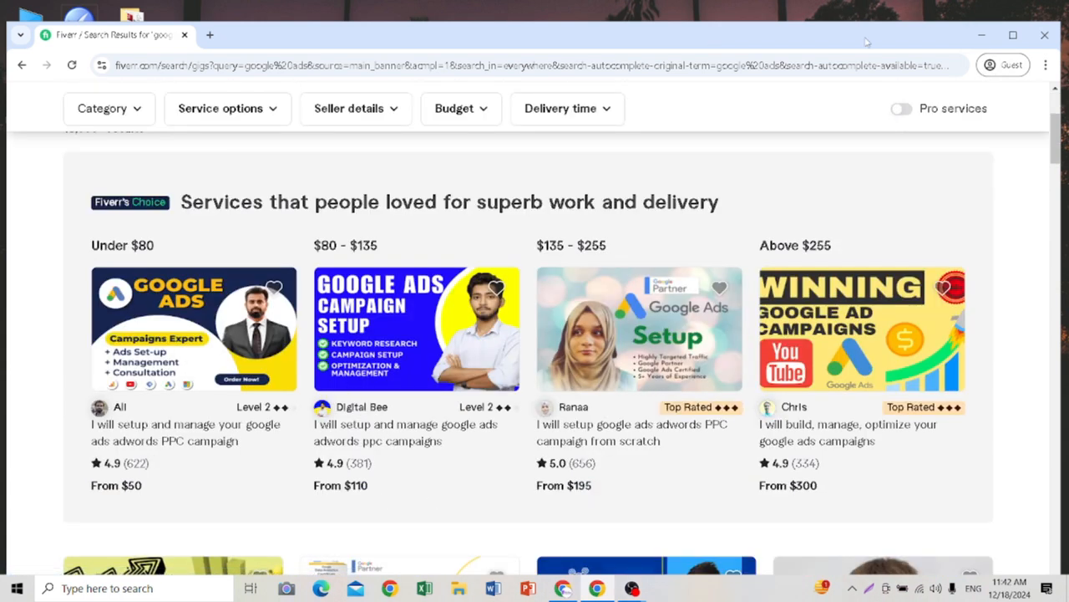
{"action": "left_click", "coordinate": [565, 588]}
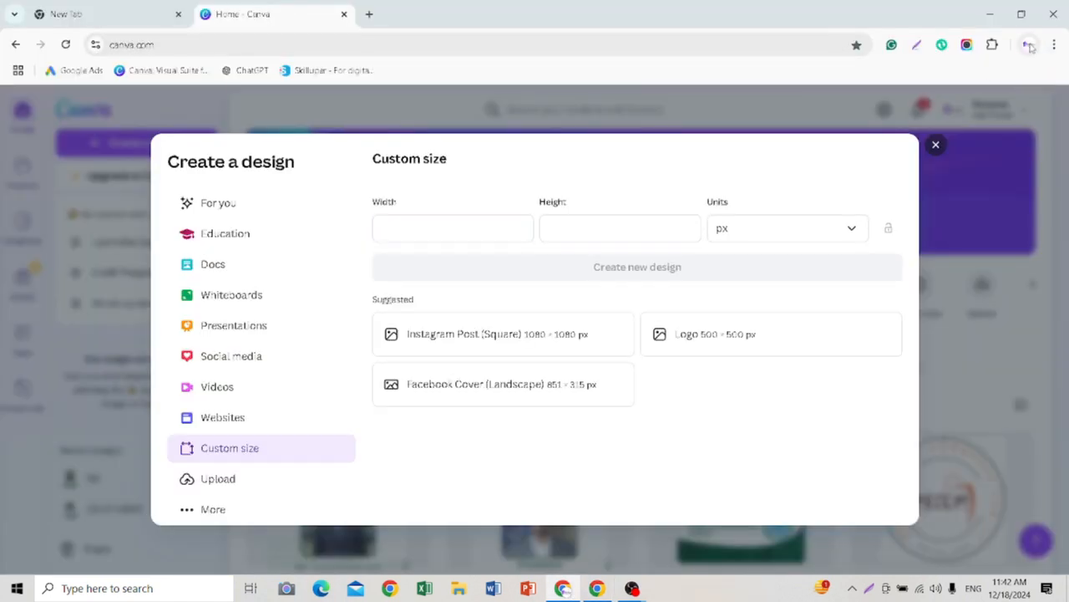
{"action": "left_click", "coordinate": [1030, 45]}
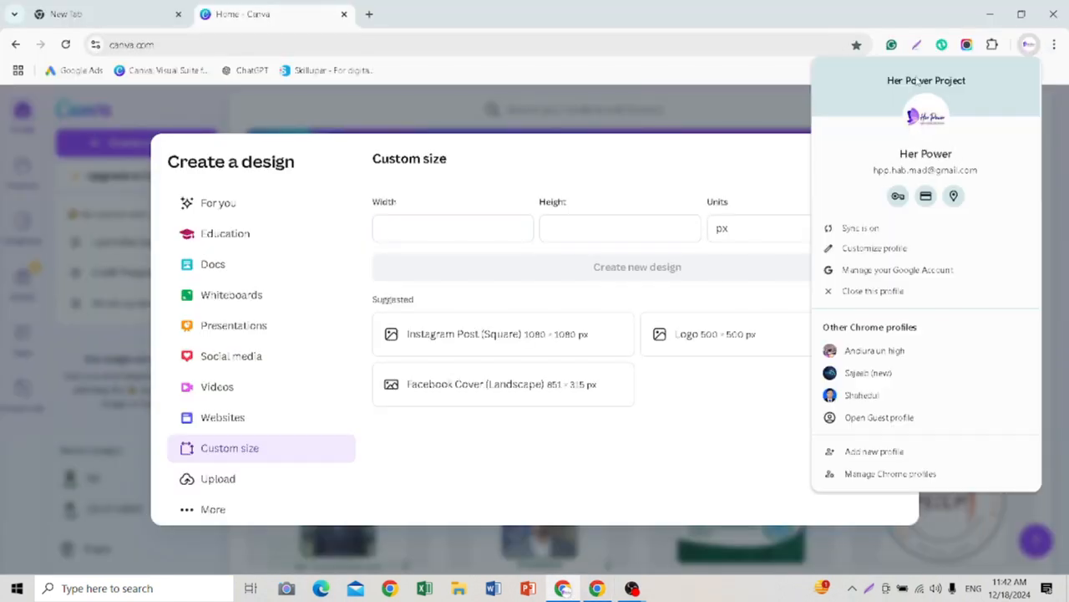
{"action": "left_click", "coordinate": [1030, 46]}
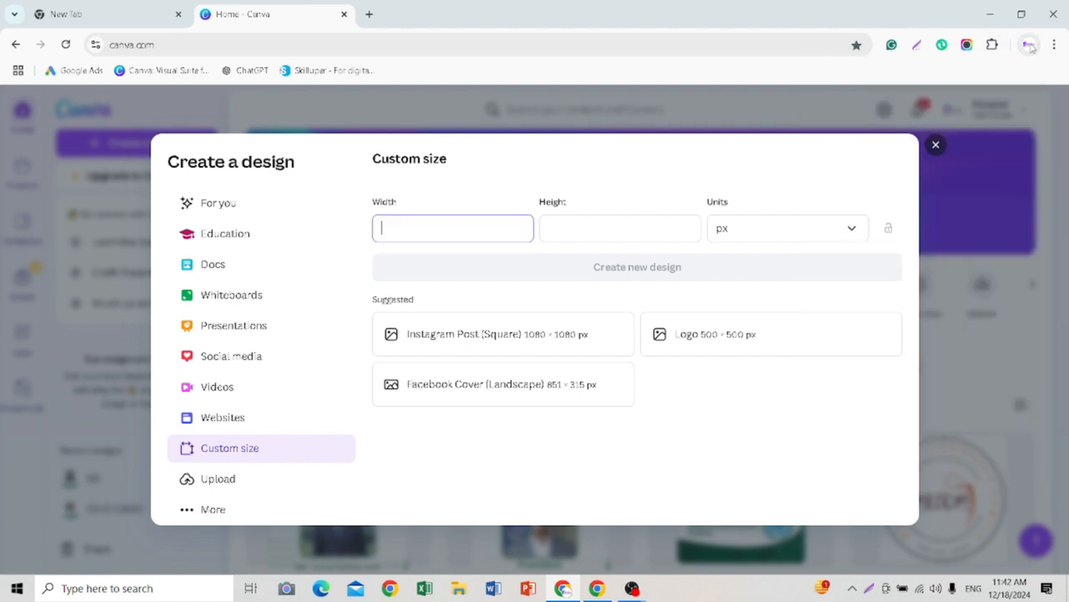
{"action": "left_click", "coordinate": [1029, 44]}
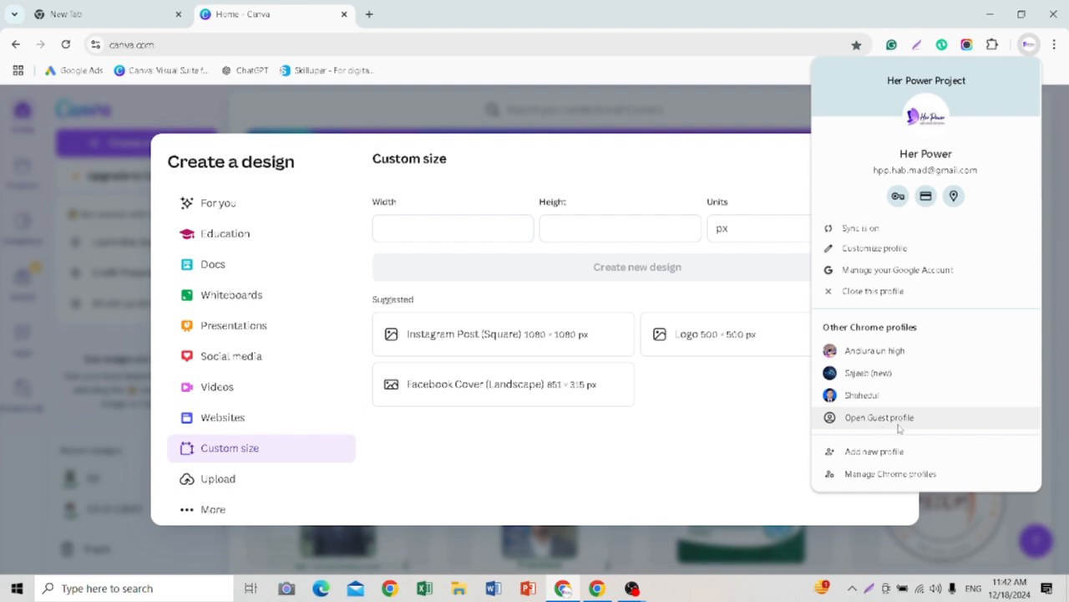
{"action": "left_click", "coordinate": [593, 596]}
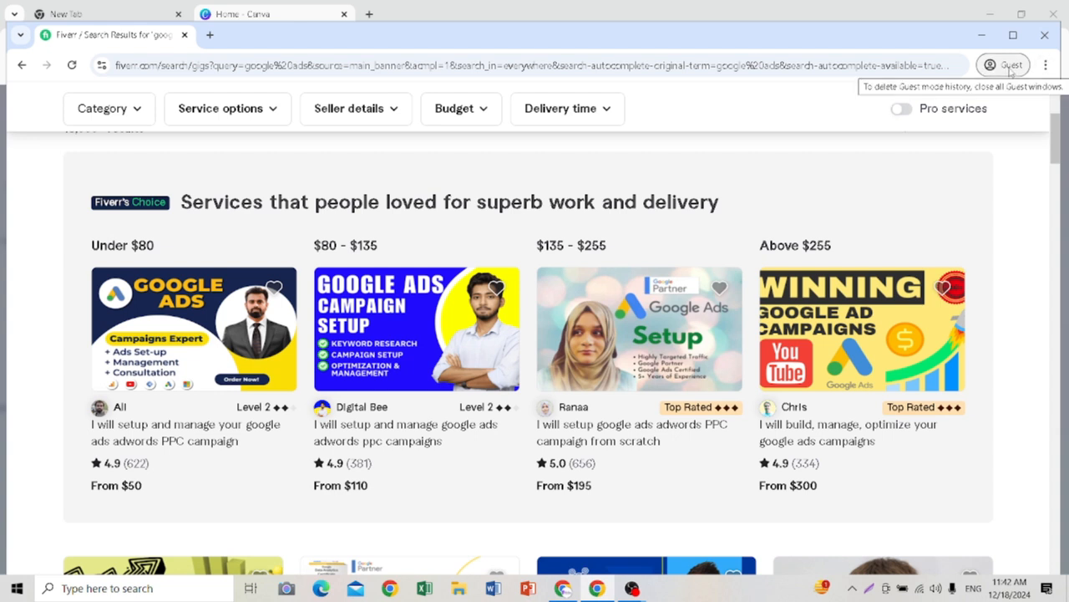
Step: Examine the thumbnail images of the google ads gigs in the Fiverr search results
{"action": "scroll", "coordinate": [257, 313], "scroll_direction": "down", "scroll_amount": 2}
{"action": "scroll", "coordinate": [257, 314], "scroll_direction": "up", "scroll_amount": 3}
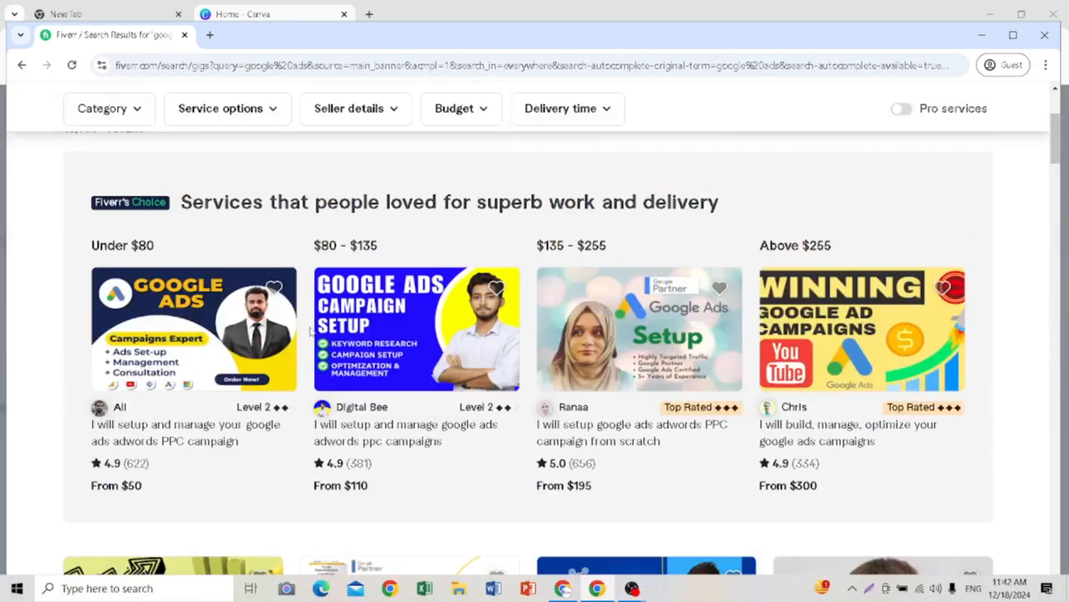
{"action": "scroll", "coordinate": [256, 313], "scroll_direction": "down", "scroll_amount": 2}
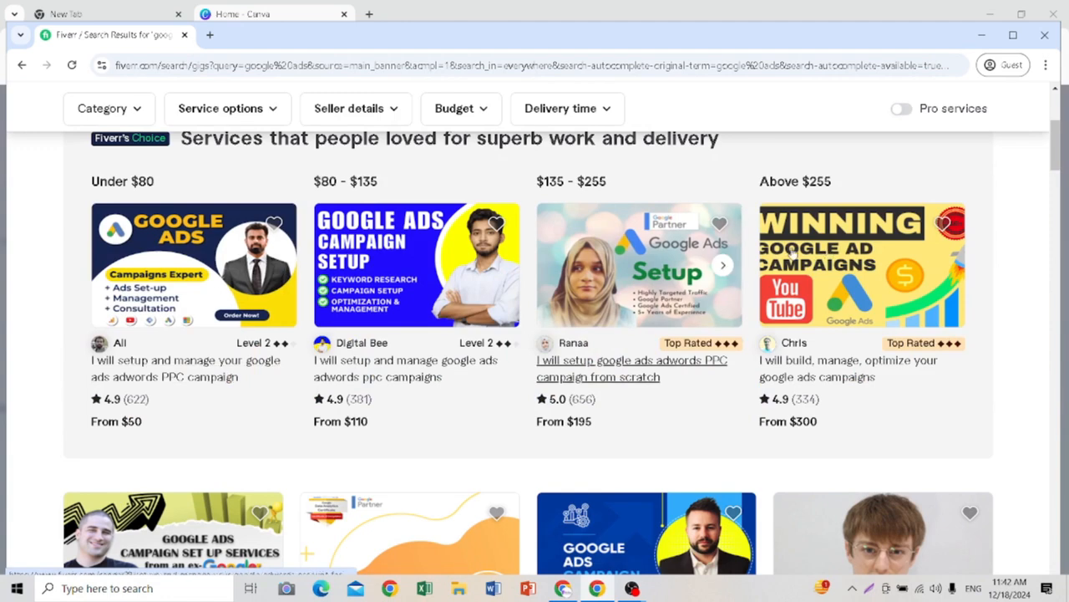
{"action": "scroll", "coordinate": [282, 219], "scroll_direction": "down", "scroll_amount": 2}
{"action": "scroll", "coordinate": [281, 219], "scroll_direction": "down", "scroll_amount": 1}
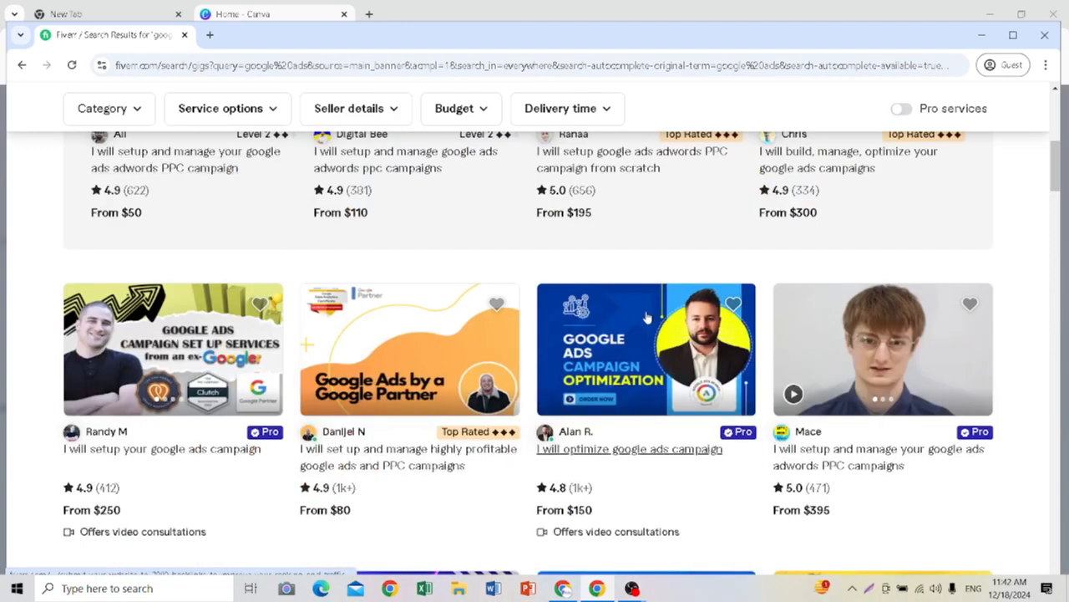
{"action": "scroll", "coordinate": [400, 300], "scroll_direction": "up", "scroll_amount": 5}
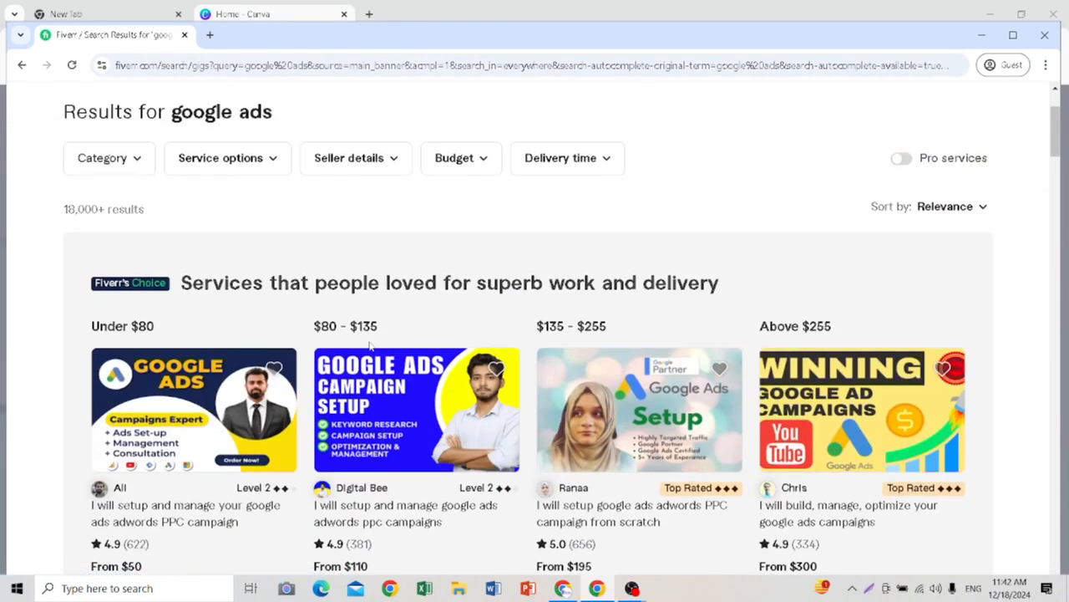
{"action": "scroll", "coordinate": [370, 342], "scroll_direction": "down", "scroll_amount": 4}
{"action": "scroll", "coordinate": [543, 451], "scroll_direction": "down", "scroll_amount": 4}
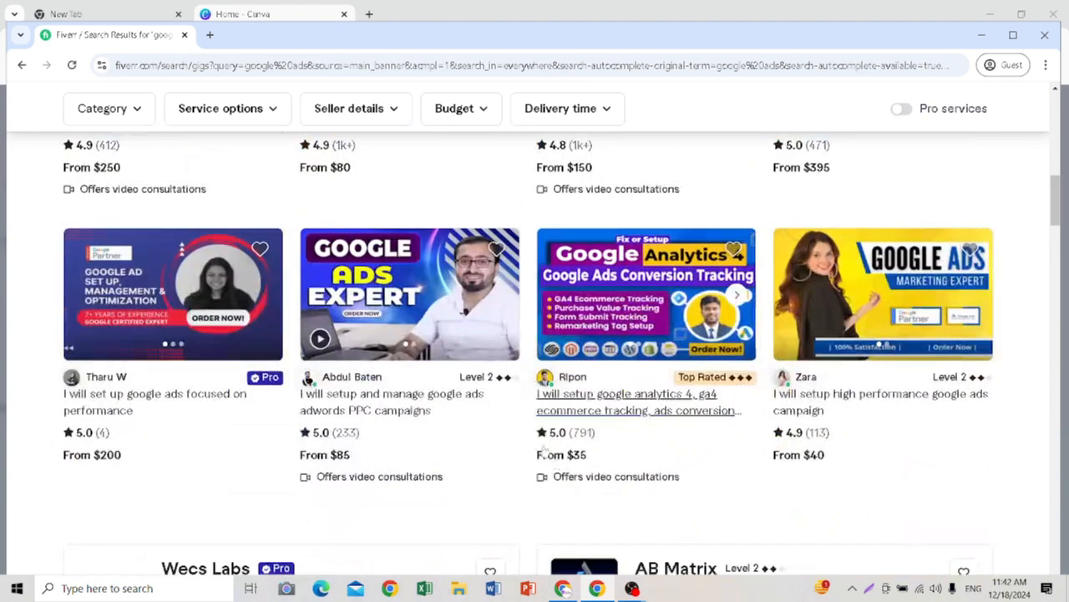
{"action": "mouse_move", "coordinate": [392, 360]}
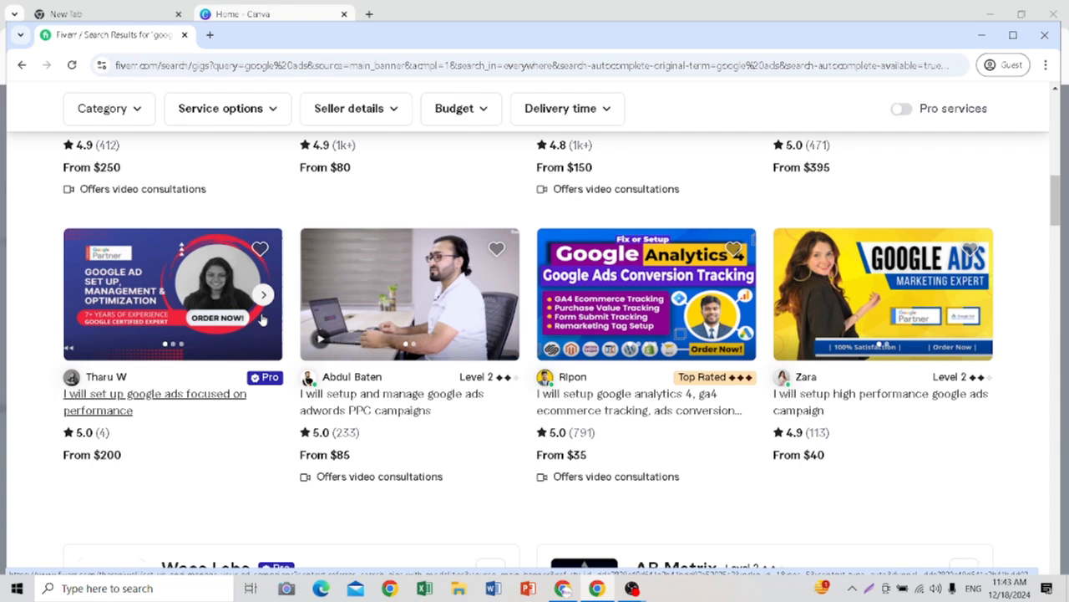
Step: Switch to the Canva browser window and open a new tab beside the Canva page
{"action": "left_click", "coordinate": [464, 12]}
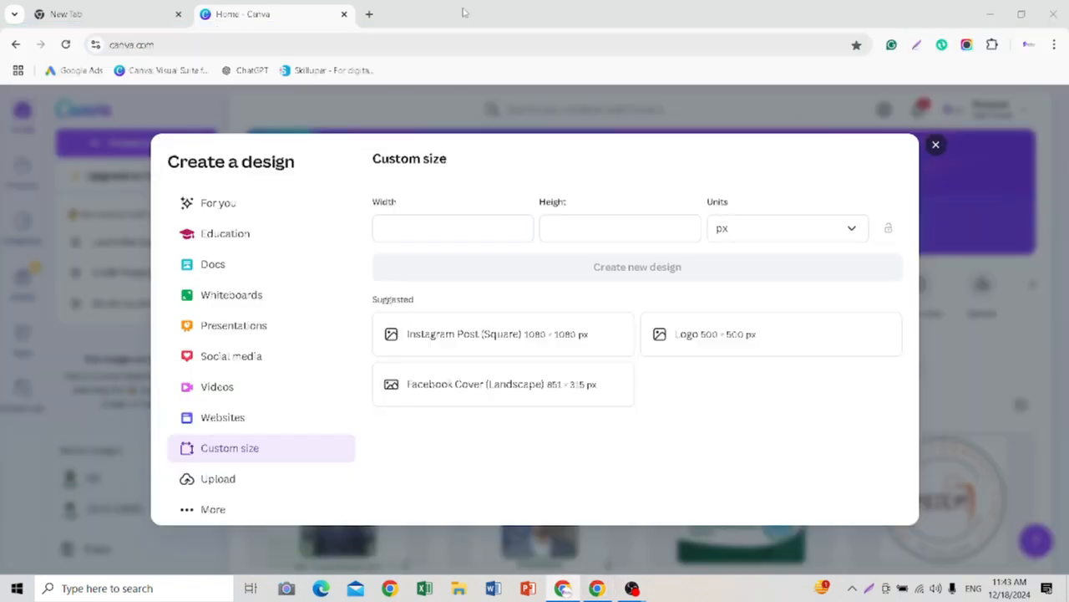
{"action": "left_click", "coordinate": [369, 15]}
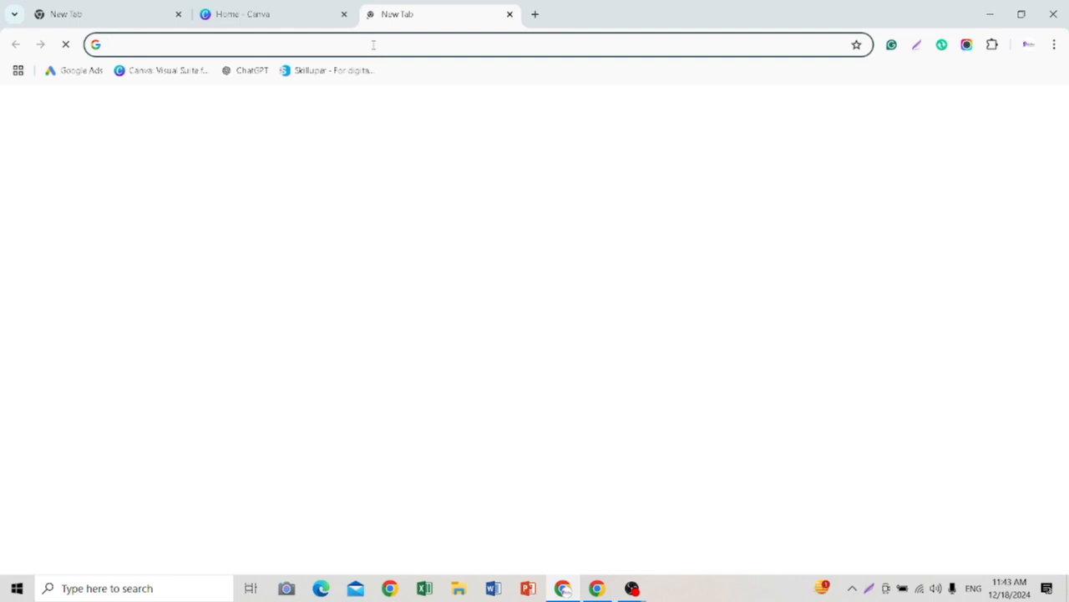
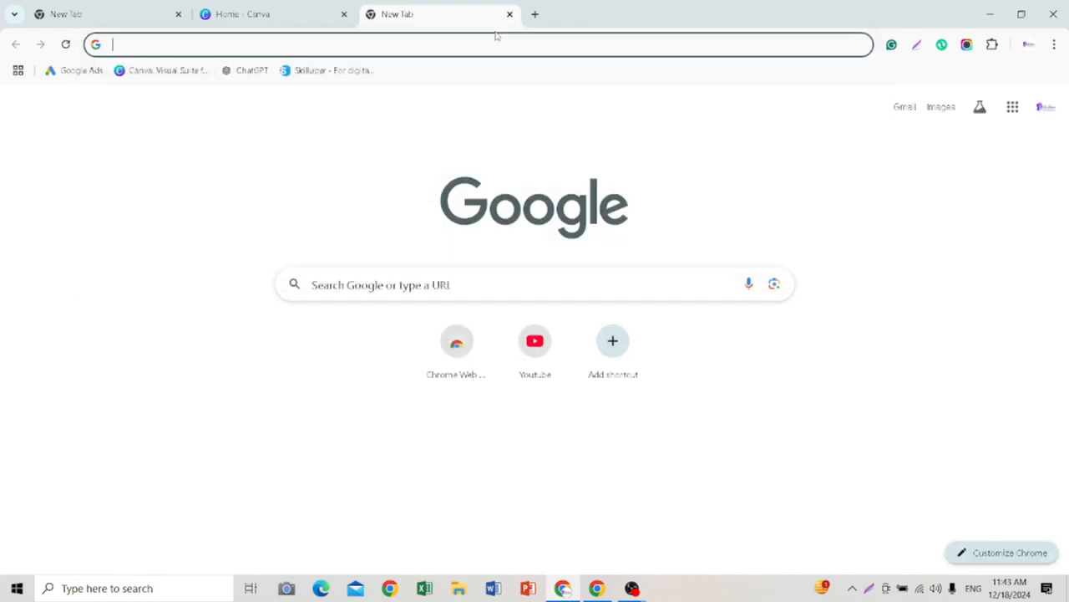
Step: Search Google for "fiverr gig image size" and expand the AI Overview
{"action": "type", "text": "fiverr"}
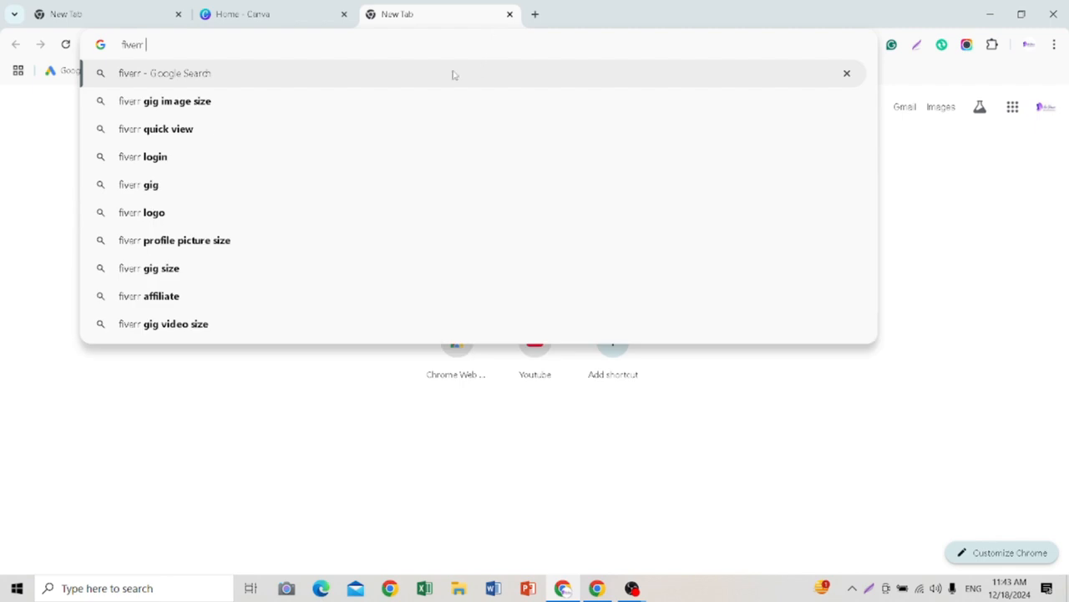
{"action": "left_click", "coordinate": [417, 102]}
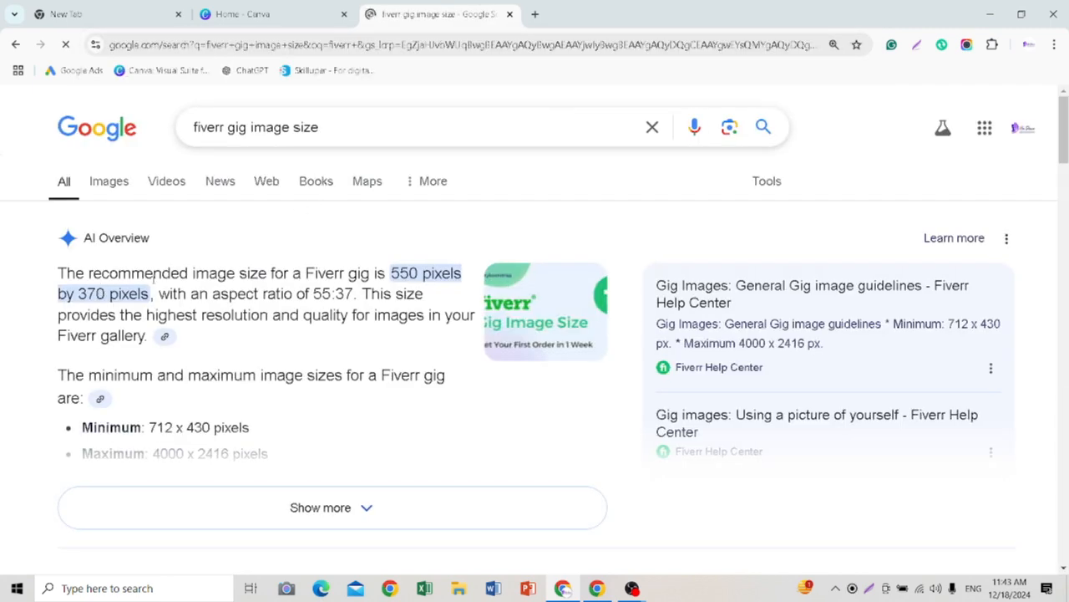
{"action": "scroll", "coordinate": [326, 266], "scroll_direction": "down", "scroll_amount": 1}
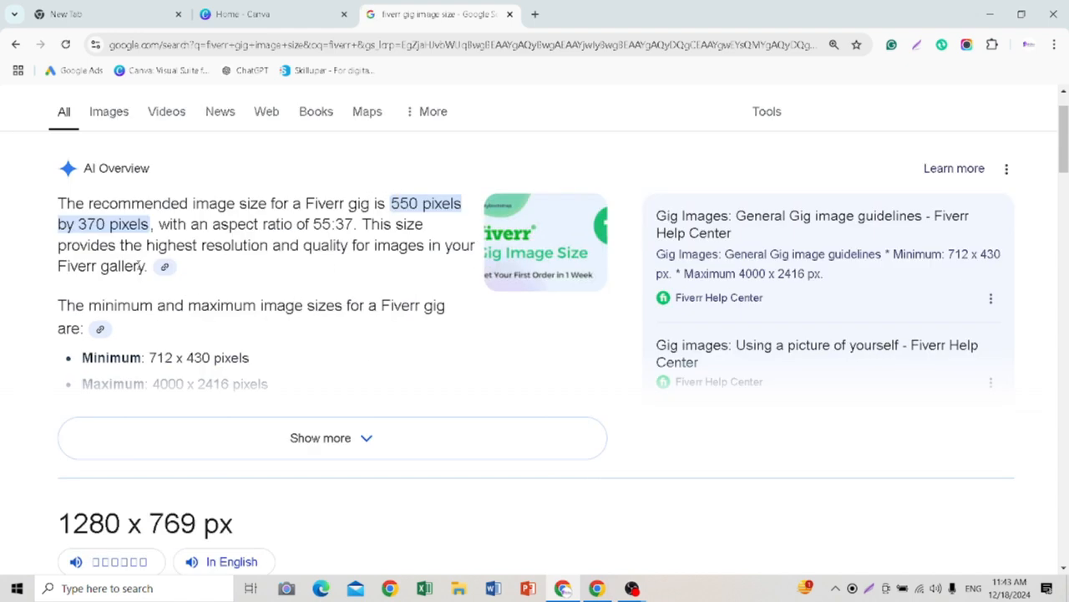
{"action": "left_click_drag", "start_coordinate": [306, 203], "coordinate": [361, 204]}
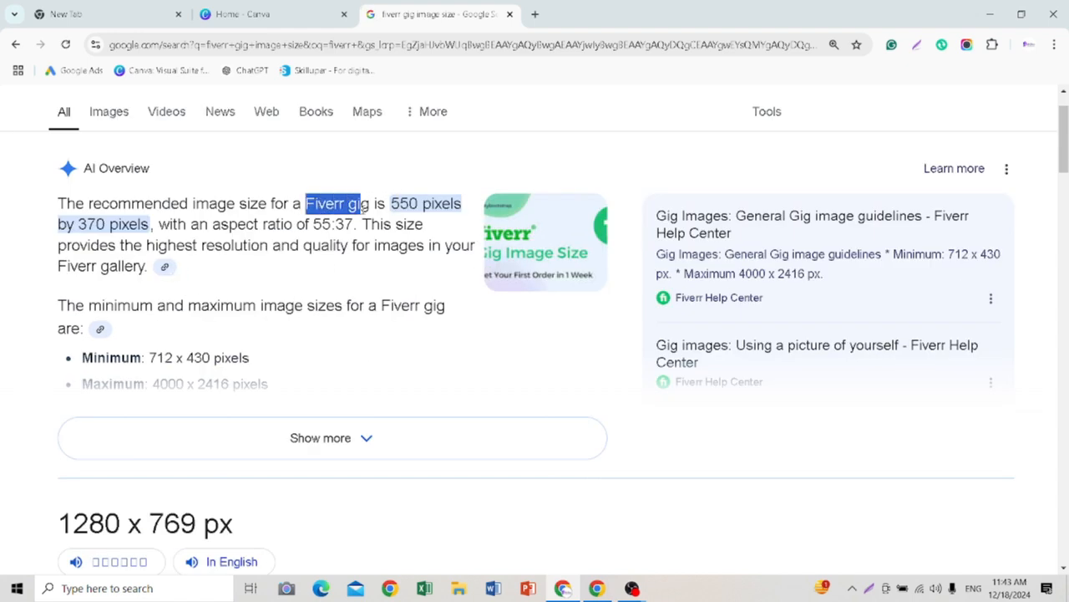
{"action": "left_click", "coordinate": [325, 437]}
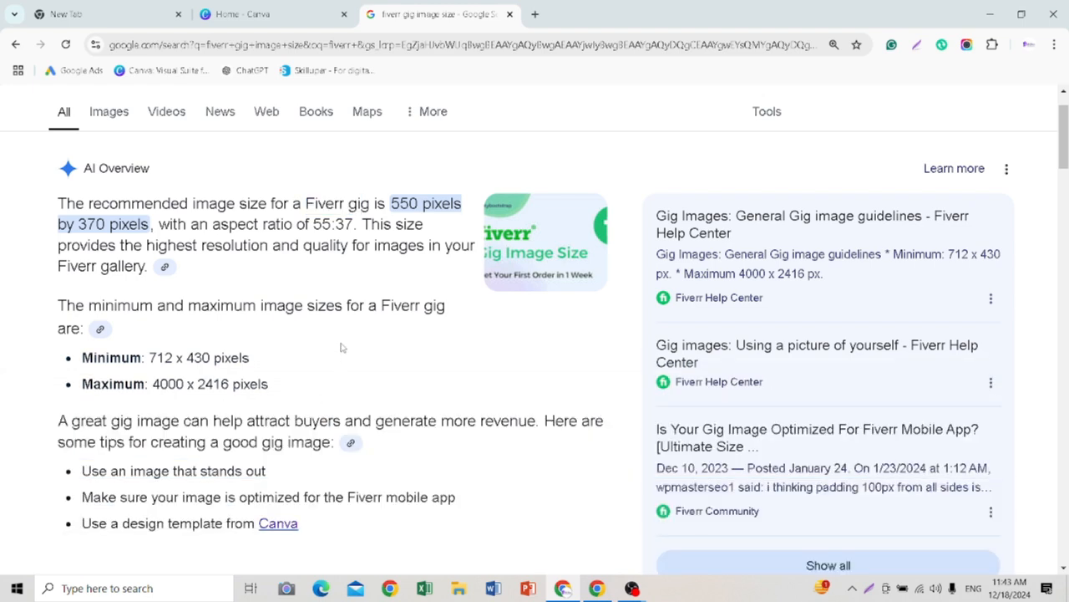
Step: Examine the recommended, minimum and maximum gig image sizes in the AI Overview and the Fiverr Help Center snippet
{"action": "scroll", "coordinate": [339, 341], "scroll_direction": "up", "scroll_amount": 1}
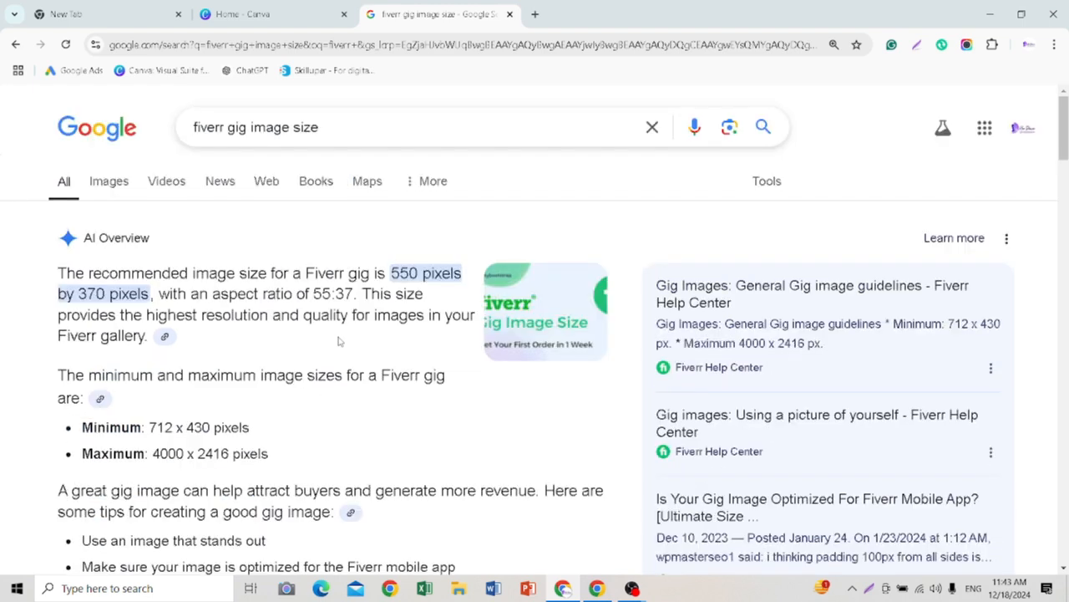
{"action": "scroll", "coordinate": [340, 341], "scroll_direction": "down", "scroll_amount": 1}
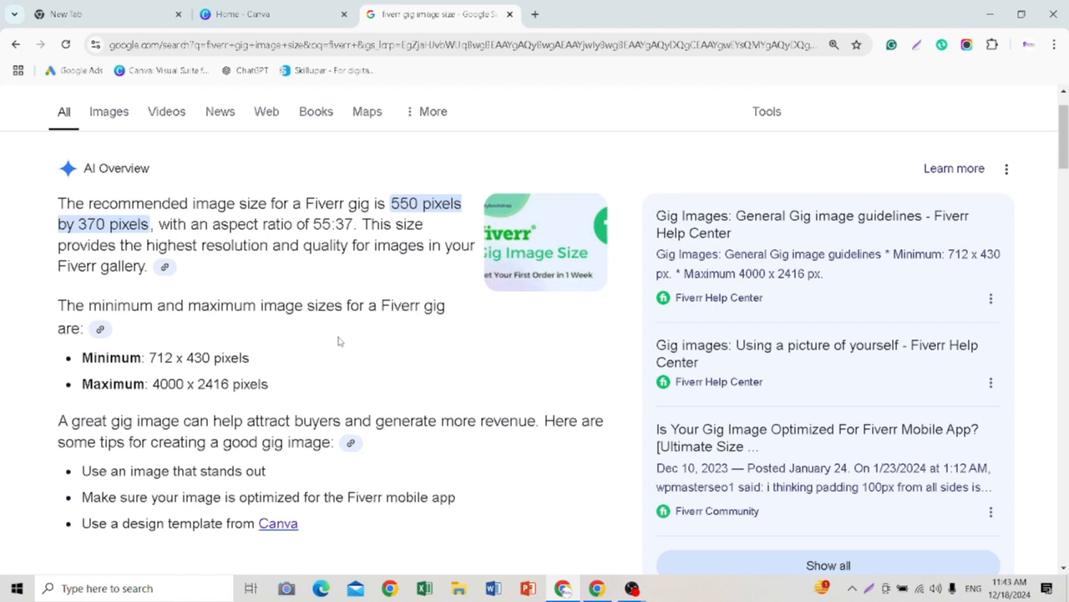
{"action": "scroll", "coordinate": [339, 341], "scroll_direction": "down", "scroll_amount": 2}
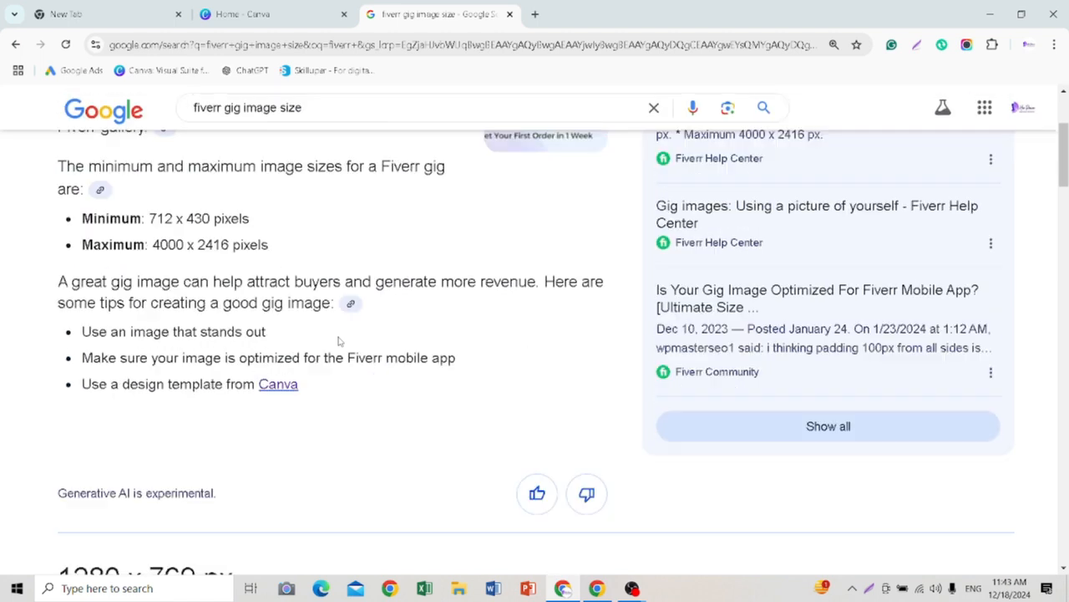
{"action": "scroll", "coordinate": [339, 341], "scroll_direction": "up", "scroll_amount": 1}
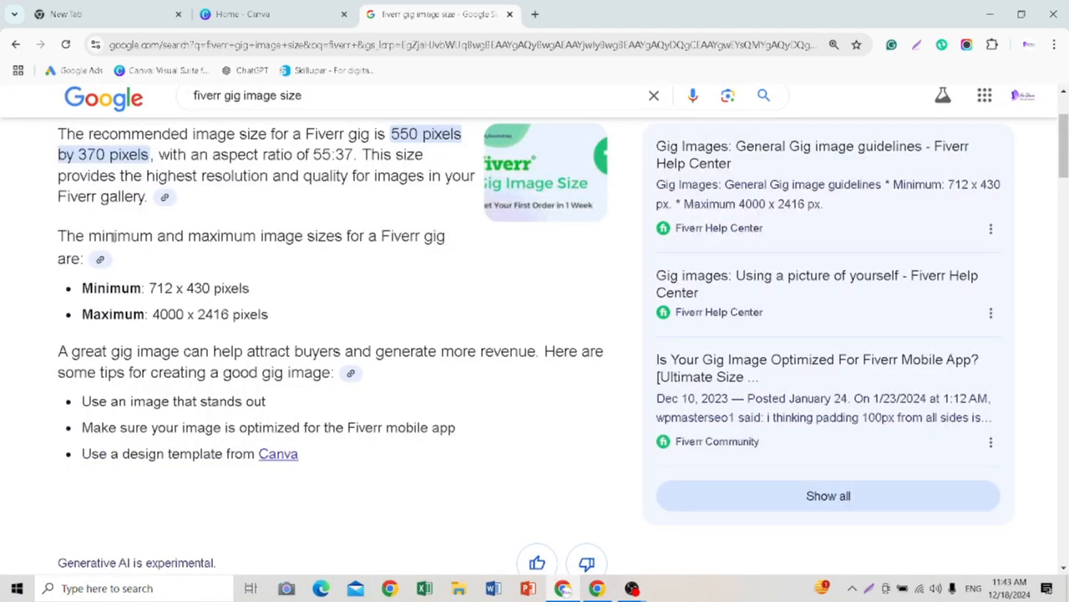
{"action": "scroll", "coordinate": [148, 270], "scroll_direction": "down", "scroll_amount": 7}
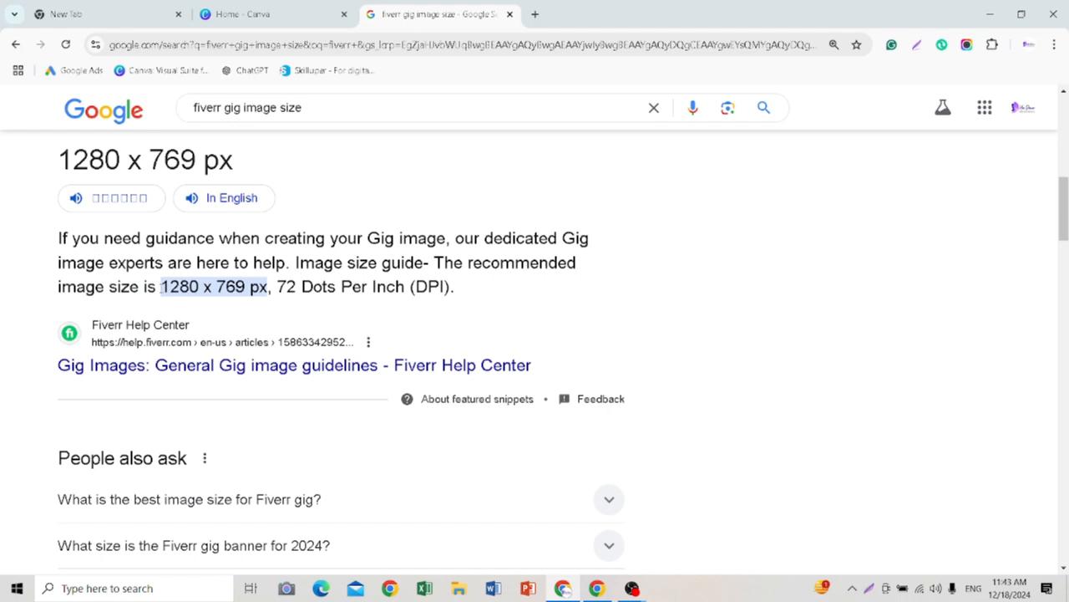
{"action": "left_click_drag", "start_coordinate": [161, 286], "coordinate": [290, 310]}
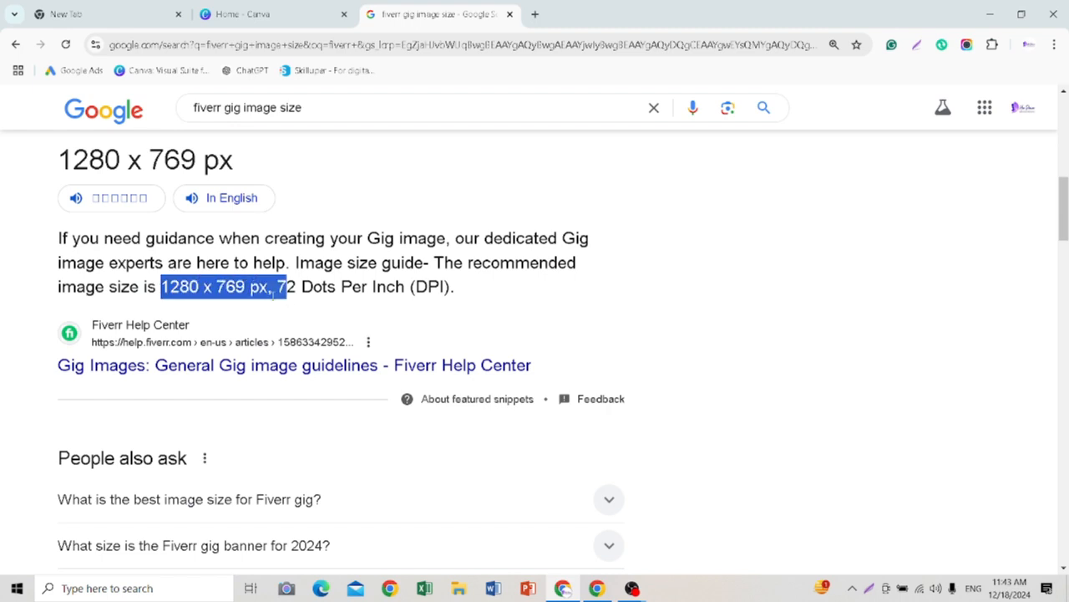
{"action": "scroll", "coordinate": [411, 355], "scroll_direction": "up", "scroll_amount": 1}
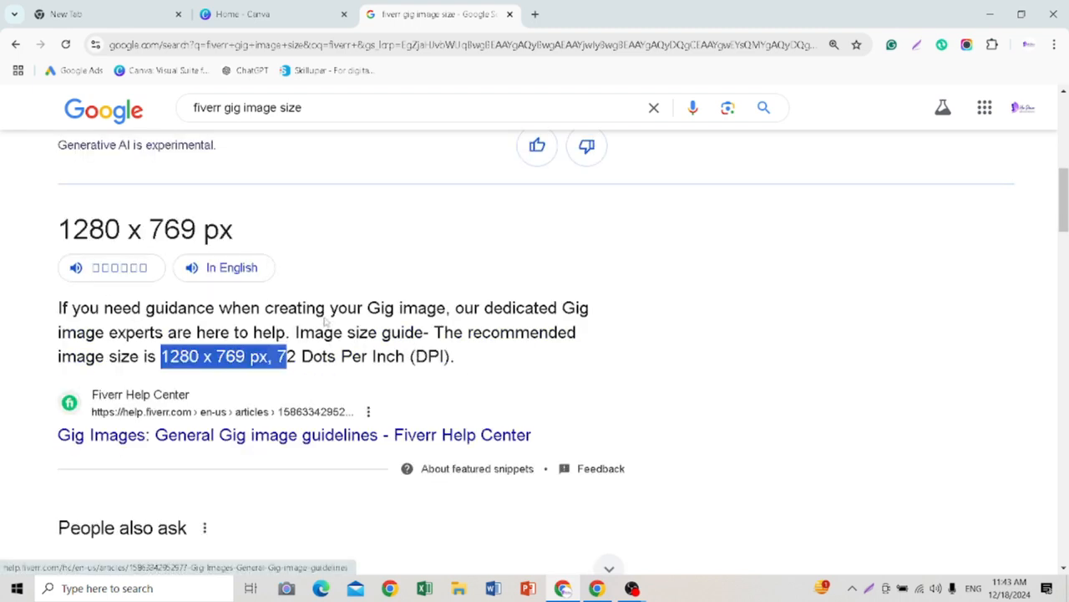
{"action": "left_click", "coordinate": [472, 357]}
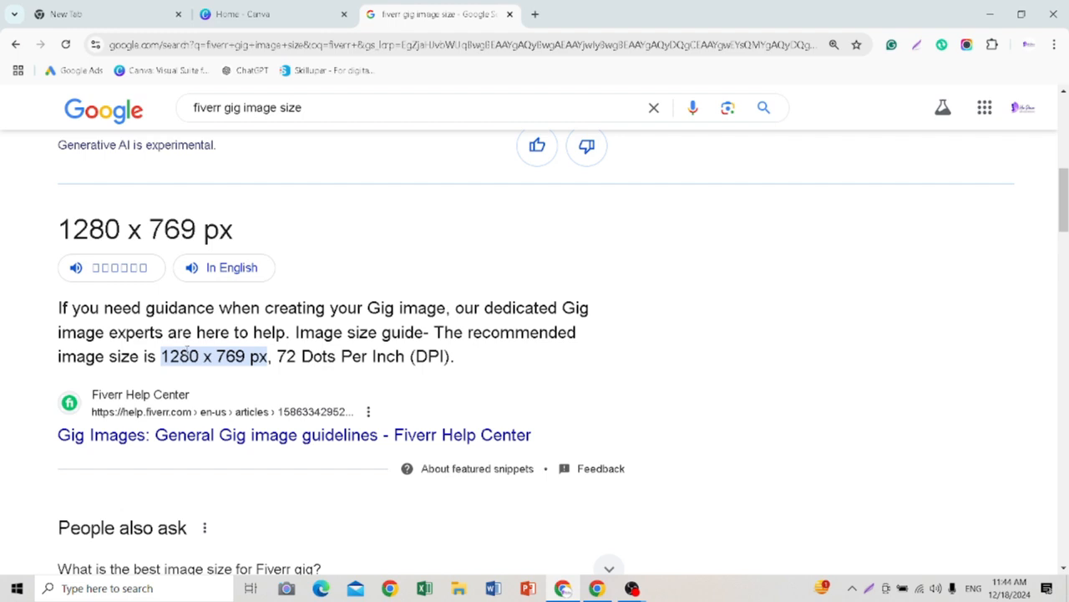
{"action": "scroll", "coordinate": [187, 350], "scroll_direction": "up", "scroll_amount": 6}
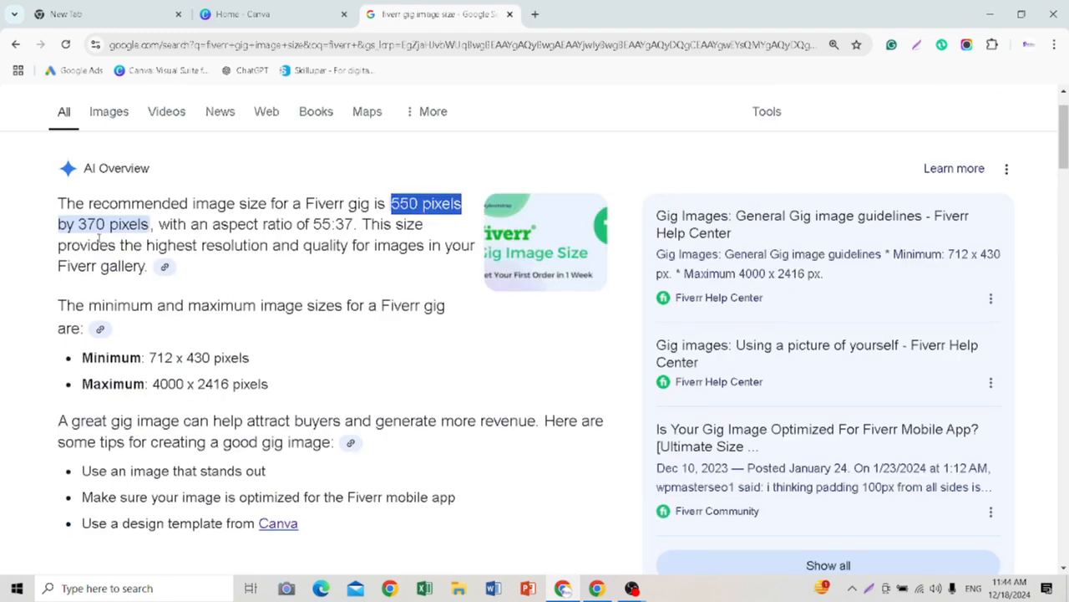
{"action": "left_click_drag", "start_coordinate": [78, 223], "coordinate": [132, 245]}
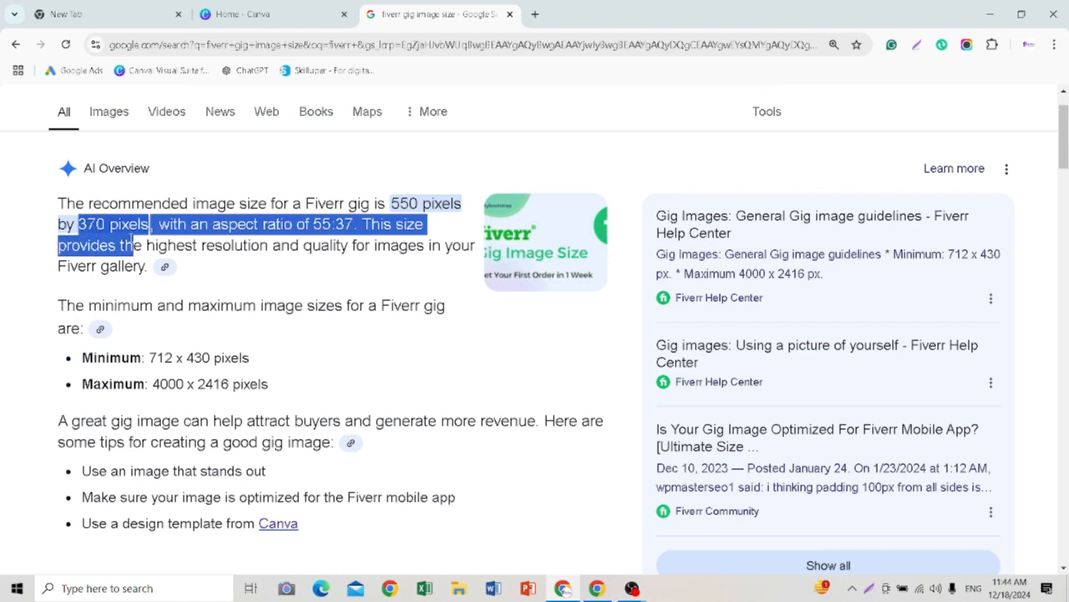
{"action": "scroll", "coordinate": [125, 250], "scroll_direction": "down", "scroll_amount": 6}
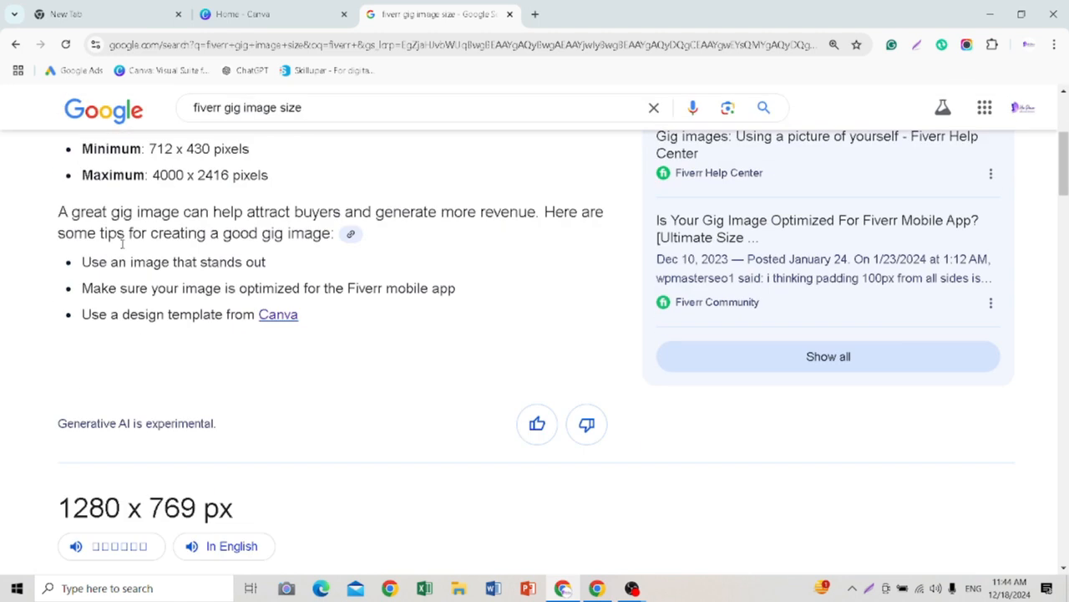
{"action": "left_click_drag", "start_coordinate": [89, 238], "coordinate": [208, 240]}
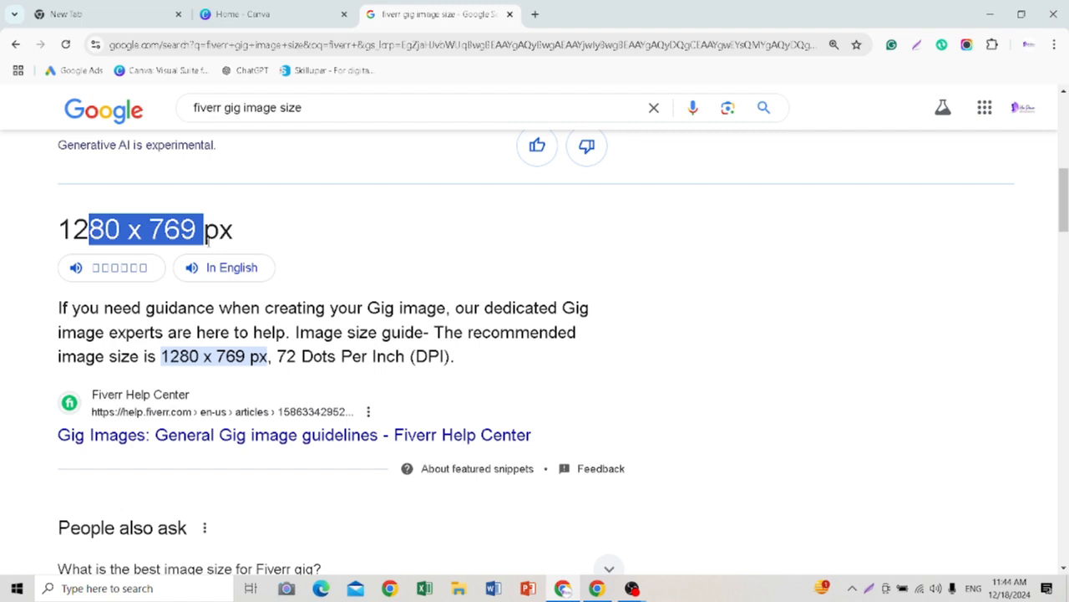
Step: Switch back to the Canva page and create a new custom-size design 1280 px wide and 769 px high
{"action": "left_click", "coordinate": [251, 14]}
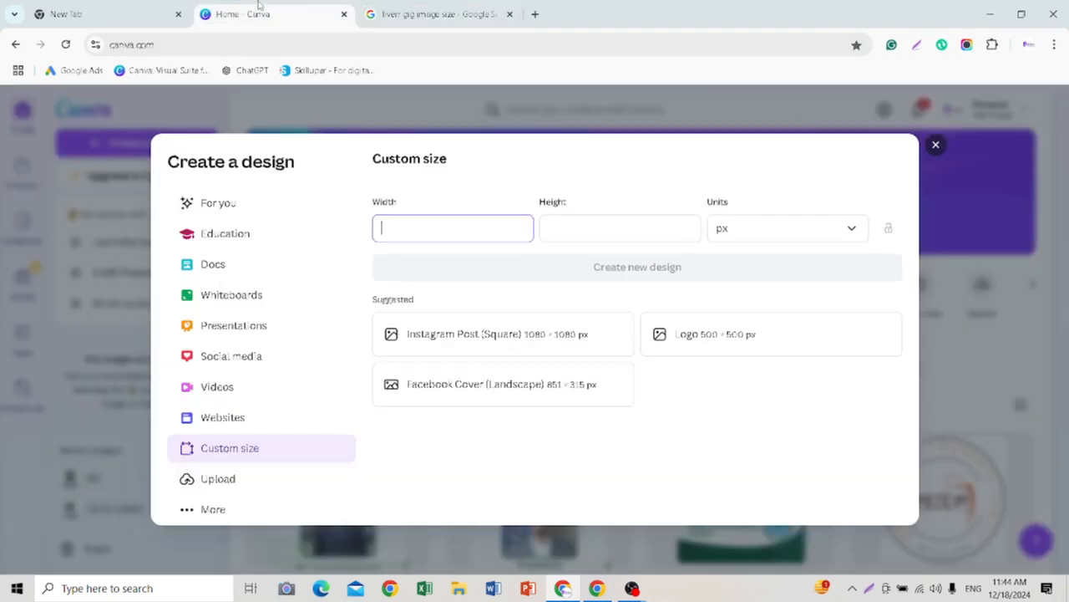
{"action": "left_click", "coordinate": [936, 145]}
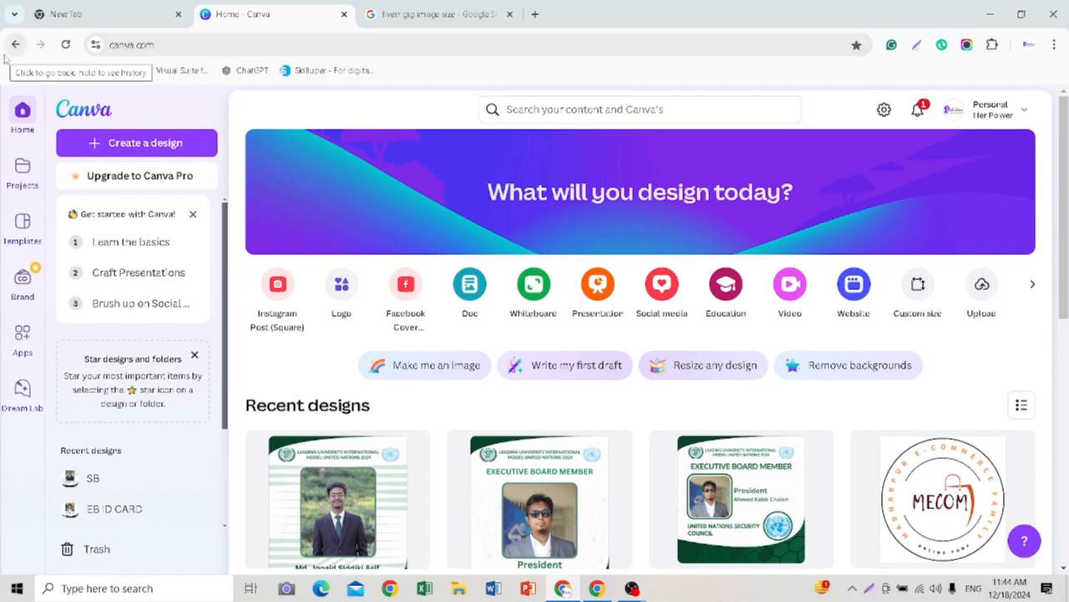
{"action": "left_click", "coordinate": [916, 286]}
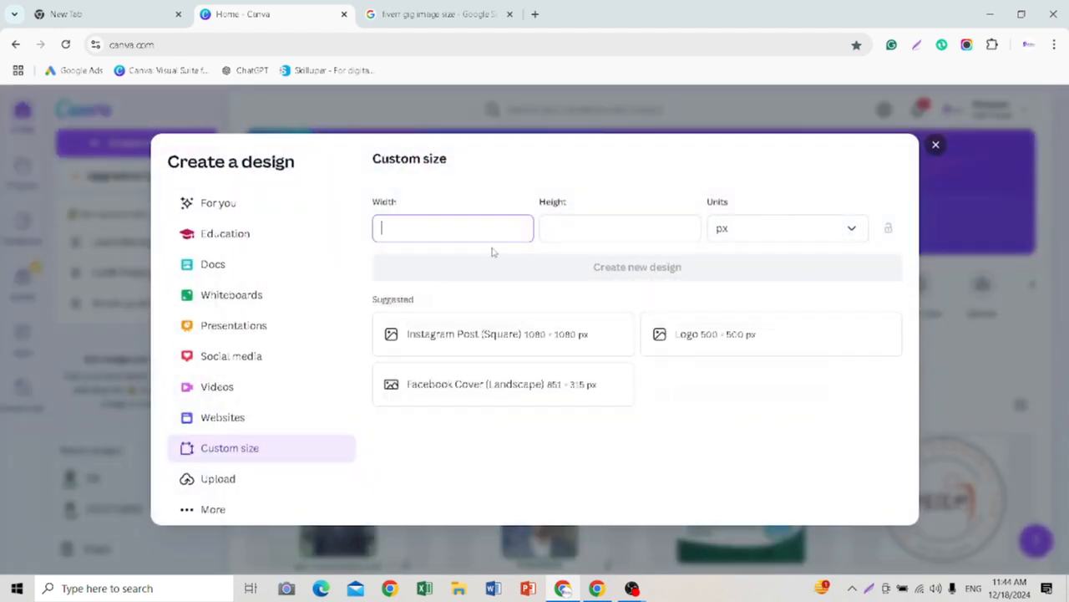
{"action": "type", "text": "1280"}
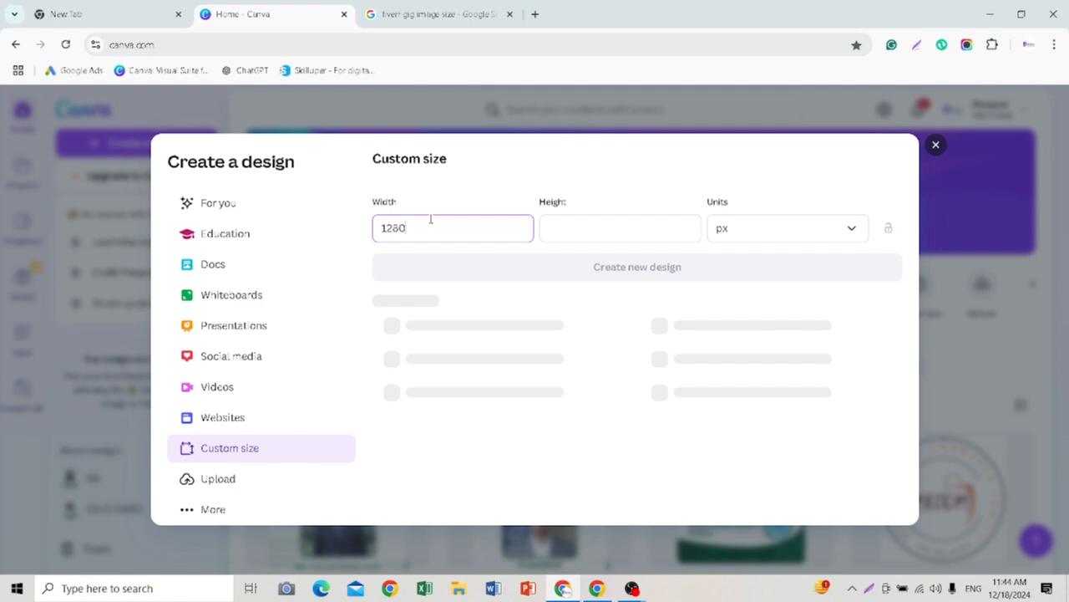
{"action": "left_click", "coordinate": [608, 228]}
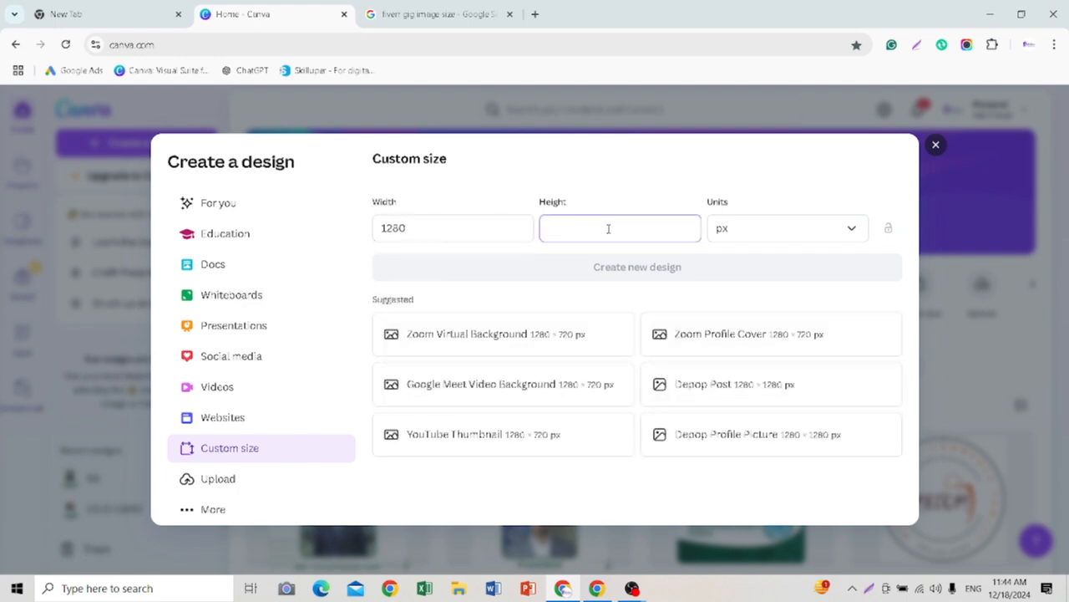
{"action": "type", "text": "769"}
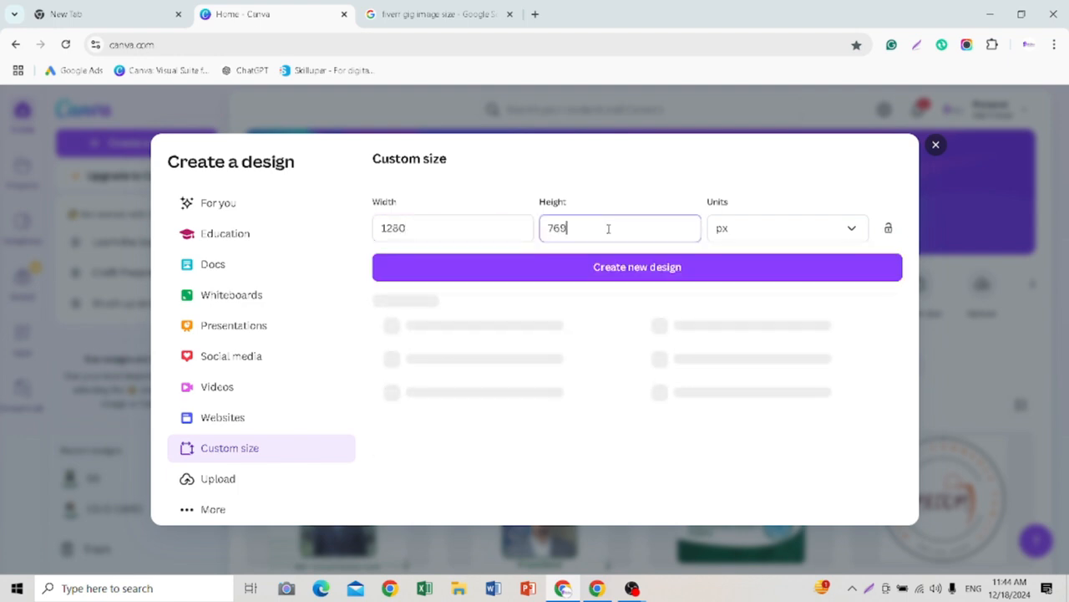
{"action": "left_click", "coordinate": [807, 236]}
{"action": "left_click", "coordinate": [762, 267]}
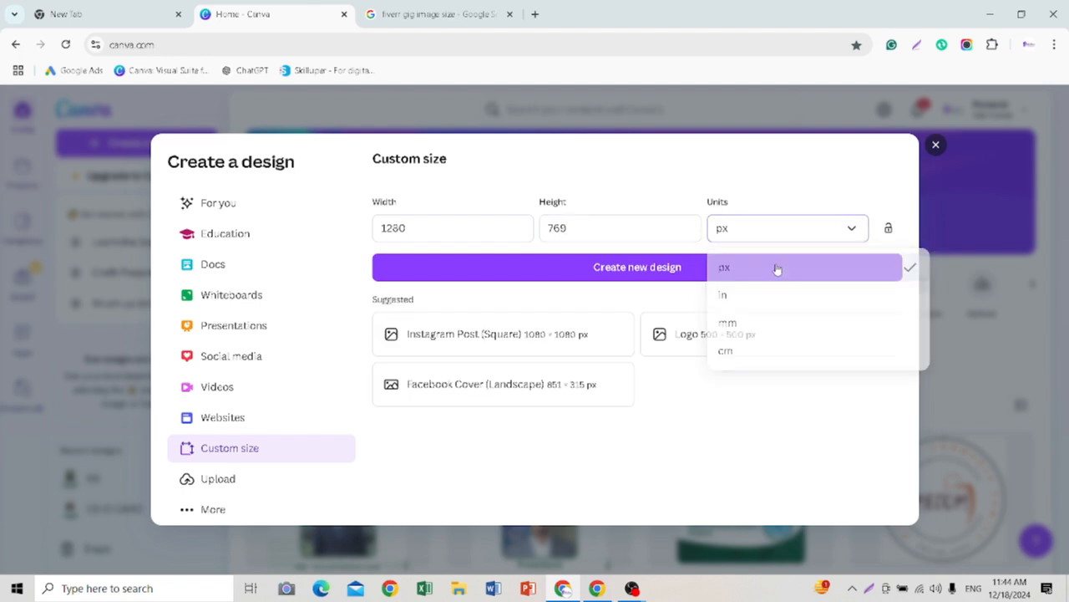
{"action": "left_click", "coordinate": [594, 274]}
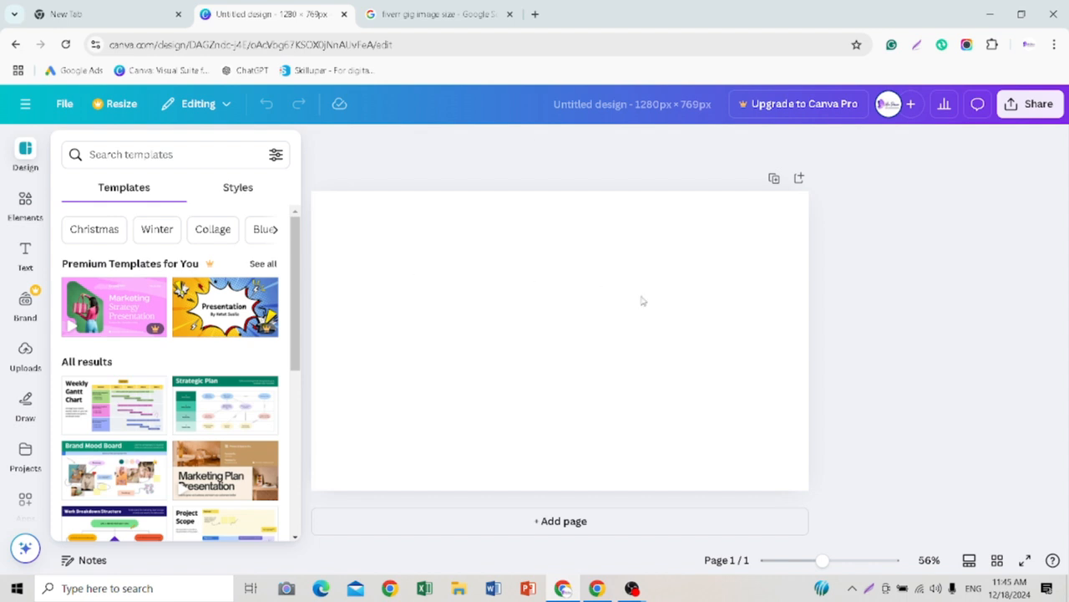
Step: Select the blank page and bring up the default gradients for its background color
{"action": "left_click_drag", "start_coordinate": [822, 565], "coordinate": [794, 590]}
{"action": "left_click_drag", "start_coordinate": [786, 592], "coordinate": [830, 589]}
{"action": "left_click", "coordinate": [456, 311]}
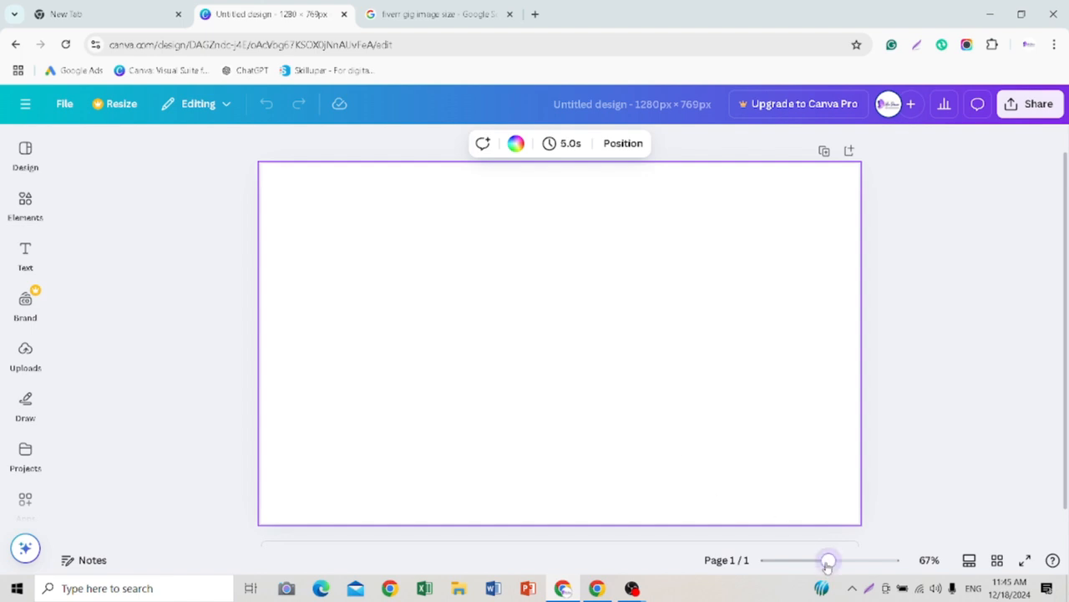
{"action": "mouse_move", "coordinate": [828, 561]}
{"action": "left_mouse_down"}
{"action": "mouse_move", "coordinate": [848, 565]}
{"action": "mouse_move", "coordinate": [812, 563]}
{"action": "mouse_move", "coordinate": [823, 565]}
{"action": "left_mouse_up"}
{"action": "left_click", "coordinate": [769, 560]}
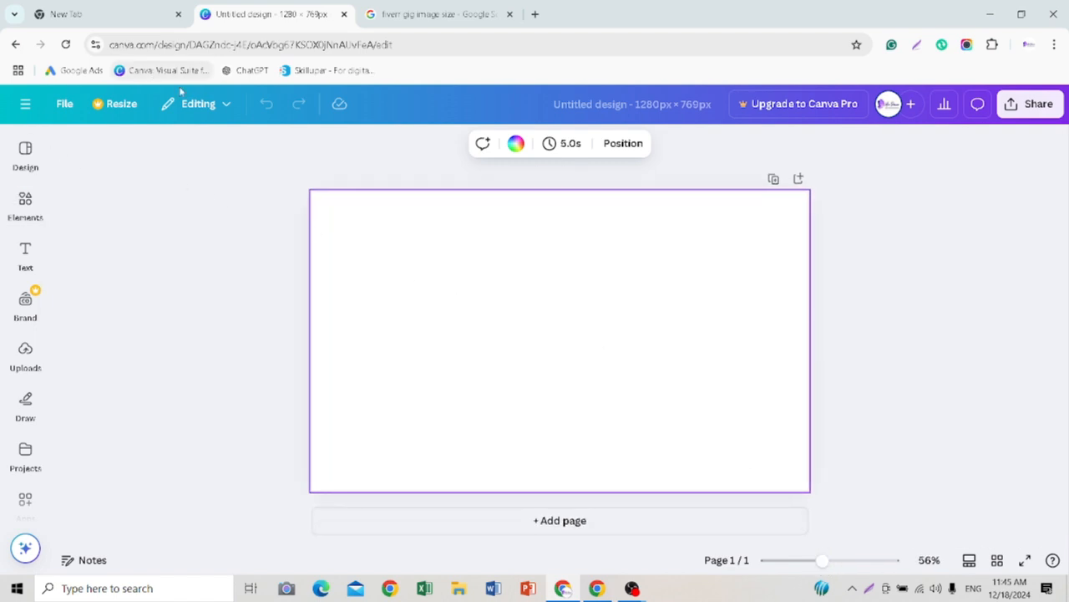
{"action": "left_click", "coordinate": [514, 146]}
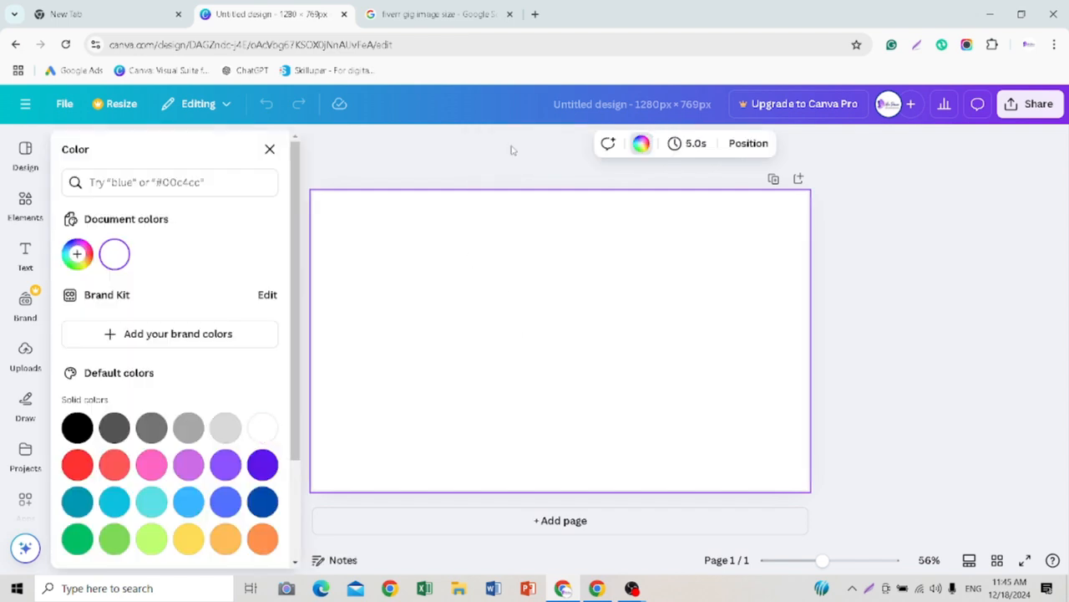
{"action": "scroll", "coordinate": [115, 279], "scroll_direction": "down", "scroll_amount": 3}
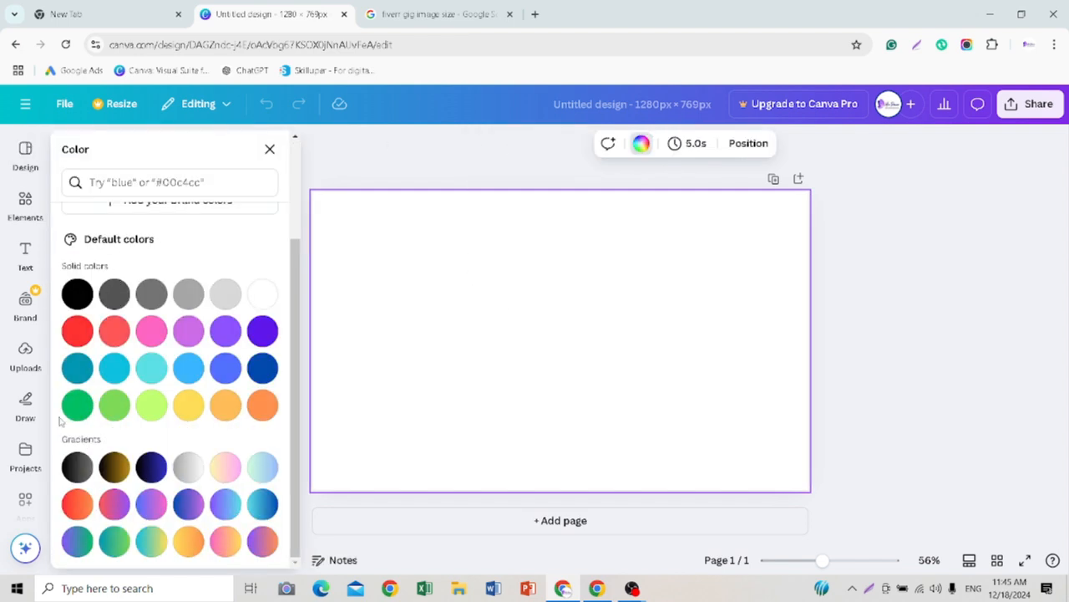
Step: Try several default gradients on the page background, including green-to-blue, red-to-orange and blue-to-pink
{"action": "left_click", "coordinate": [226, 469]}
{"action": "left_click", "coordinate": [255, 476]}
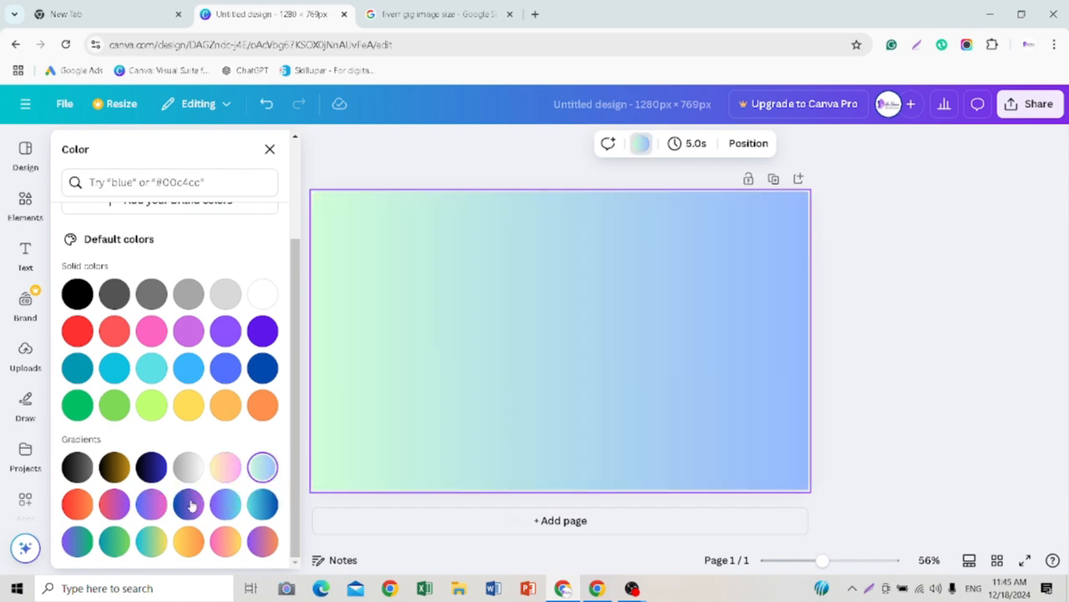
{"action": "left_click", "coordinate": [87, 509]}
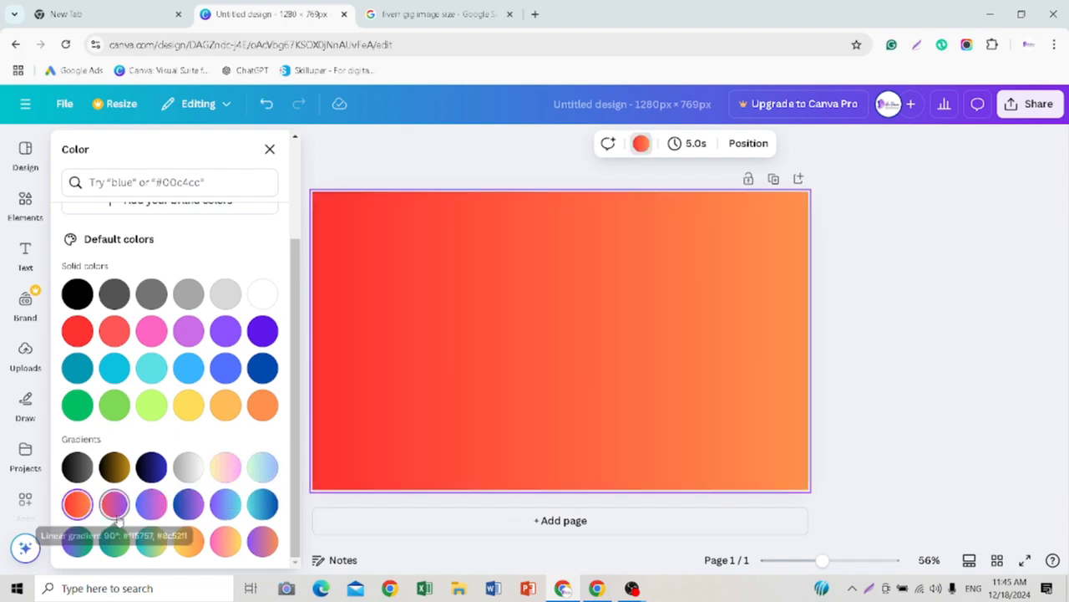
{"action": "left_click", "coordinate": [117, 517]}
{"action": "left_click", "coordinate": [150, 505]}
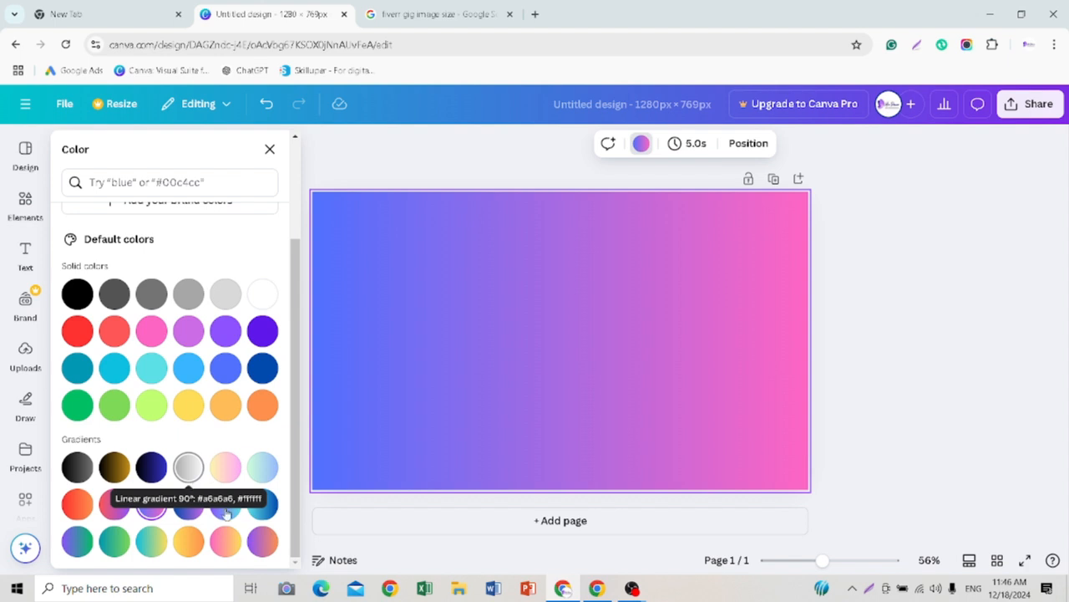
{"action": "left_click", "coordinate": [260, 541]}
Step: Fill the page background with the default yellow-to-orange gradient
{"action": "left_click", "coordinate": [189, 542]}
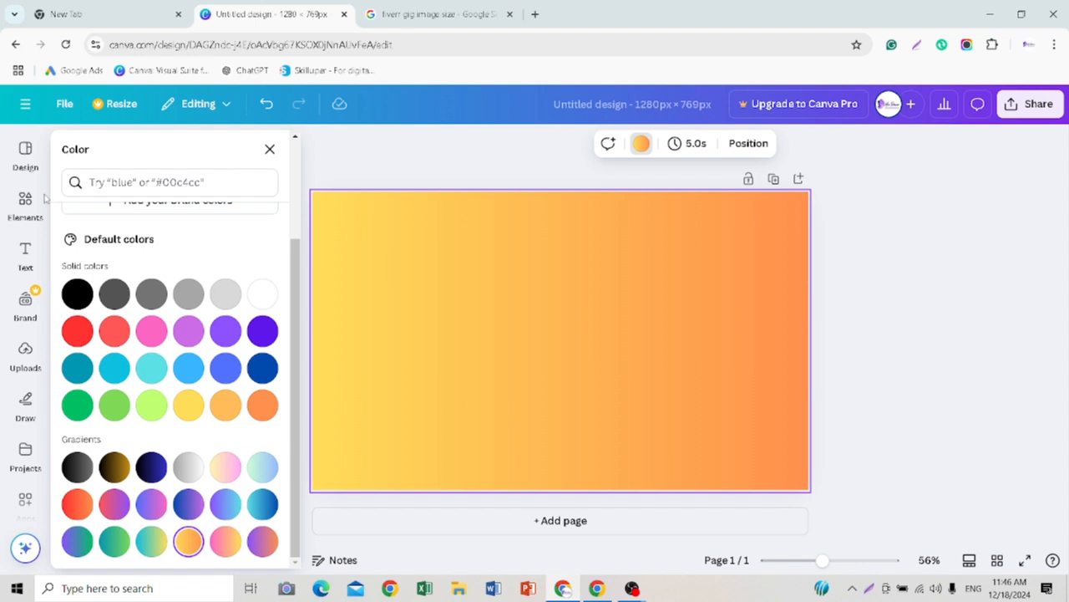
{"action": "scroll", "coordinate": [182, 282], "scroll_direction": "up", "scroll_amount": 3}
{"action": "scroll", "coordinate": [126, 334], "scroll_direction": "down", "scroll_amount": 1}
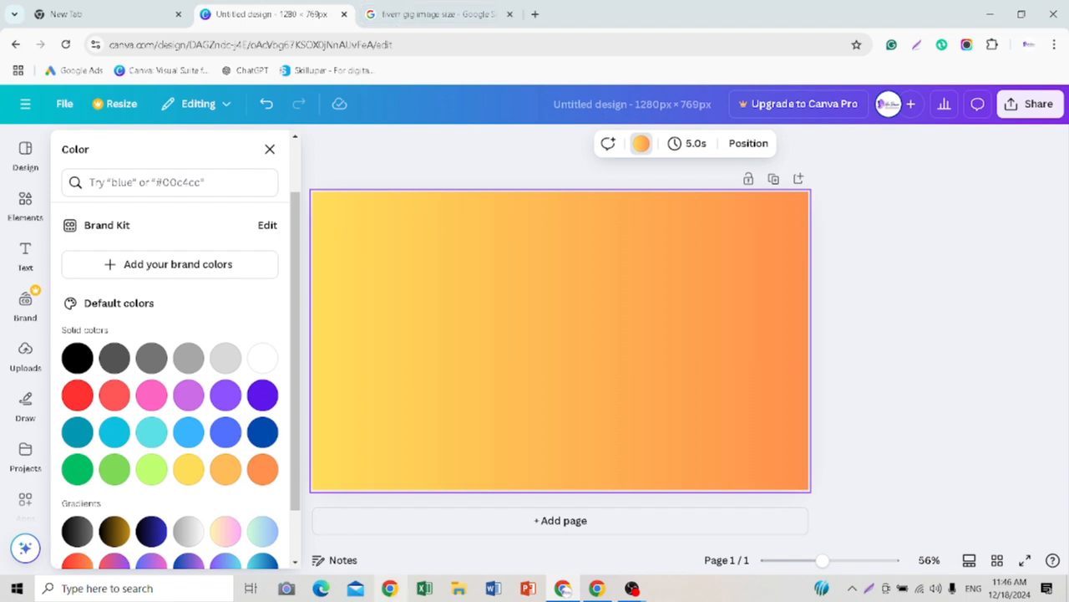
Step: Switch to the Fiverr search results window and examine the wording and layout of the google ads gig thumbnails
{"action": "left_click", "coordinate": [598, 590]}
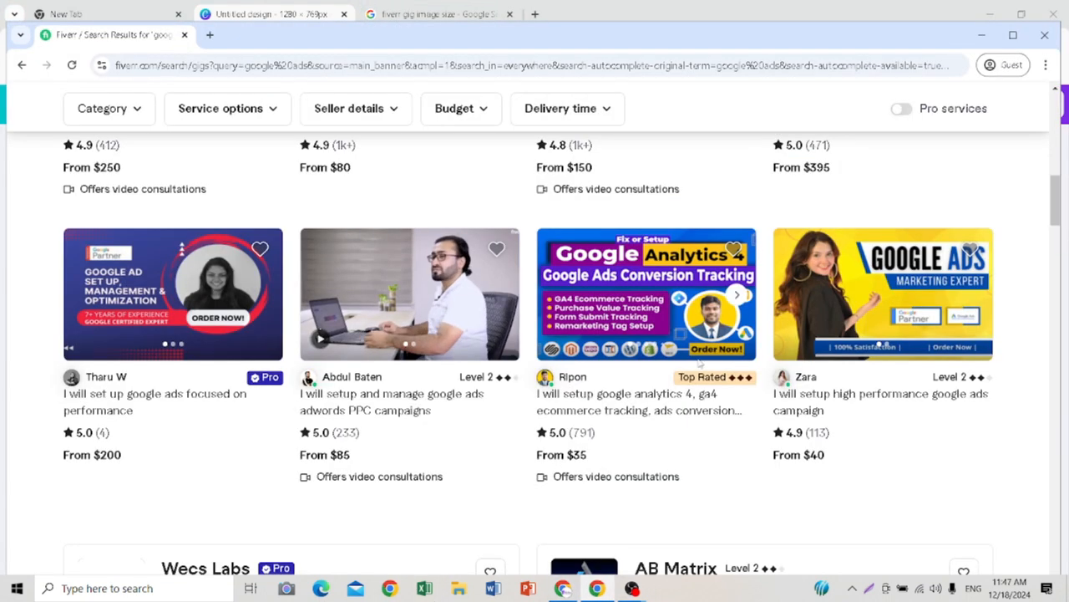
{"action": "scroll", "coordinate": [407, 301], "scroll_direction": "up", "scroll_amount": 3}
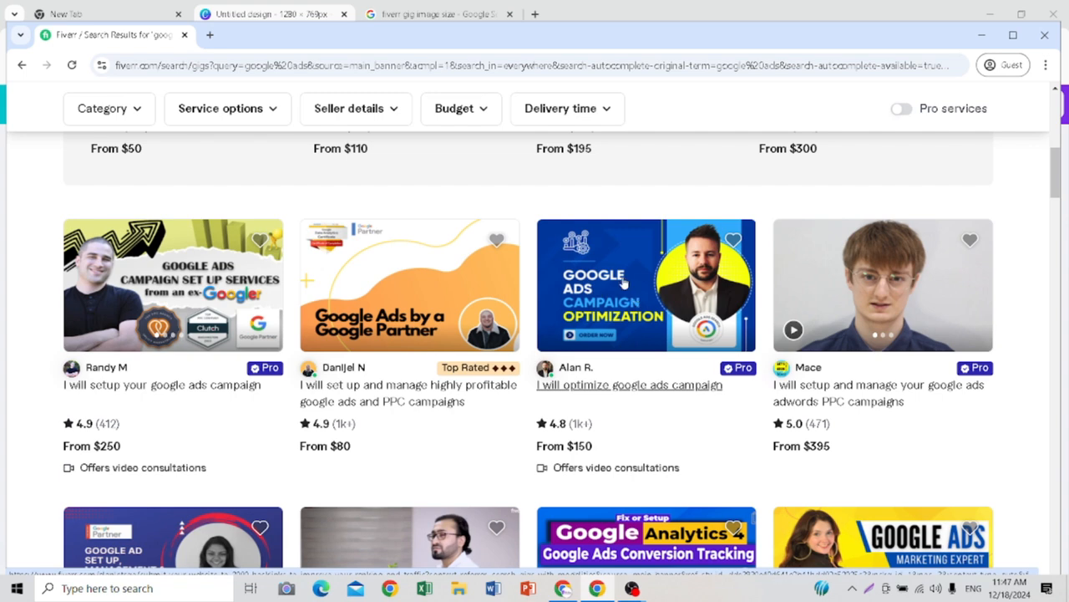
{"action": "scroll", "coordinate": [298, 410], "scroll_direction": "down", "scroll_amount": 6}
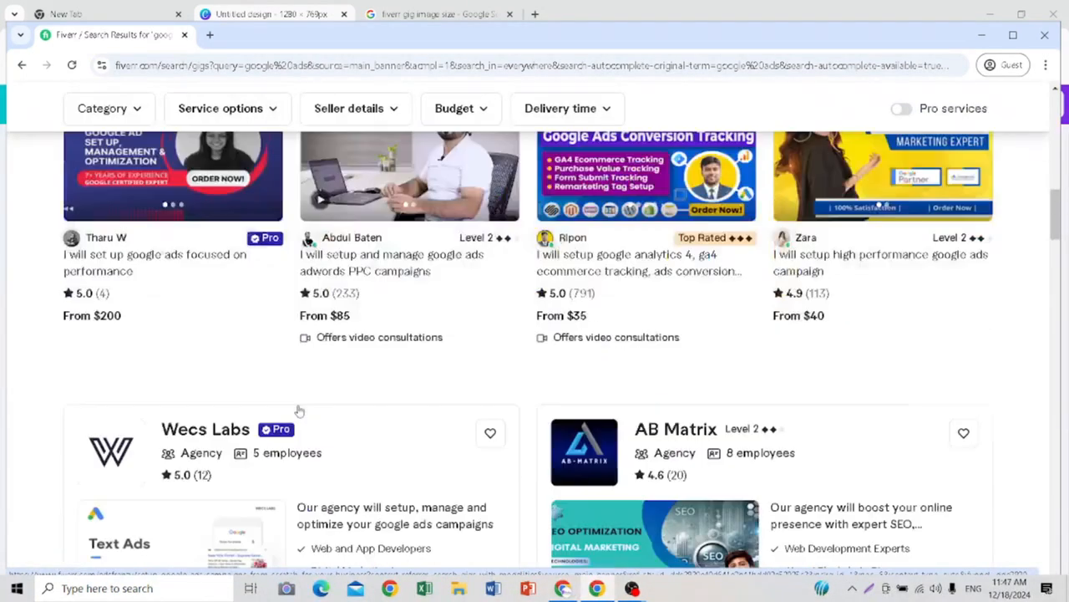
{"action": "scroll", "coordinate": [266, 400], "scroll_direction": "down", "scroll_amount": 4}
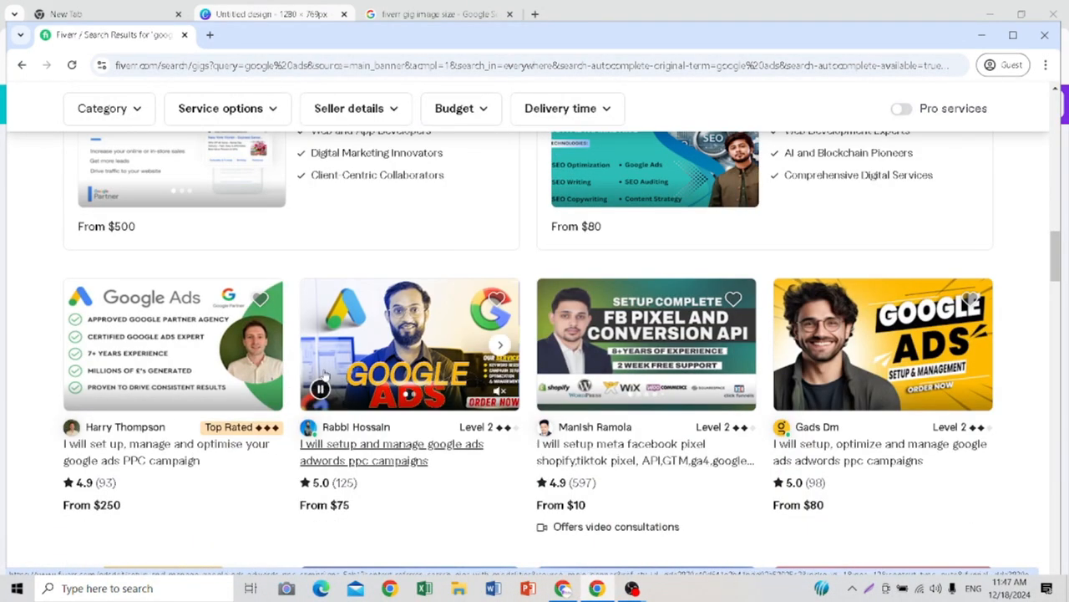
{"action": "scroll", "coordinate": [301, 380], "scroll_direction": "down", "scroll_amount": 2}
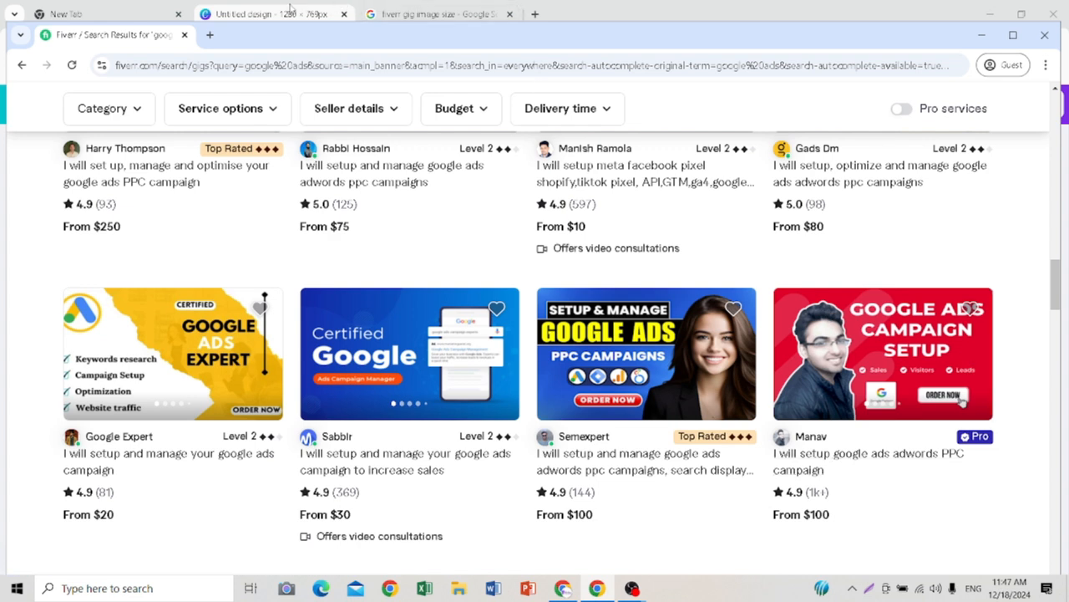
Step: Switch back to the Canva design, add a heading in the default text style and delete the two surplus copies
{"action": "left_click", "coordinate": [208, 10]}
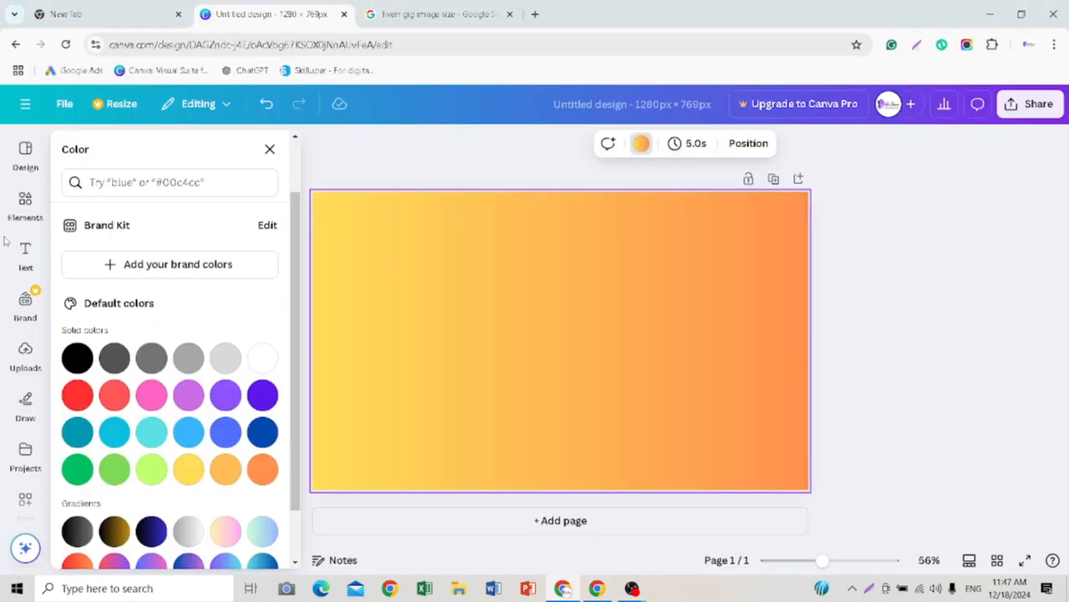
{"action": "left_click", "coordinate": [23, 253]}
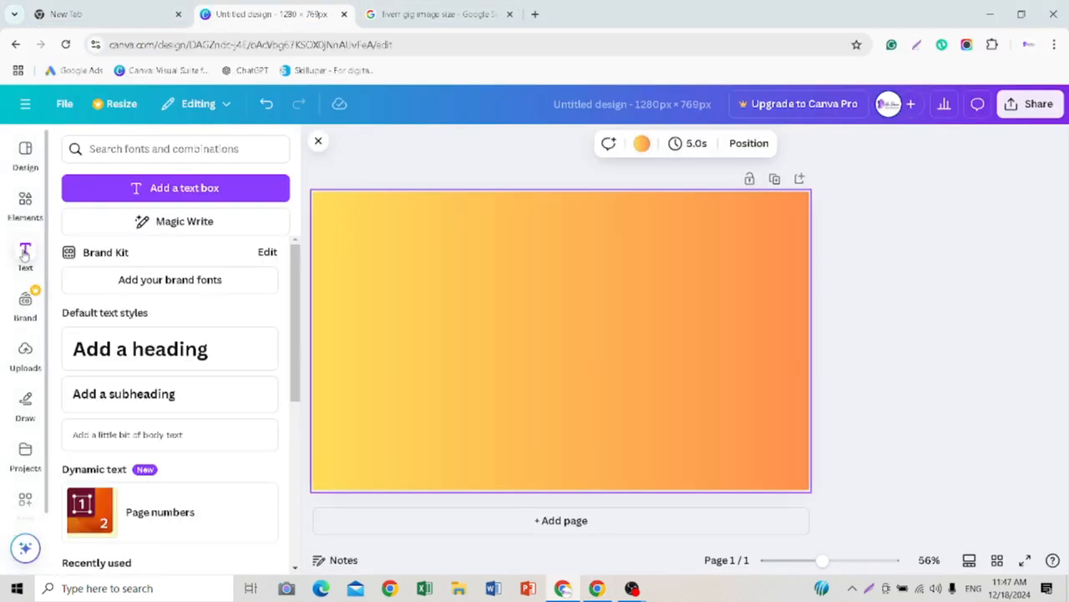
{"action": "triple_click", "coordinate": [147, 351]}
{"action": "scroll", "coordinate": [279, 428], "scroll_direction": "down", "scroll_amount": 3}
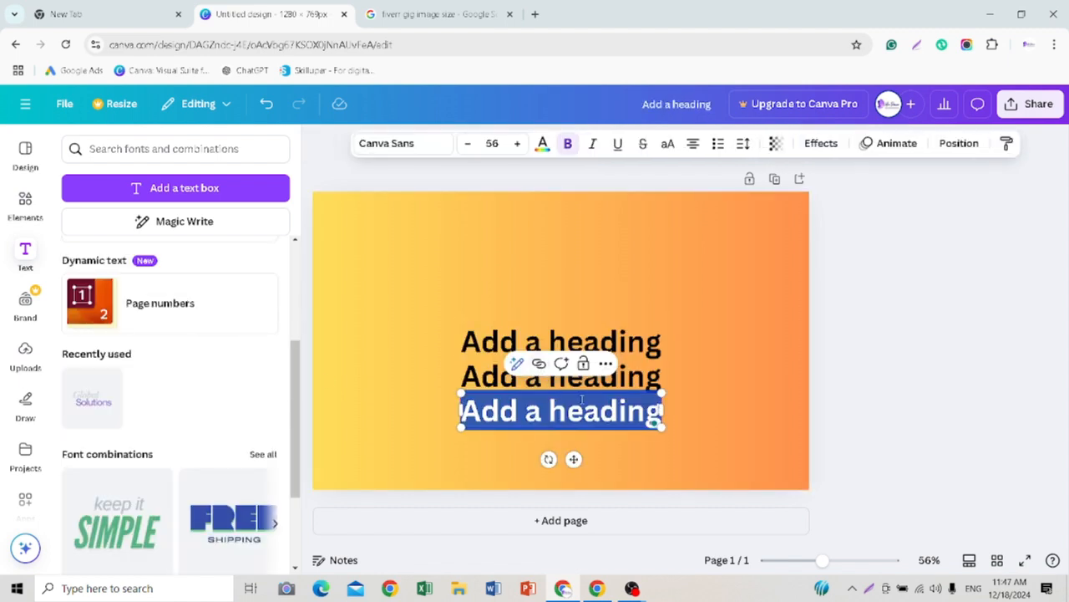
{"action": "left_click", "coordinate": [606, 364]}
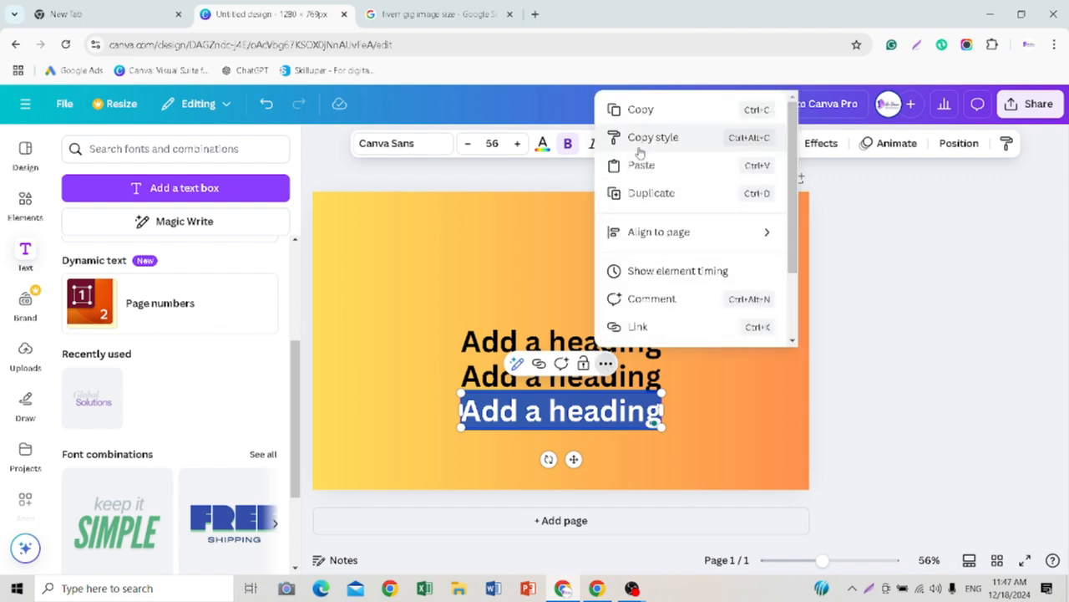
{"action": "left_click", "coordinate": [707, 402]}
{"action": "left_click", "coordinate": [631, 345]}
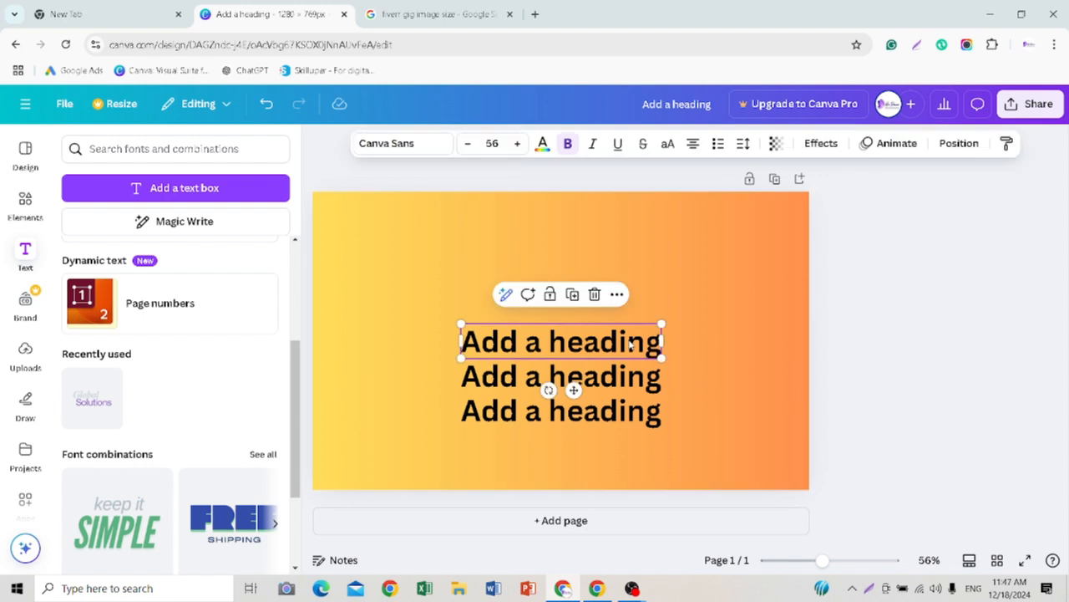
{"action": "left_click", "coordinate": [594, 293]}
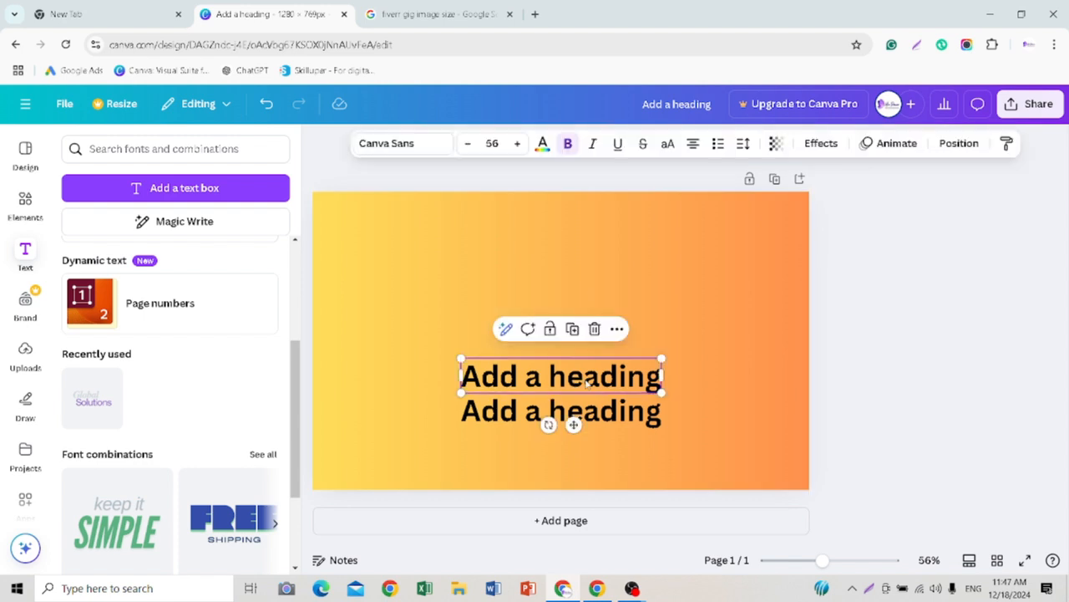
{"action": "left_click", "coordinate": [594, 330]}
Step: Move the heading to the upper middle of the page and replace its text with "GOOGLE ADS EXPERT"
{"action": "left_click_drag", "start_coordinate": [555, 417], "coordinate": [535, 271]}
{"action": "double_click", "coordinate": [622, 271]}
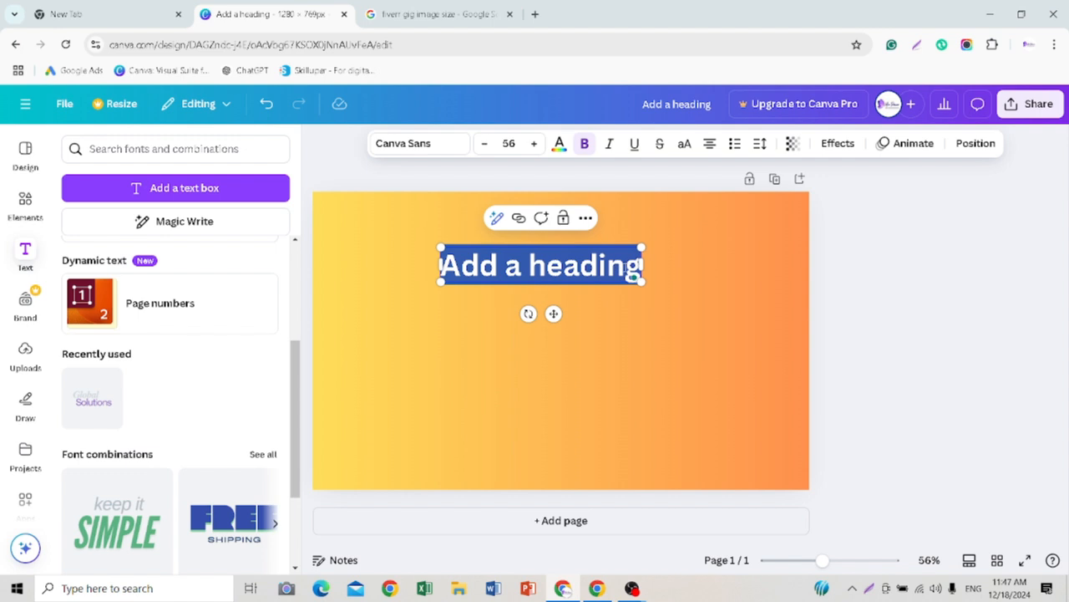
{"action": "left_click", "coordinate": [633, 276]}
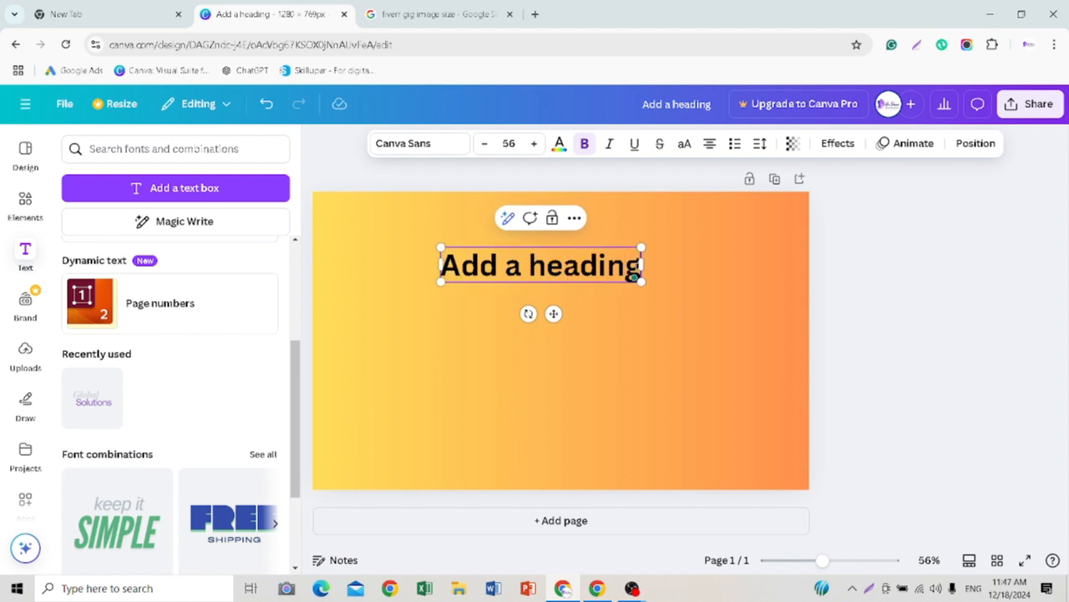
{"action": "key", "text": "BackSpace"}
{"action": "key", "text": "BackSpace"}
{"action": "key", "text": "BackSpace"}
{"action": "key", "text": "BackSpace"}
{"action": "key", "text": "BackSpace"}
{"action": "key", "text": "BackSpace"}
{"action": "key", "text": "BackSpace"}
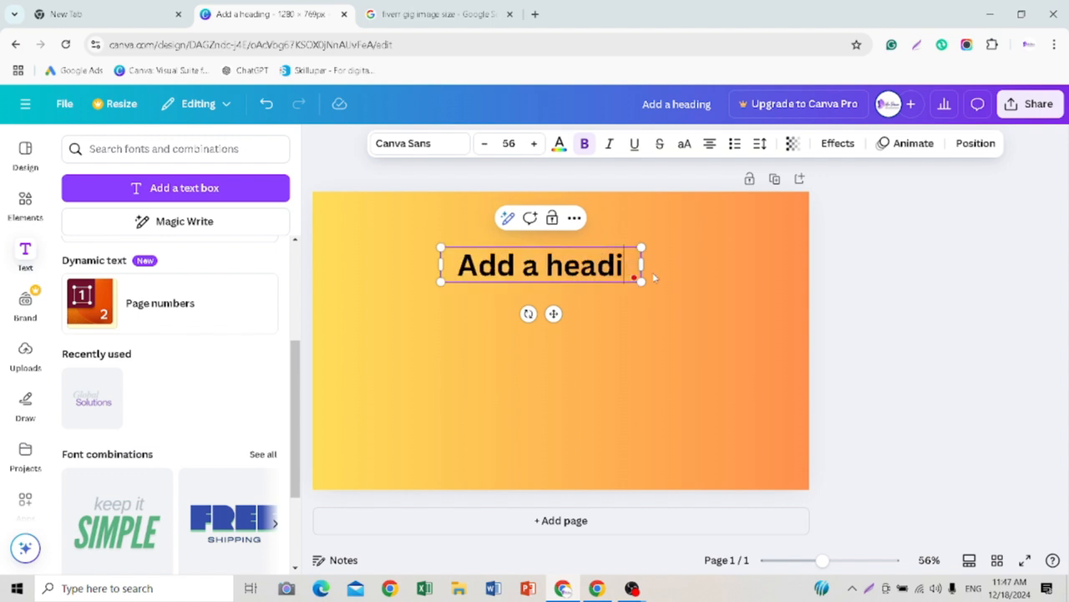
{"action": "key", "text": "BackSpace"}
{"action": "key", "text": "BackSpace"}
{"action": "key", "text": "BackSpace"}
{"action": "key", "text": "BackSpace"}
{"action": "key", "text": "BackSpace"}
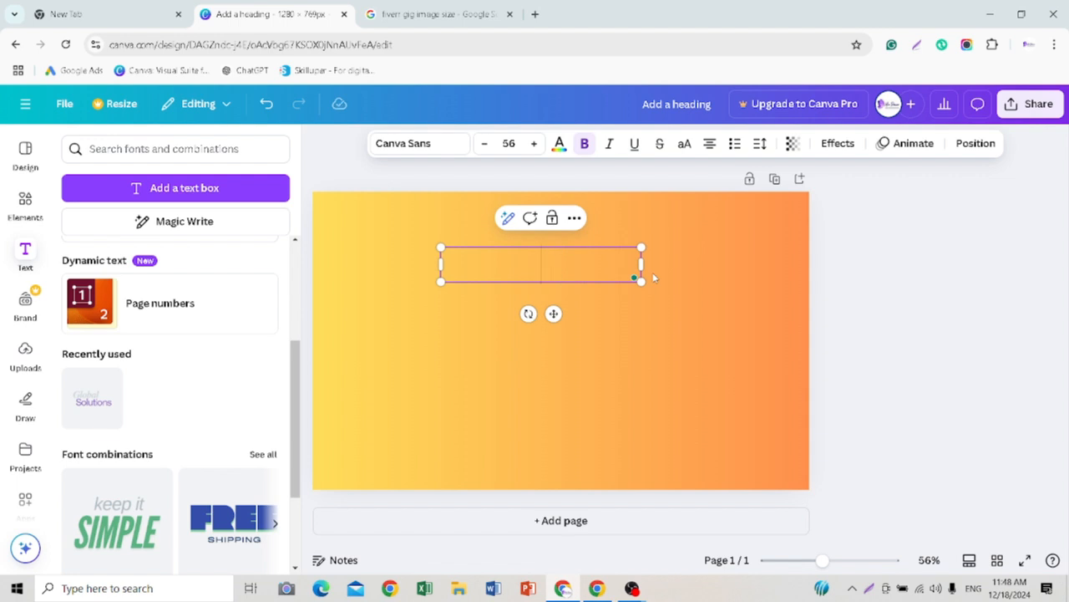
{"action": "type", "text": "GOOGLE"}
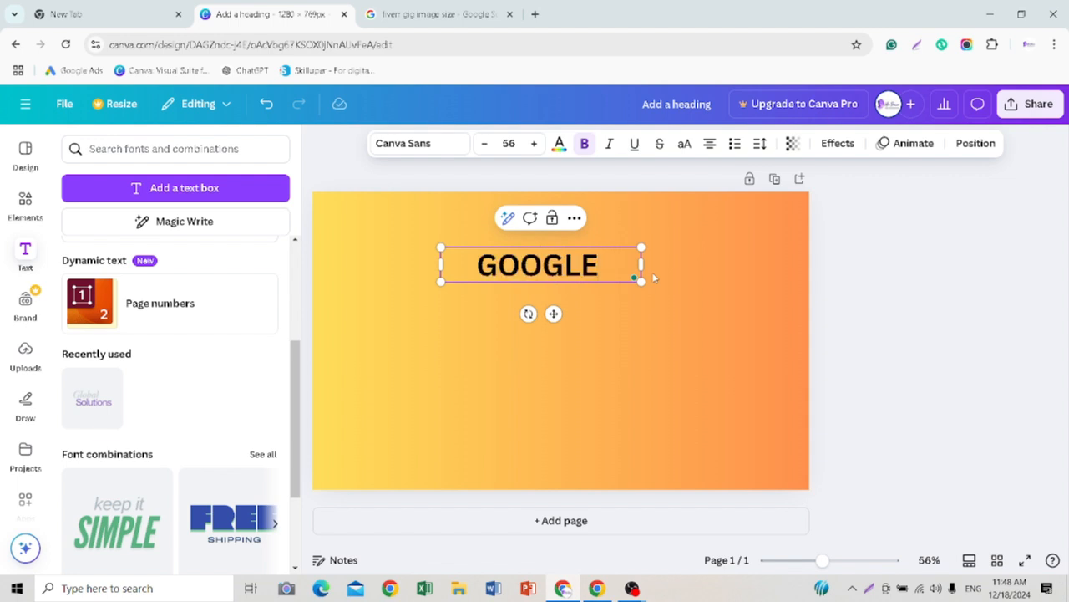
{"action": "type", "text": " ADS"}
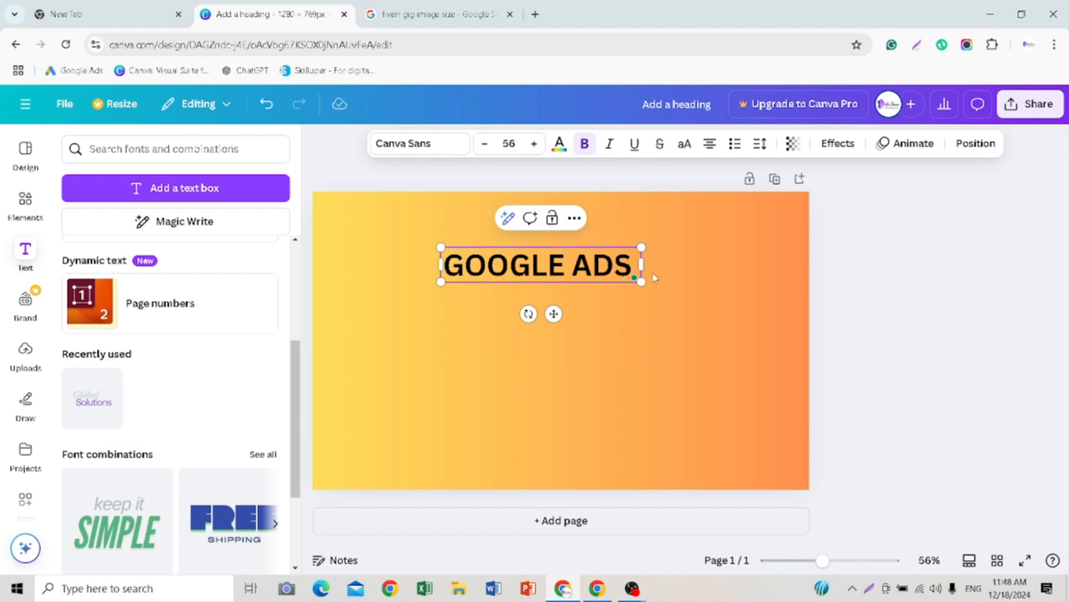
{"action": "type", "text": " EXPERT"}
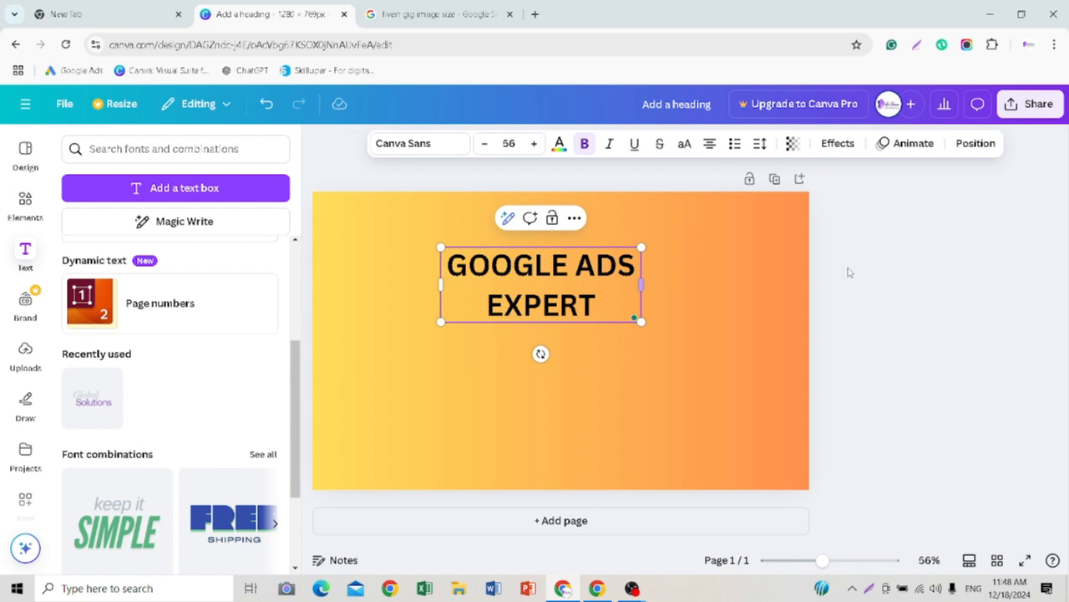
Step: Widen the "GOOGLE ADS EXPERT" text box until it fits on one line, and move it near the page's upper edge
{"action": "left_click_drag", "start_coordinate": [642, 285], "coordinate": [715, 285]}
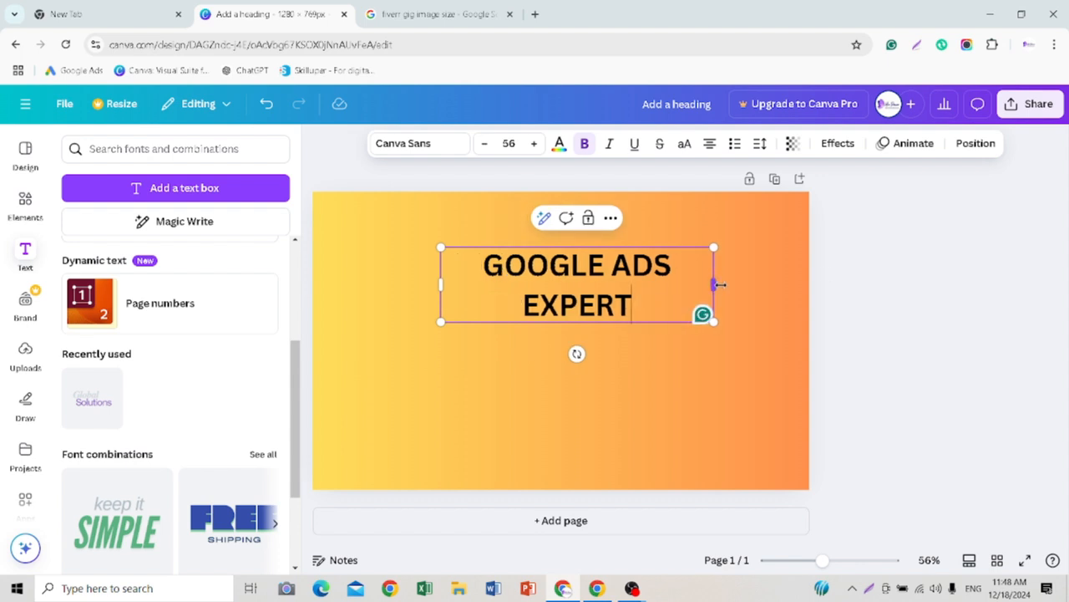
{"action": "left_click_drag", "start_coordinate": [715, 284], "coordinate": [767, 282]}
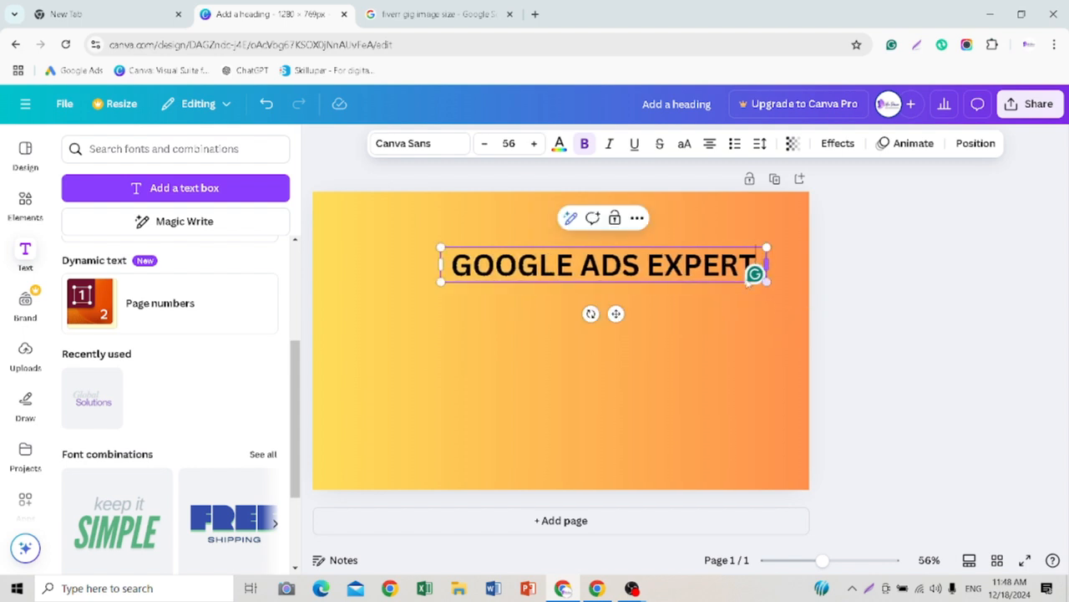
{"action": "left_click", "coordinate": [905, 267]}
{"action": "left_click_drag", "start_coordinate": [664, 265], "coordinate": [593, 240]}
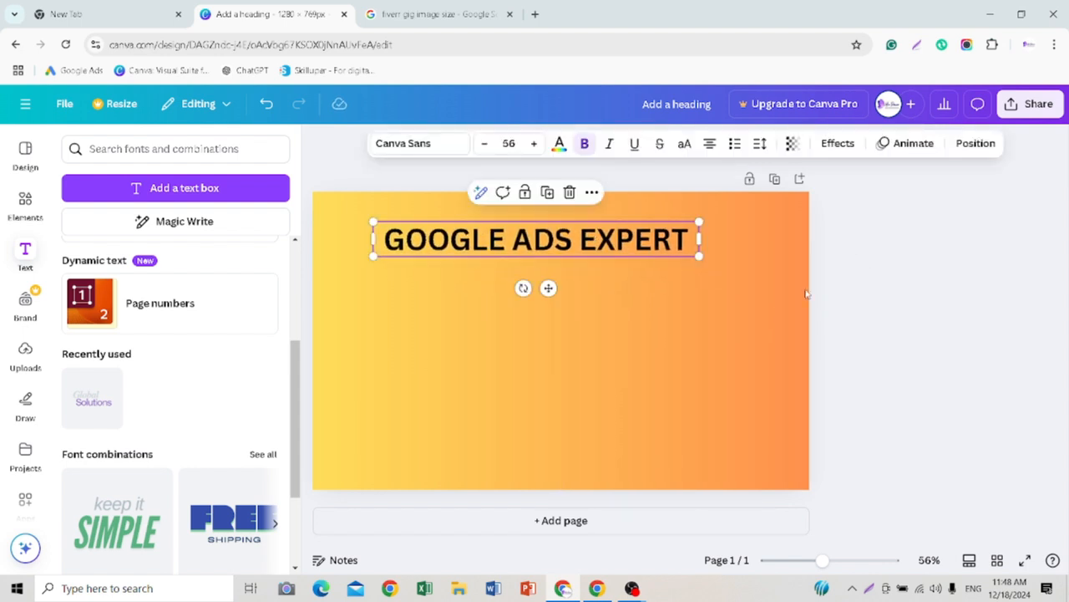
{"action": "left_click", "coordinate": [896, 306]}
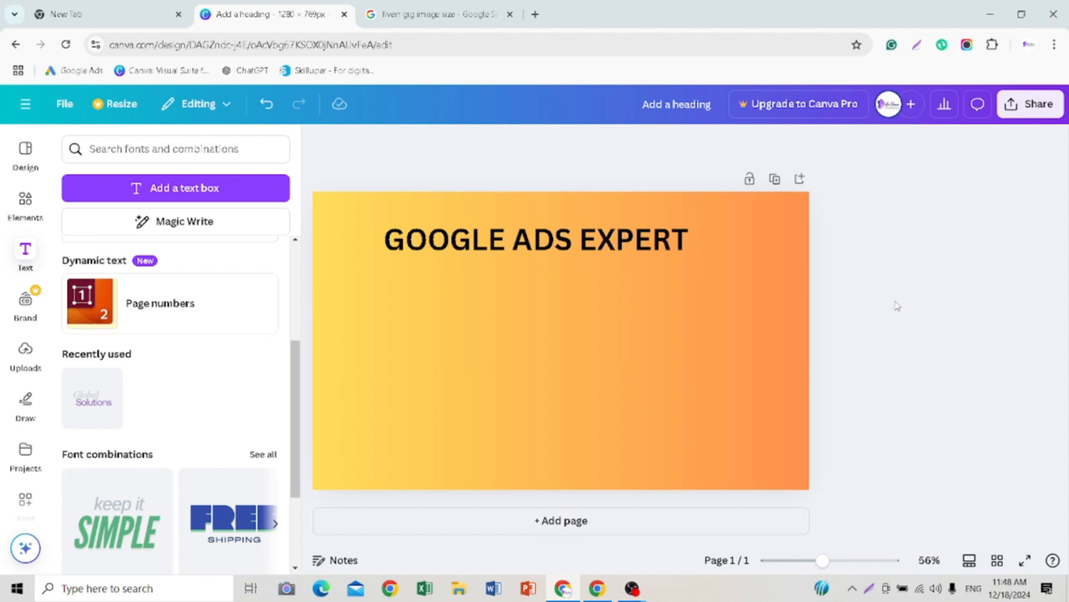
Step: Increase the heading's font size to 61 and widen its text box to keep the words on one line
{"action": "left_click", "coordinate": [517, 246]}
{"action": "left_click", "coordinate": [533, 143]}
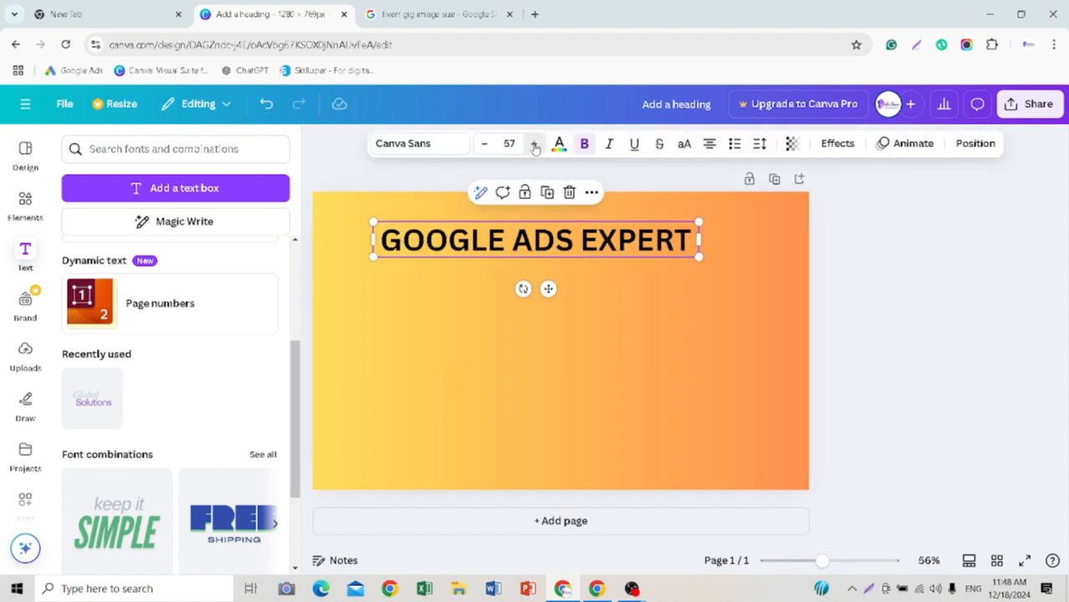
{"action": "left_click", "coordinate": [534, 143]}
{"action": "left_click", "coordinate": [534, 143]}
{"action": "left_click", "coordinate": [534, 143]}
{"action": "left_click", "coordinate": [534, 142]}
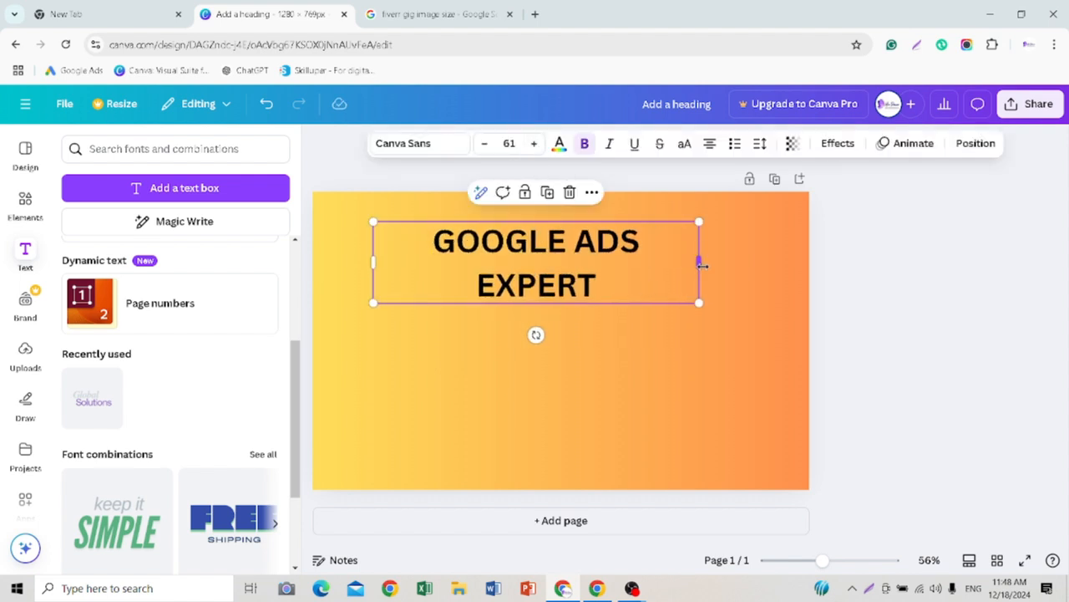
{"action": "left_click_drag", "start_coordinate": [698, 261], "coordinate": [769, 240]}
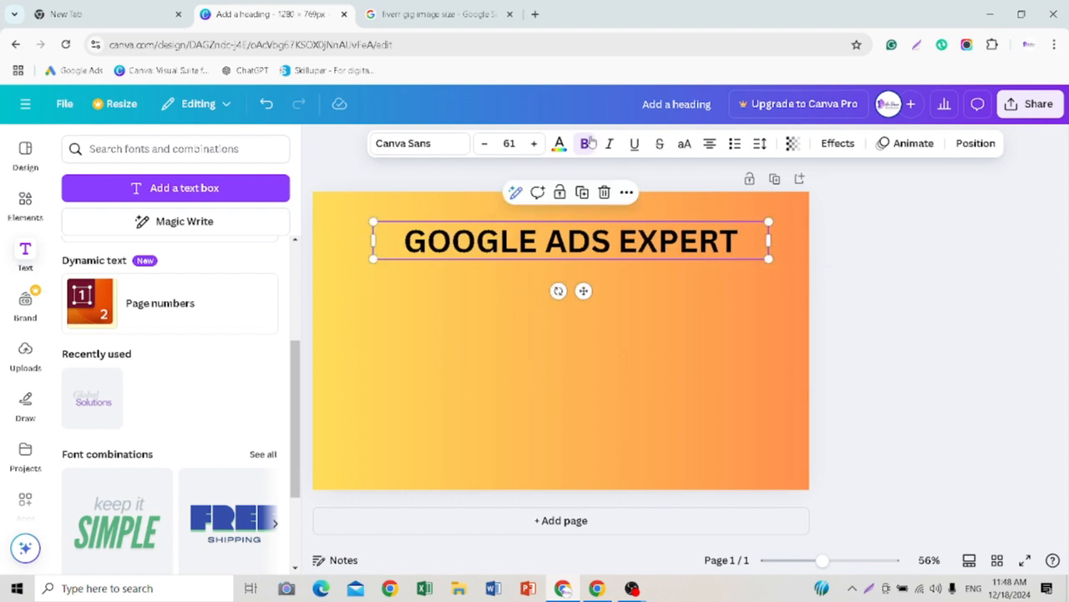
Step: Increase the heading's font size to 73
{"action": "left_click", "coordinate": [535, 144]}
{"action": "left_click", "coordinate": [536, 143]}
{"action": "left_click", "coordinate": [536, 144]}
{"action": "left_click", "coordinate": [535, 143]}
{"action": "left_click", "coordinate": [536, 144]}
{"action": "left_click", "coordinate": [535, 143]}
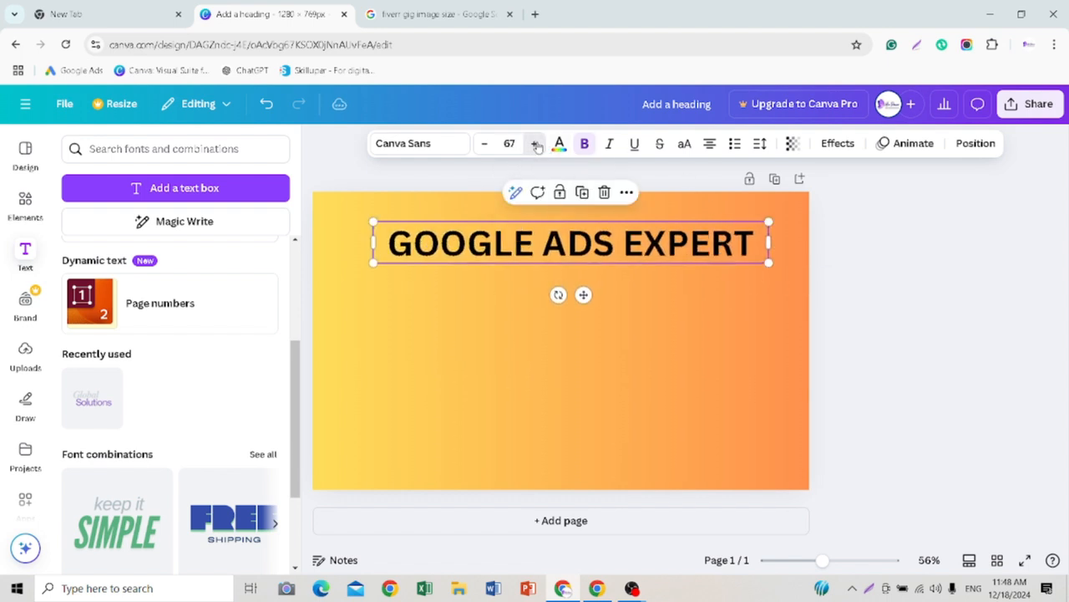
{"action": "left_click", "coordinate": [536, 144]}
{"action": "left_click", "coordinate": [536, 144]}
{"action": "left_click", "coordinate": [535, 144]}
{"action": "left_click", "coordinate": [535, 144]}
{"action": "left_click", "coordinate": [536, 144]}
{"action": "left_click", "coordinate": [536, 143]}
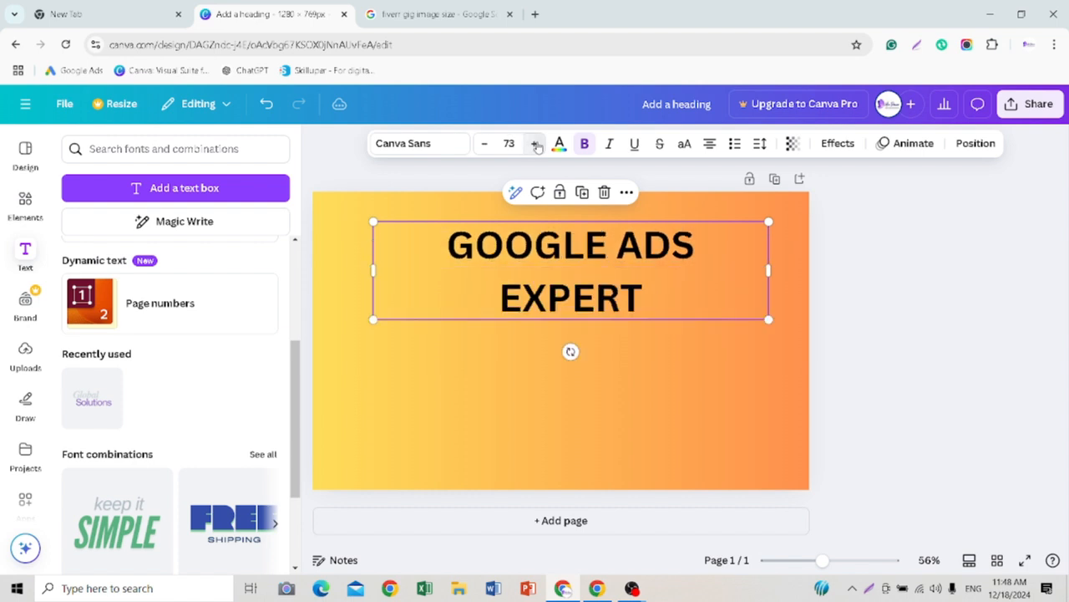
Step: Widen the heading's text box to fit one line and recentre it near the top of the page
{"action": "mouse_move", "coordinate": [769, 269]}
{"action": "left_mouse_down"}
{"action": "mouse_move", "coordinate": [792, 281]}
{"action": "mouse_move", "coordinate": [789, 269]}
{"action": "left_mouse_up"}
{"action": "left_click", "coordinate": [838, 265]}
{"action": "left_click_drag", "start_coordinate": [573, 233], "coordinate": [547, 234]}
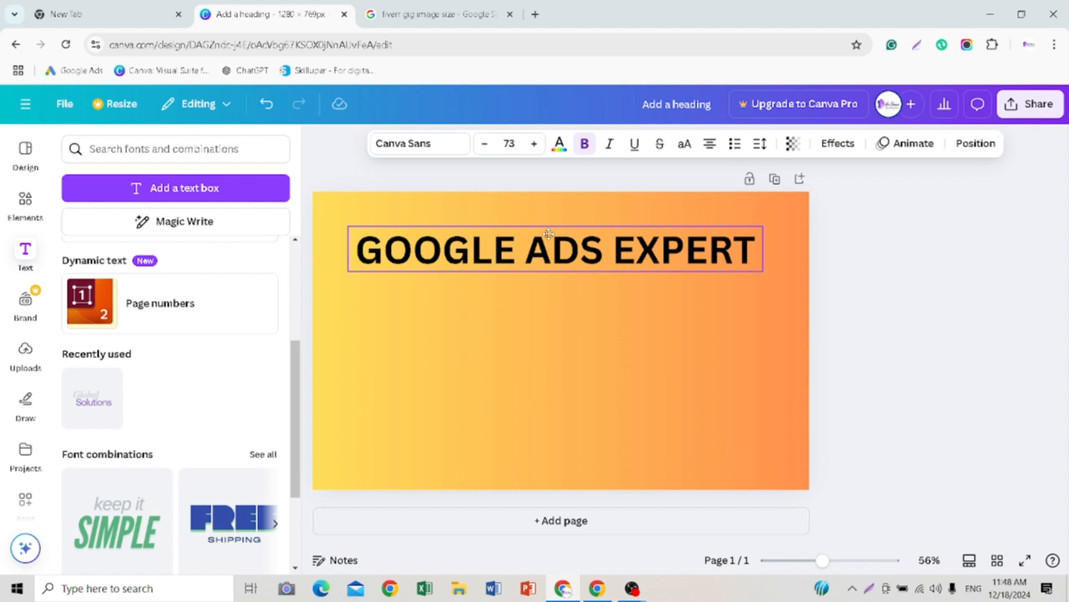
{"action": "left_click_drag", "start_coordinate": [548, 234], "coordinate": [550, 229]}
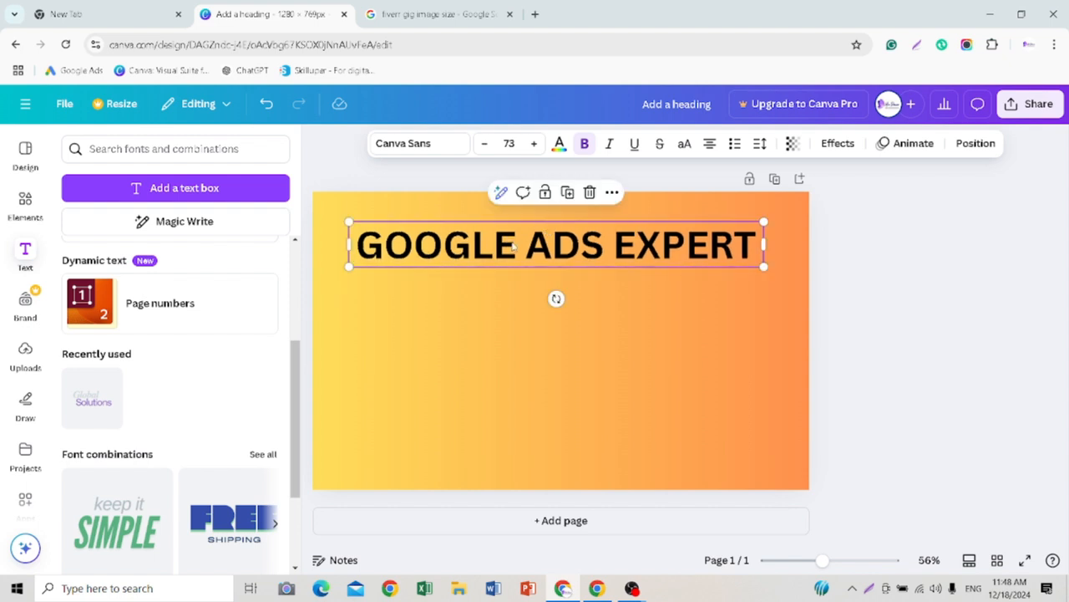
Step: Try Archivo Black and Roboto on the heading and settle on the Gagalin font
{"action": "left_click", "coordinate": [455, 144]}
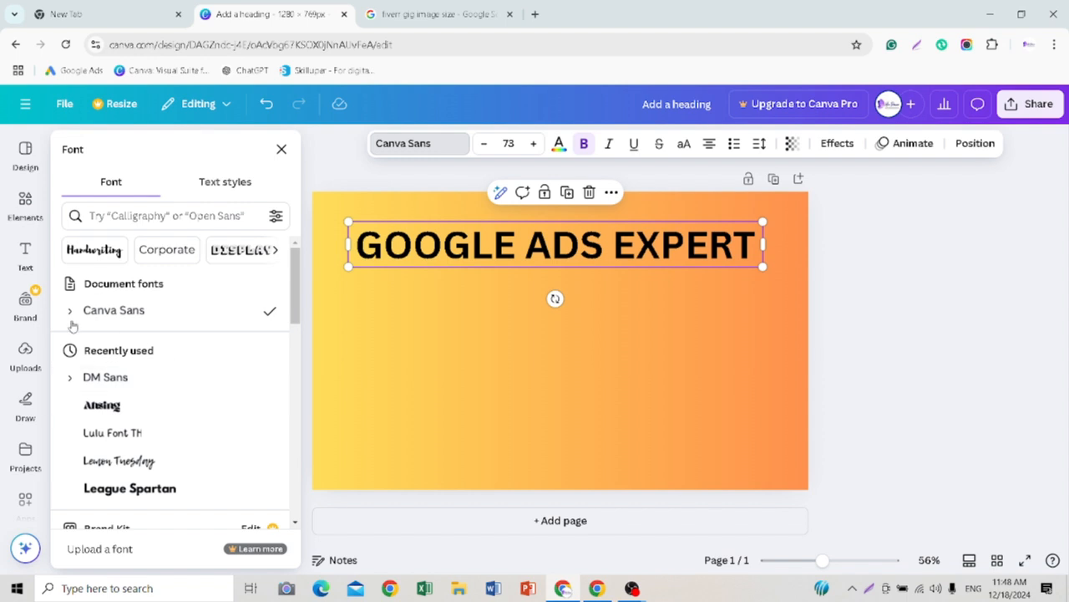
{"action": "scroll", "coordinate": [134, 405], "scroll_direction": "down", "scroll_amount": 2}
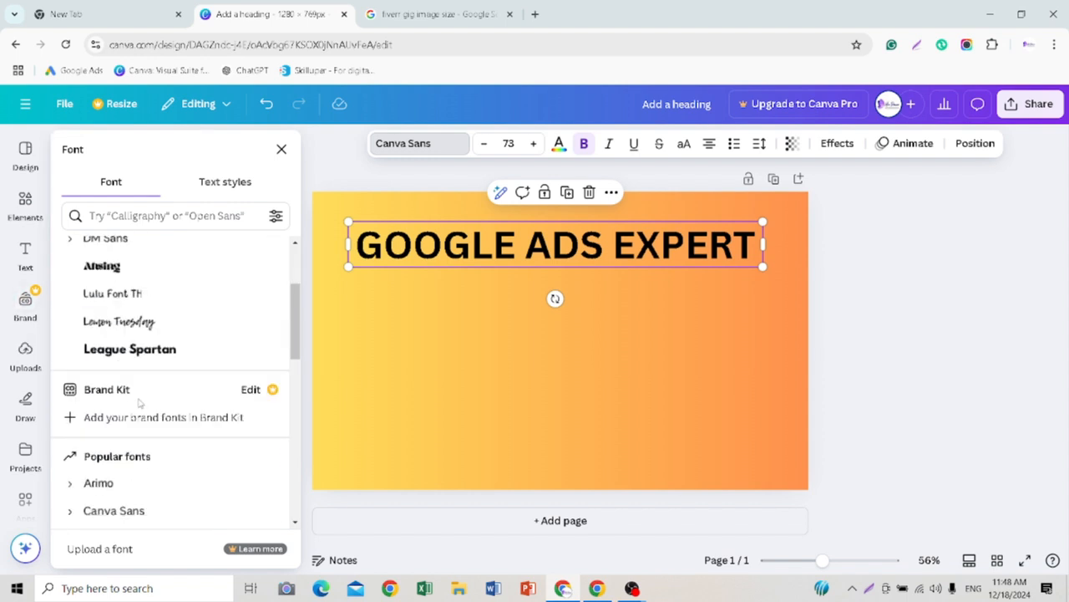
{"action": "scroll", "coordinate": [139, 405], "scroll_direction": "down", "scroll_amount": 4}
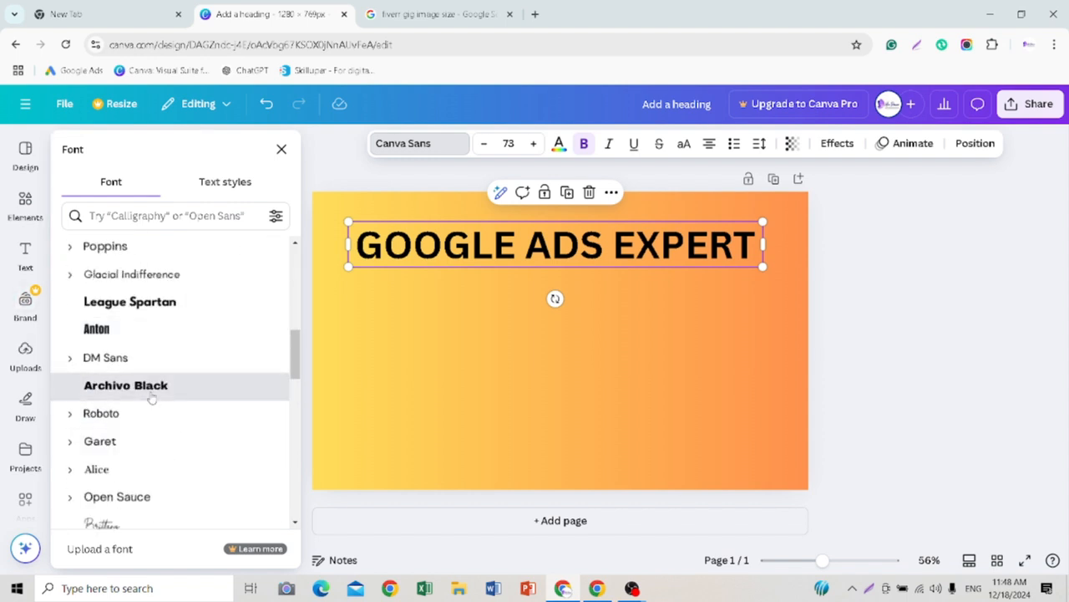
{"action": "left_click", "coordinate": [152, 397]}
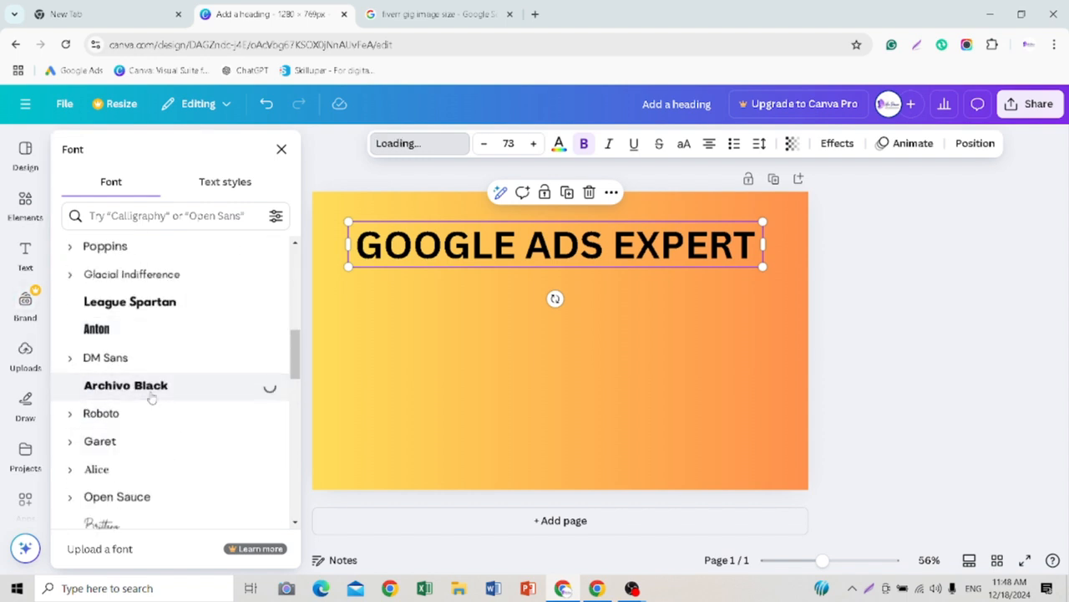
{"action": "left_click", "coordinate": [96, 413]}
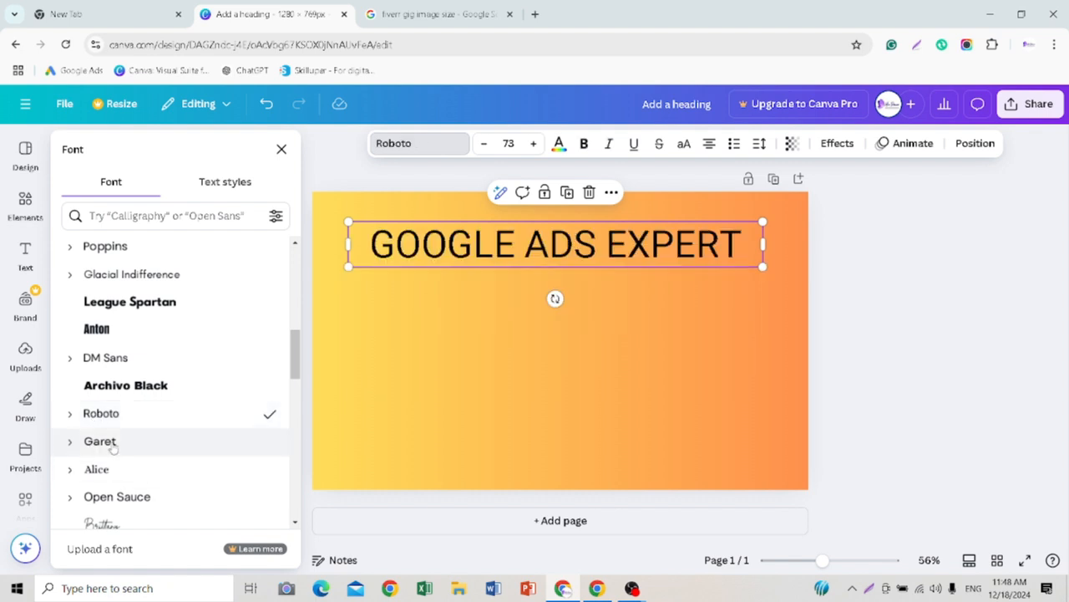
{"action": "scroll", "coordinate": [103, 440], "scroll_direction": "down", "scroll_amount": 2}
{"action": "left_click", "coordinate": [108, 449]}
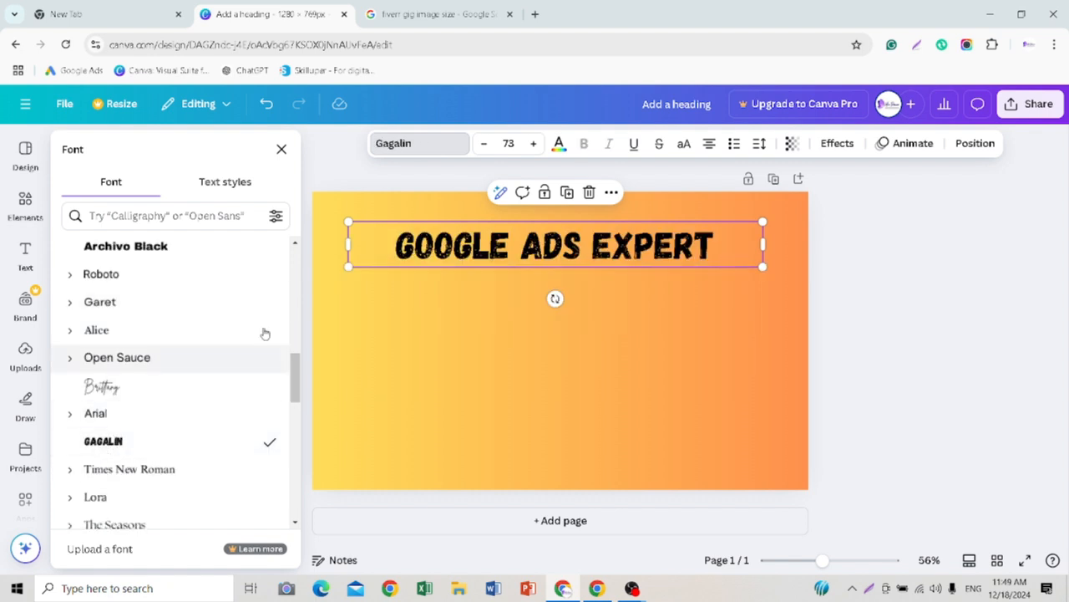
{"action": "left_click", "coordinate": [827, 300]}
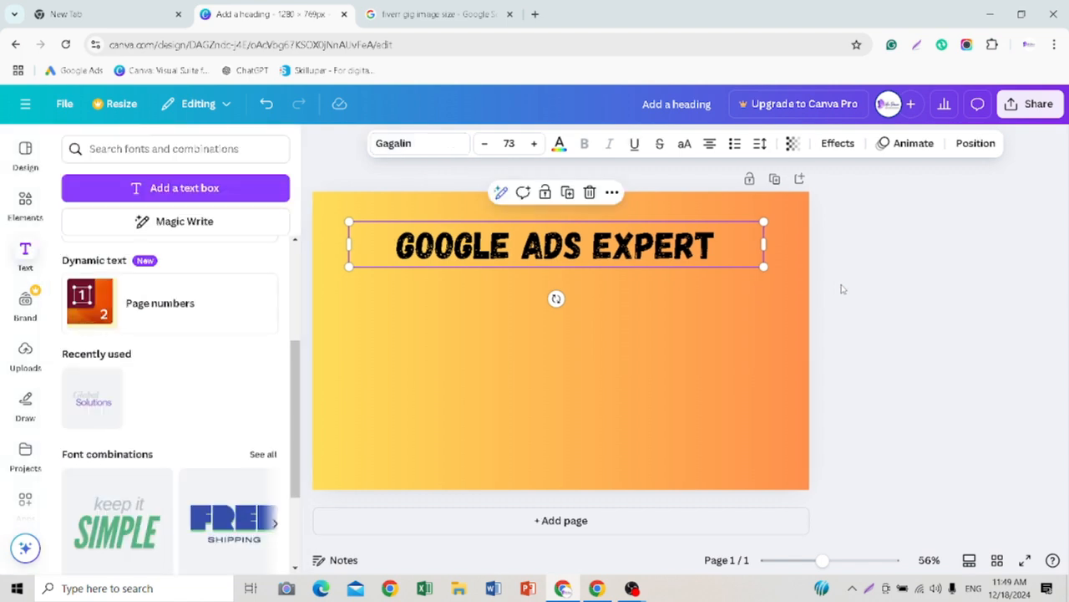
Step: Recolour all of the heading text white
{"action": "left_click", "coordinate": [717, 245]}
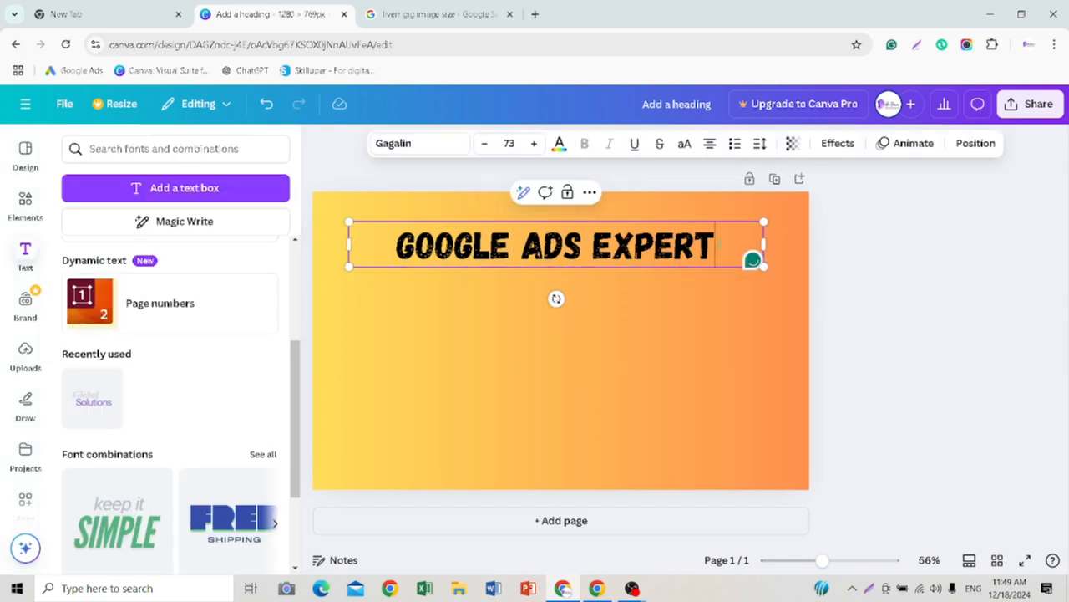
{"action": "left_click", "coordinate": [560, 145]}
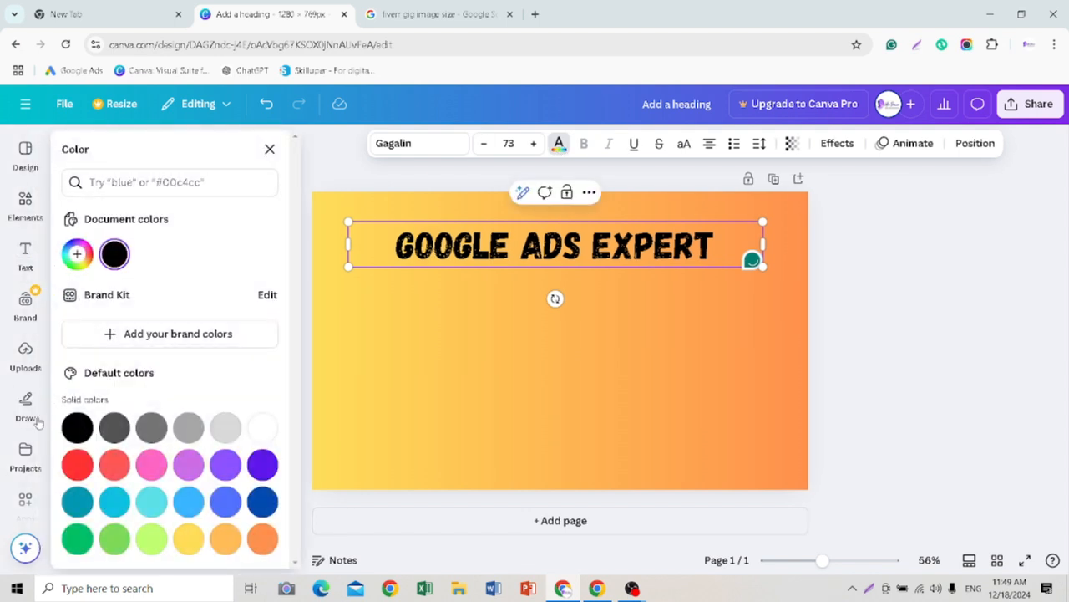
{"action": "left_click", "coordinate": [263, 430]}
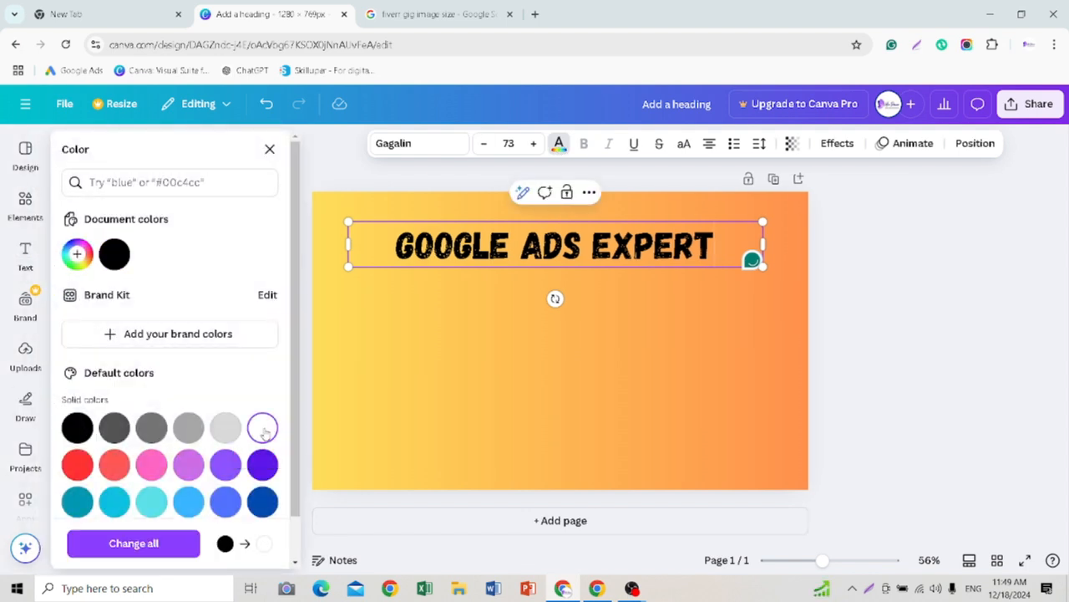
{"action": "left_click_drag", "start_coordinate": [713, 243], "coordinate": [395, 245]}
{"action": "left_click", "coordinate": [264, 440]}
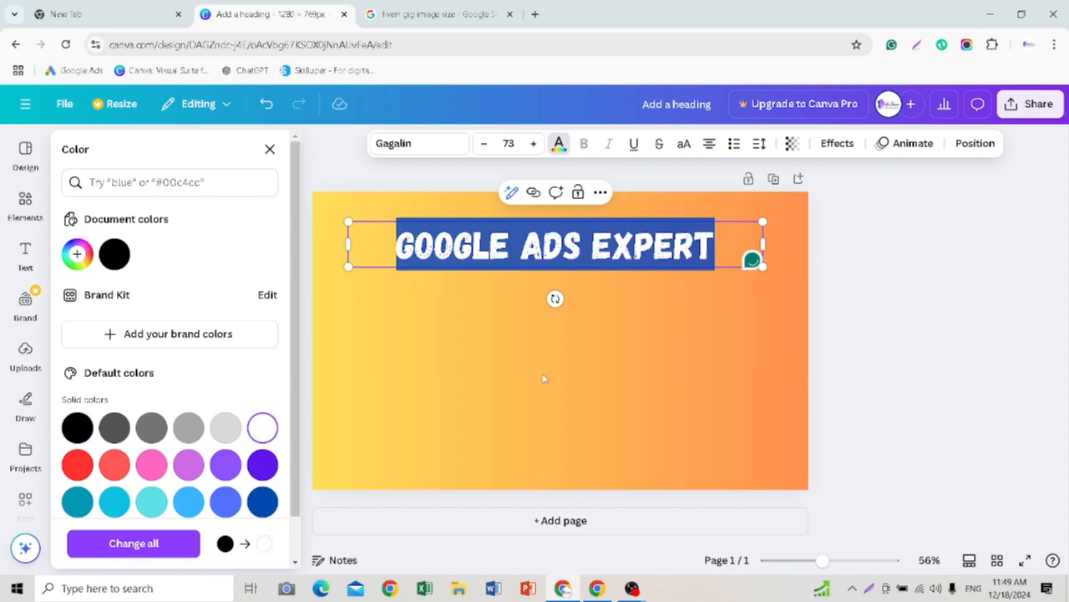
{"action": "left_click", "coordinate": [548, 372]}
{"action": "left_click", "coordinate": [548, 372]}
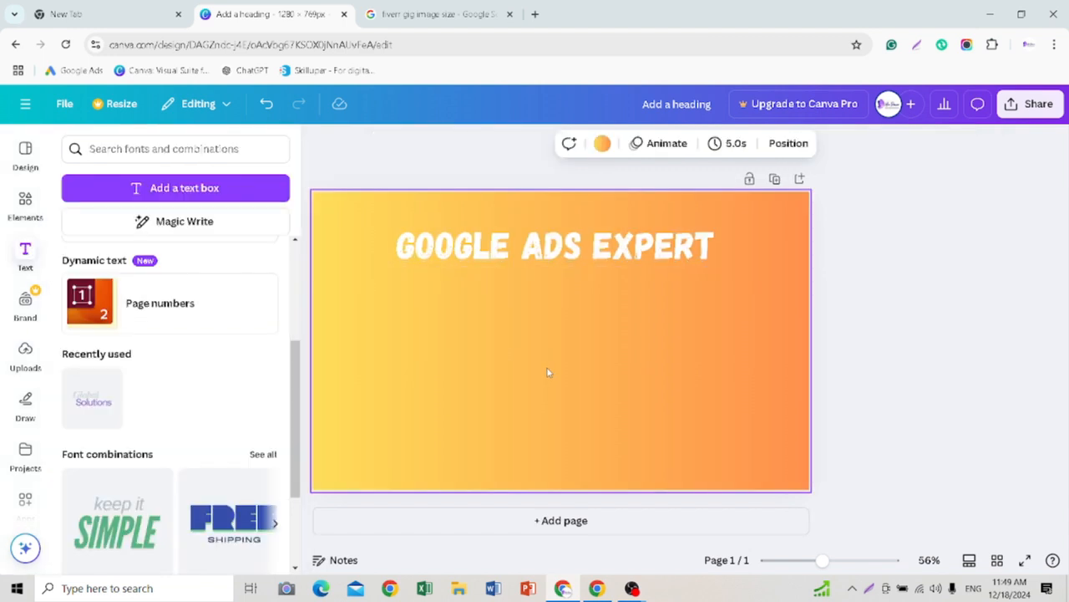
Step: Try purple, turquoise, blue, green and coral text colours on the heading and apply the default bright red
{"action": "left_click", "coordinate": [548, 252]}
{"action": "left_click", "coordinate": [558, 145]}
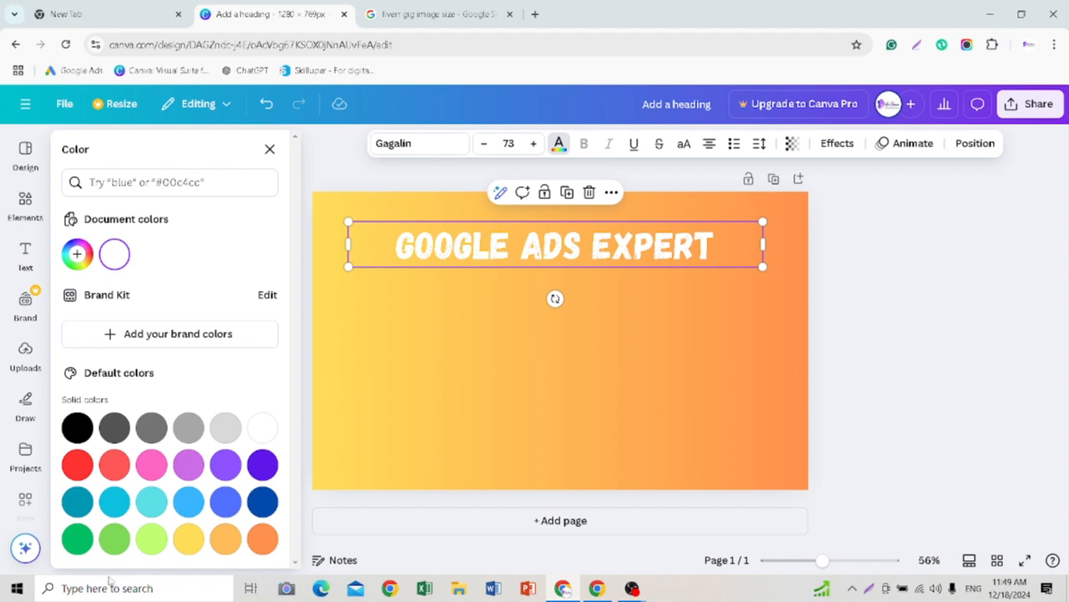
{"action": "left_click", "coordinate": [261, 468]}
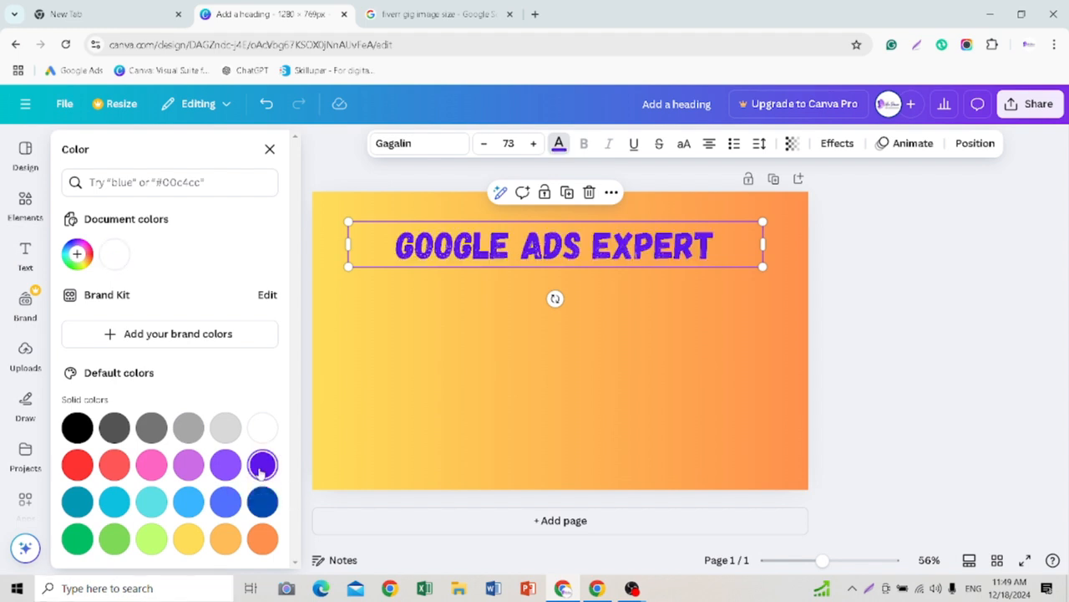
{"action": "left_click", "coordinate": [150, 502]}
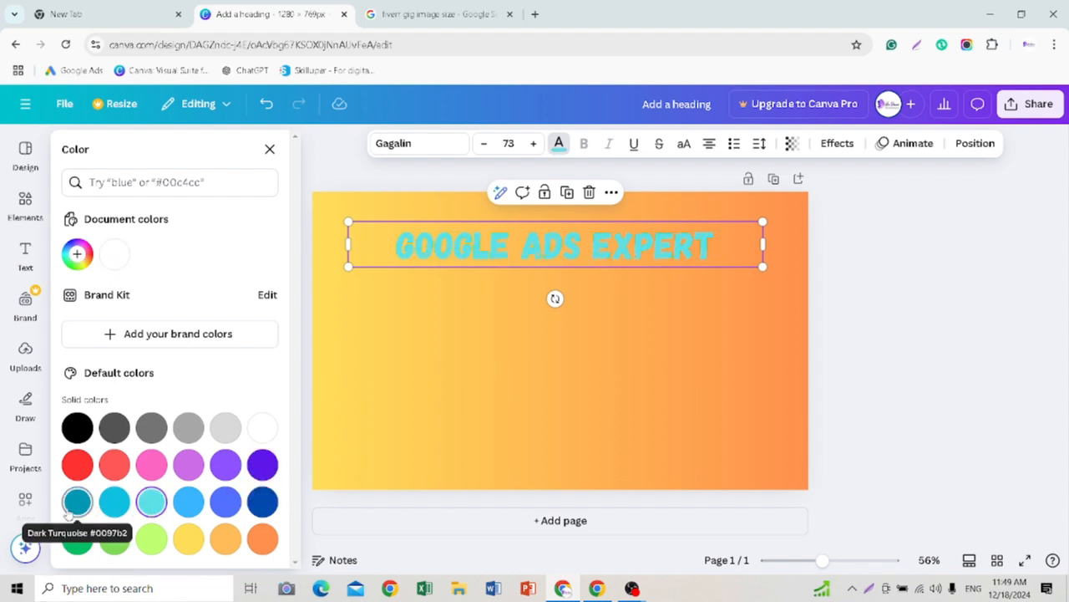
{"action": "left_click", "coordinate": [72, 507]}
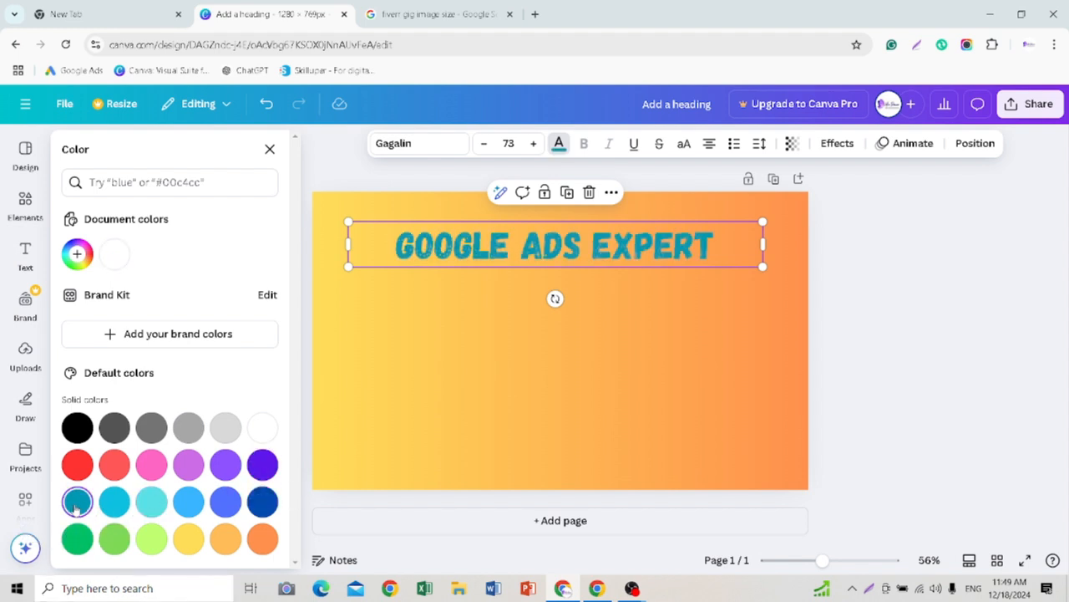
{"action": "left_click", "coordinate": [255, 506]}
{"action": "left_click", "coordinate": [224, 510]}
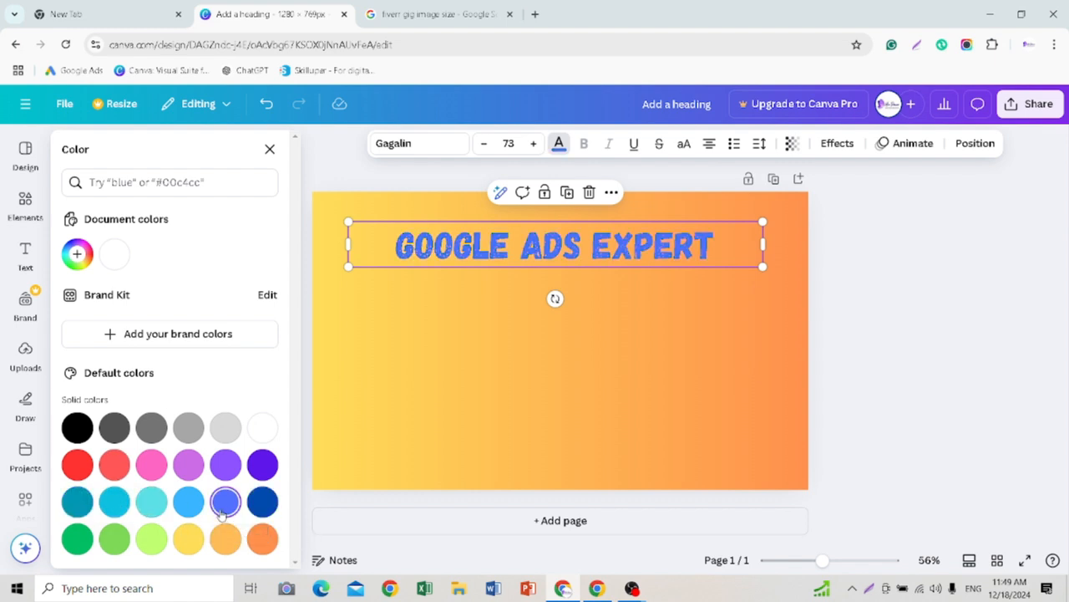
{"action": "left_click", "coordinate": [78, 539]}
{"action": "left_click", "coordinate": [81, 468]}
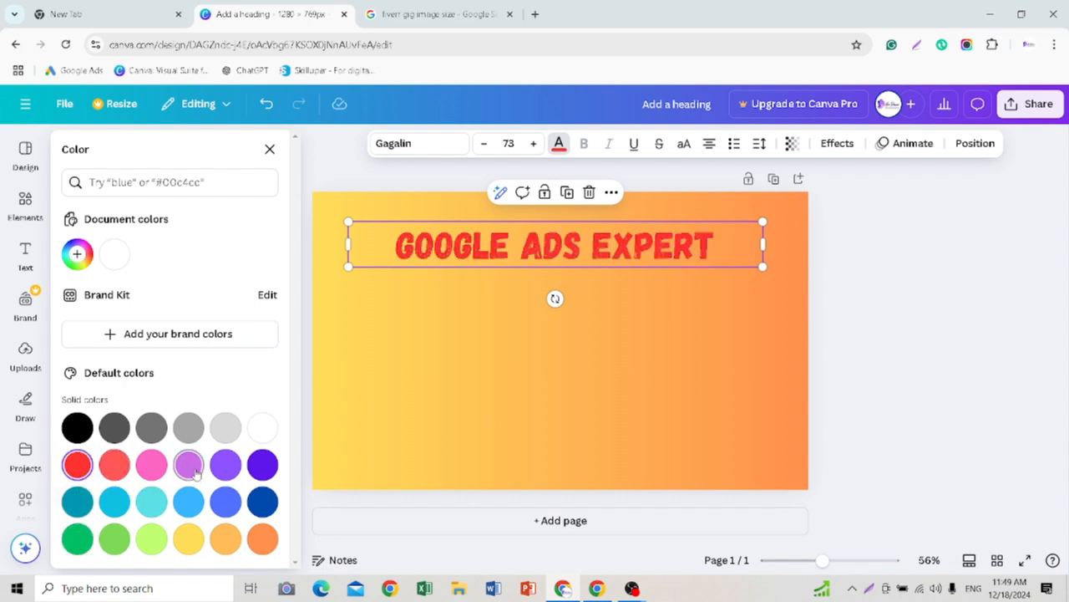
{"action": "left_click", "coordinate": [114, 468]}
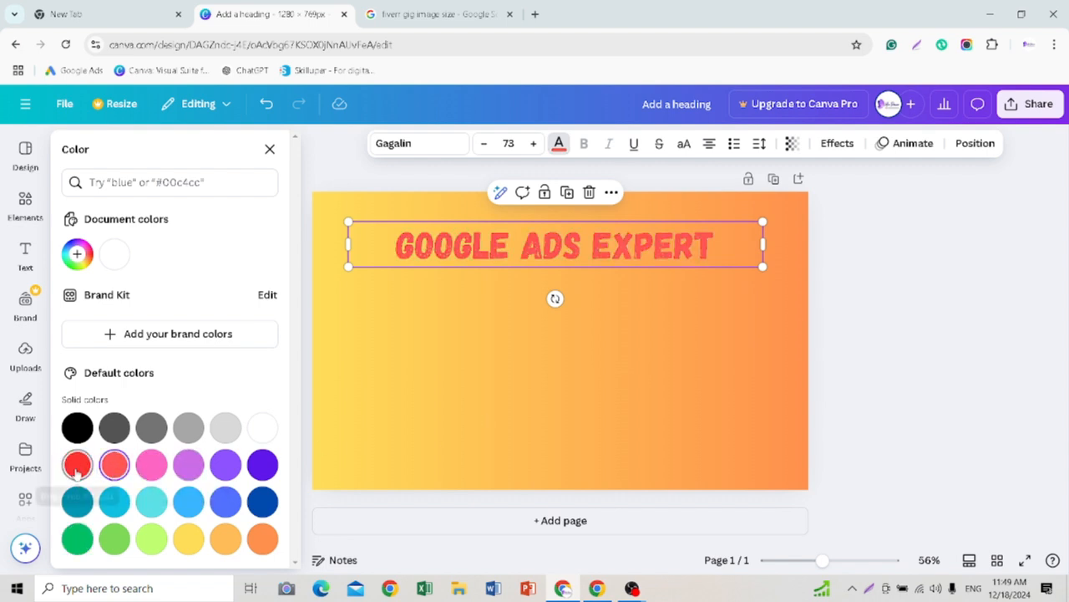
{"action": "left_click", "coordinate": [77, 468]}
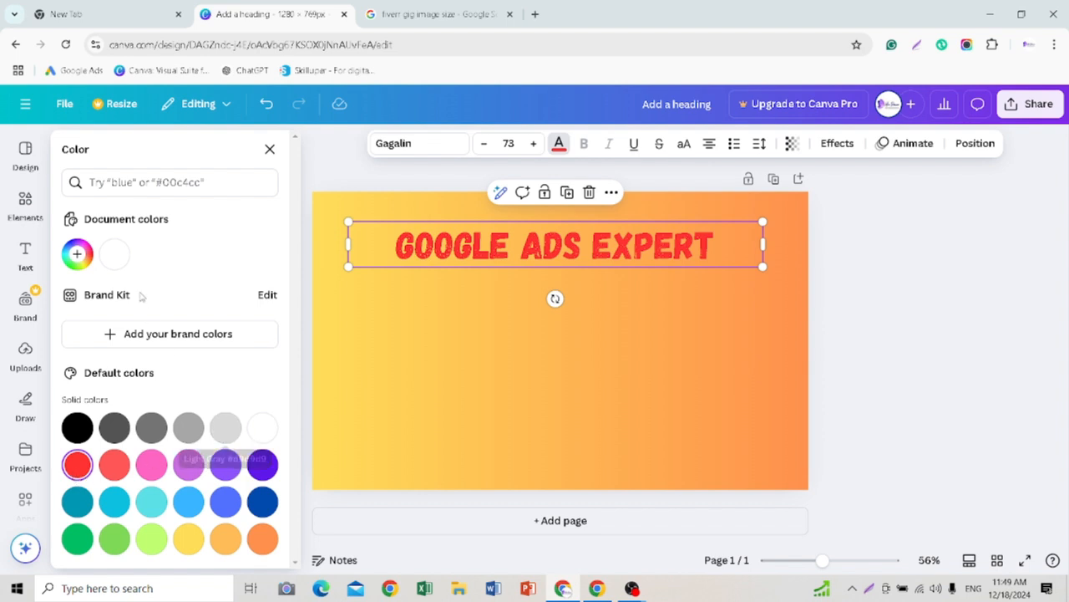
Step: Try a custom dark red (#AE1515) on the heading and set its text colour to black (#000000)
{"action": "left_click", "coordinate": [76, 254]}
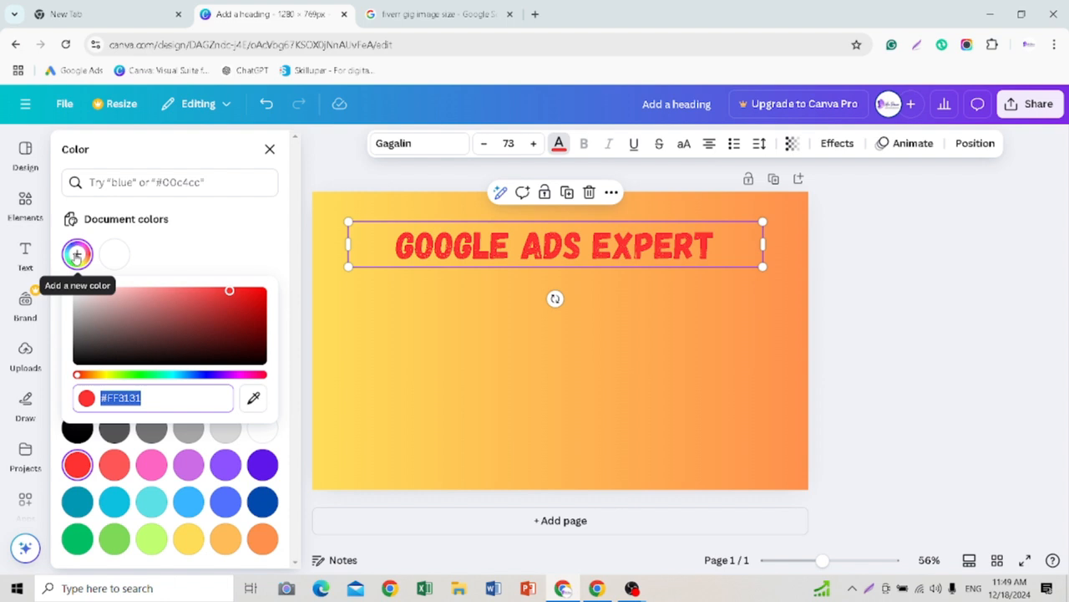
{"action": "left_click_drag", "start_coordinate": [229, 299], "coordinate": [244, 311]}
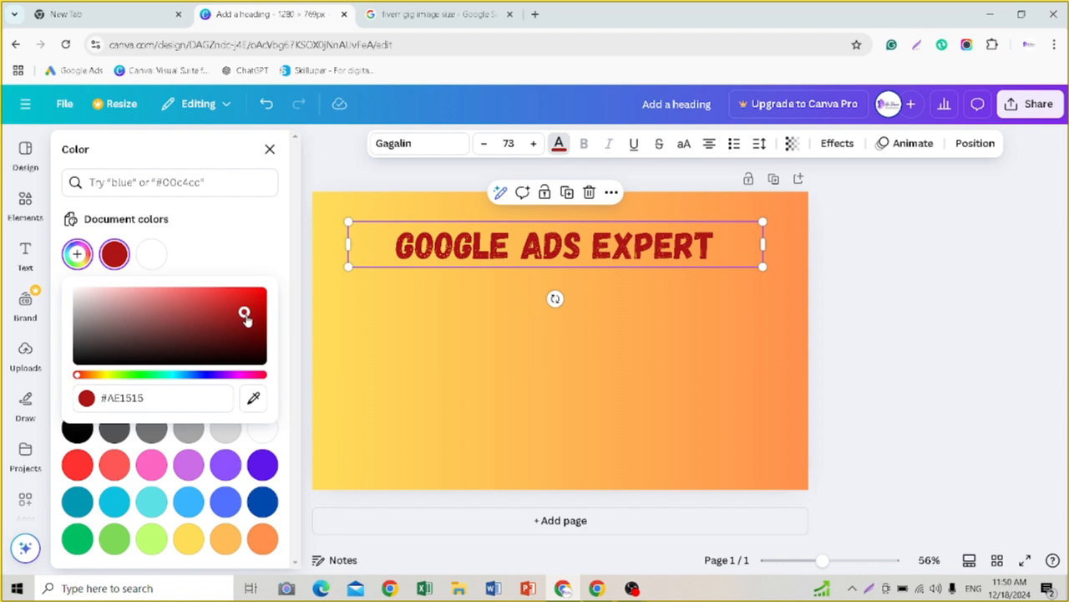
{"action": "left_click_drag", "start_coordinate": [246, 312], "coordinate": [183, 374]}
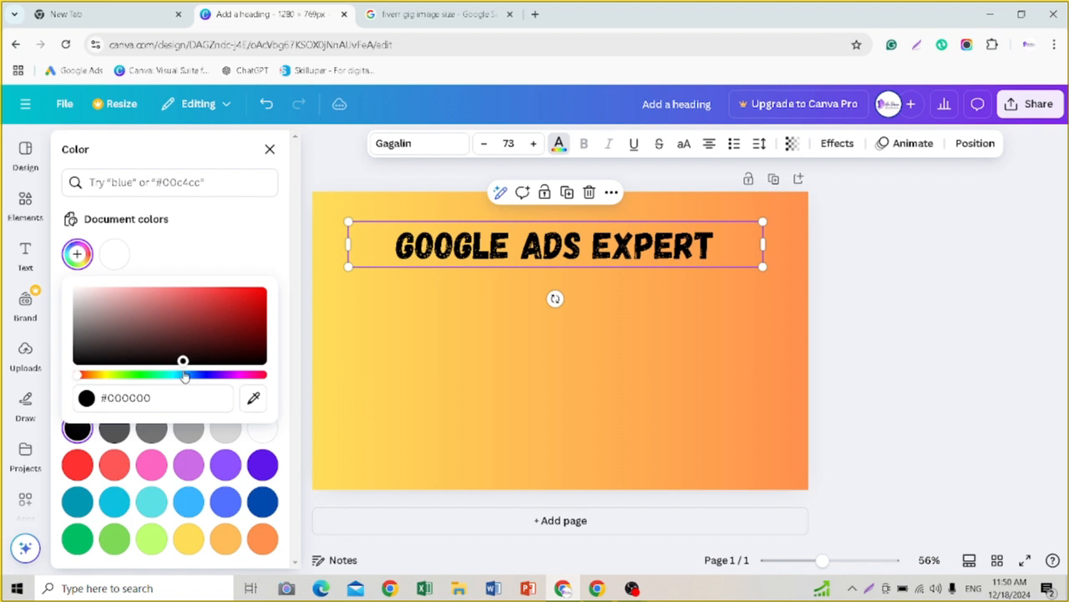
{"action": "left_click", "coordinate": [850, 334]}
{"action": "left_click", "coordinate": [868, 307]}
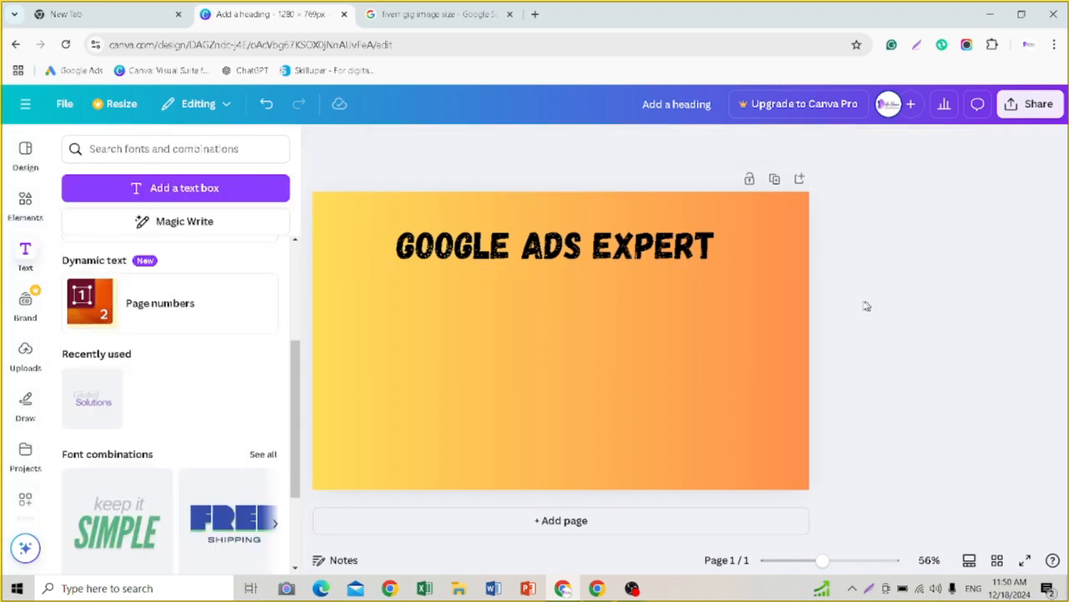
Step: Duplicate the GOOGLE ADS EXPERT heading and place the copy directly below the original
{"action": "right_click", "coordinate": [535, 248]}
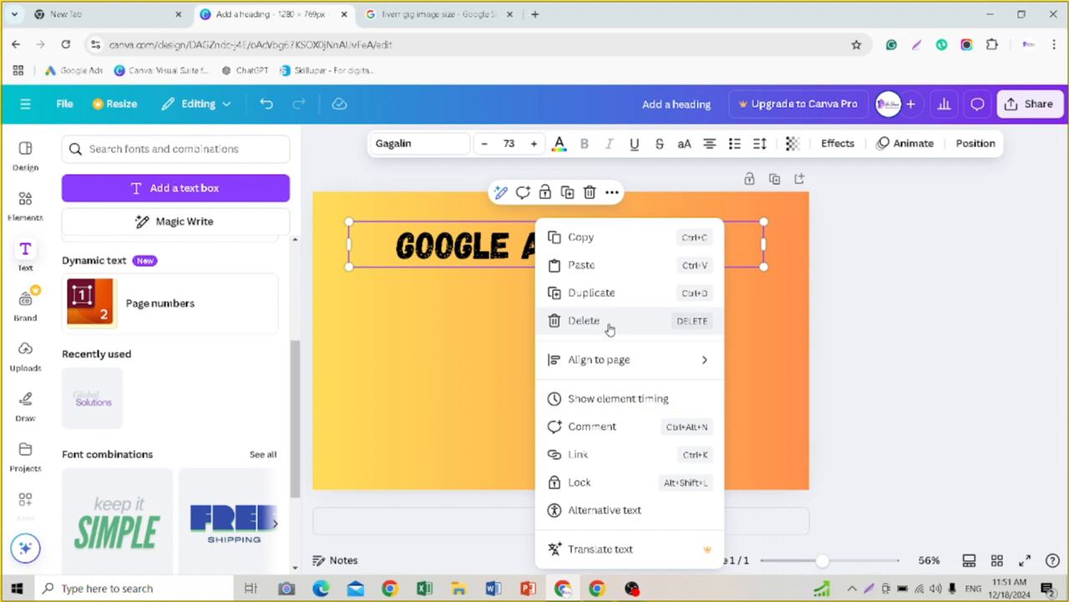
{"action": "left_click", "coordinate": [595, 291]}
{"action": "left_click_drag", "start_coordinate": [565, 242], "coordinate": [559, 313]}
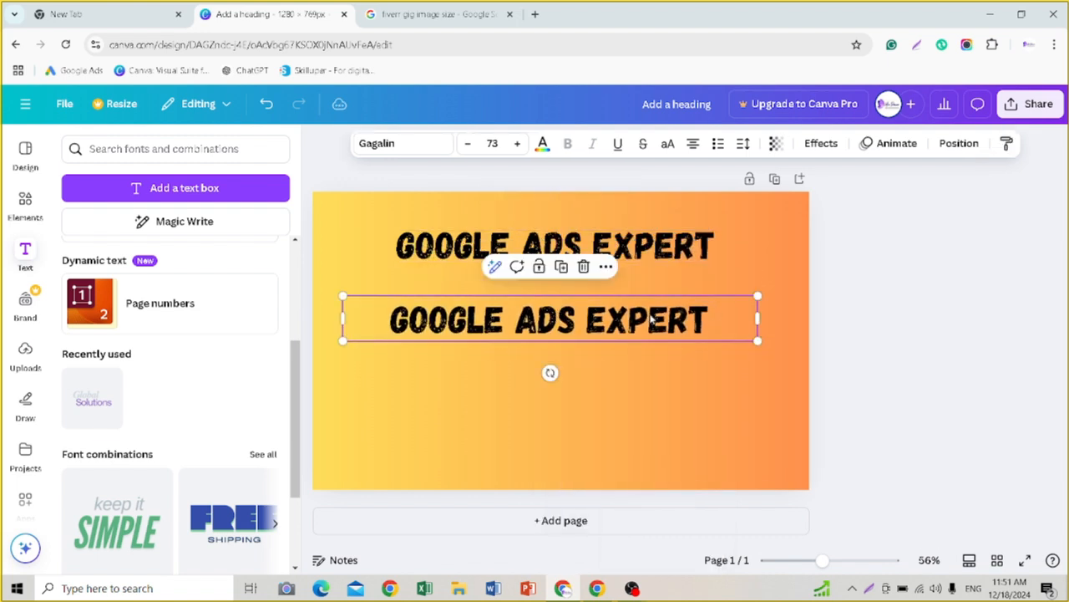
Step: Replace the text of the duplicated heading with "CREATE ADS CAMPAIGN"
{"action": "double_click", "coordinate": [706, 320]}
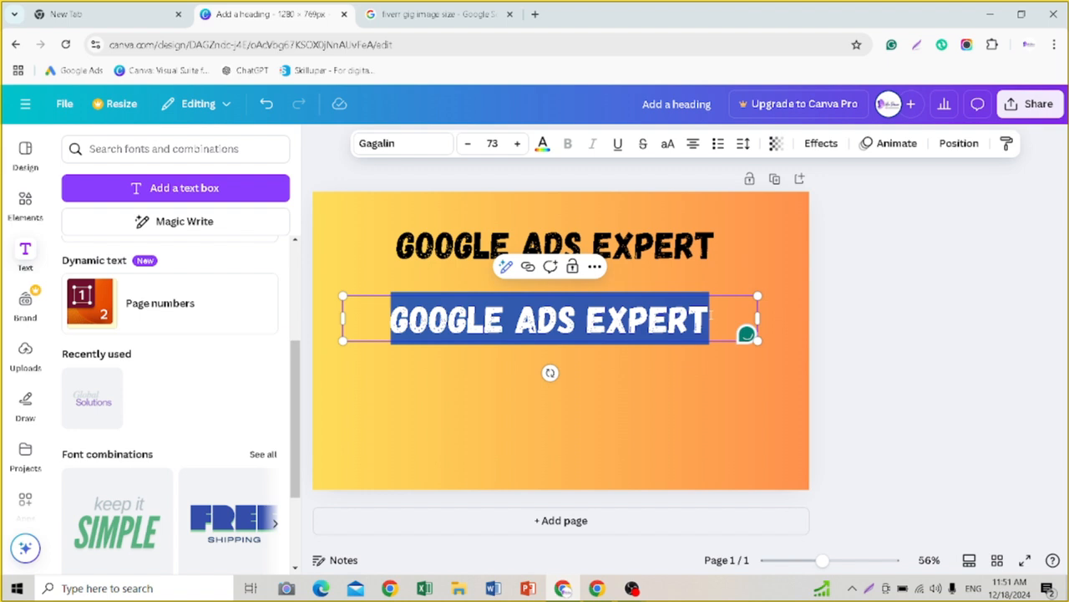
{"action": "left_click", "coordinate": [715, 316]}
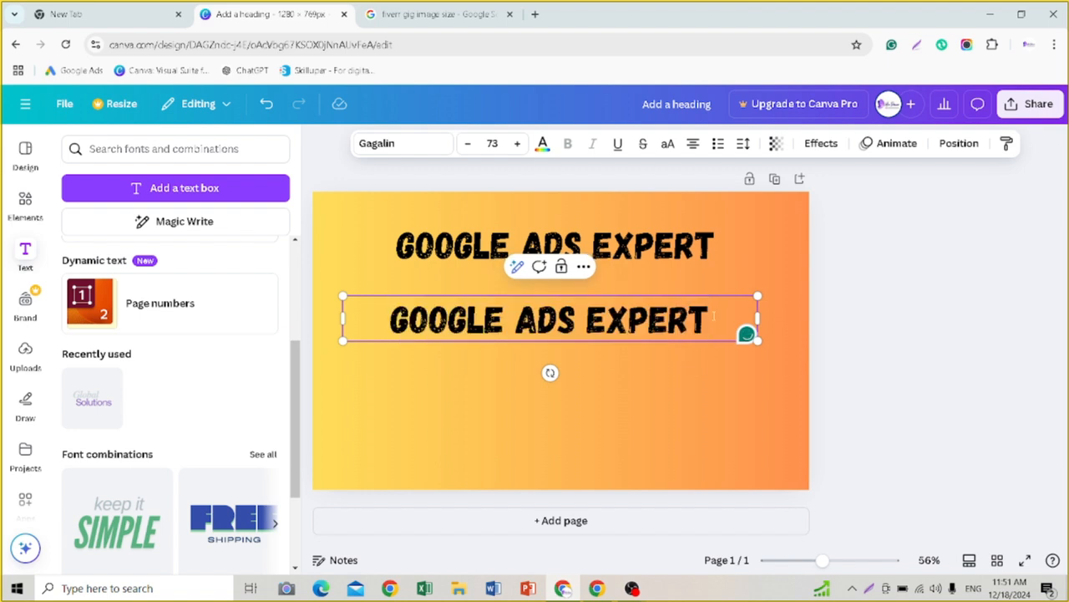
{"action": "key", "text": "BackSpace"}
{"action": "key", "text": "BackSpace"}
{"action": "key", "text": "BackSpace"}
{"action": "key", "text": "BackSpace"}
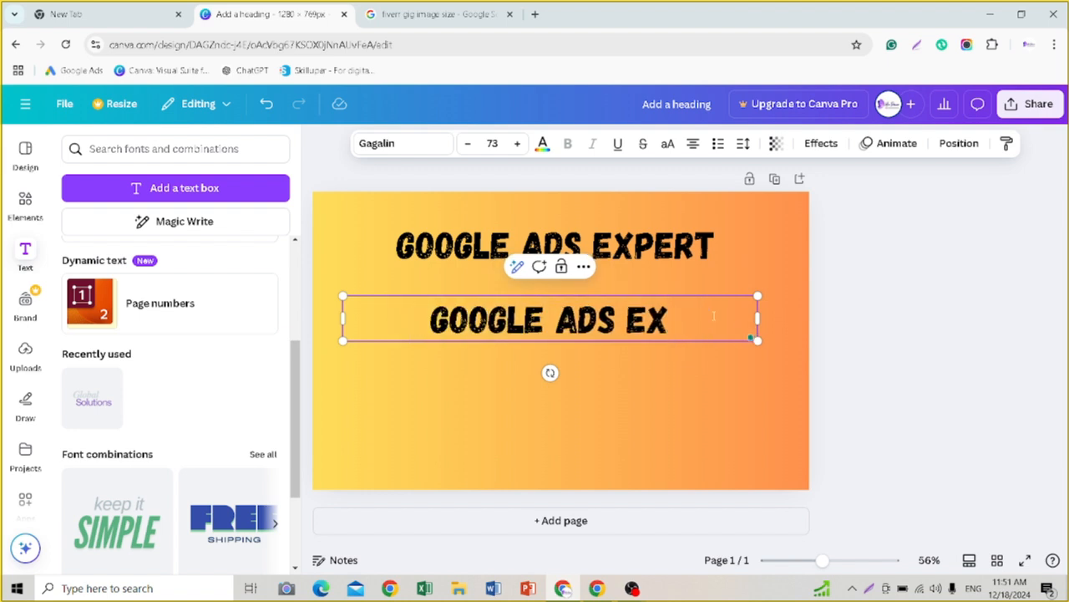
{"action": "key", "text": "BackSpace"}
{"action": "key", "text": "BackSpace"}
{"action": "key", "text": "BackSpace"}
{"action": "key", "text": "BackSpace"}
{"action": "key", "text": "BackSpace"}
{"action": "key", "text": "BackSpace"}
{"action": "key", "text": "BackSpace"}
{"action": "key", "text": "BackSpace"}
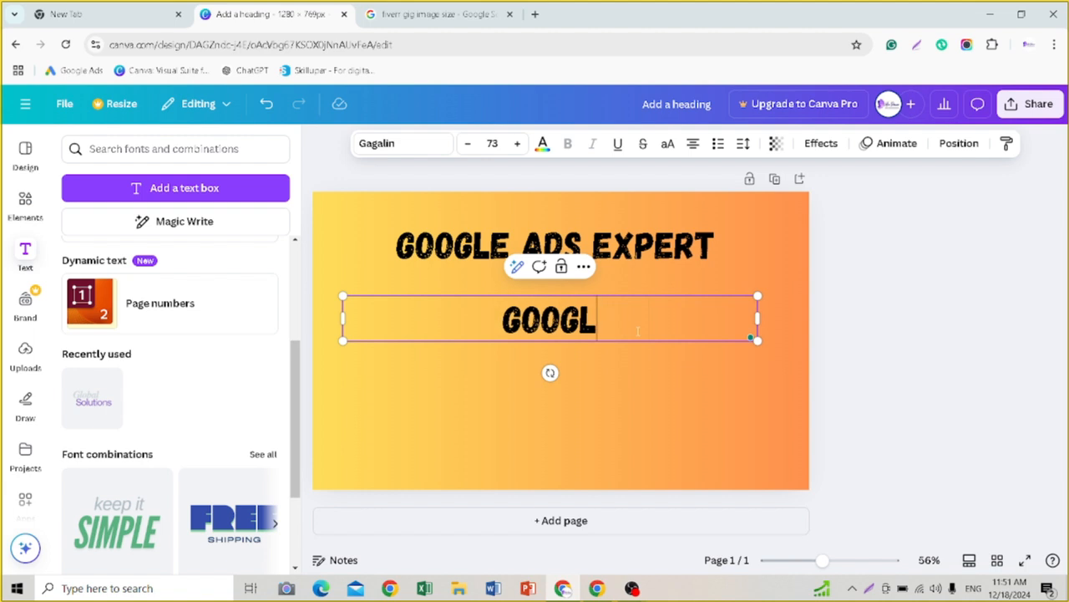
{"action": "key", "text": "BackSpace"}
{"action": "key", "text": "BackSpace"}
{"action": "key", "text": "BackSpace"}
{"action": "key", "text": "BackSpace"}
{"action": "key", "text": "BackSpace"}
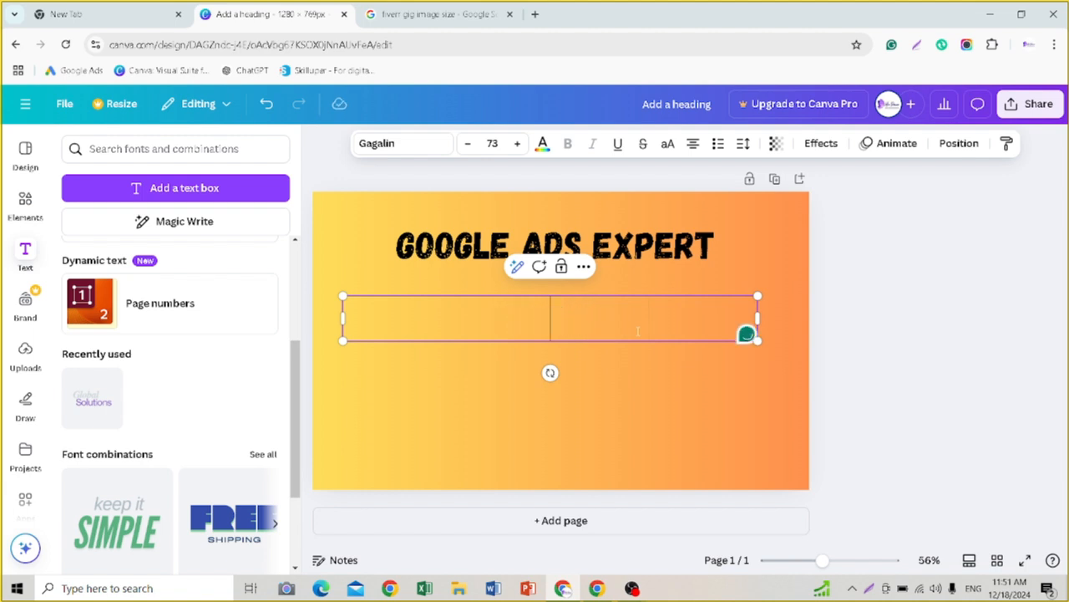
{"action": "type", "text": "CREATE"}
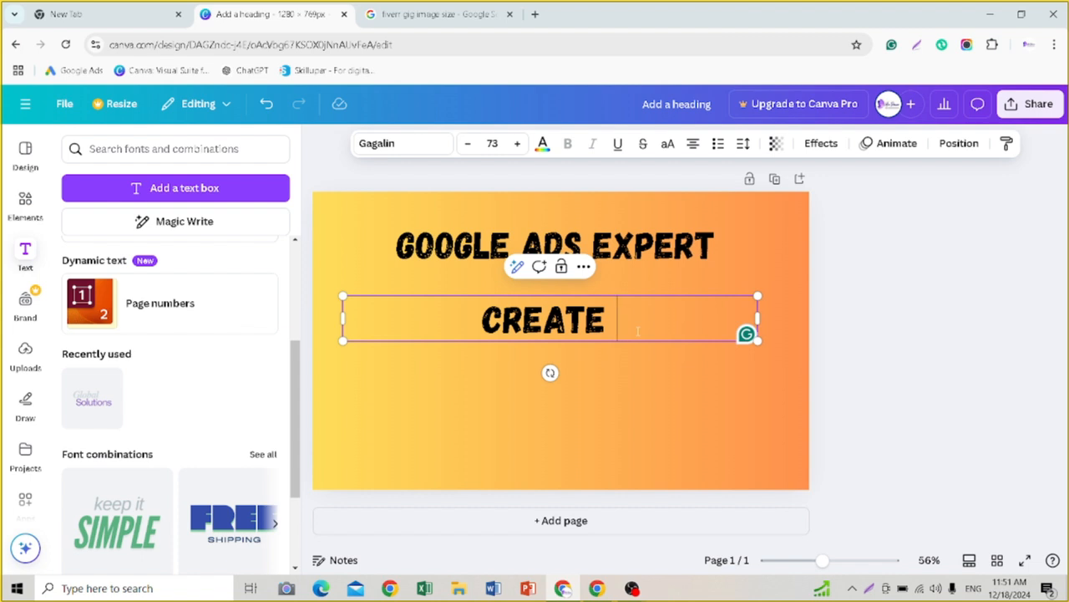
{"action": "type", "text": "ADS"}
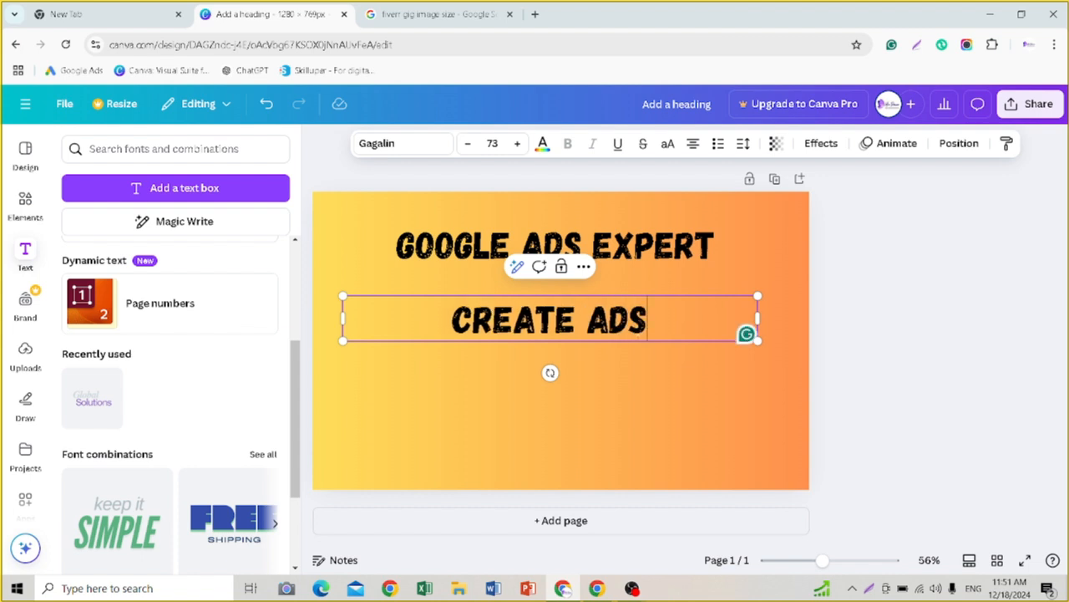
{"action": "type", "text": " CA"}
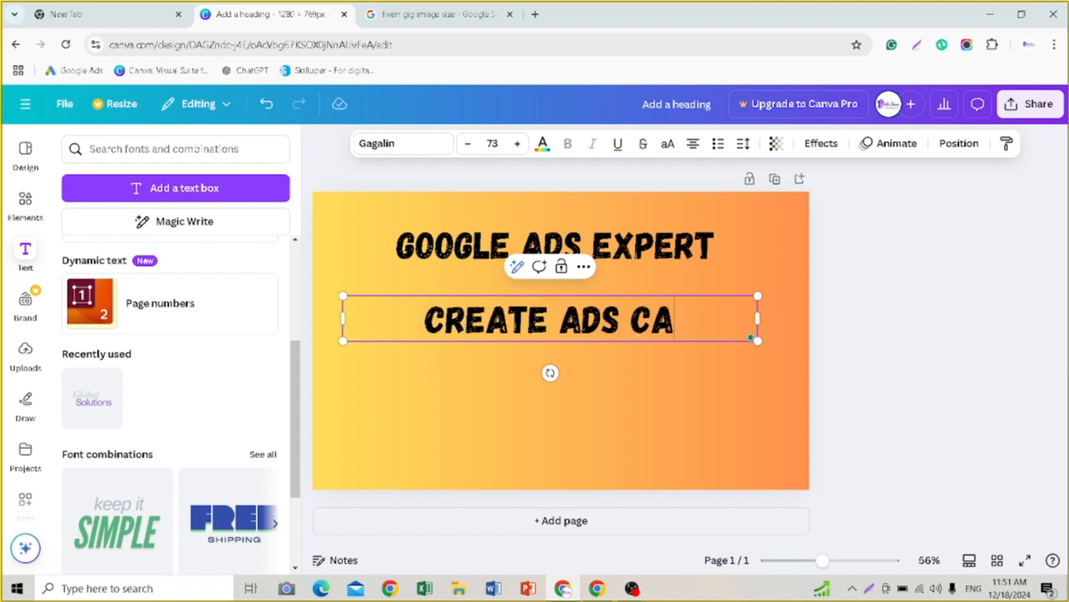
{"action": "type", "text": "MPAI"}
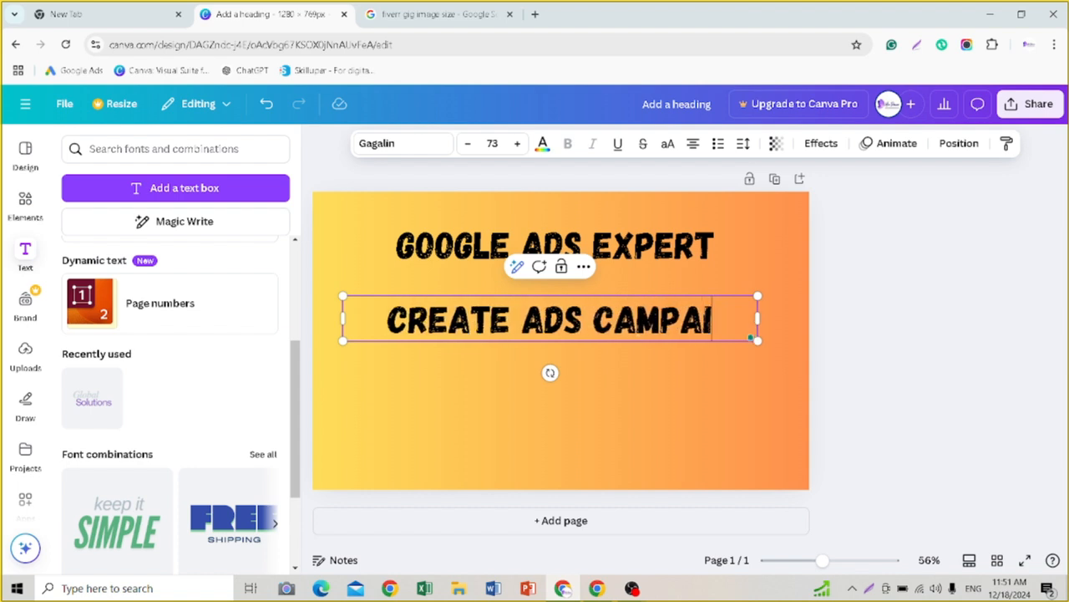
{"action": "type", "text": "GN"}
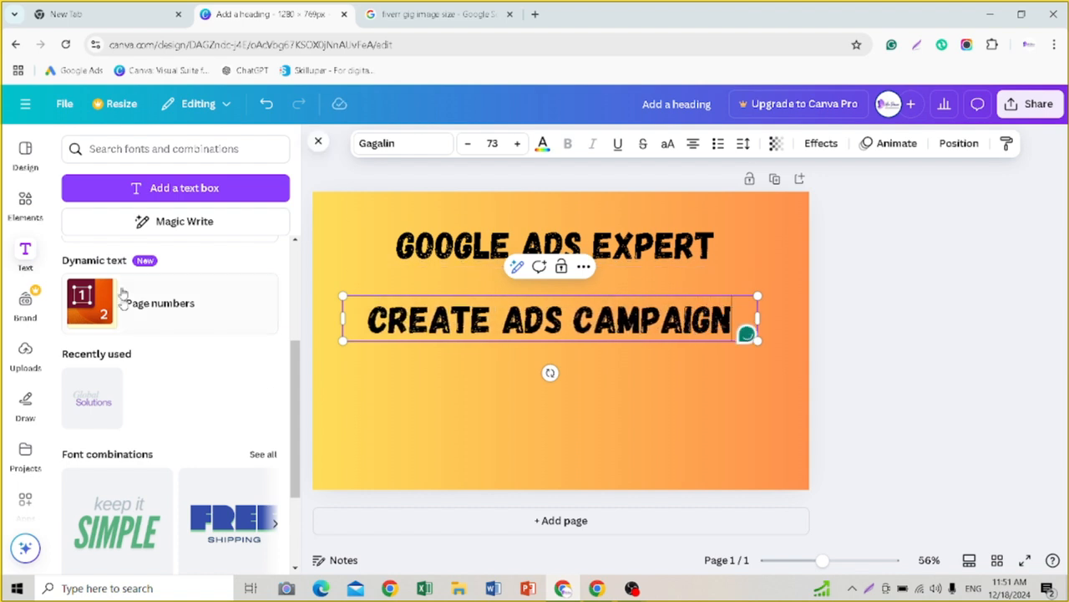
Step: Reduce the CREATE ADS CAMPAIGN line to font size 47 and shift it toward the right edge of the page
{"action": "left_click", "coordinate": [468, 143]}
{"action": "left_click", "coordinate": [468, 144]}
{"action": "left_click", "coordinate": [468, 143]}
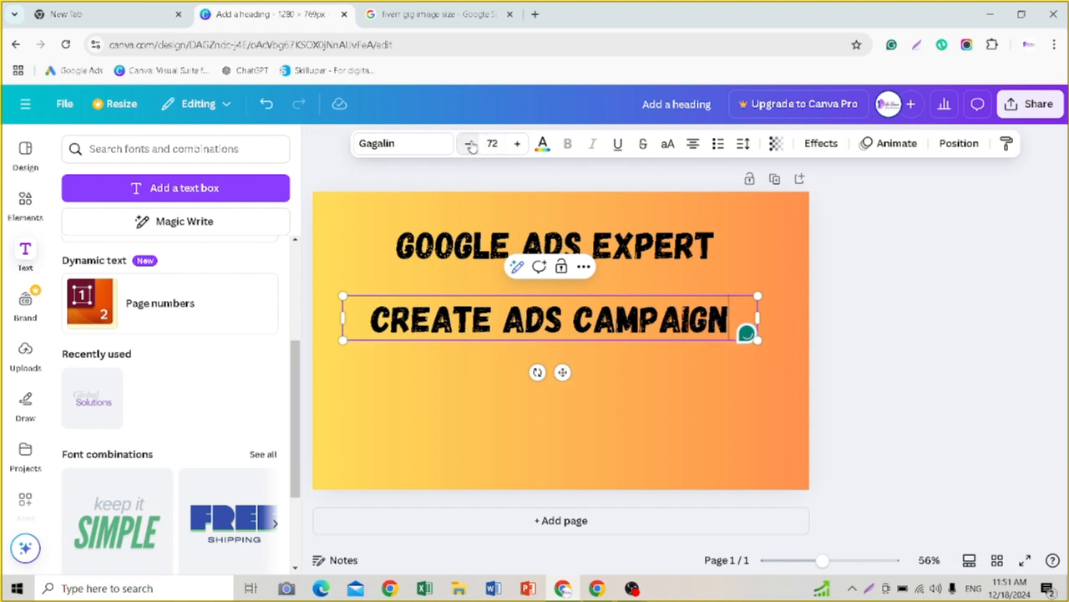
{"action": "left_click", "coordinate": [469, 144]}
{"action": "left_click", "coordinate": [469, 144]}
{"action": "left_click", "coordinate": [469, 145]}
{"action": "left_click", "coordinate": [469, 145]}
{"action": "left_click", "coordinate": [469, 144]}
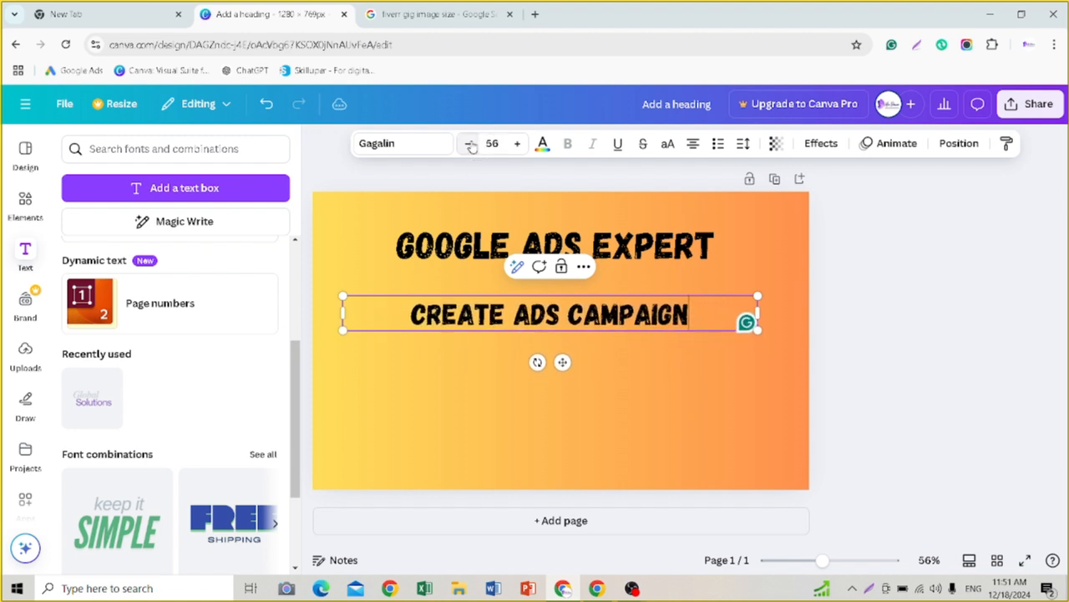
{"action": "left_click", "coordinate": [469, 144]}
{"action": "left_click", "coordinate": [470, 145]}
{"action": "left_click", "coordinate": [470, 144]}
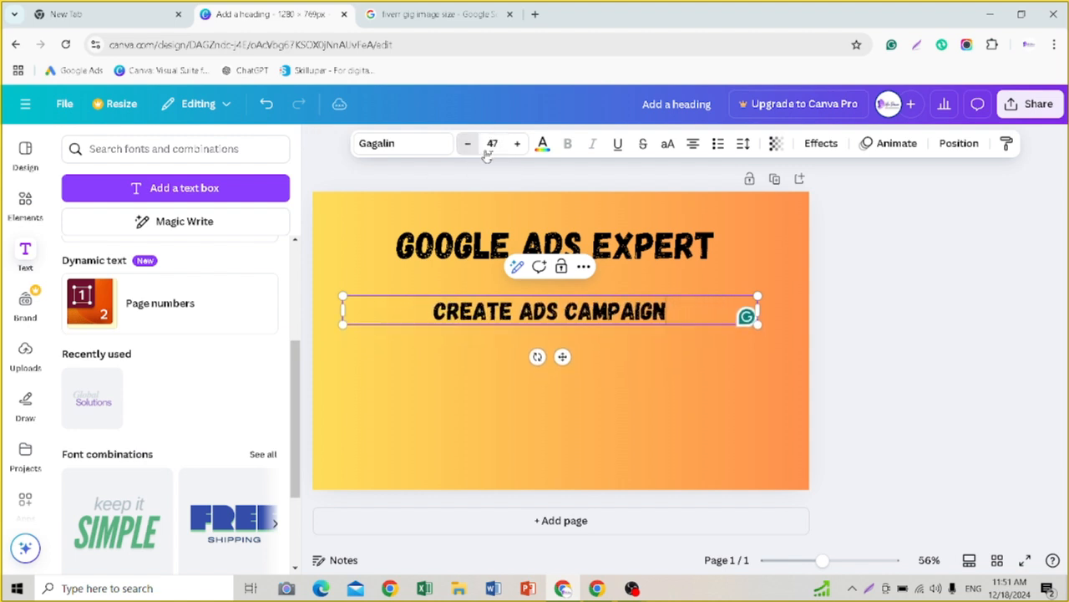
{"action": "left_click", "coordinate": [866, 346]}
{"action": "left_click_drag", "start_coordinate": [637, 311], "coordinate": [688, 322]}
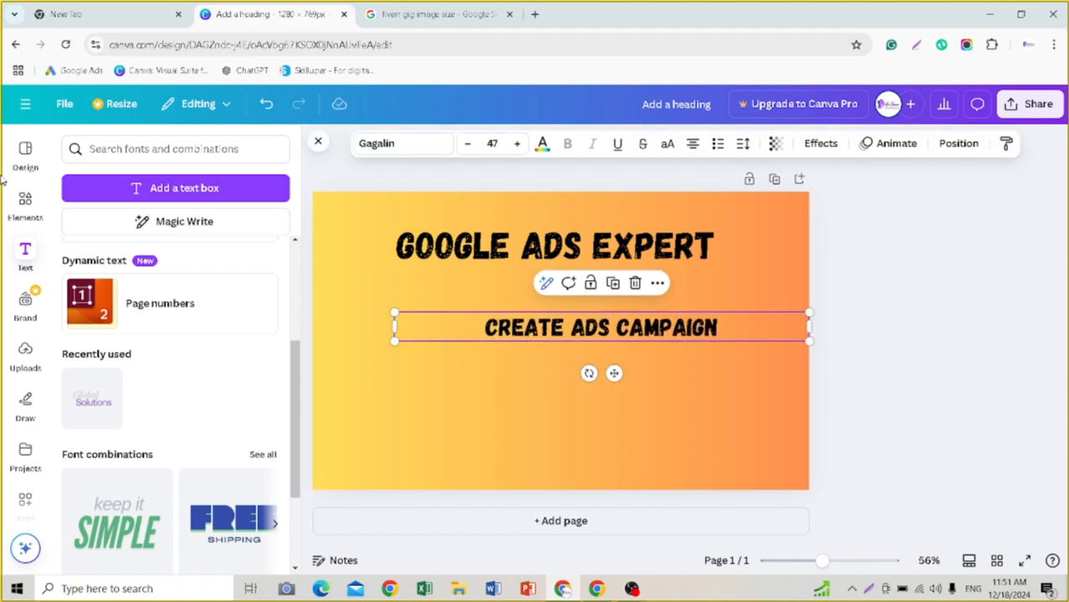
Step: Find arrow elements, add the solid right-pointing arrow shape, and place it shrunk to about half size left of the CREATE ADS CAMPAIGN line
{"action": "left_click", "coordinate": [20, 204]}
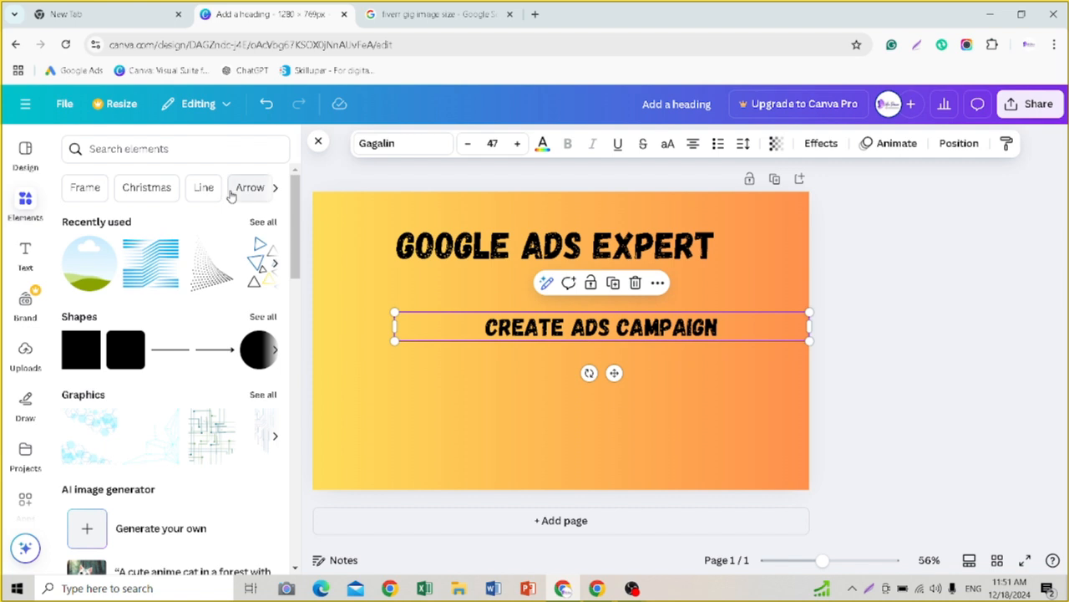
{"action": "left_click", "coordinate": [250, 187]}
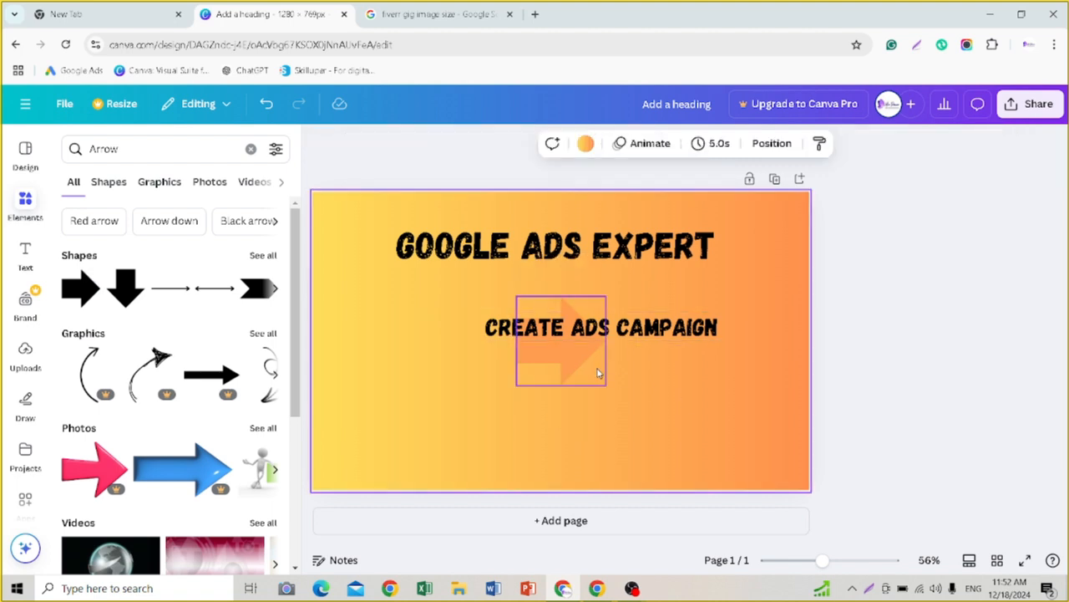
{"action": "left_click_drag", "start_coordinate": [577, 363], "coordinate": [393, 348]}
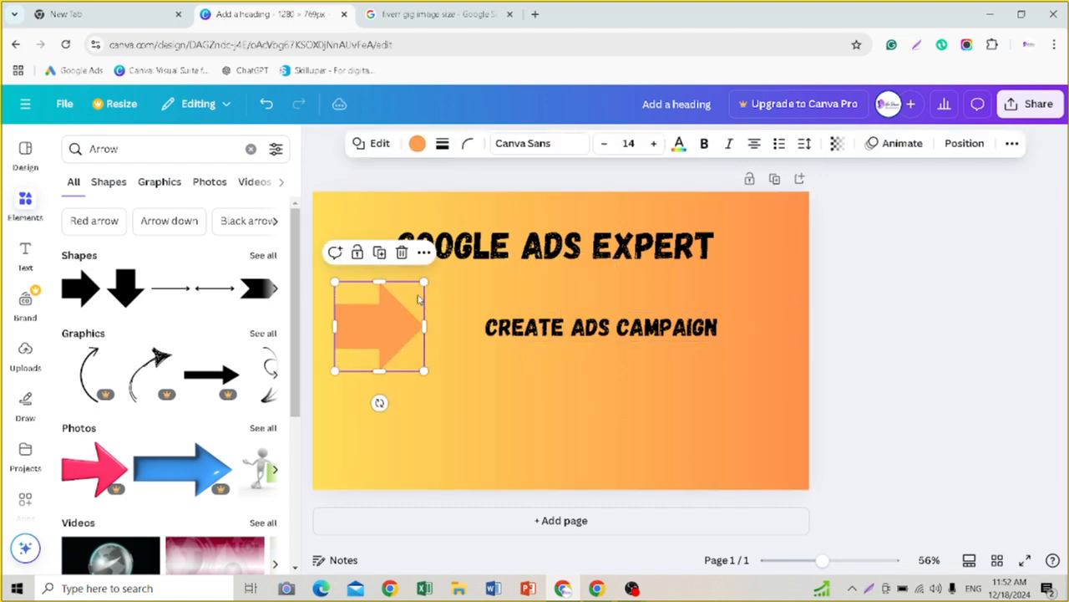
{"action": "left_click_drag", "start_coordinate": [424, 278], "coordinate": [362, 326]}
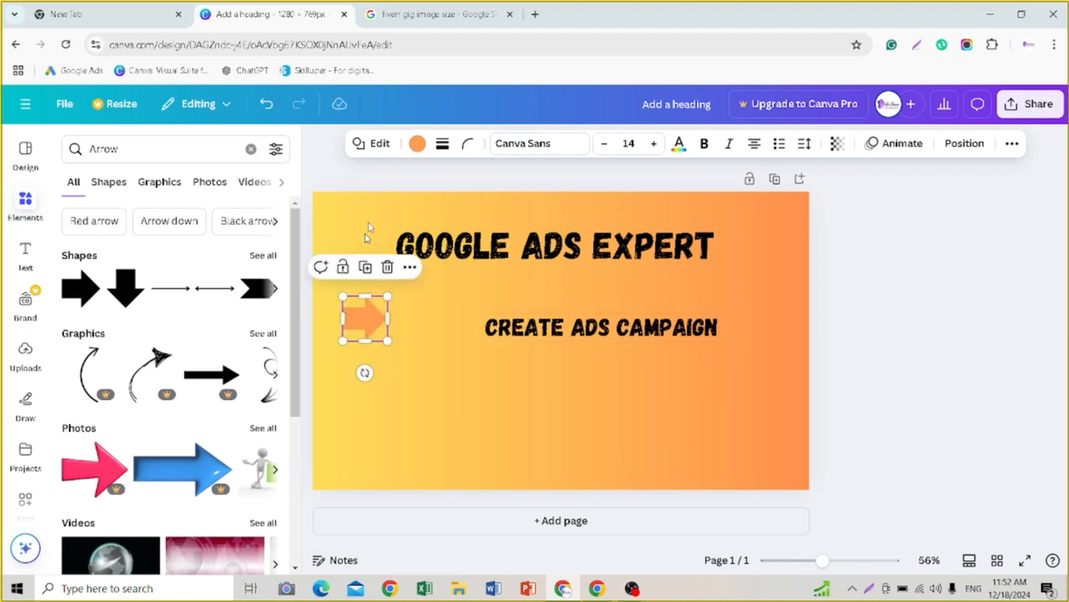
Step: Try black, red and pink fills on the arrow and settle on the default deep purple
{"action": "left_click", "coordinate": [420, 146]}
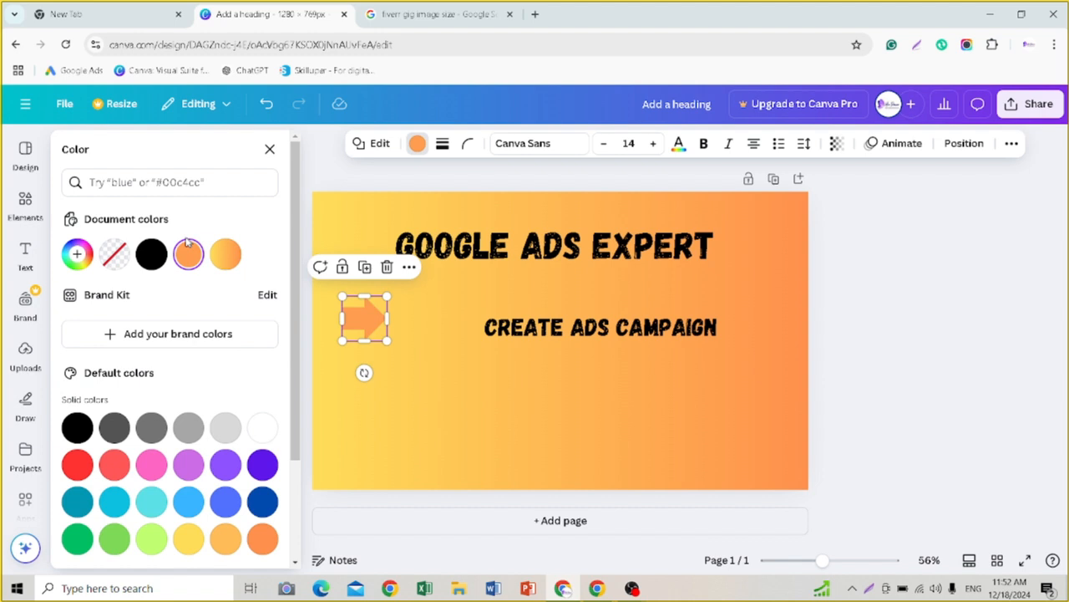
{"action": "left_click", "coordinate": [150, 256]}
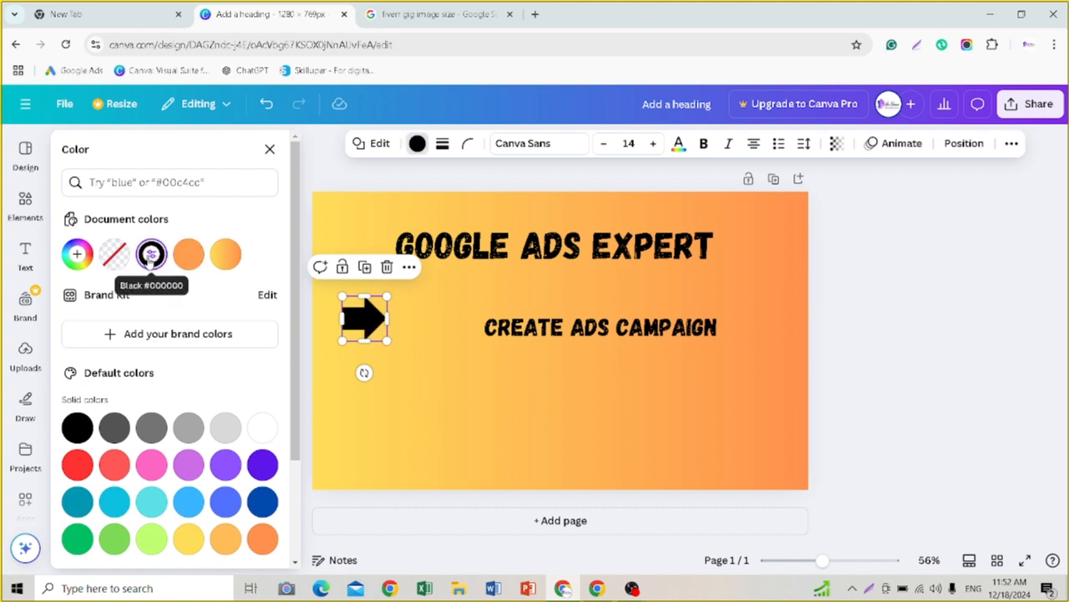
{"action": "left_click", "coordinate": [84, 468]}
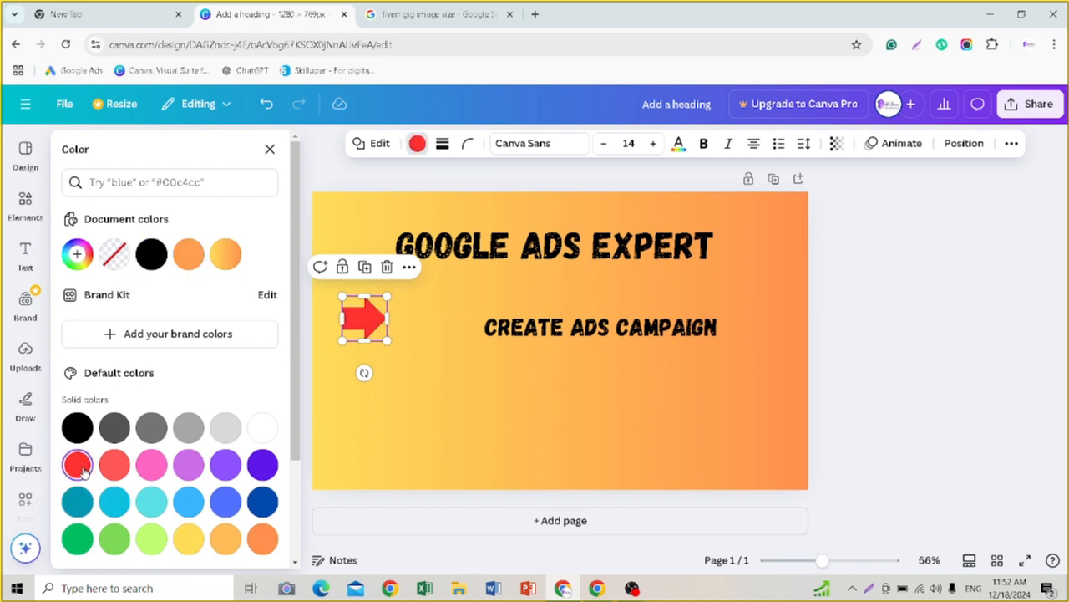
{"action": "left_click", "coordinate": [152, 470]}
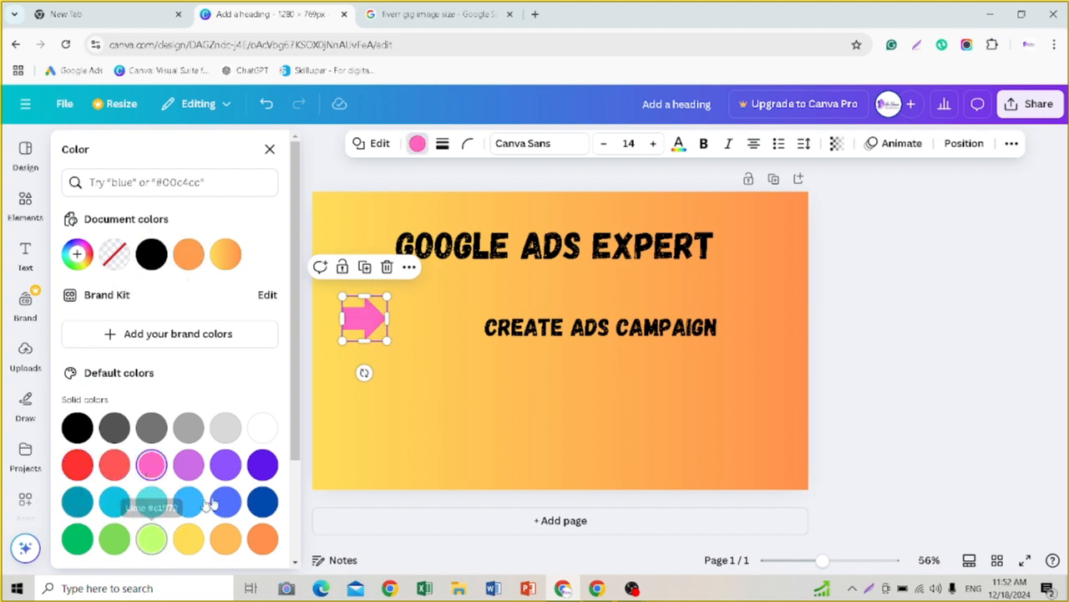
{"action": "left_click", "coordinate": [262, 466]}
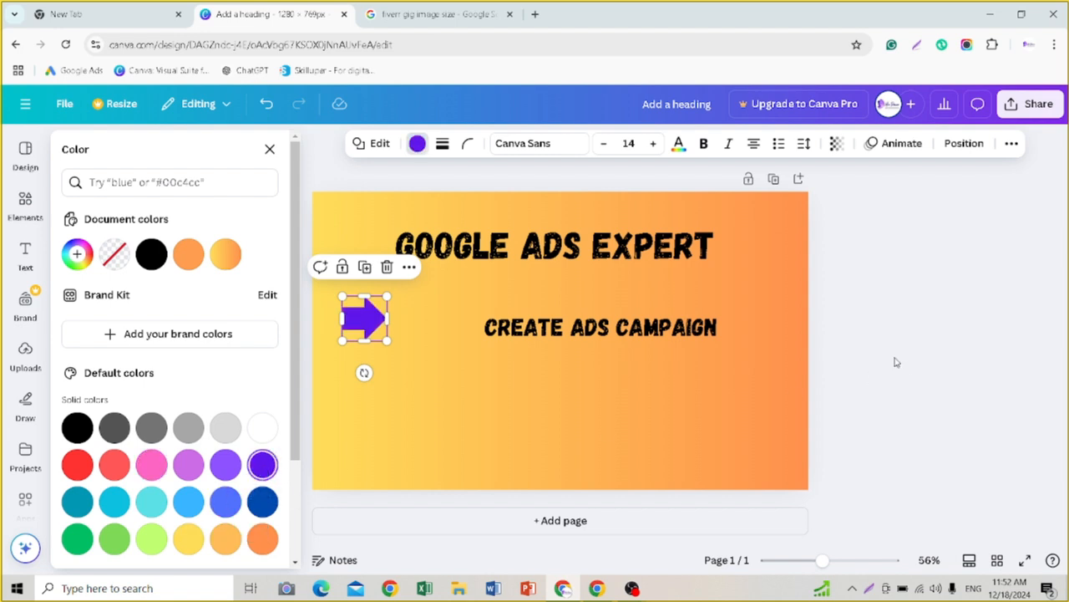
Step: Move the CREATE ADS CAMPAIGN line so its text sits just right of the purple arrow, and select the arrow
{"action": "key", "text": "Escape"}
{"action": "left_click_drag", "start_coordinate": [663, 326], "coordinate": [580, 320]}
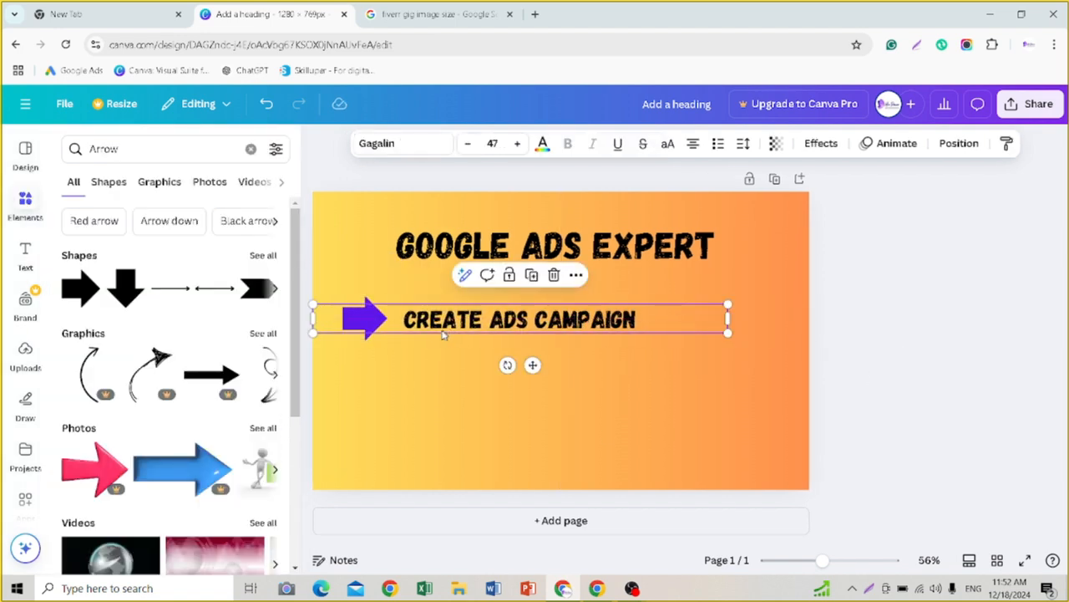
{"action": "left_click", "coordinate": [404, 367]}
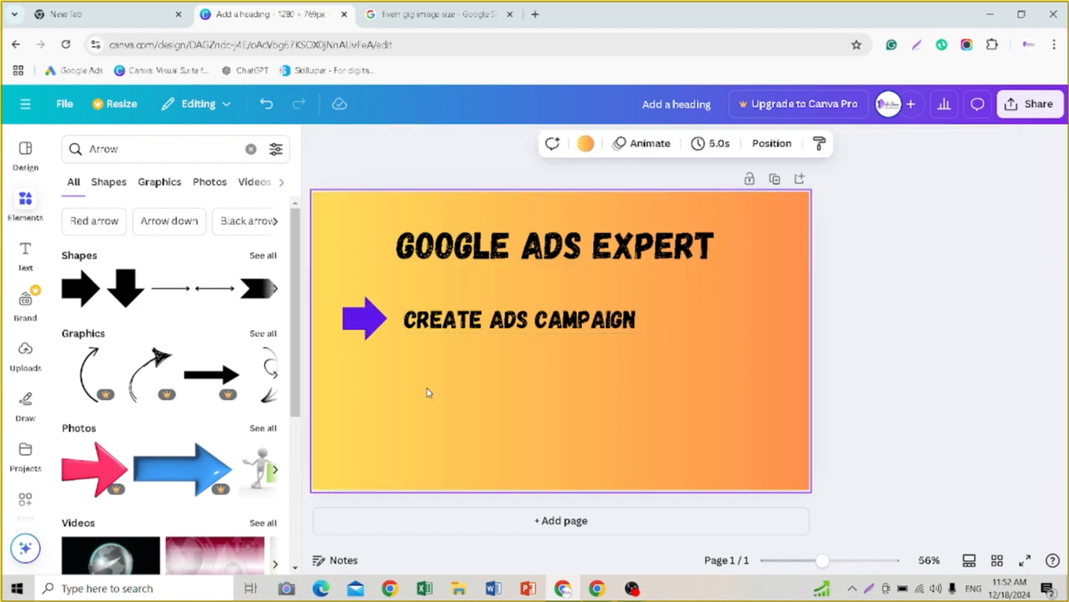
{"action": "left_click", "coordinate": [373, 336]}
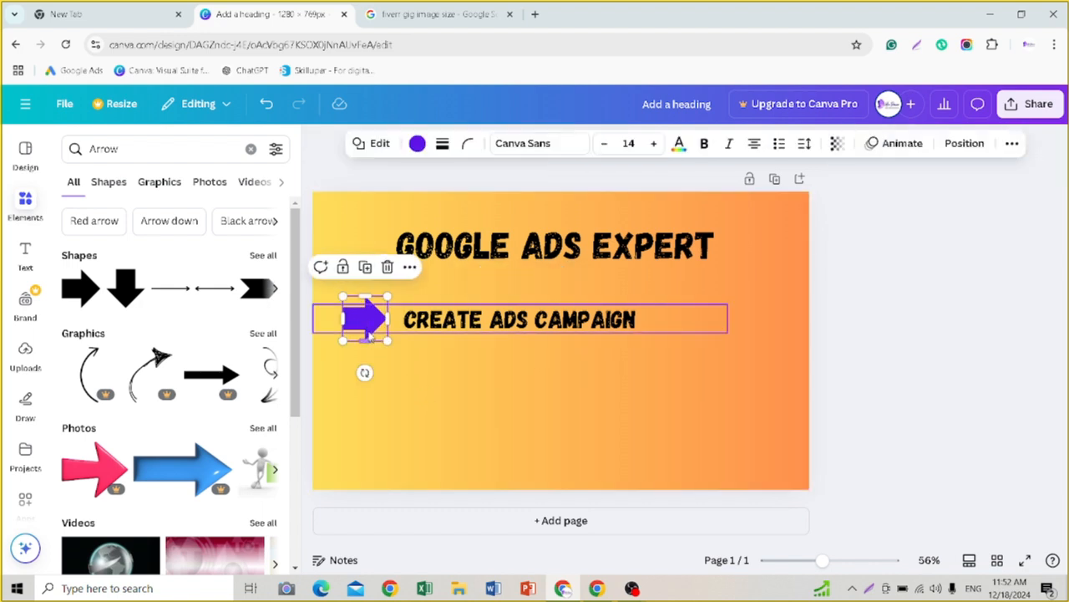
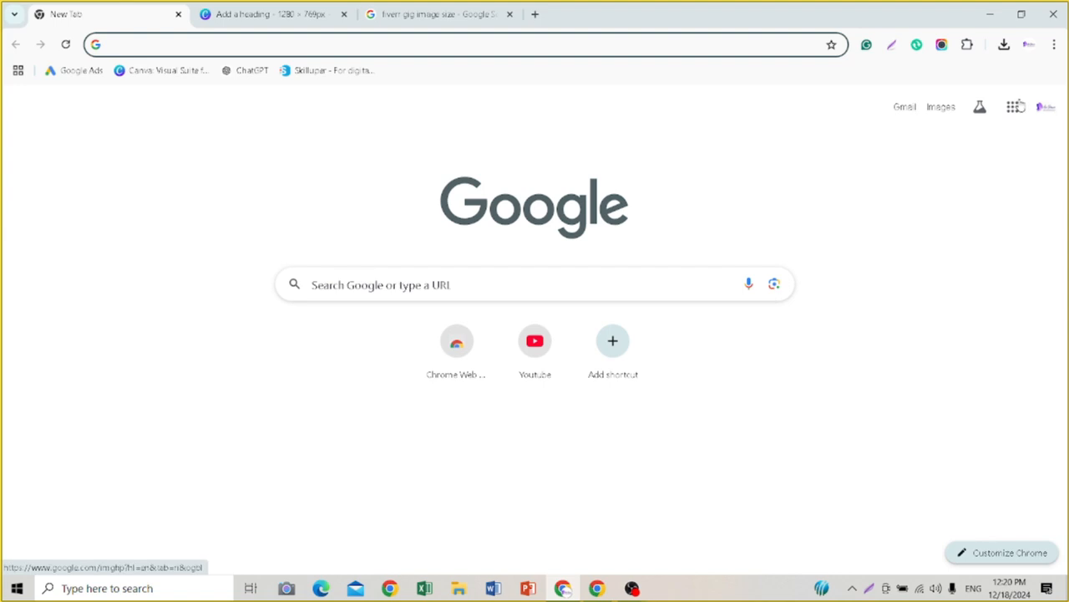
Step: Open Gmail and start a new message addressed to the suggested own e-mail address
{"action": "left_click", "coordinate": [904, 109]}
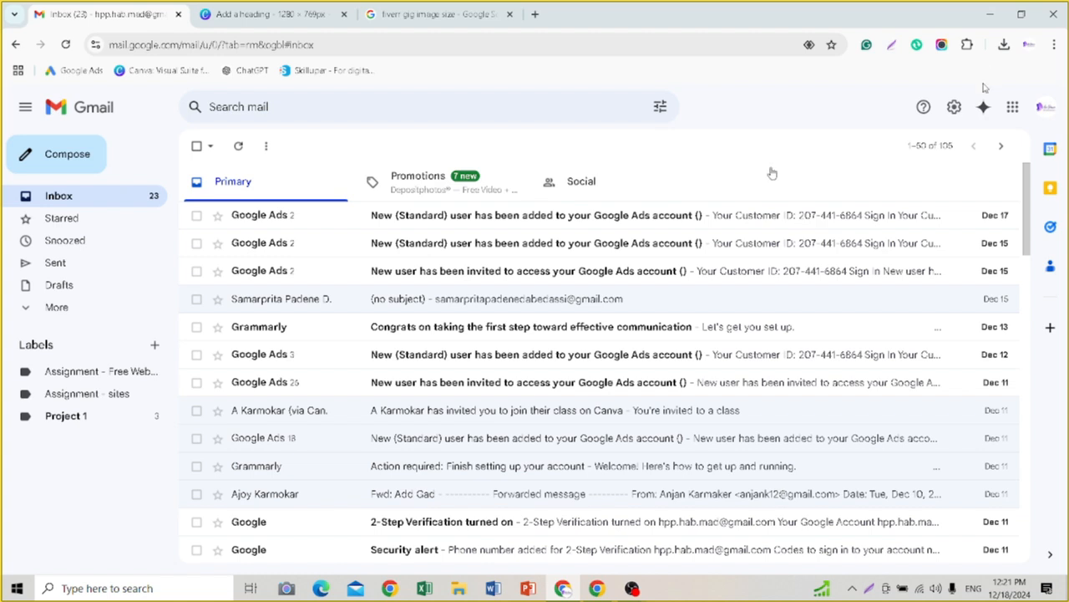
{"action": "left_click", "coordinate": [61, 157]}
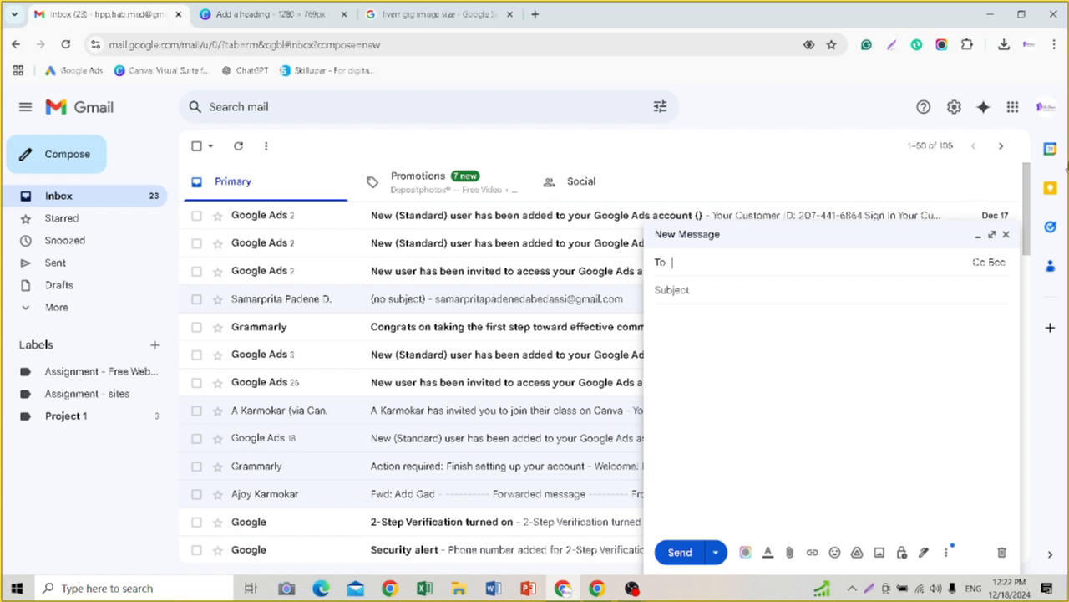
{"action": "type", "text": "hpp"}
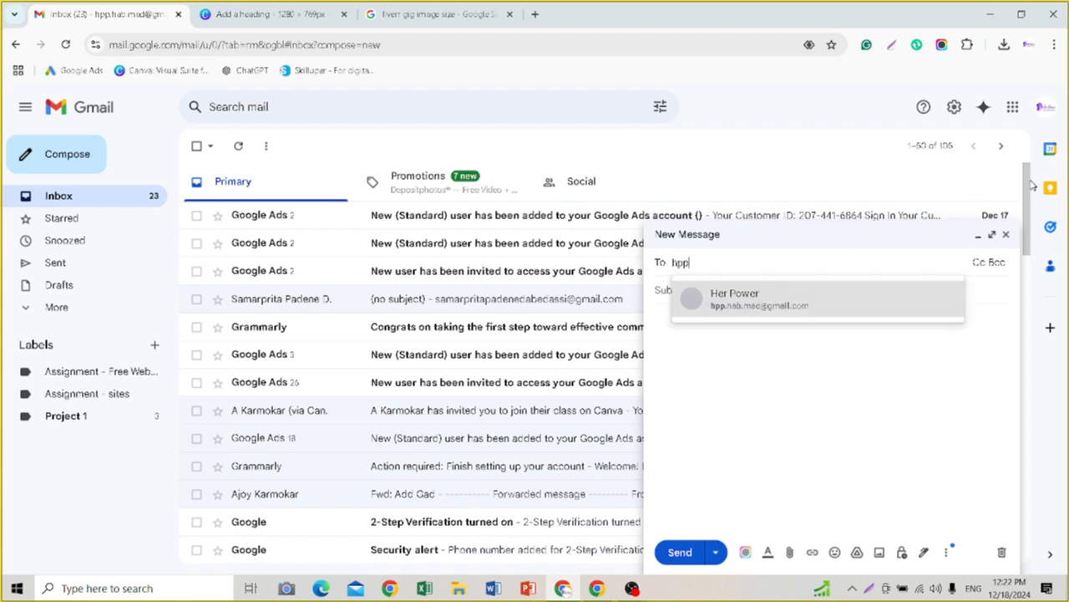
{"action": "left_click", "coordinate": [752, 307]}
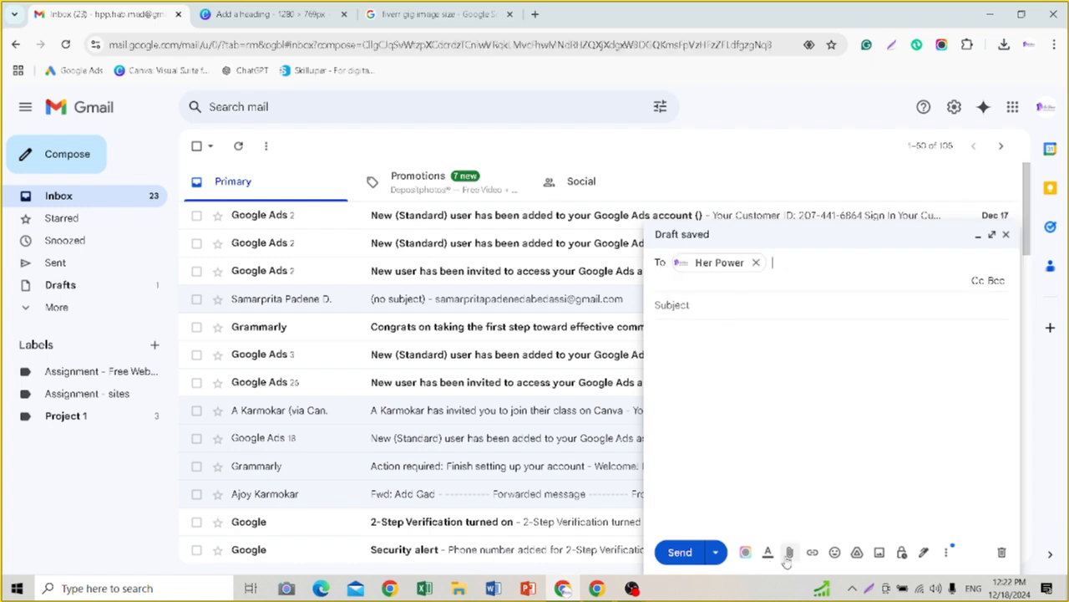
Step: Try to attach the google ads image from the Downloads folder to the message
{"action": "left_click", "coordinate": [786, 560]}
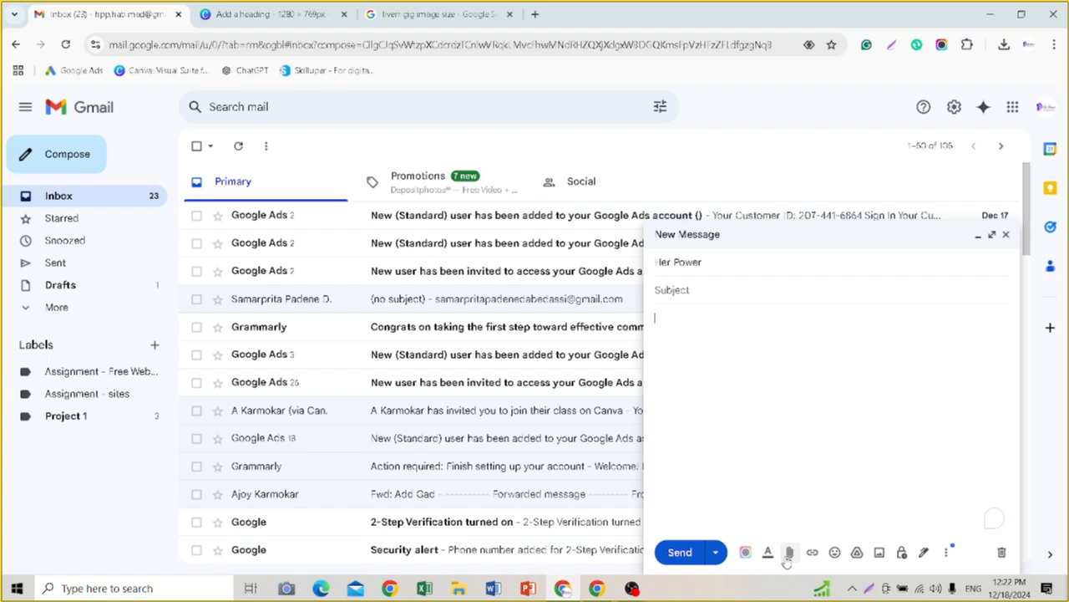
{"action": "key", "text": "Escape"}
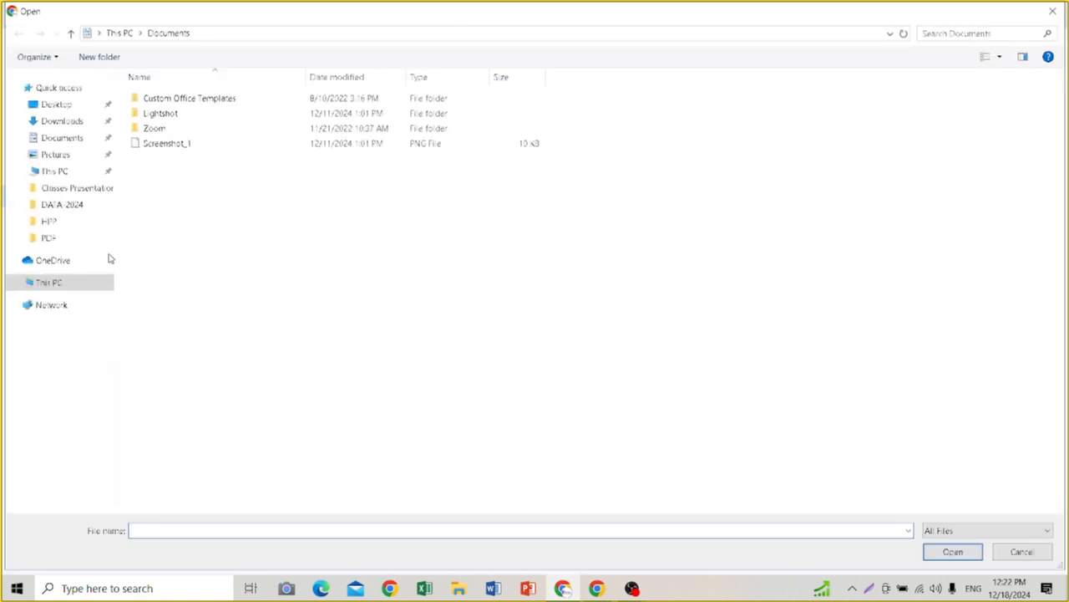
{"action": "left_click", "coordinate": [71, 124]}
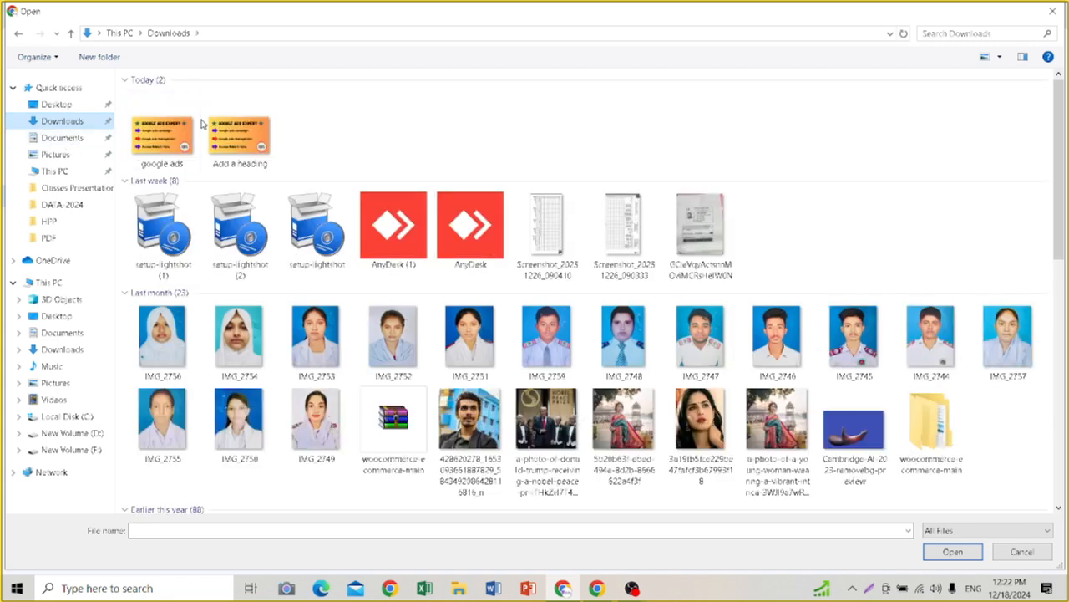
{"action": "left_click", "coordinate": [178, 128]}
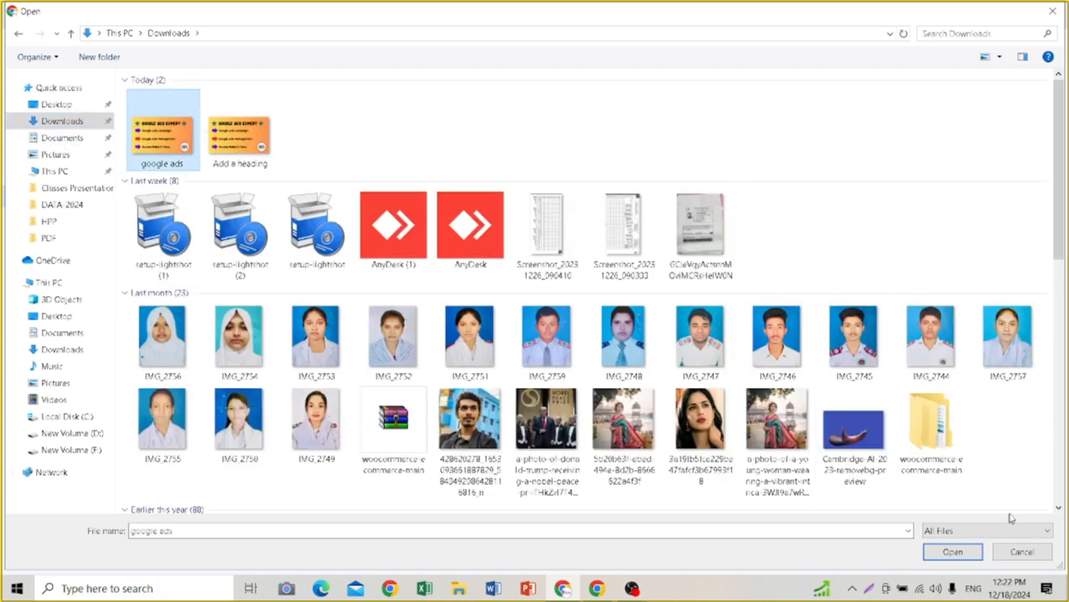
{"action": "left_click", "coordinate": [957, 555]}
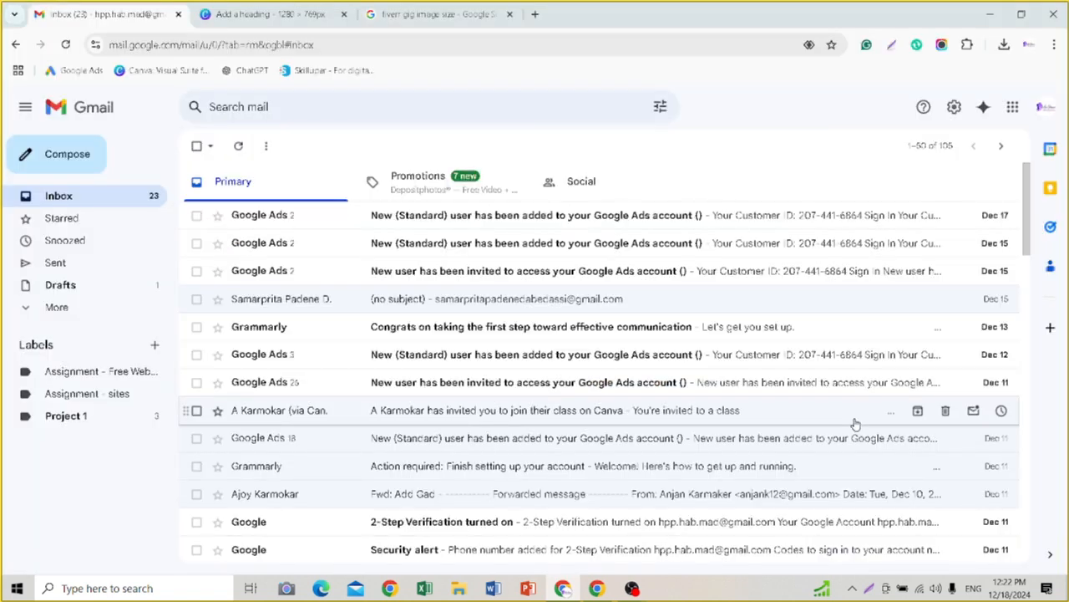
Step: Check the sent mail and inbox for the message, and reopen the saved draft without a subject
{"action": "left_click", "coordinate": [56, 263]}
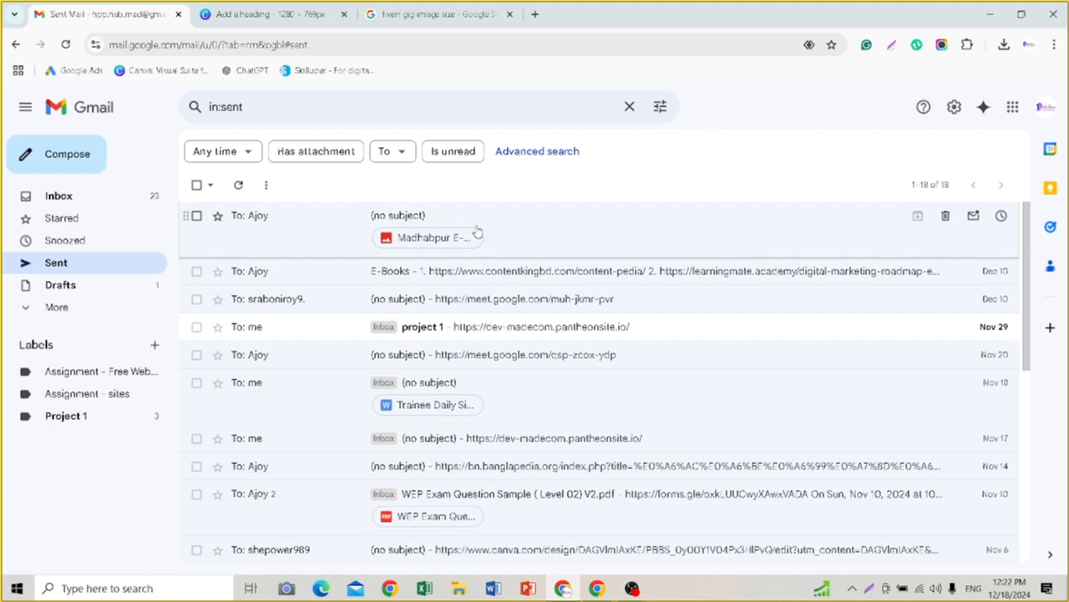
{"action": "left_click", "coordinate": [59, 205]}
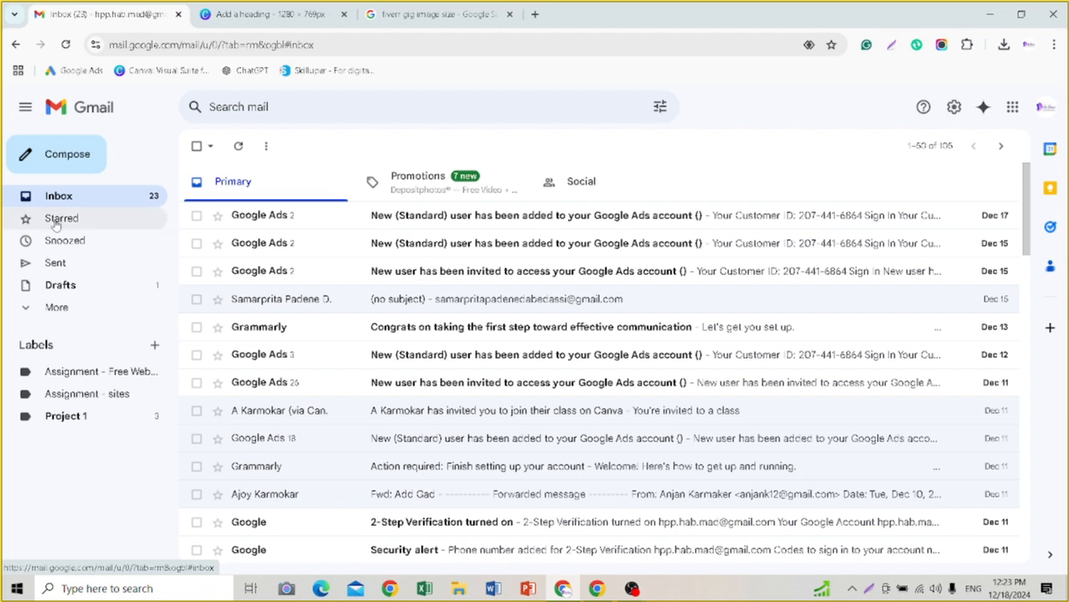
{"action": "left_click", "coordinate": [57, 292]}
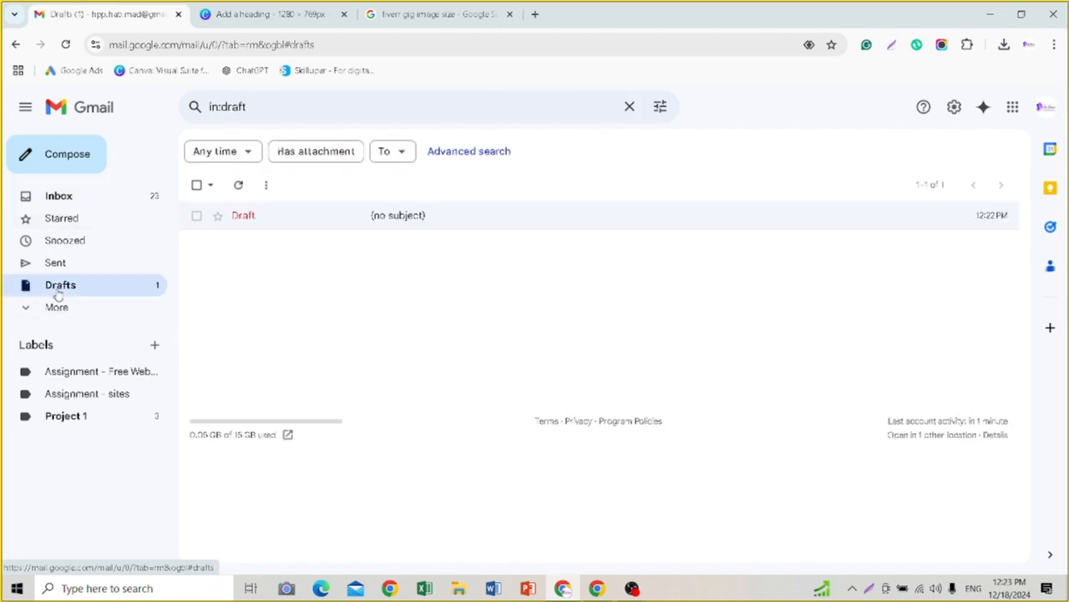
{"action": "left_click", "coordinate": [328, 219]}
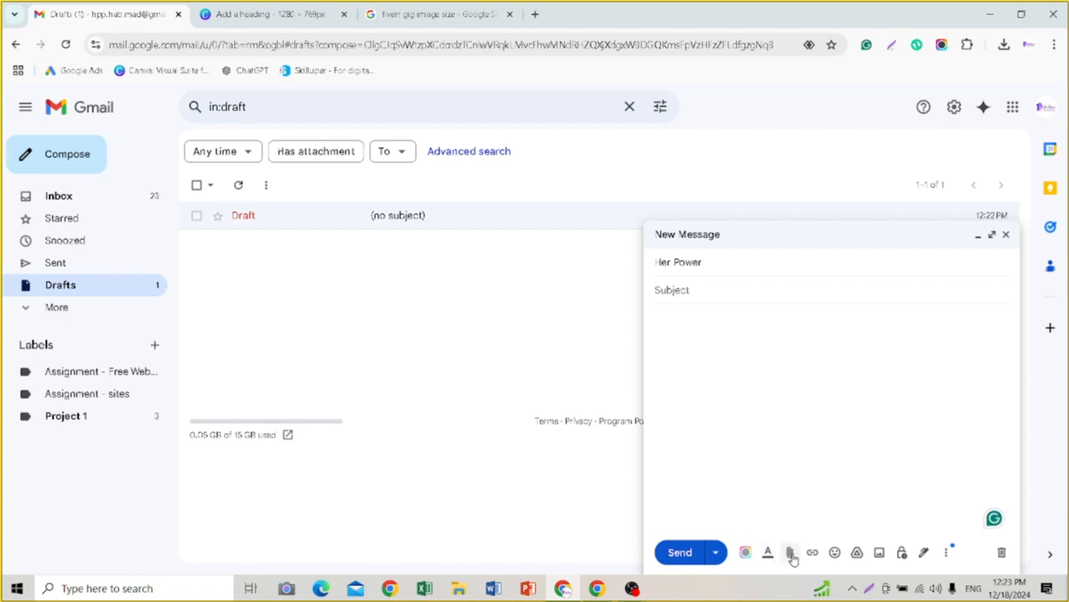
Step: Attach the google ads image from Downloads to the draft and send it without a subject or body text
{"action": "left_click", "coordinate": [792, 553]}
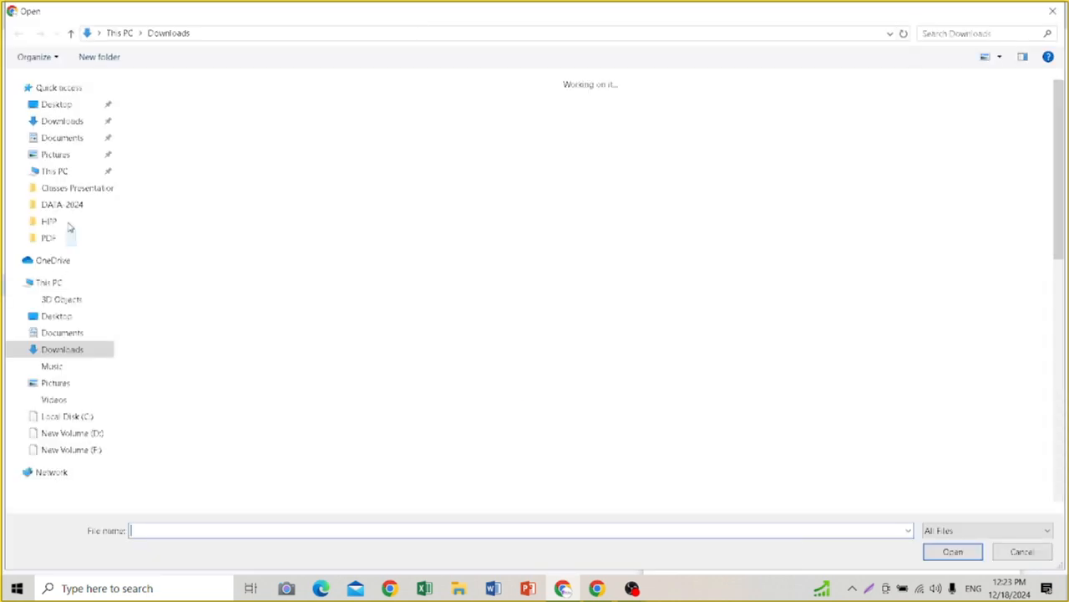
{"action": "left_click", "coordinate": [153, 149]}
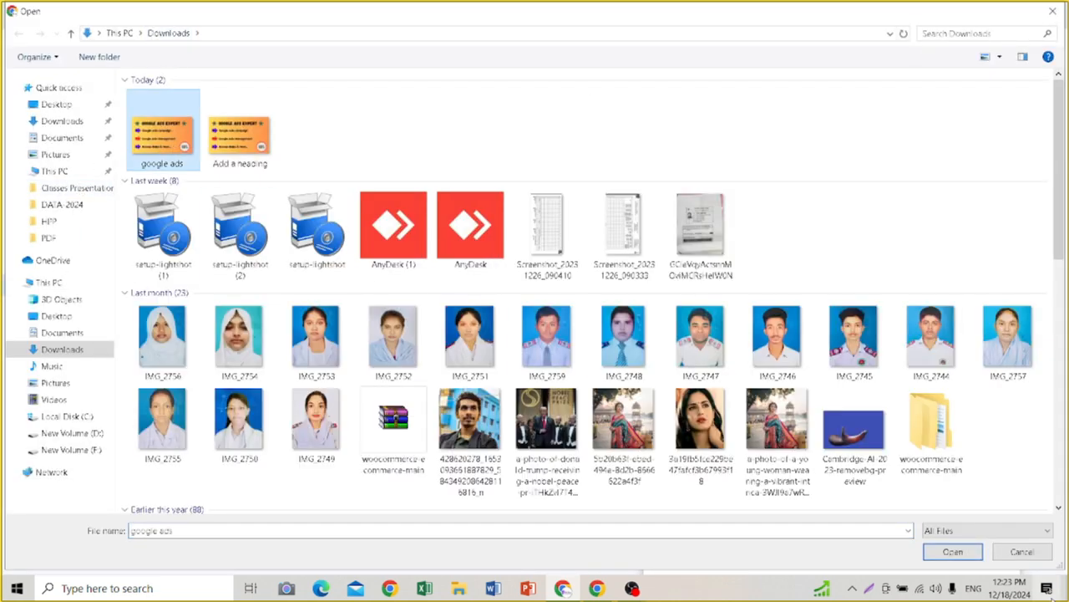
{"action": "left_click", "coordinate": [956, 554]}
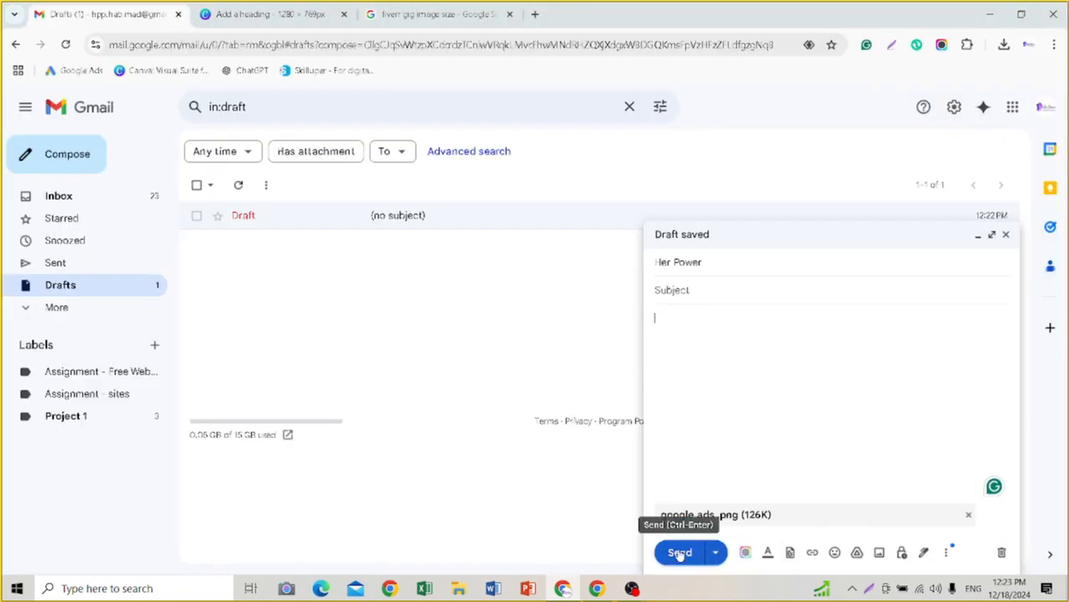
{"action": "left_click", "coordinate": [680, 554]}
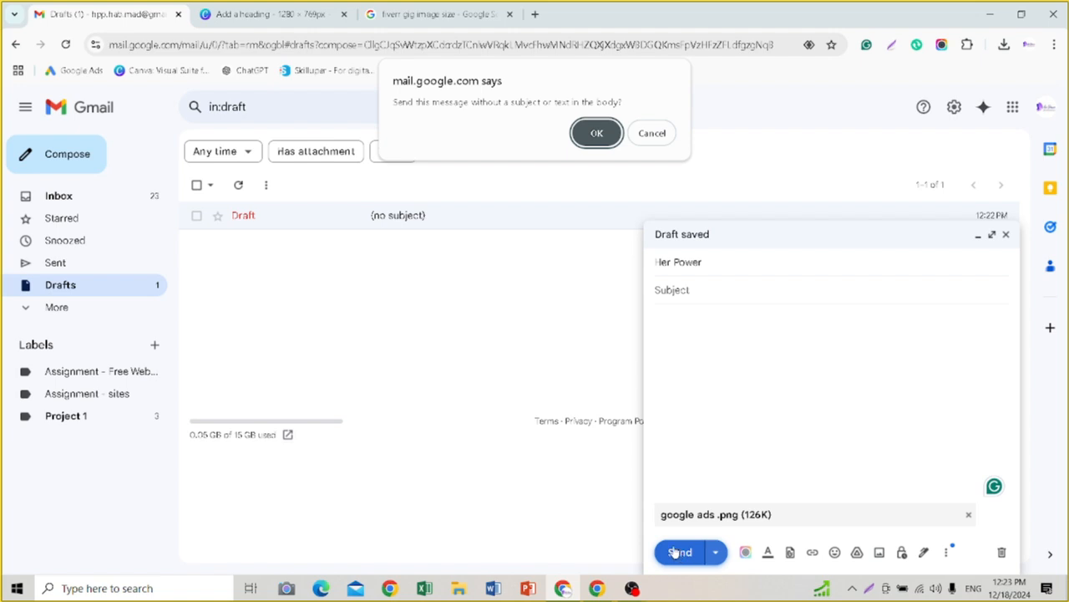
{"action": "left_click", "coordinate": [594, 135]}
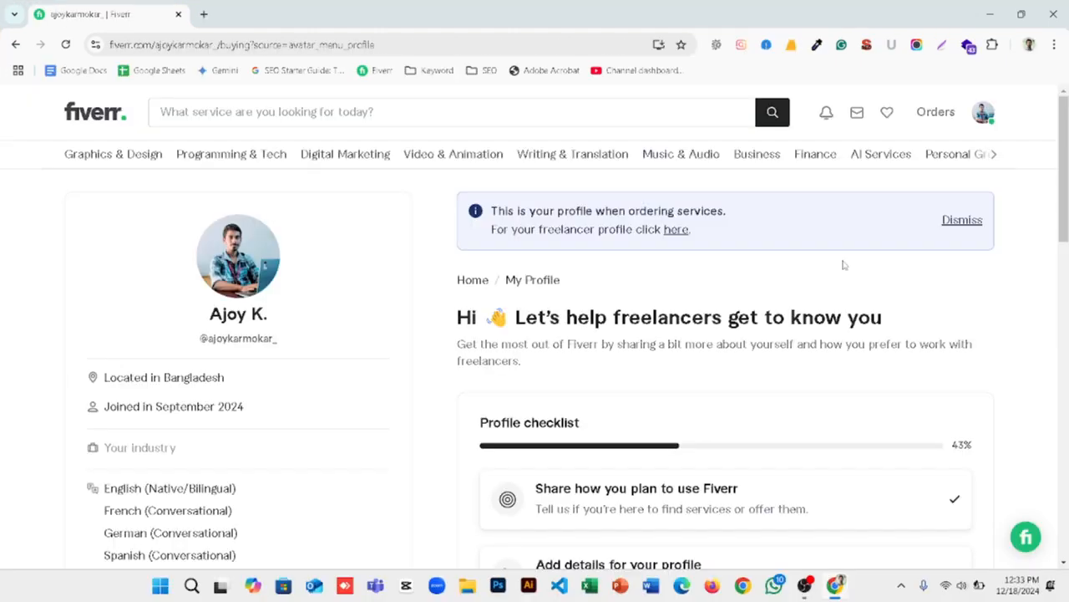
Step: Switch to Fiverr and go from the buyer profile to the freelancer profile
{"action": "scroll", "coordinate": [840, 267], "scroll_direction": "down", "scroll_amount": 2}
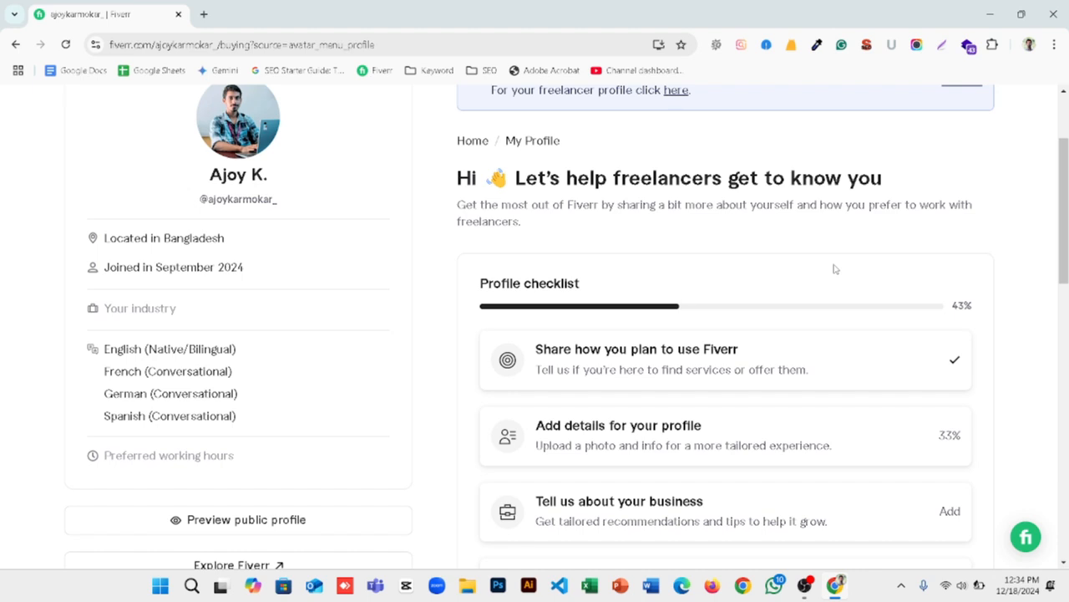
{"action": "scroll", "coordinate": [834, 269], "scroll_direction": "up", "scroll_amount": 2}
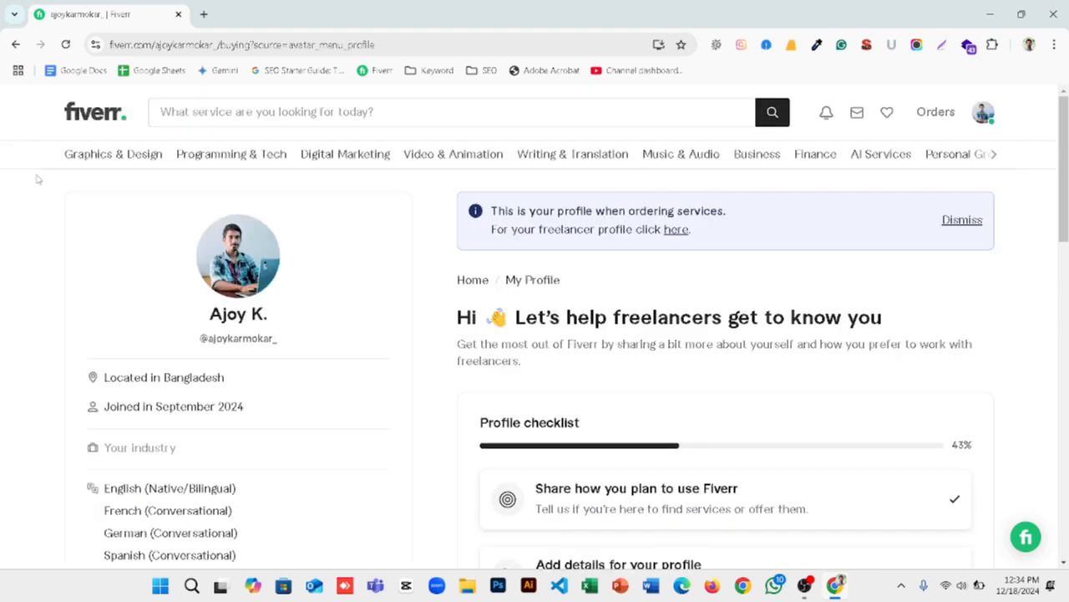
{"action": "left_click", "coordinate": [676, 230]}
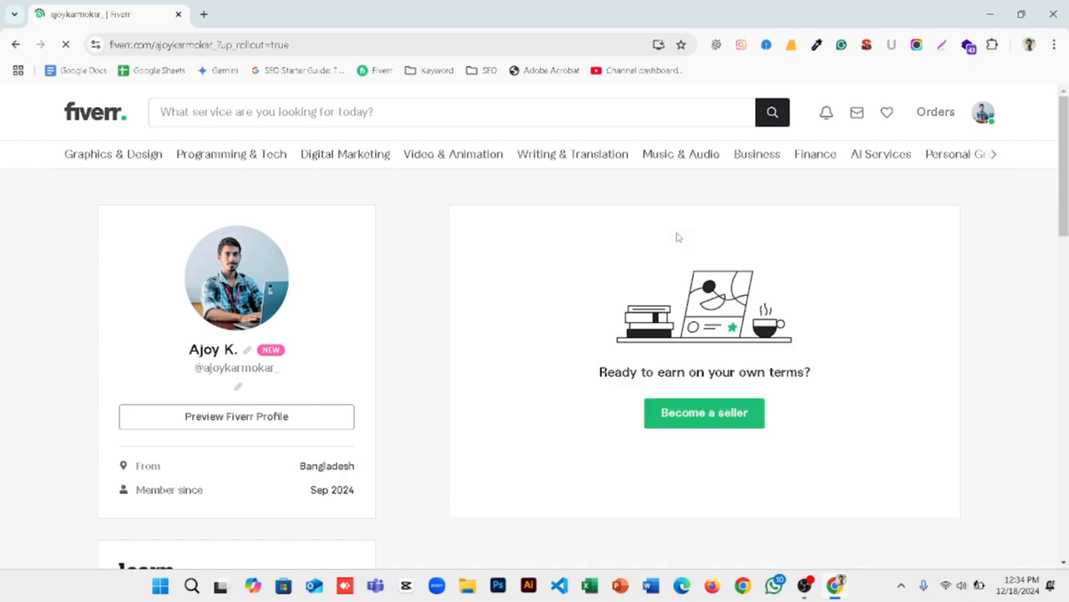
Step: Examine the freelancer profile's description, languages and skills sections and the seller sign-up offer
{"action": "scroll", "coordinate": [509, 437], "scroll_direction": "down", "scroll_amount": 8}
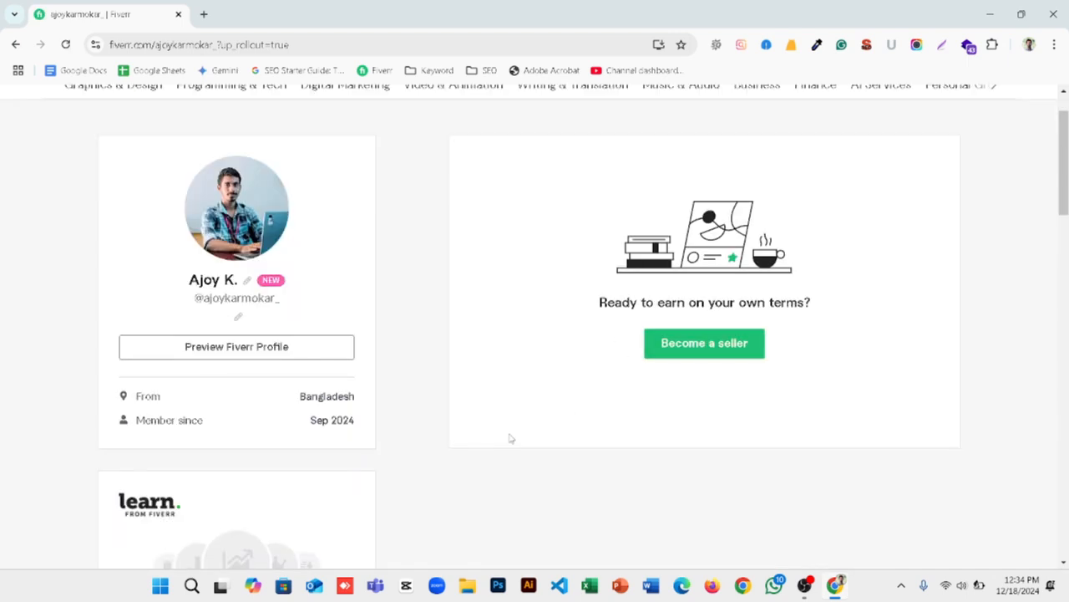
{"action": "scroll", "coordinate": [387, 378], "scroll_direction": "down", "scroll_amount": 3}
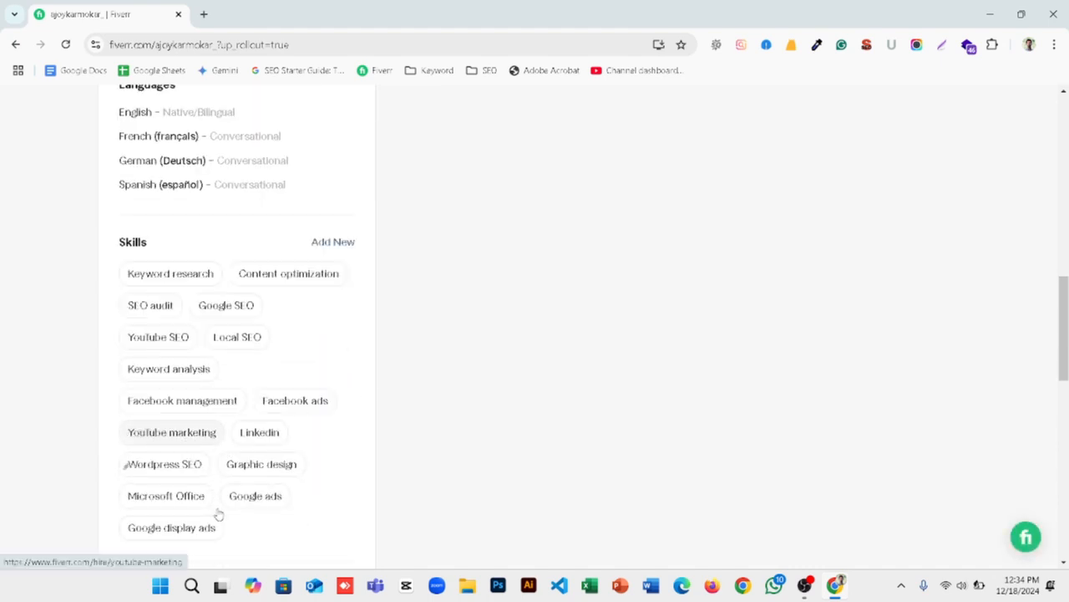
{"action": "scroll", "coordinate": [382, 363], "scroll_direction": "up", "scroll_amount": 4}
{"action": "scroll", "coordinate": [399, 377], "scroll_direction": "up", "scroll_amount": 2}
{"action": "scroll", "coordinate": [36, 358], "scroll_direction": "down", "scroll_amount": 2}
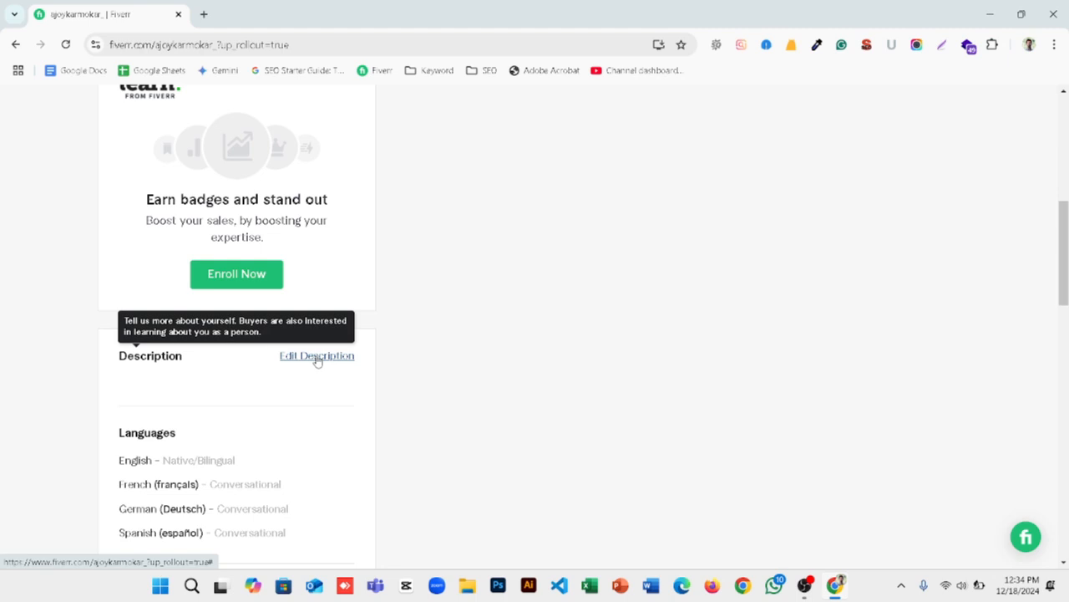
{"action": "scroll", "coordinate": [331, 393], "scroll_direction": "up", "scroll_amount": 1}
{"action": "scroll", "coordinate": [441, 408], "scroll_direction": "up", "scroll_amount": 5}
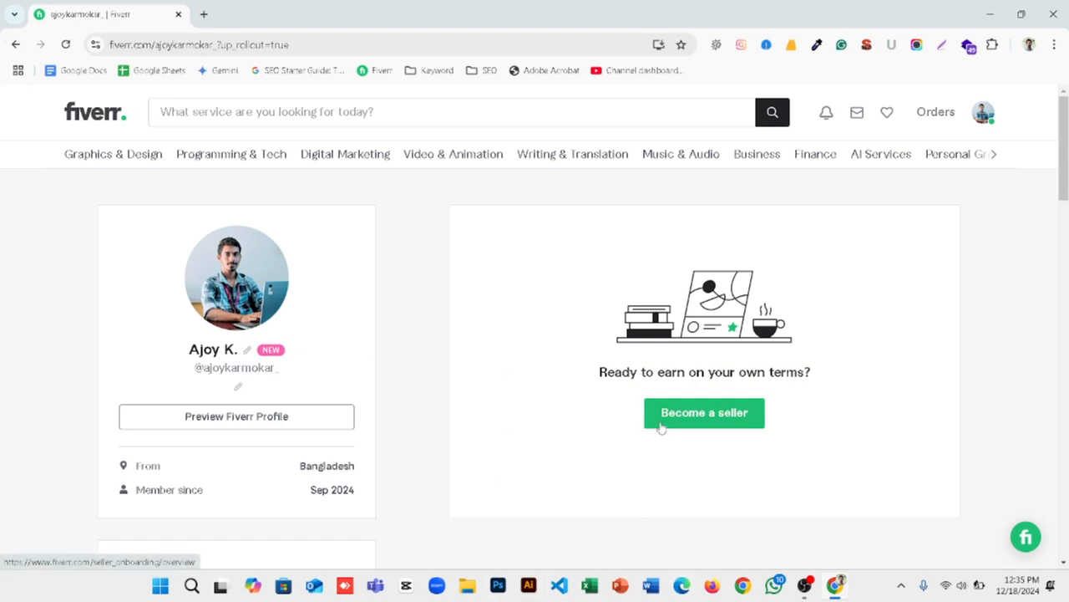
{"action": "scroll", "coordinate": [126, 265], "scroll_direction": "down", "scroll_amount": 3}
{"action": "scroll", "coordinate": [409, 248], "scroll_direction": "up", "scroll_amount": 3}
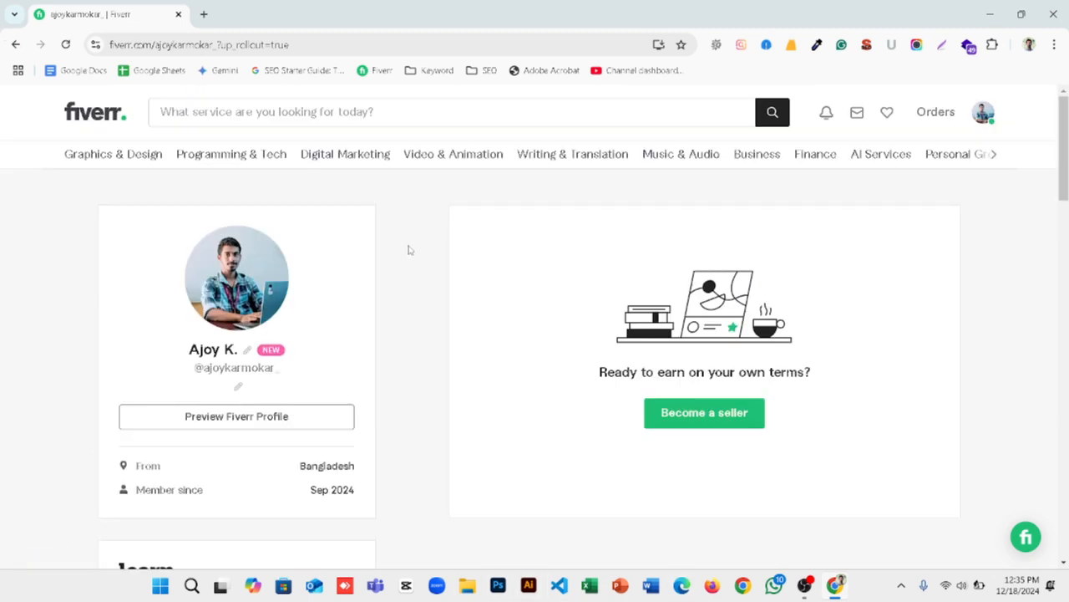
{"action": "scroll", "coordinate": [520, 258], "scroll_direction": "down", "scroll_amount": 2}
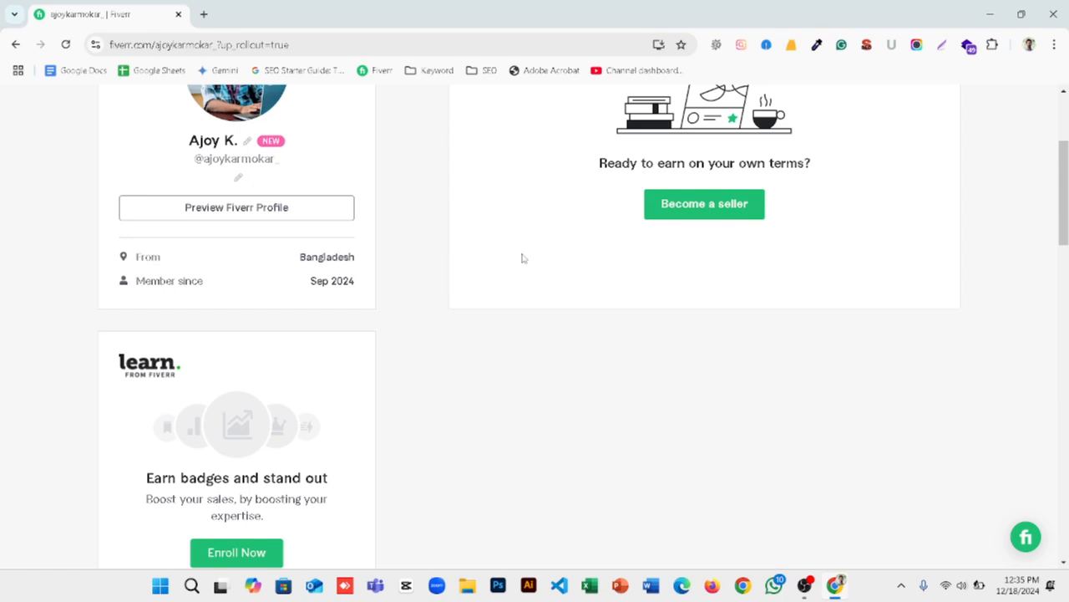
Step: Start becoming a seller and pass through the onboarding introduction pages to the Personal Info form
{"action": "left_click", "coordinate": [727, 210]}
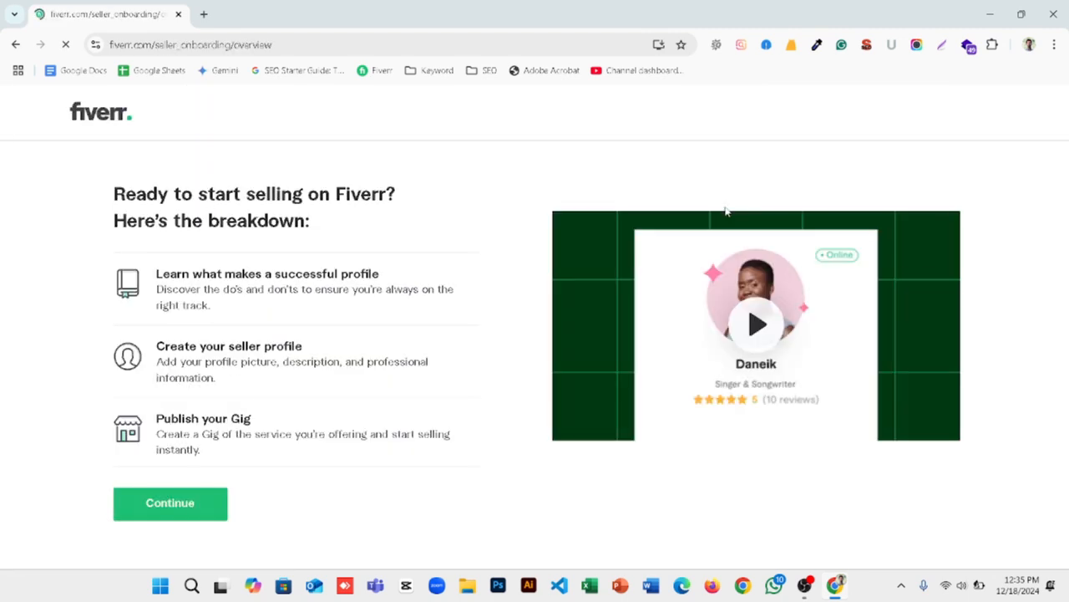
{"action": "left_click", "coordinate": [132, 512]}
{"action": "left_click", "coordinate": [509, 502]}
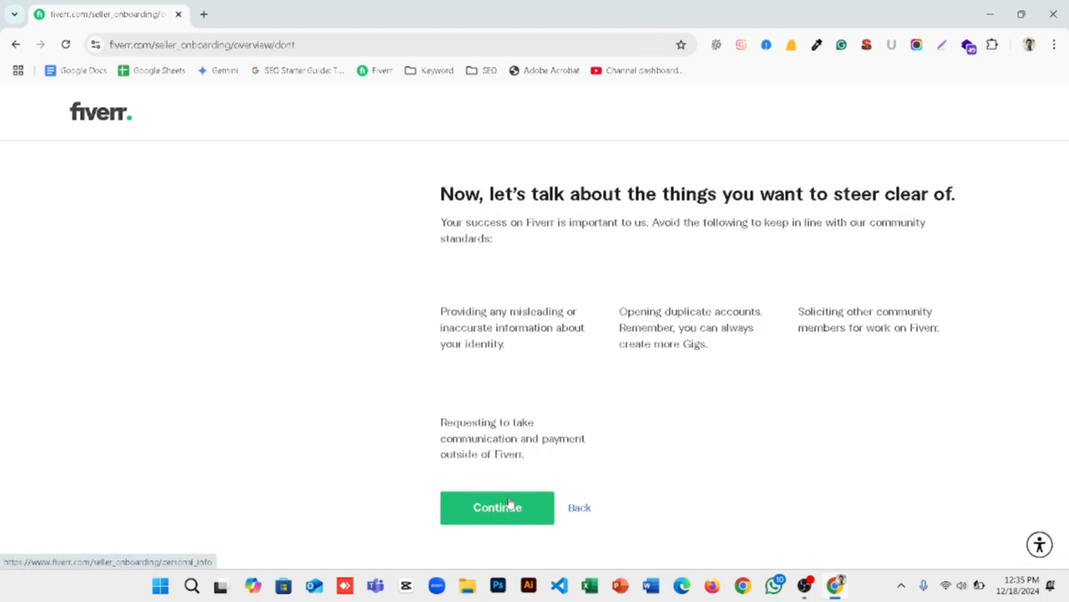
{"action": "left_click", "coordinate": [494, 521]}
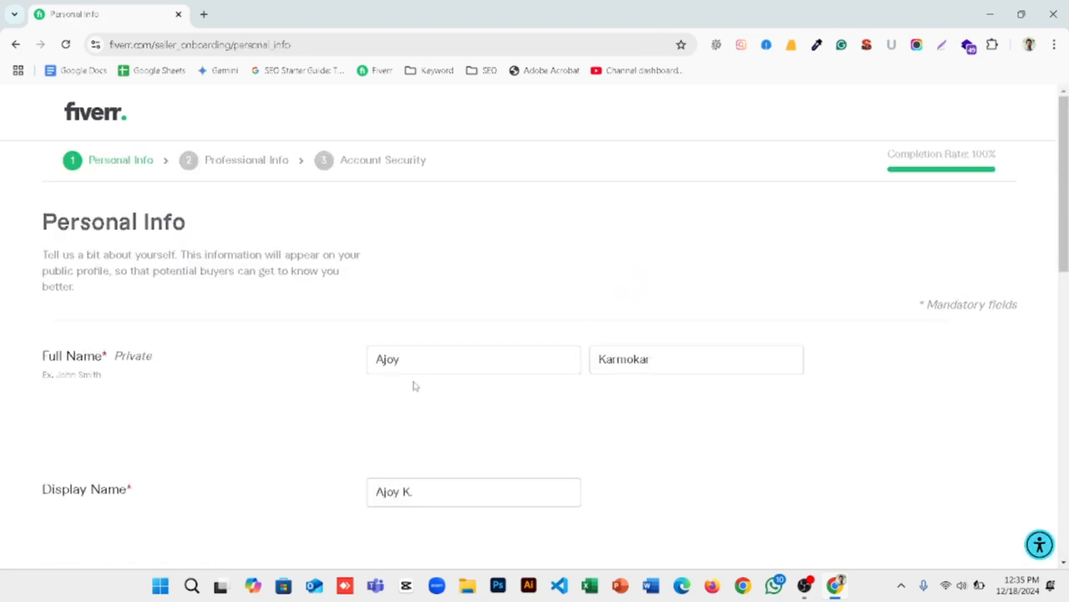
Step: Review the Personal Info form's name, profile picture, description and languages, and continue to Professional Info
{"action": "scroll", "coordinate": [413, 384], "scroll_direction": "down", "scroll_amount": 3}
{"action": "scroll", "coordinate": [412, 385], "scroll_direction": "down", "scroll_amount": 4}
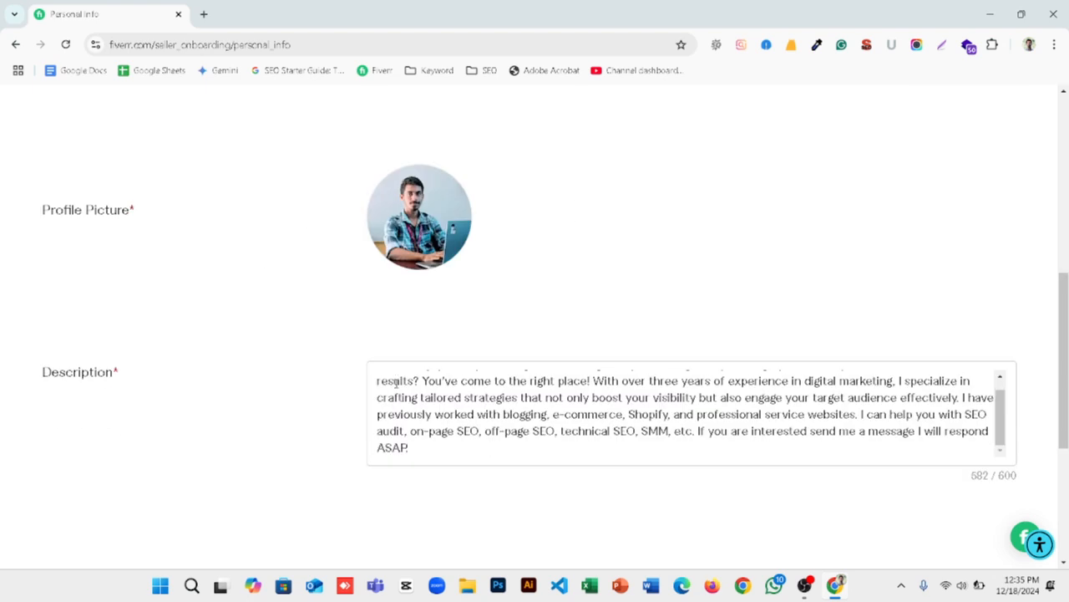
{"action": "scroll", "coordinate": [292, 389], "scroll_direction": "down", "scroll_amount": 1}
{"action": "scroll", "coordinate": [292, 390], "scroll_direction": "down", "scroll_amount": 3}
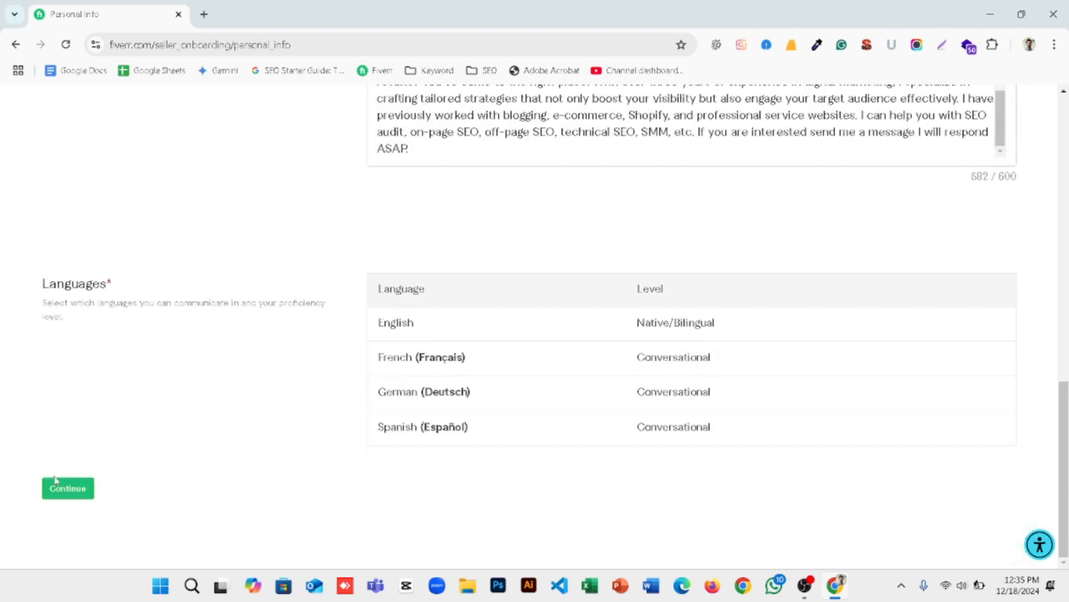
{"action": "left_click", "coordinate": [64, 484]}
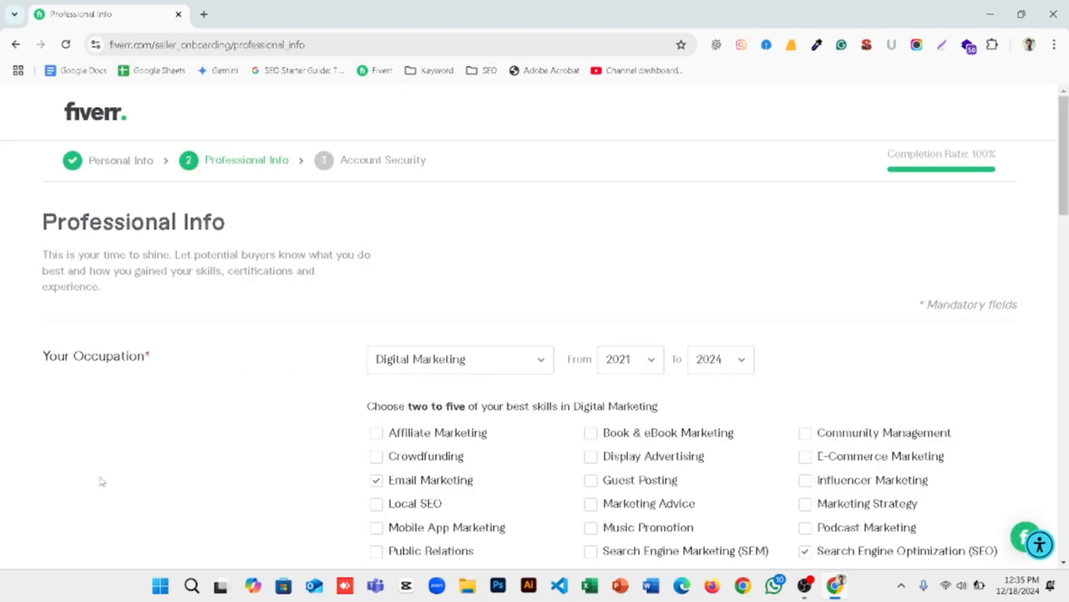
{"action": "scroll", "coordinate": [222, 455], "scroll_direction": "down", "scroll_amount": 1}
{"action": "scroll", "coordinate": [656, 353], "scroll_direction": "down", "scroll_amount": 4}
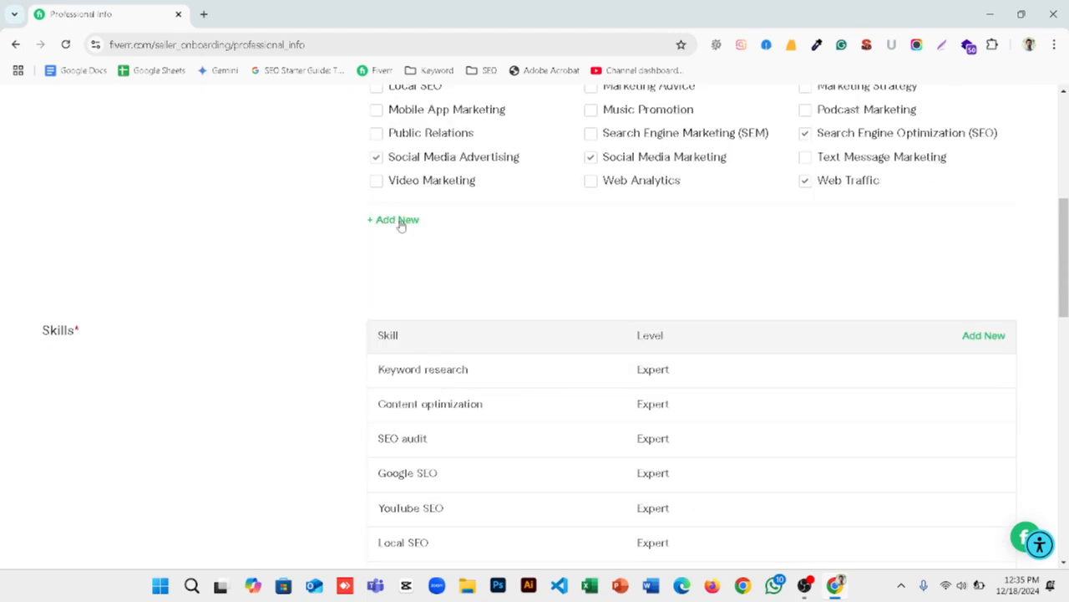
{"action": "left_click", "coordinate": [398, 220]}
{"action": "left_click", "coordinate": [397, 239]}
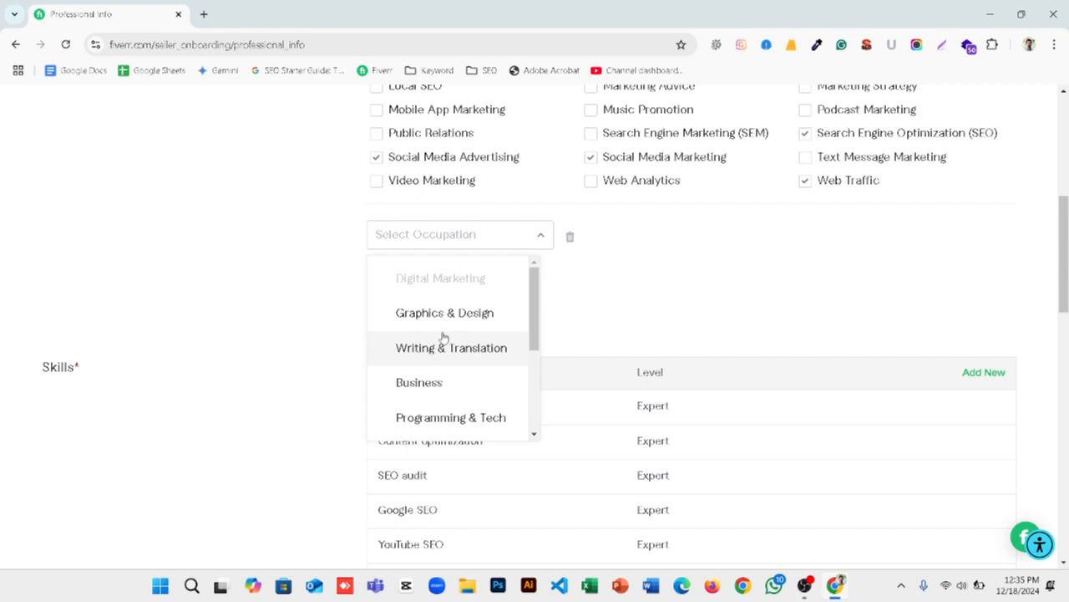
{"action": "left_click", "coordinate": [345, 310]}
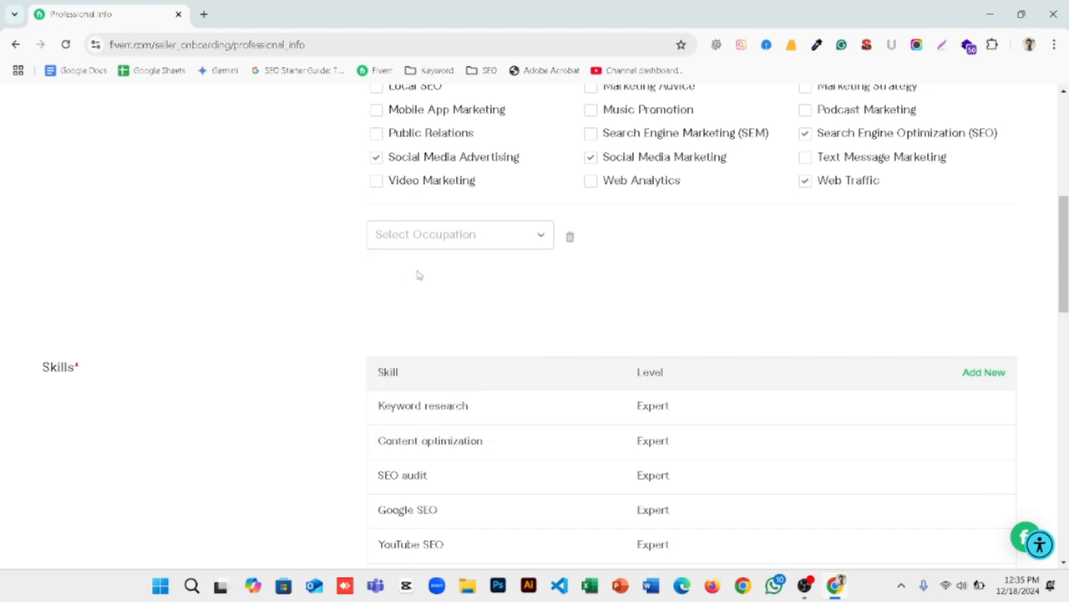
{"action": "scroll", "coordinate": [418, 276], "scroll_direction": "down", "scroll_amount": 3}
{"action": "scroll", "coordinate": [452, 278], "scroll_direction": "up", "scroll_amount": 1}
{"action": "scroll", "coordinate": [428, 282], "scroll_direction": "up", "scroll_amount": 2}
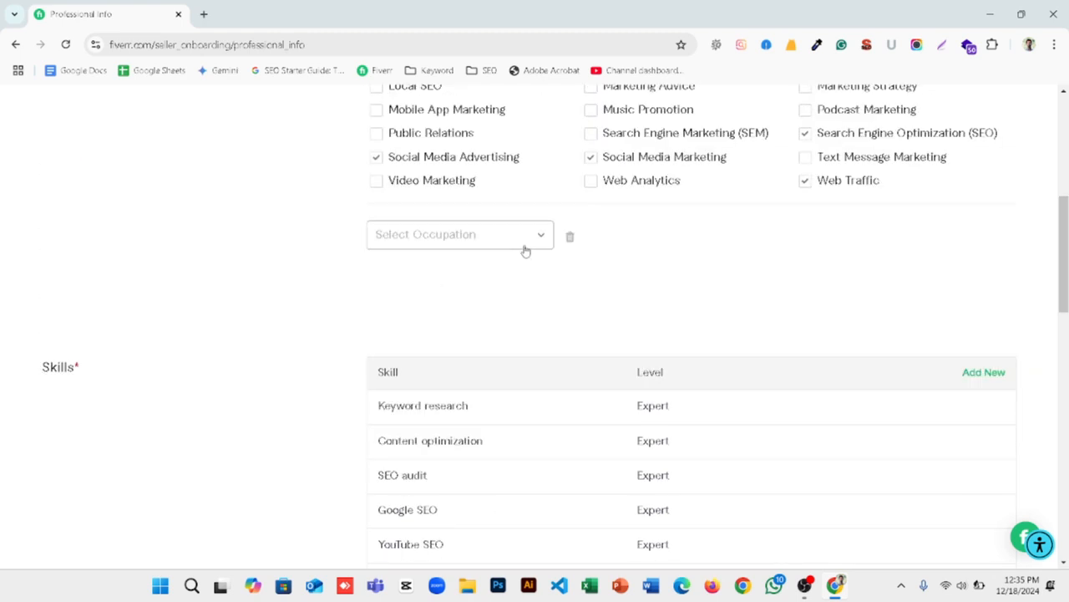
{"action": "left_click", "coordinate": [573, 240]}
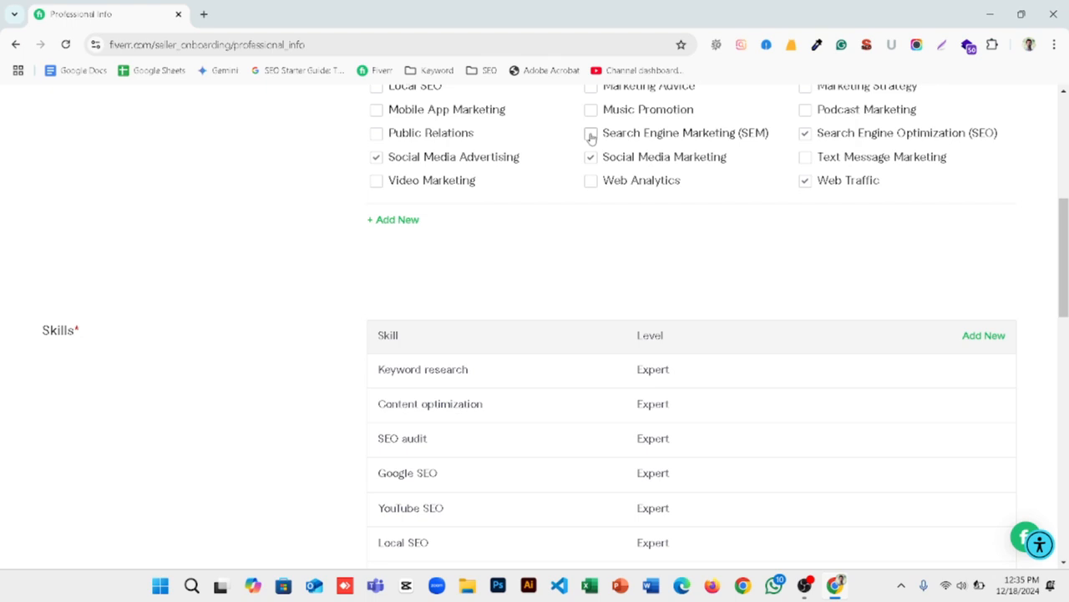
Step: Replace Email Marketing with Search Engine Marketing (SEM) among the selected Digital Marketing skills
{"action": "scroll", "coordinate": [578, 196], "scroll_direction": "up", "scroll_amount": 2}
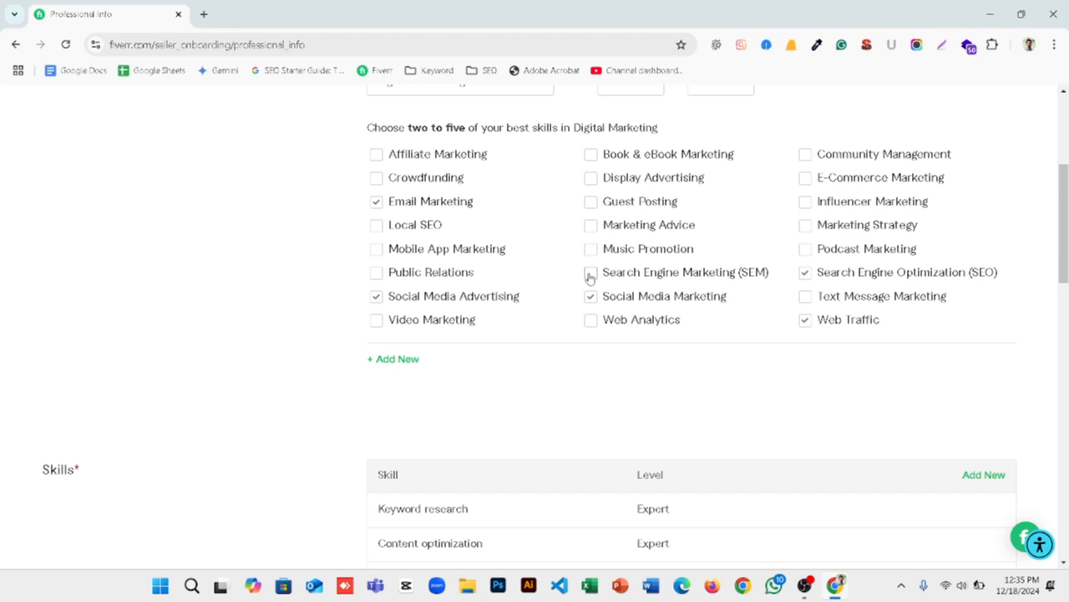
{"action": "scroll", "coordinate": [623, 325], "scroll_direction": "up", "scroll_amount": 2}
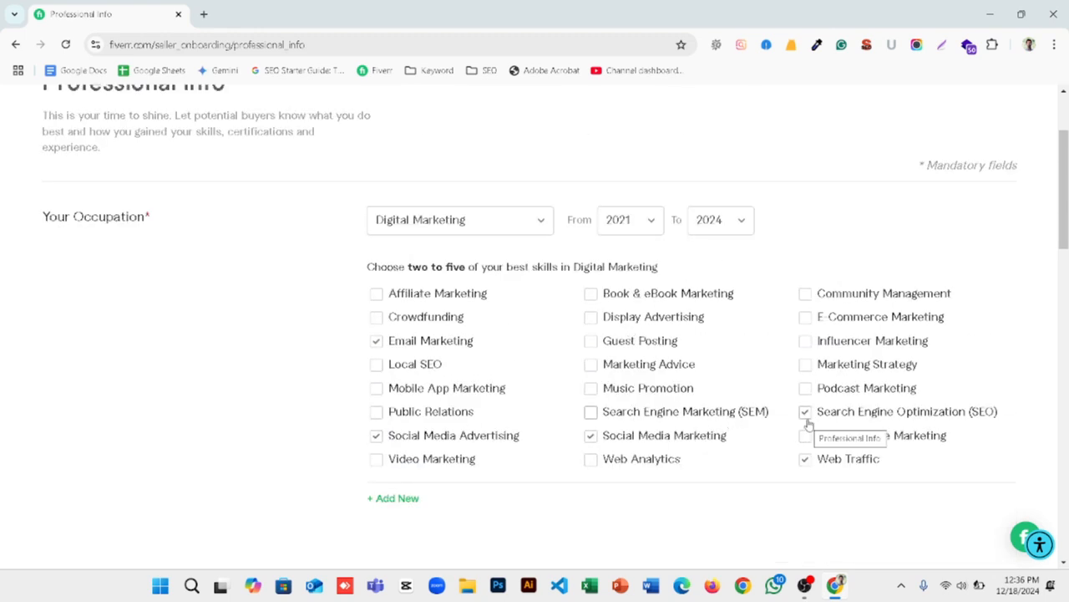
{"action": "left_click", "coordinate": [377, 341]}
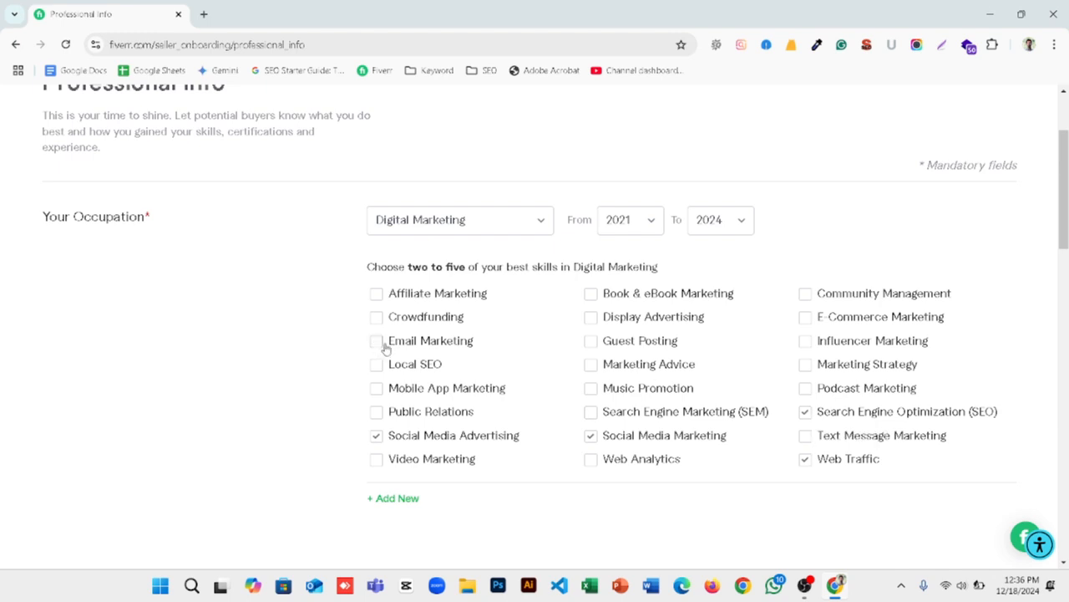
{"action": "left_click", "coordinate": [591, 411]}
Step: Add Programming & Tech as a second occupation, covering the years 2021 to 2024
{"action": "scroll", "coordinate": [303, 349], "scroll_direction": "down", "scroll_amount": 5}
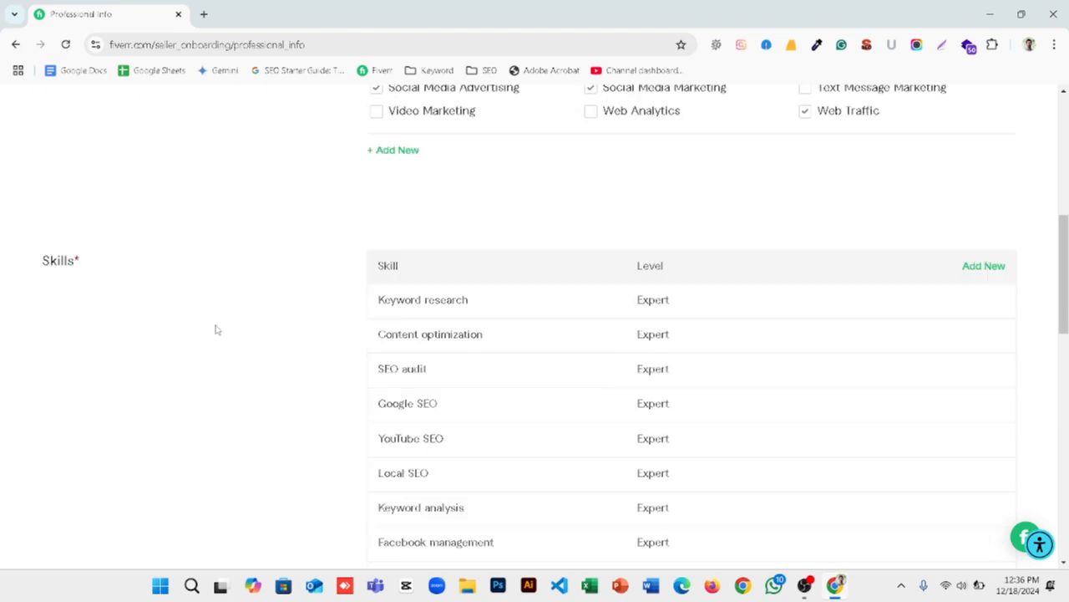
{"action": "scroll", "coordinate": [606, 388], "scroll_direction": "up", "scroll_amount": 3}
{"action": "left_click", "coordinate": [408, 359]}
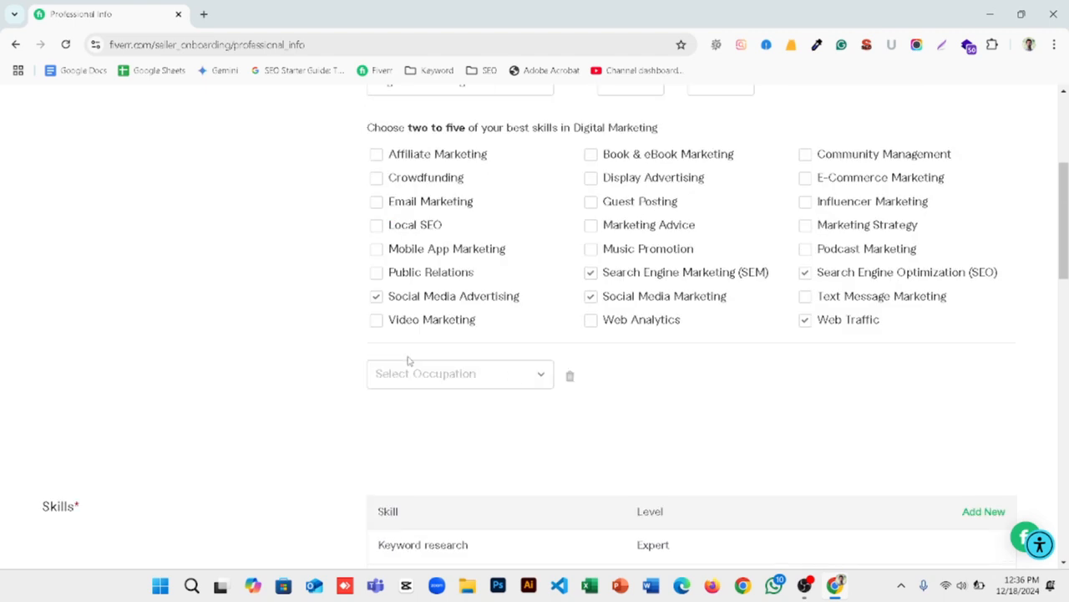
{"action": "left_click", "coordinate": [448, 378]}
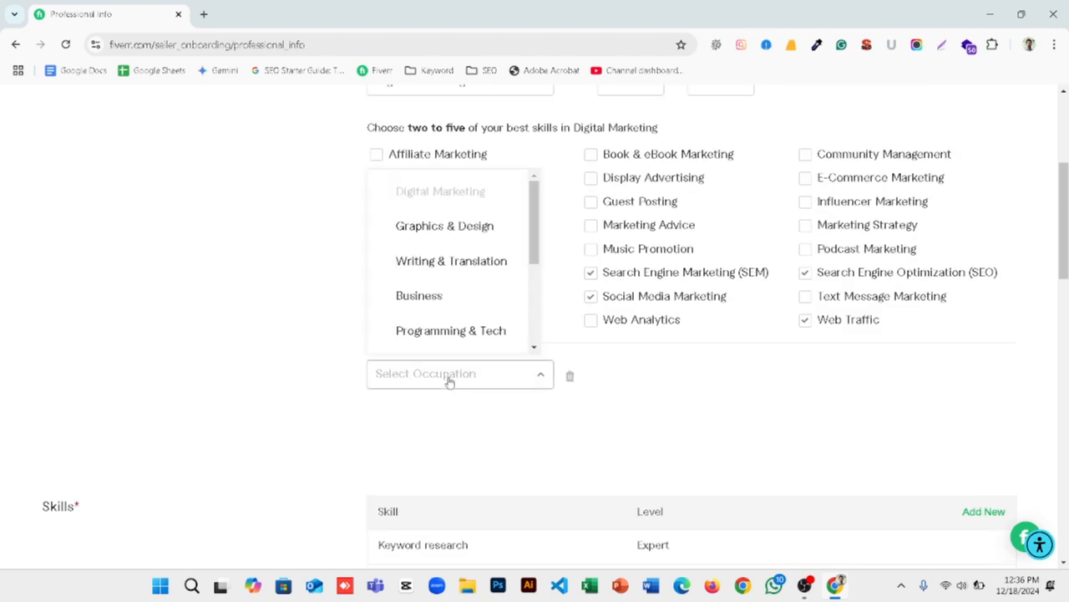
{"action": "left_click", "coordinate": [458, 328]}
{"action": "scroll", "coordinate": [454, 335], "scroll_direction": "down", "scroll_amount": 1}
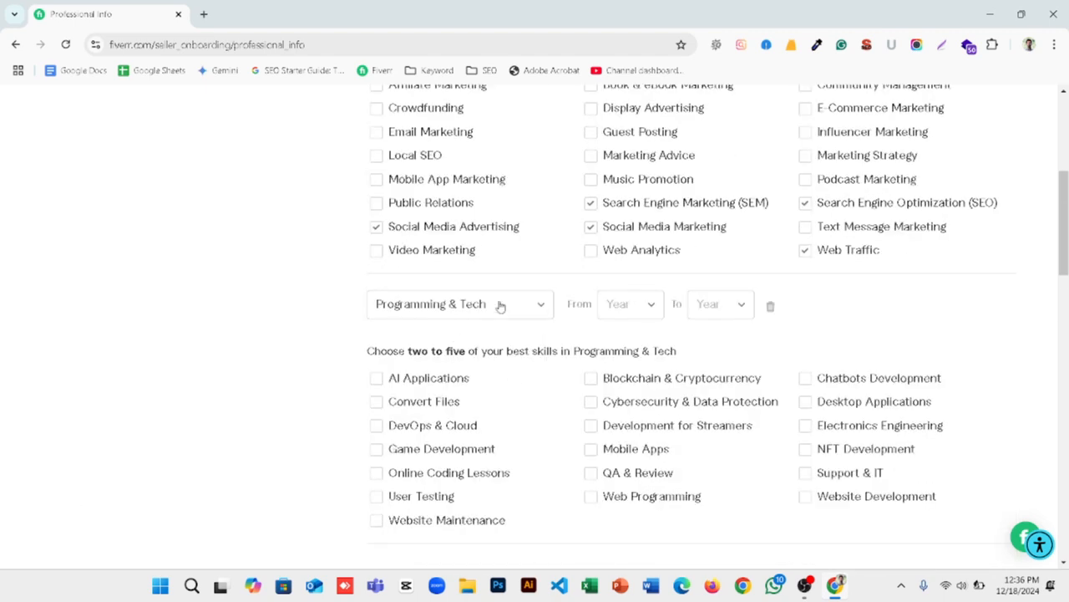
{"action": "left_click", "coordinate": [614, 306]}
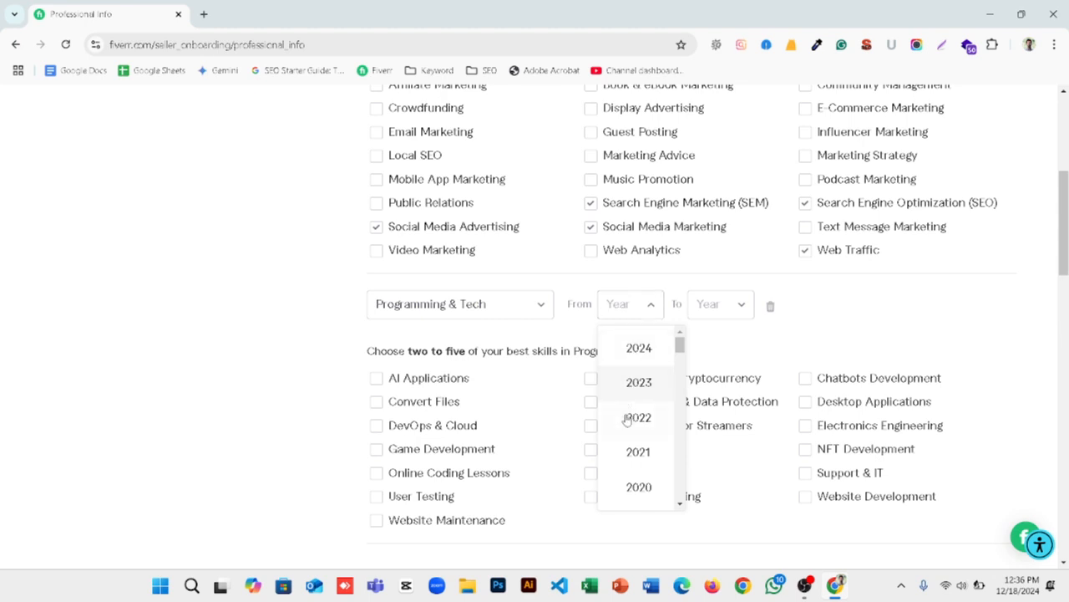
{"action": "left_click", "coordinate": [633, 455]}
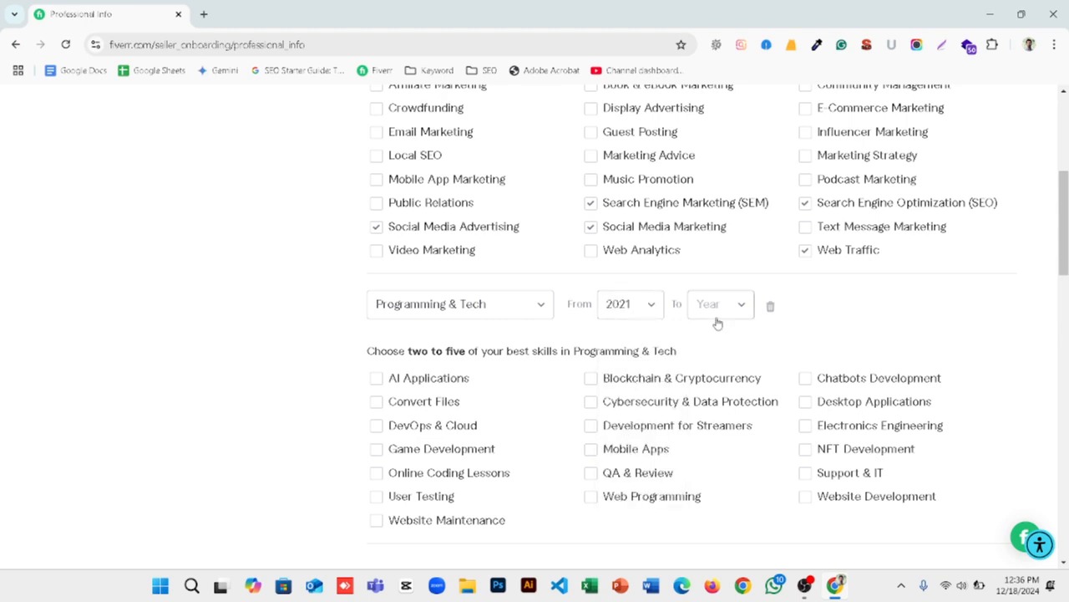
{"action": "left_click", "coordinate": [714, 315]}
{"action": "left_click", "coordinate": [728, 348]}
Step: Select Website Maintenance, Website Development, Support & IT, Web Programming and AI Applications as the Programming & Tech skills
{"action": "scroll", "coordinate": [704, 351], "scroll_direction": "down", "scroll_amount": 2}
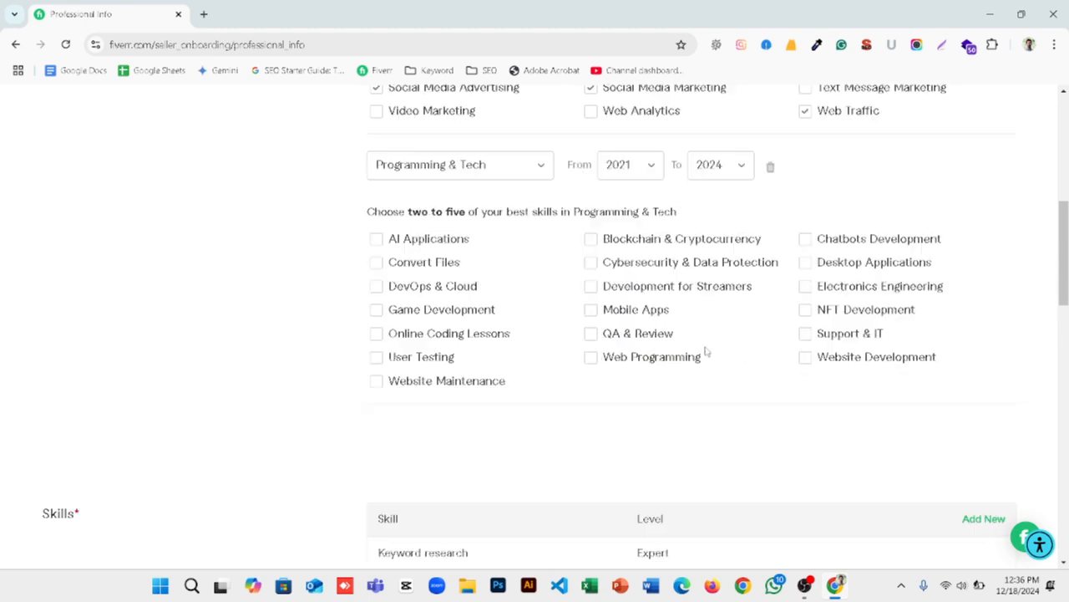
{"action": "left_click", "coordinate": [376, 381]}
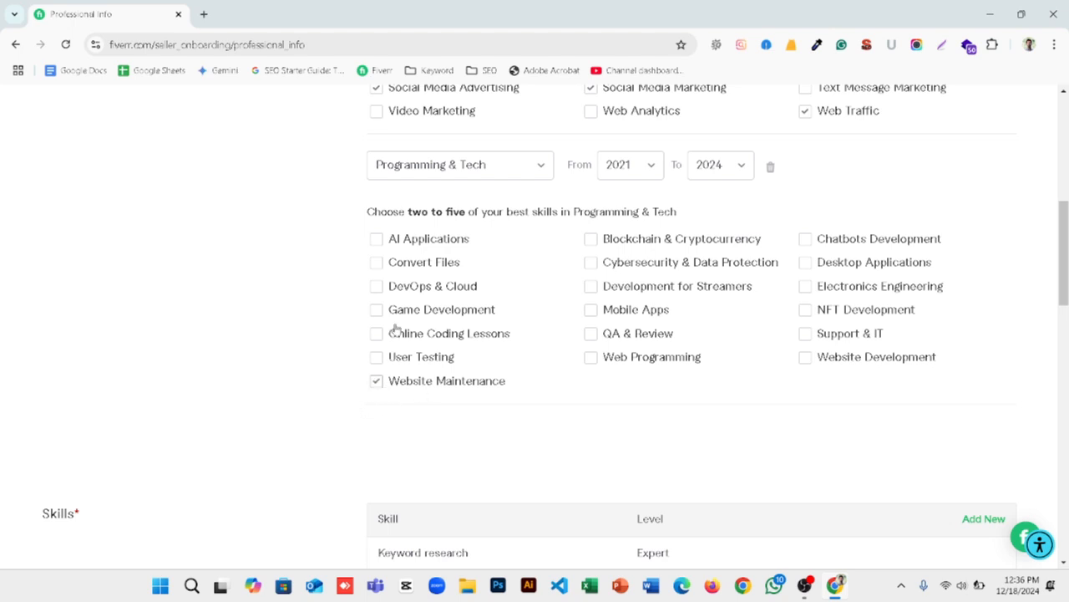
{"action": "left_click", "coordinate": [831, 359]}
{"action": "left_click", "coordinate": [810, 334]}
{"action": "left_click", "coordinate": [594, 366]}
{"action": "left_click", "coordinate": [376, 240]}
Step: Review the skills table and the education, certification and personal website sections of the Professional Info form
{"action": "scroll", "coordinate": [378, 251], "scroll_direction": "down", "scroll_amount": 2}
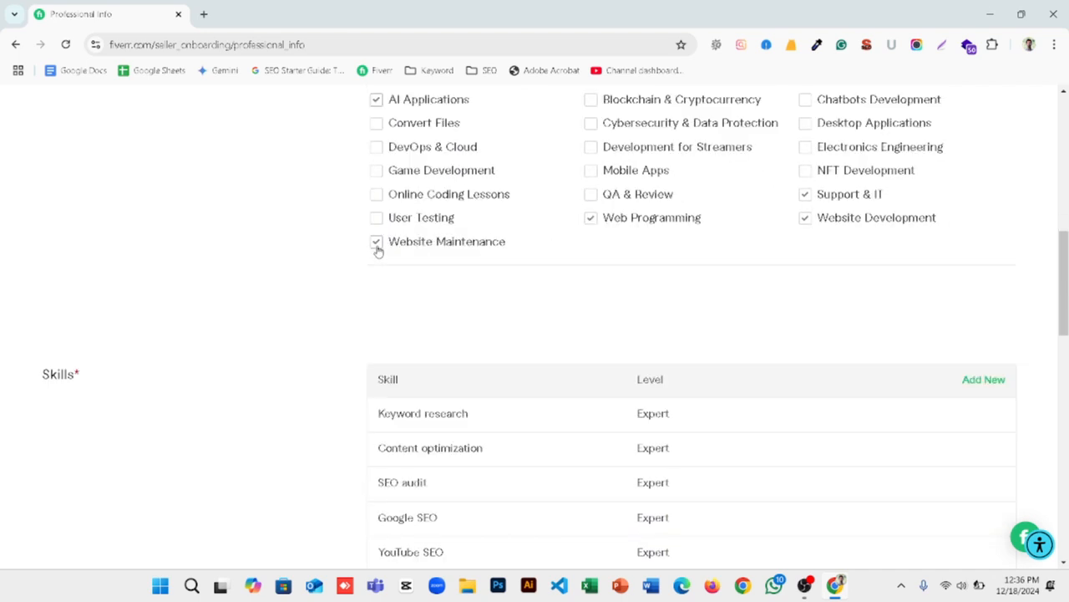
{"action": "scroll", "coordinate": [225, 301], "scroll_direction": "down", "scroll_amount": 6}
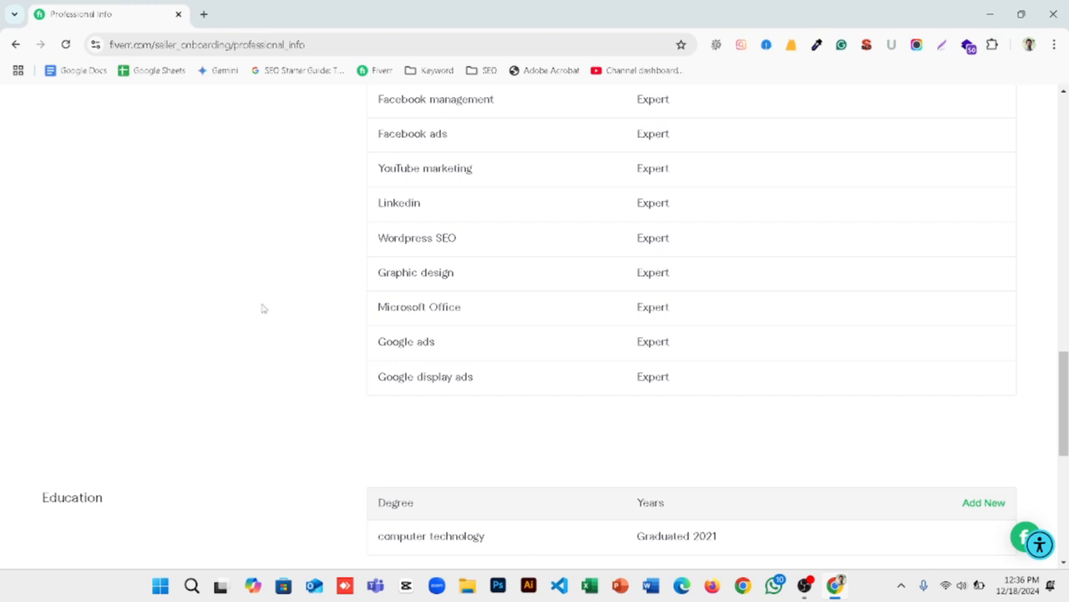
{"action": "scroll", "coordinate": [498, 309], "scroll_direction": "up", "scroll_amount": 4}
{"action": "scroll", "coordinate": [334, 303], "scroll_direction": "up", "scroll_amount": 4}
{"action": "scroll", "coordinate": [334, 304], "scroll_direction": "down", "scroll_amount": 10}
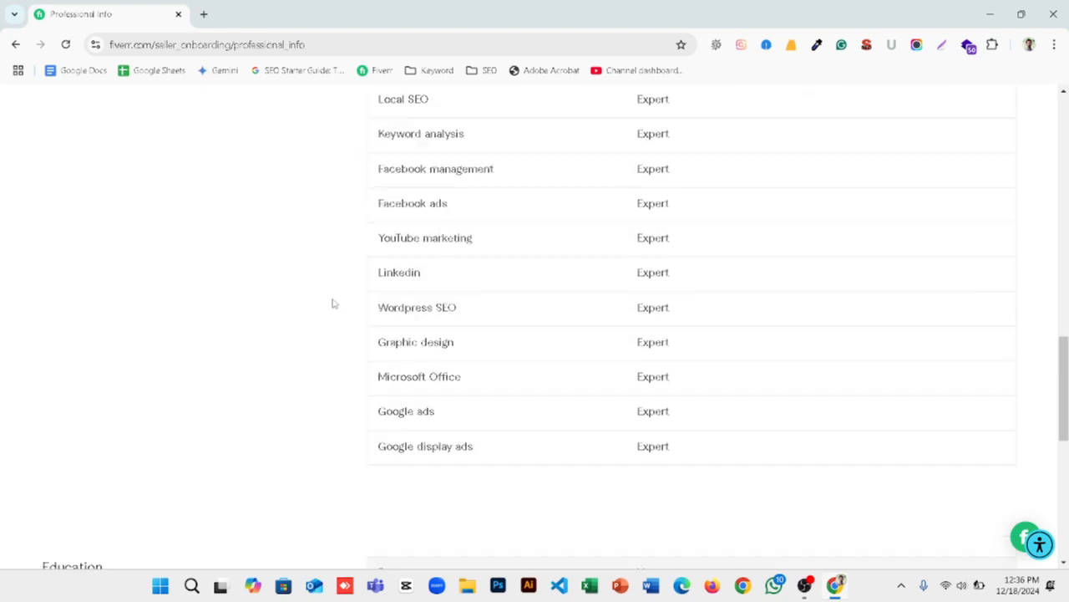
{"action": "scroll", "coordinate": [155, 436], "scroll_direction": "down", "scroll_amount": 4}
{"action": "scroll", "coordinate": [148, 432], "scroll_direction": "up", "scroll_amount": 2}
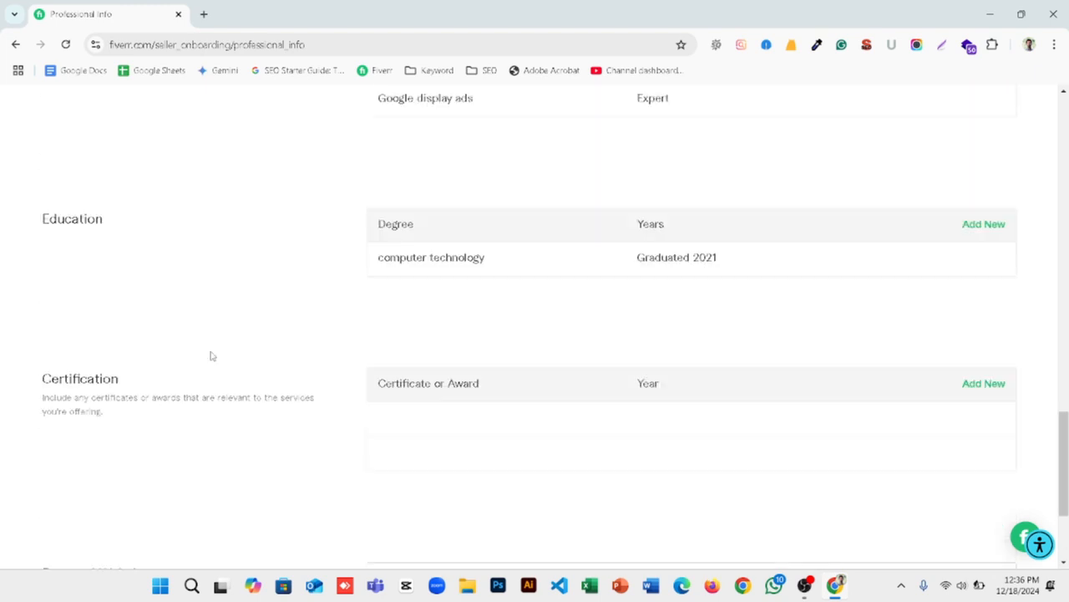
{"action": "scroll", "coordinate": [351, 415], "scroll_direction": "down", "scroll_amount": 2}
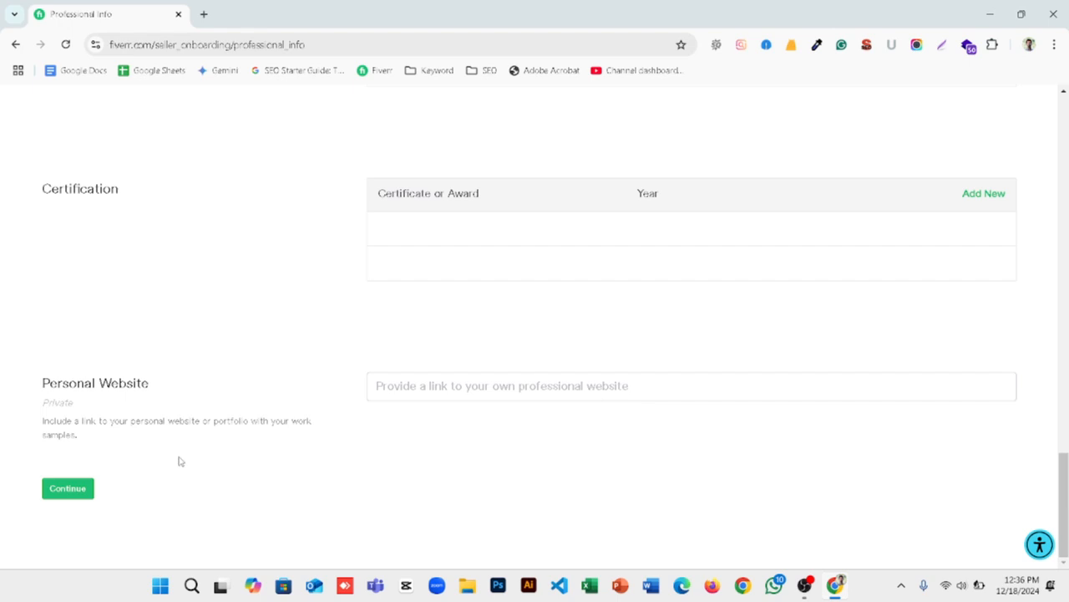
Step: Submit the professional info, continue past Account Security, and choose to create a gig instead of joining Kickstart
{"action": "left_click", "coordinate": [77, 491]}
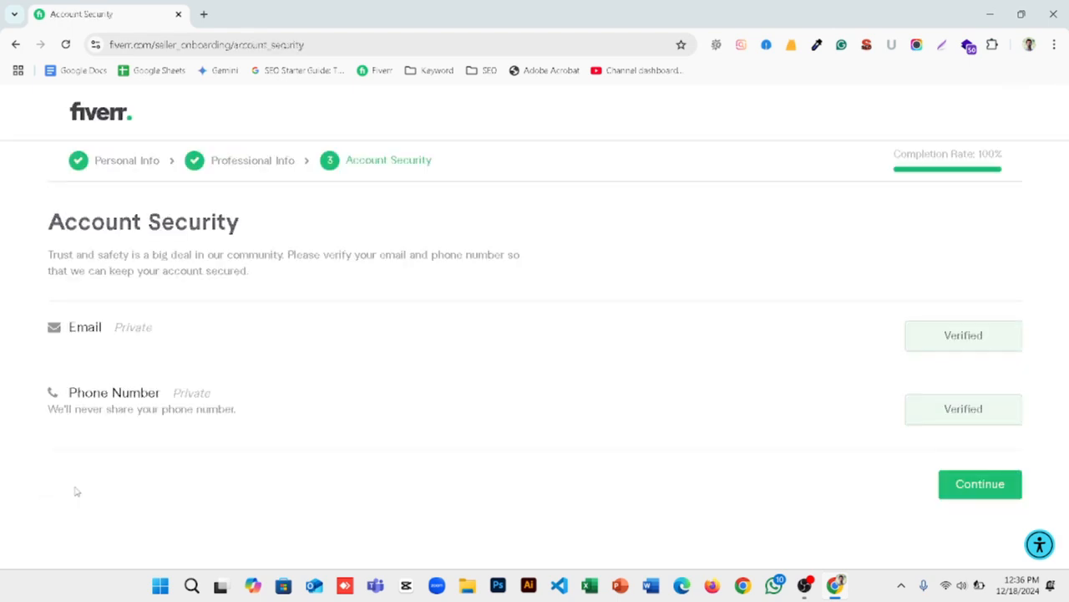
{"action": "left_click", "coordinate": [972, 486]}
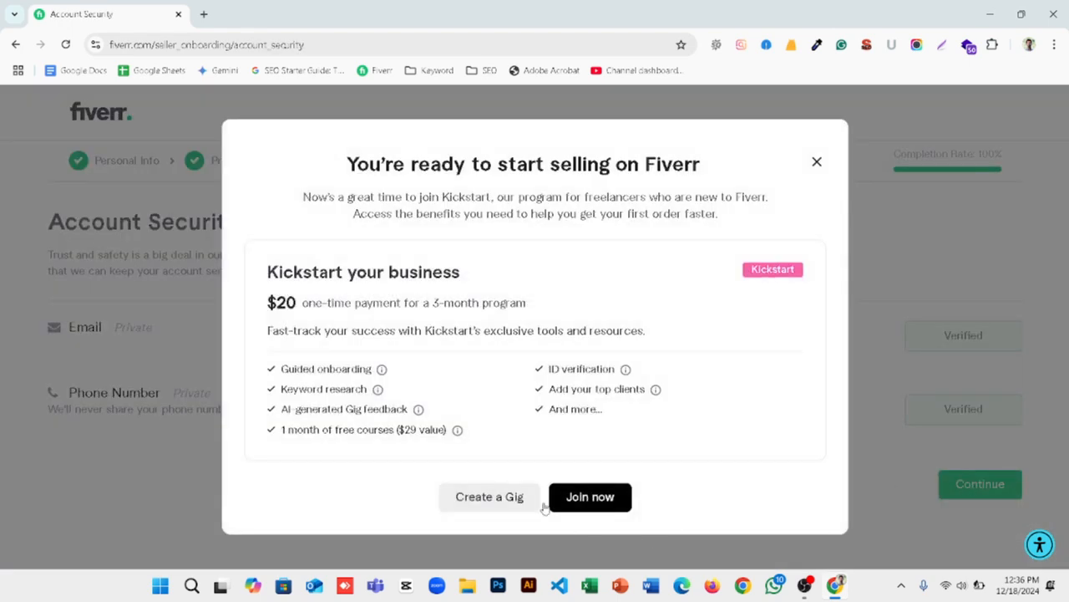
{"action": "left_click", "coordinate": [490, 498]}
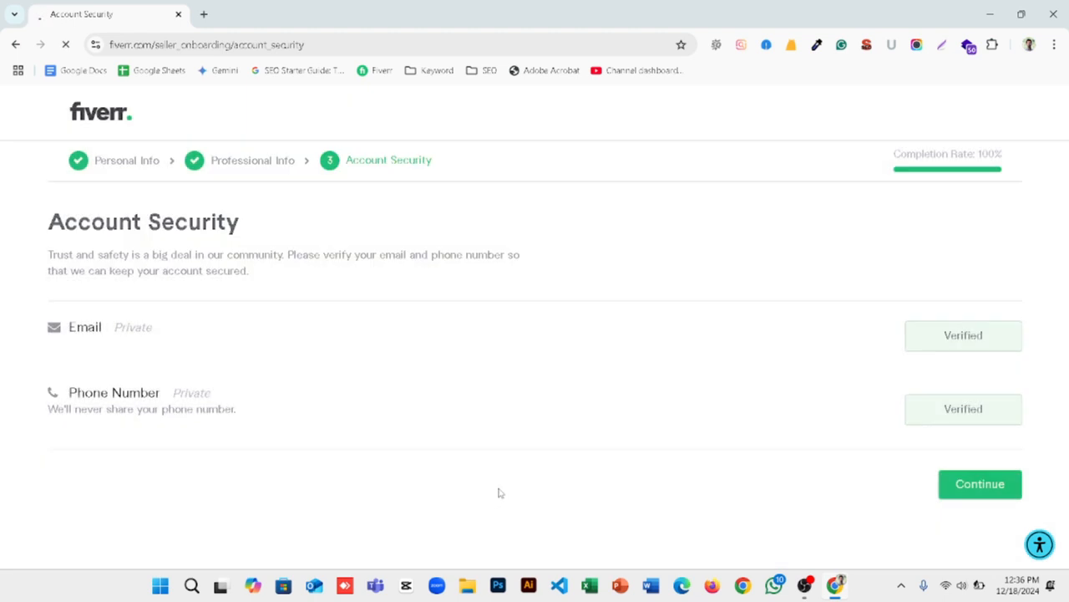
{"action": "scroll", "coordinate": [497, 483], "scroll_direction": "down", "scroll_amount": 1}
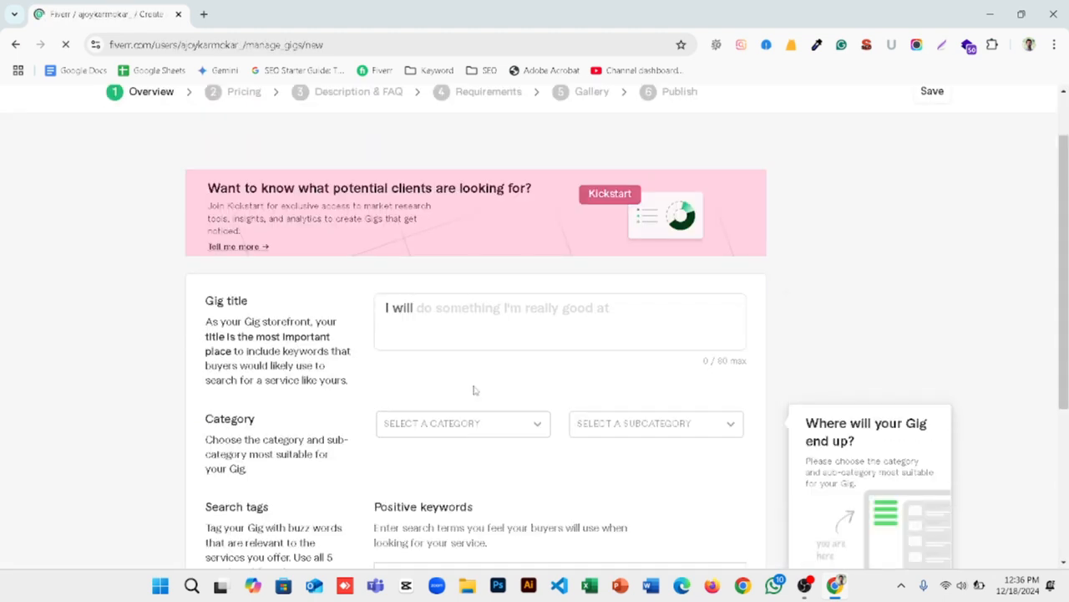
{"action": "scroll", "coordinate": [755, 234], "scroll_direction": "up", "scroll_amount": 1}
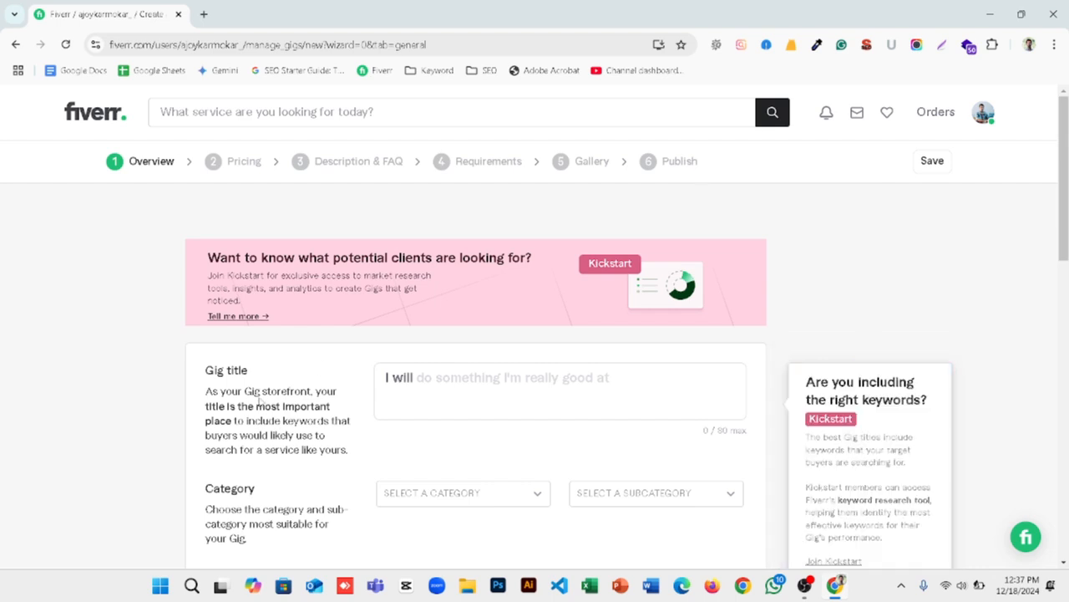
Step: Begin the gig title with "setup and manage your google ads campaign and"
{"action": "left_click_drag", "start_coordinate": [264, 374], "coordinate": [161, 371]}
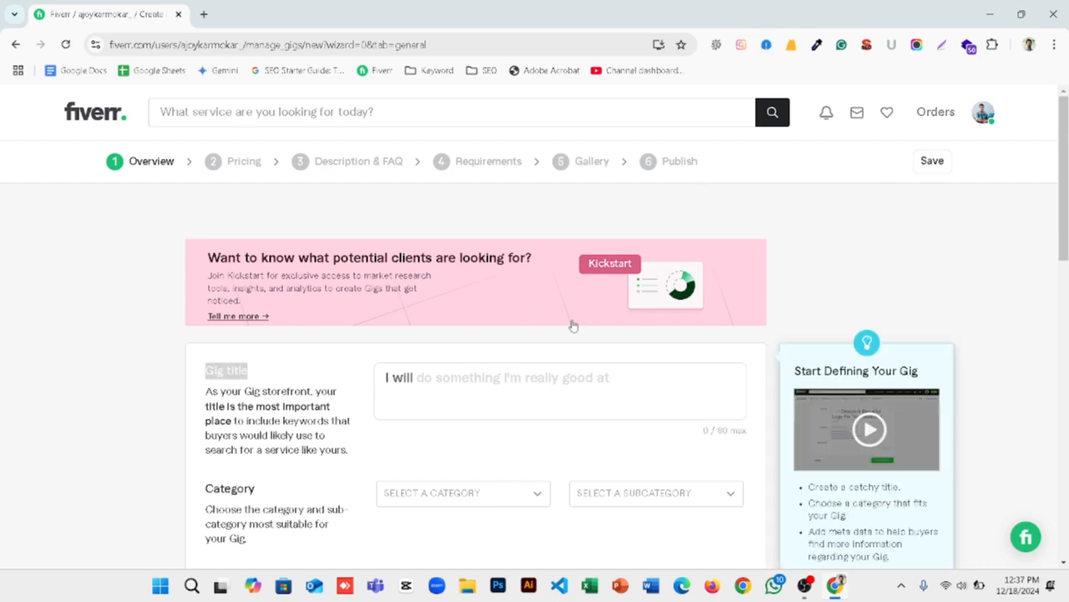
{"action": "scroll", "coordinate": [463, 294], "scroll_direction": "down", "scroll_amount": 1}
{"action": "left_click", "coordinate": [454, 311]}
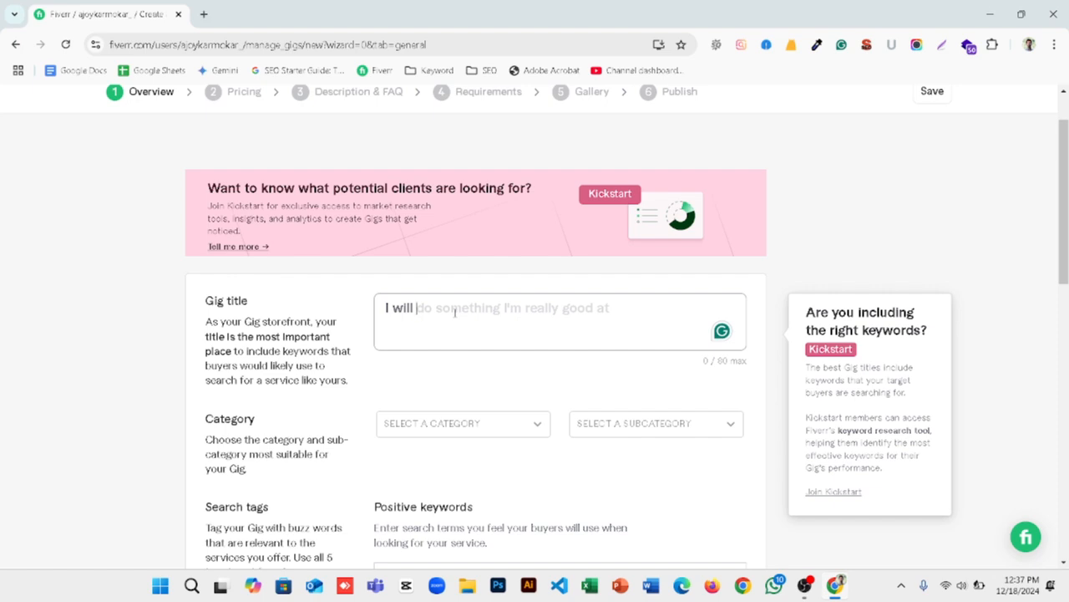
{"action": "type", "text": "sey"}
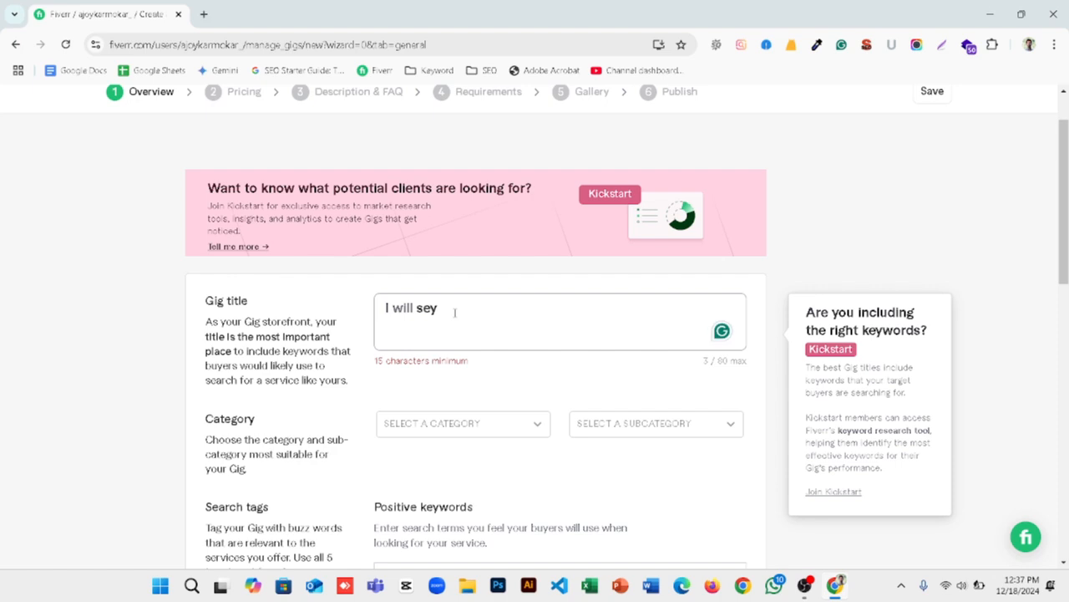
{"action": "key", "text": "BackSpace"}
{"action": "type", "text": "tup and manage"}
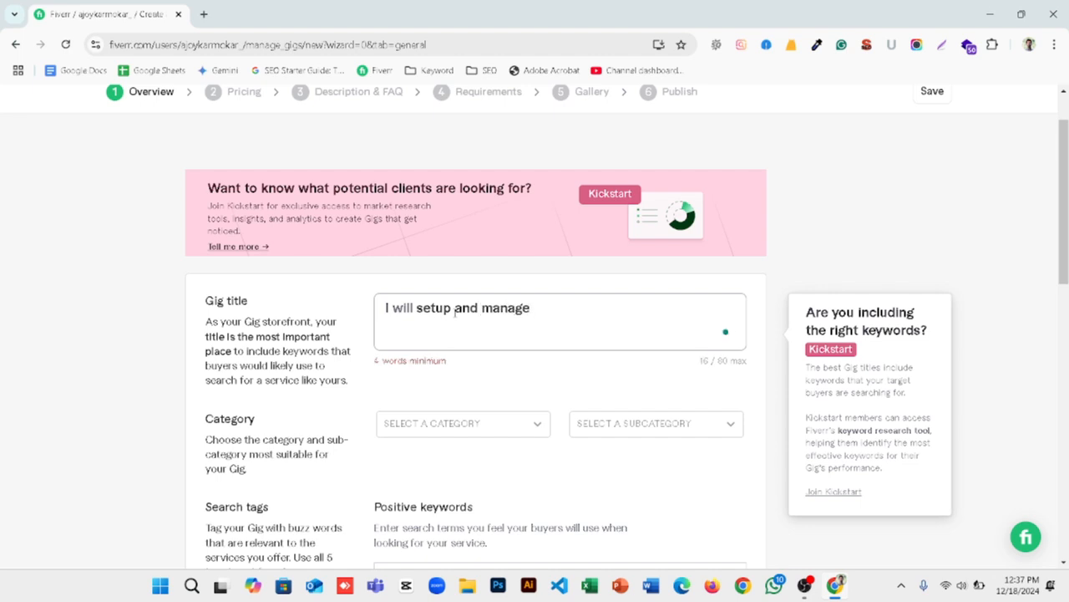
{"action": "type", "text": " your b"}
{"action": "key", "text": "BackSpace"}
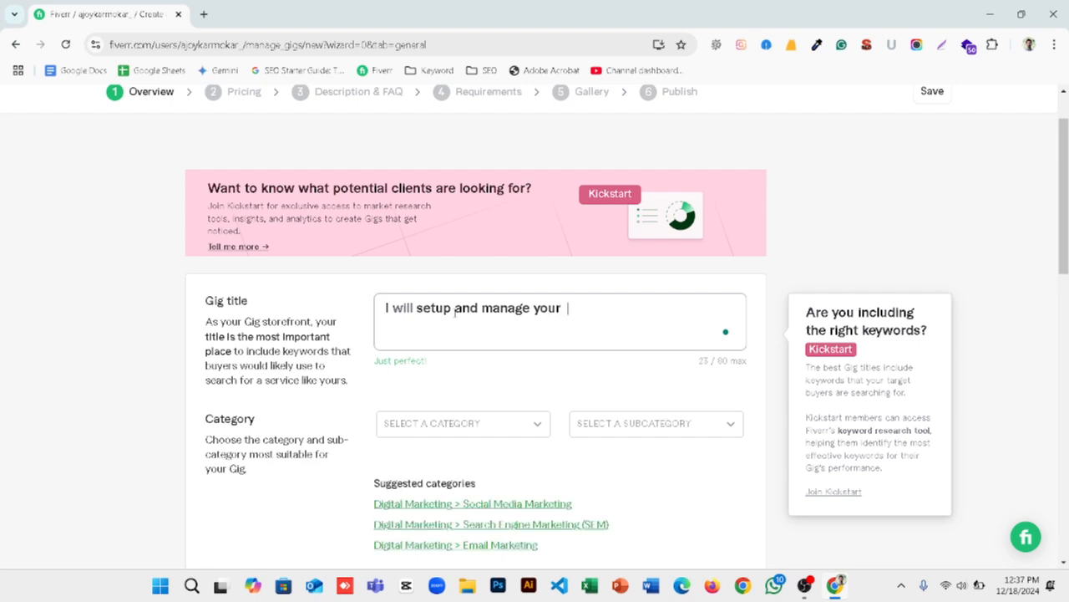
{"action": "type", "text": "google"}
{"action": "type", "text": " adfe"}
{"action": "key", "text": "BackSpace"}
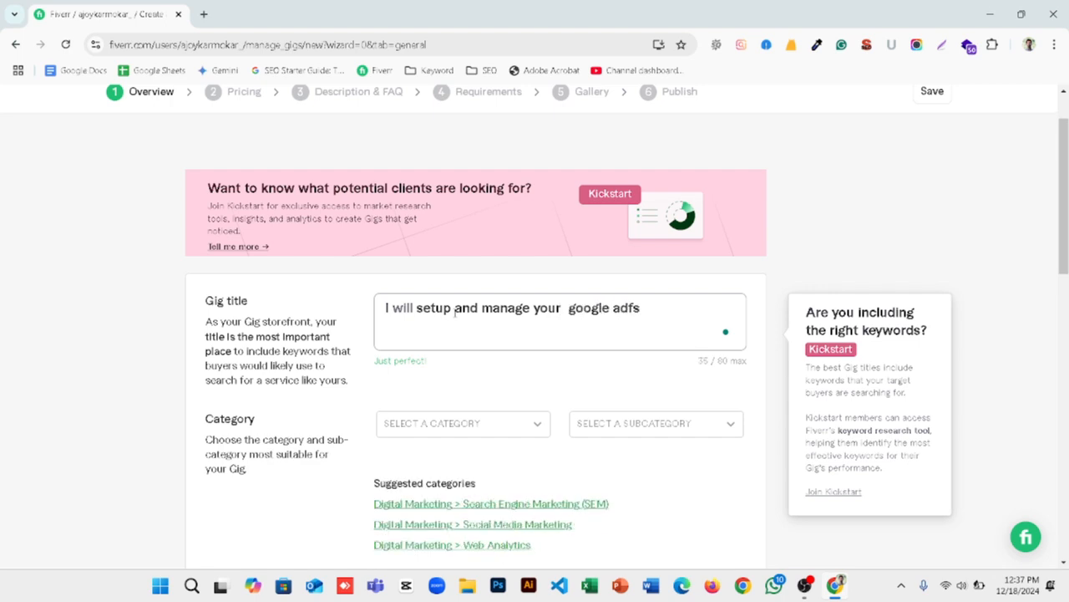
{"action": "key", "text": "BackSpace"}
{"action": "type", "text": "s c"}
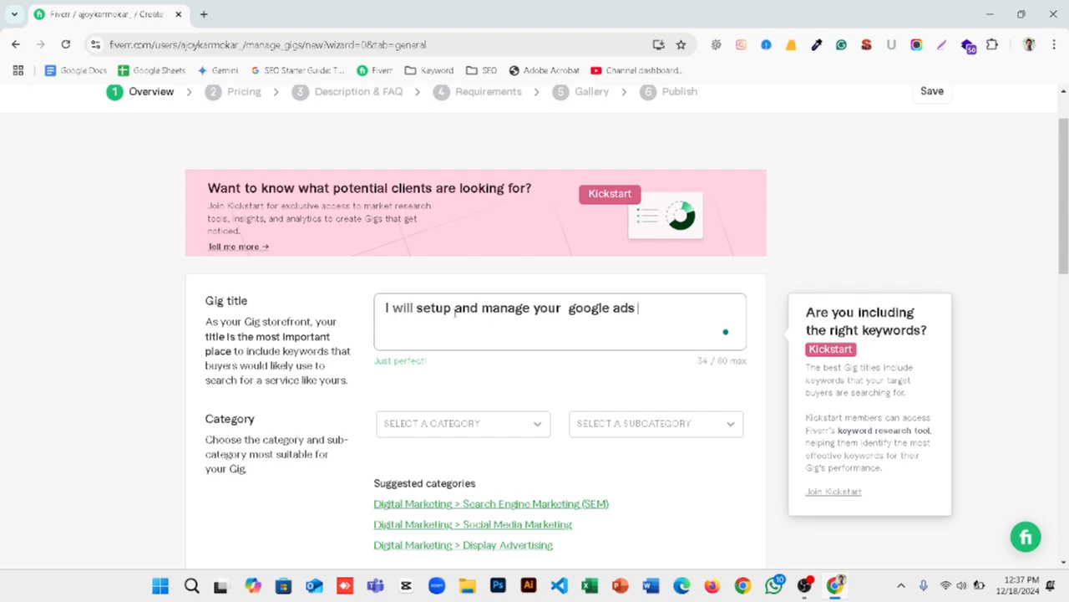
{"action": "type", "text": "ampa"}
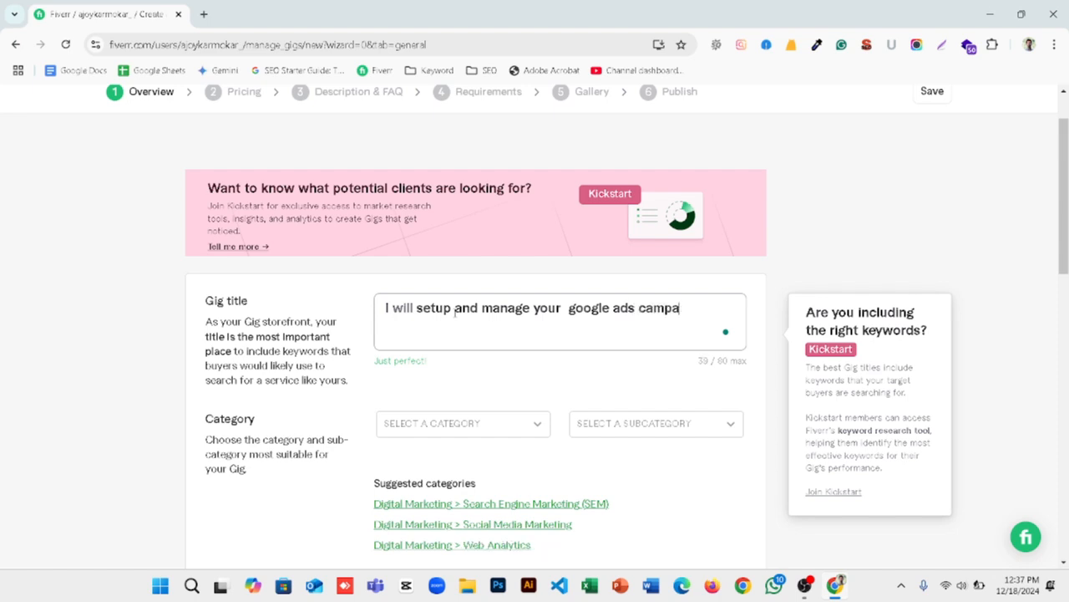
{"action": "type", "text": "ign and "}
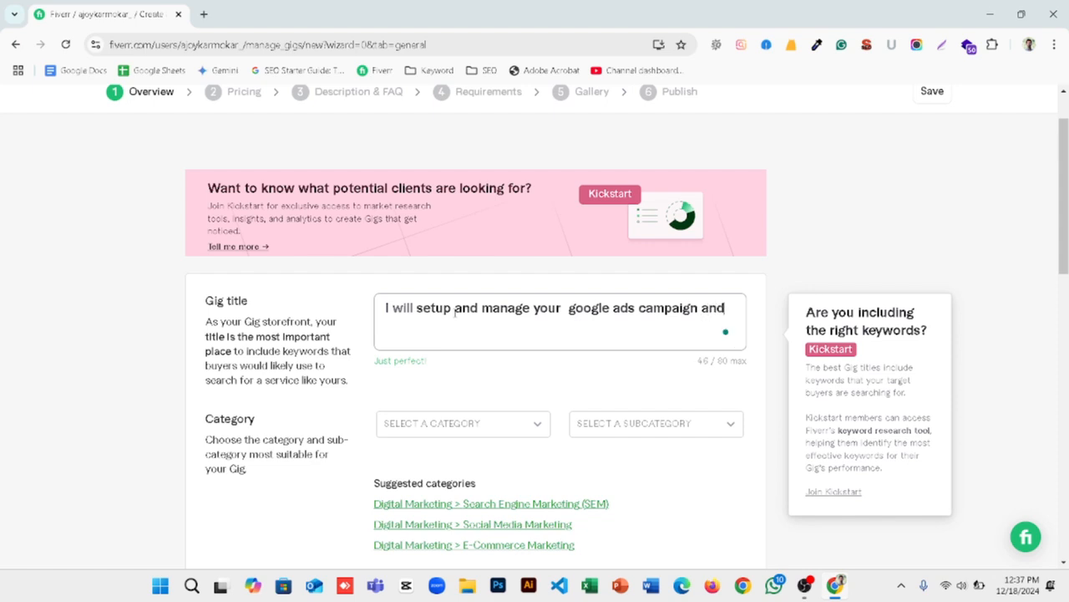
{"action": "type", "text": "increse sAK"}
Step: Continue the gig title with the lowercase words "increse sakes"
{"action": "key", "text": "BackSpace"}
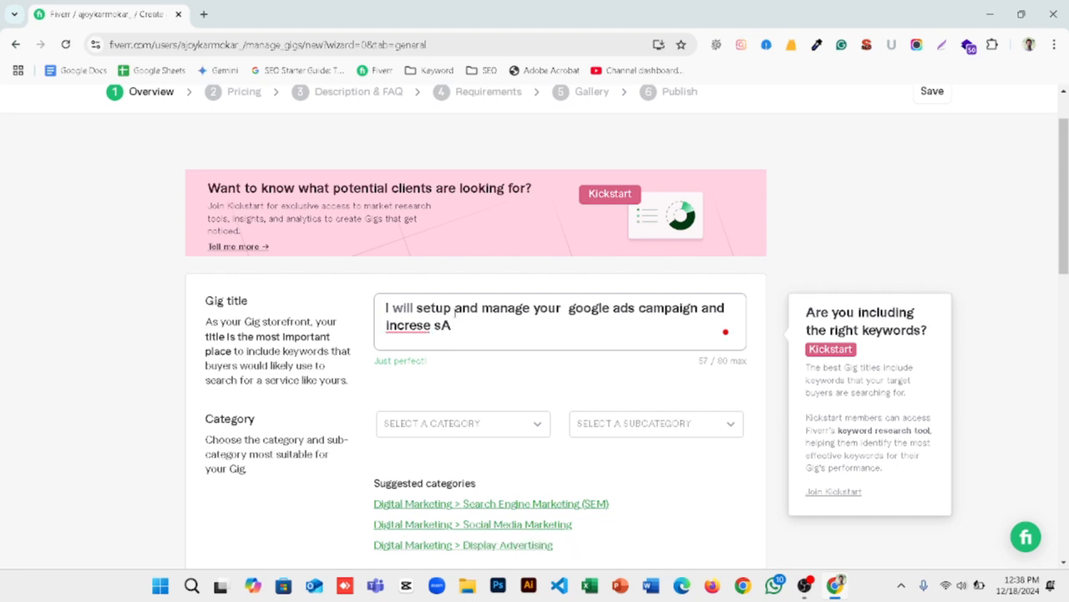
{"action": "type", "text": "LES"}
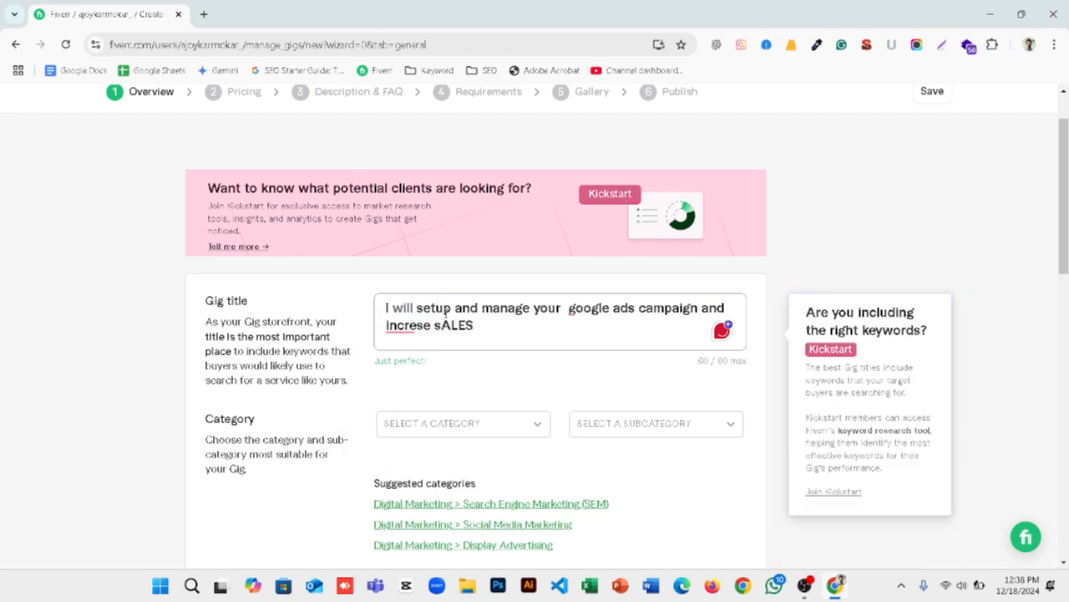
{"action": "key", "text": "BackSpace"}
{"action": "key", "text": "BackSpace"}
{"action": "key", "text": "BackSpace"}
{"action": "key", "text": "BackSpace"}
{"action": "key", "text": "BackSpace"}
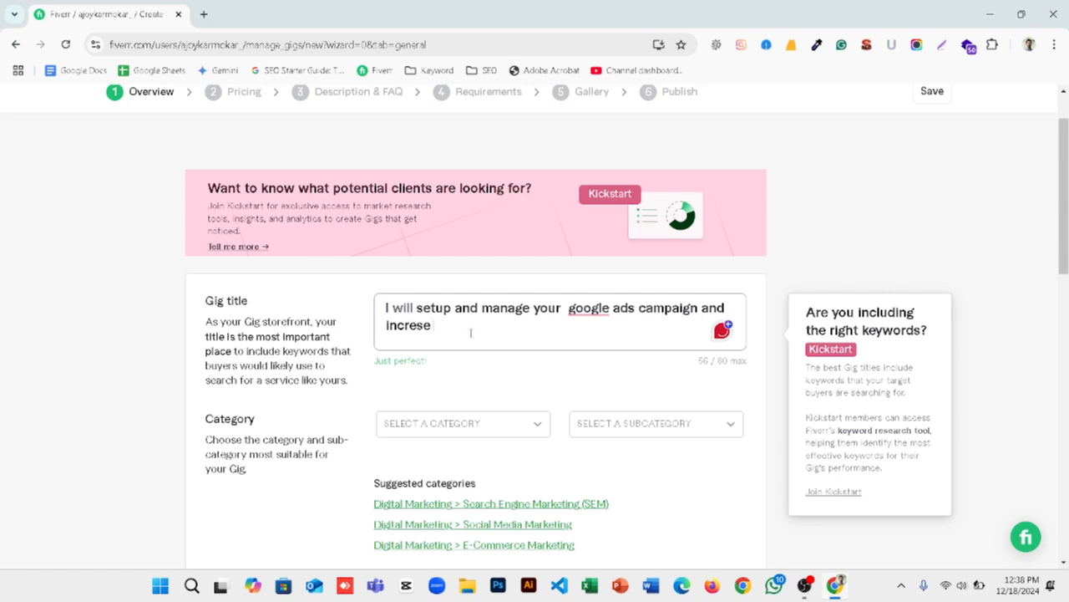
{"action": "type", "text": "SA"}
{"action": "key", "text": "BackSpace"}
{"action": "key", "text": "BackSpace"}
{"action": "type", "text": "sA"}
{"action": "key", "text": "BackSpace"}
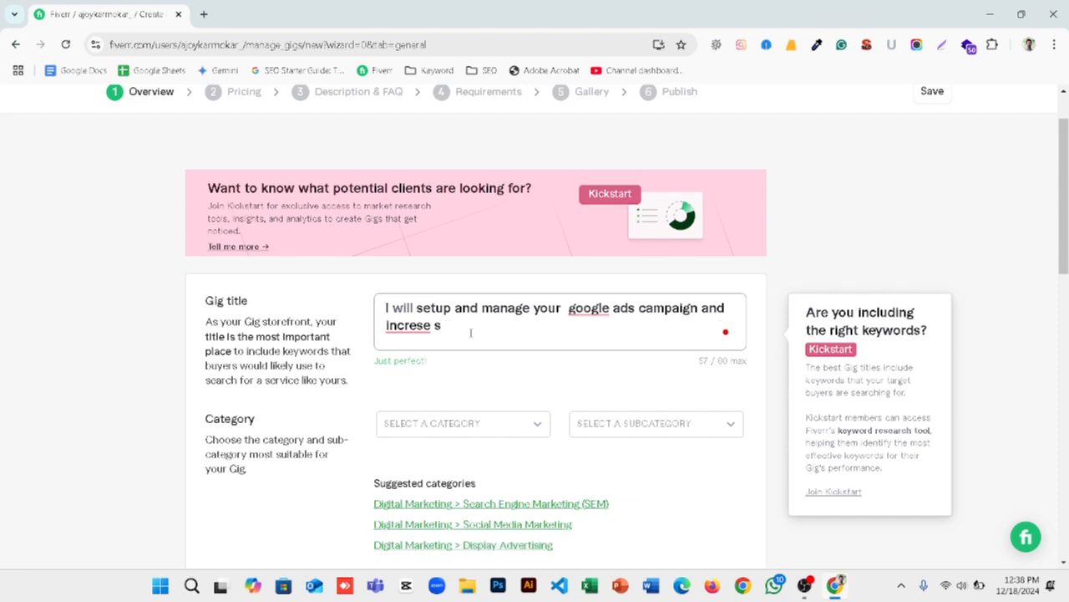
{"action": "type", "text": "A"}
{"action": "key", "text": "BackSpace"}
{"action": "type", "text": "akes"}
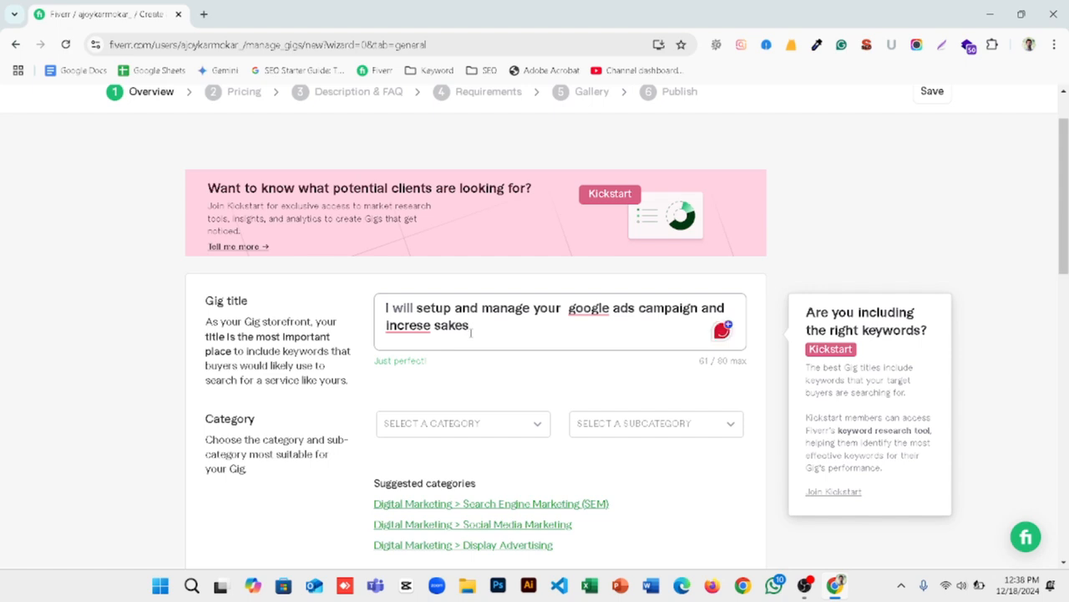
Step: Correct the two misspelled words at the end of the gig title to "increase sales"
{"action": "mouse_move", "coordinate": [602, 308]}
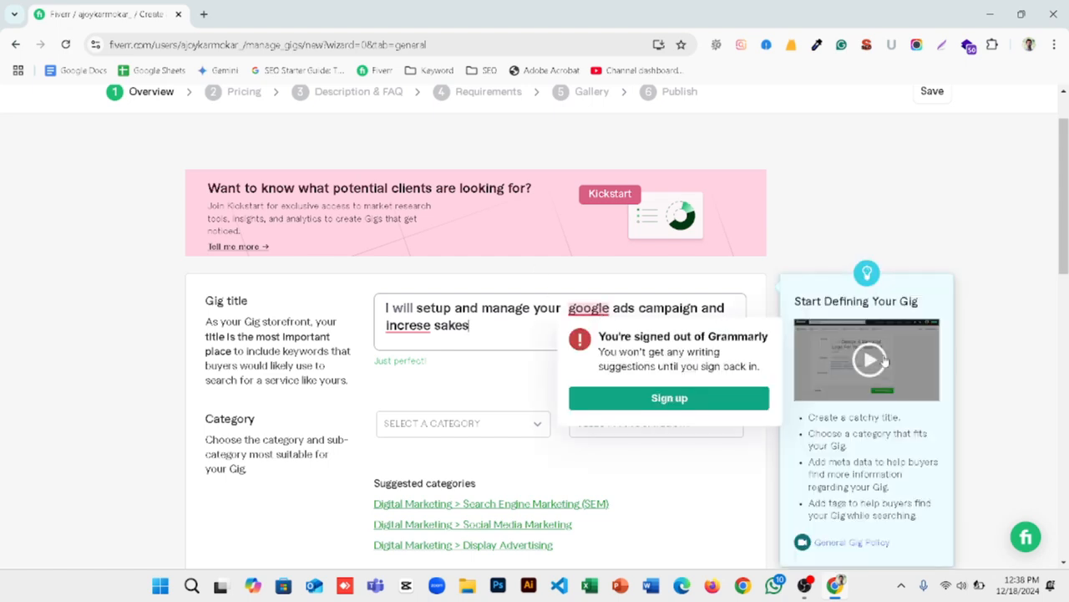
{"action": "scroll", "coordinate": [776, 299], "scroll_direction": "up", "scroll_amount": 1}
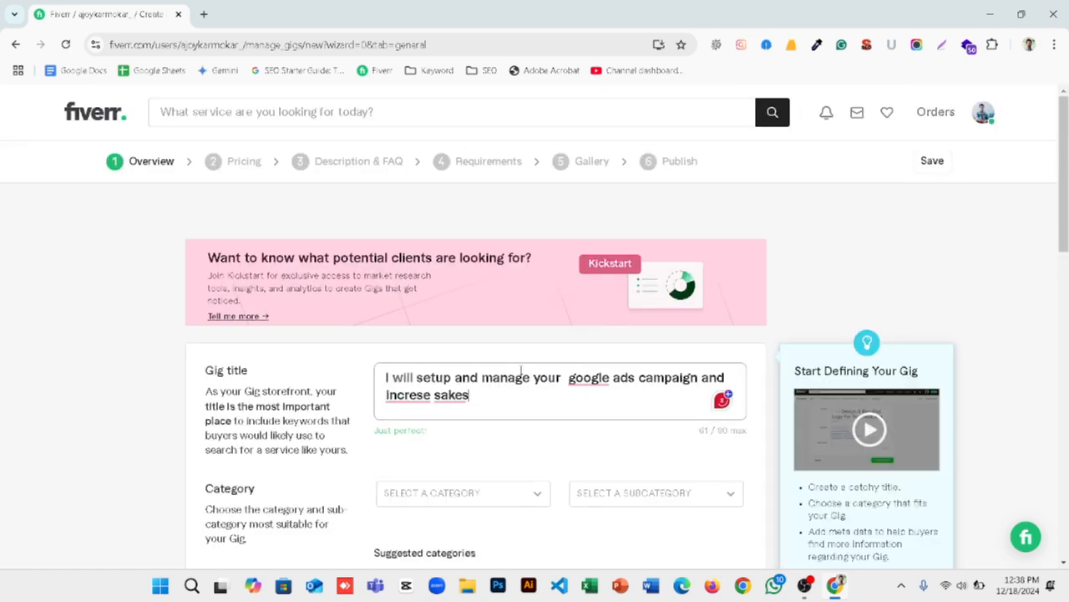
{"action": "mouse_move", "coordinate": [451, 396]}
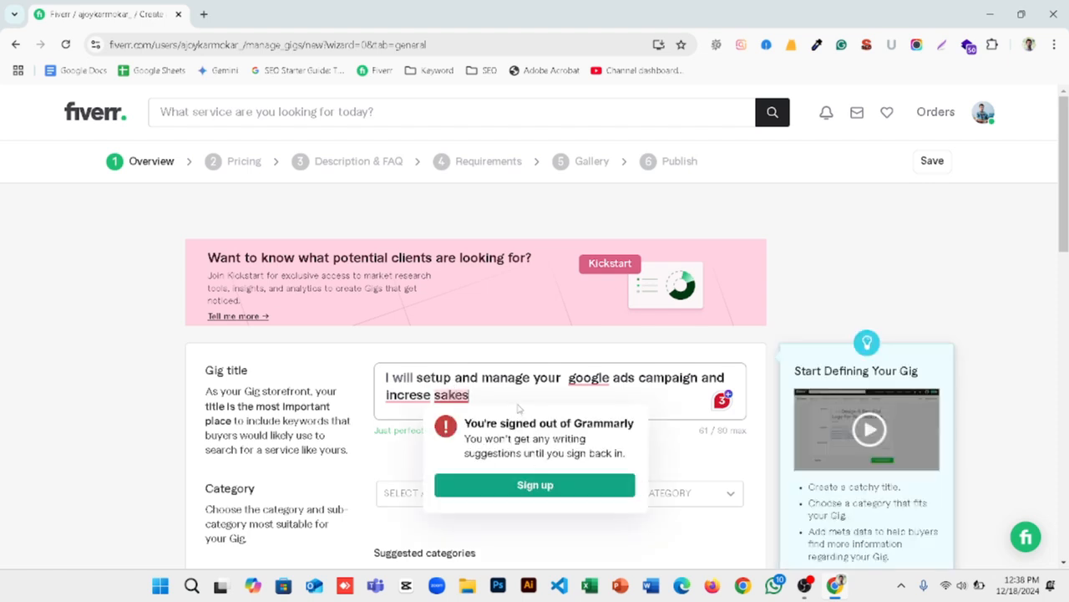
{"action": "left_click", "coordinate": [515, 396]}
{"action": "key", "text": "BackSpace"}
{"action": "key", "text": "BackSpace"}
{"action": "key", "text": "BackSpace"}
{"action": "key", "text": "BackSpace"}
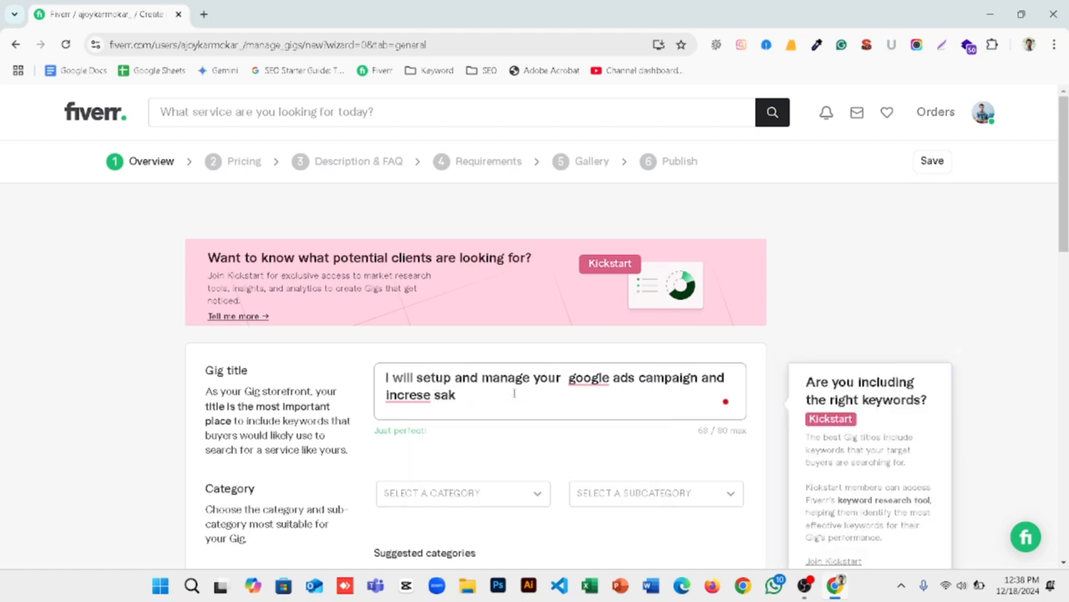
{"action": "type", "text": "les"}
{"action": "mouse_move", "coordinate": [401, 396]}
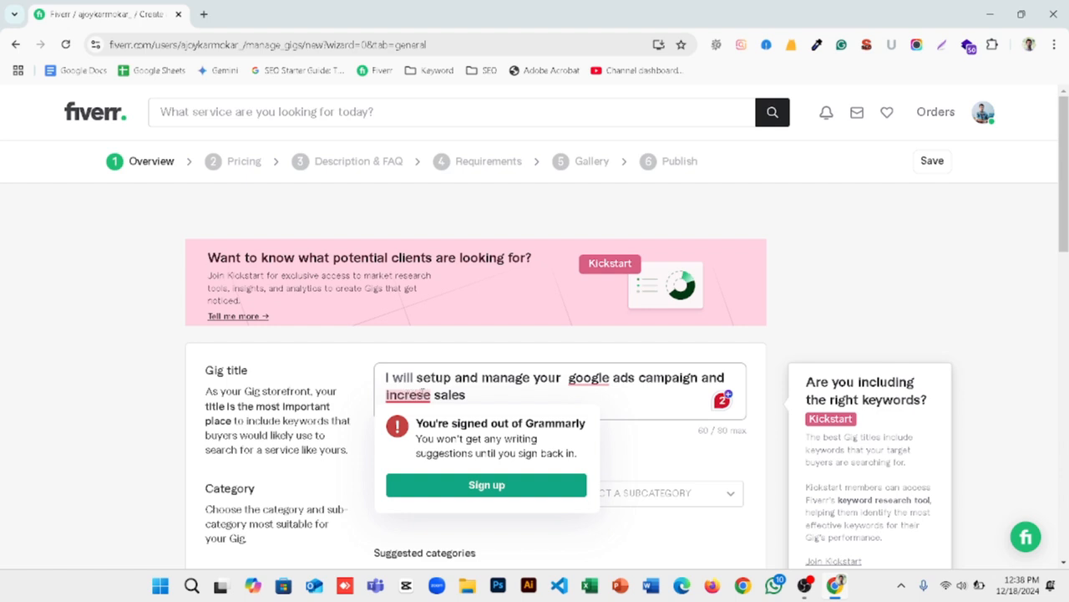
{"action": "type", "text": "a"}
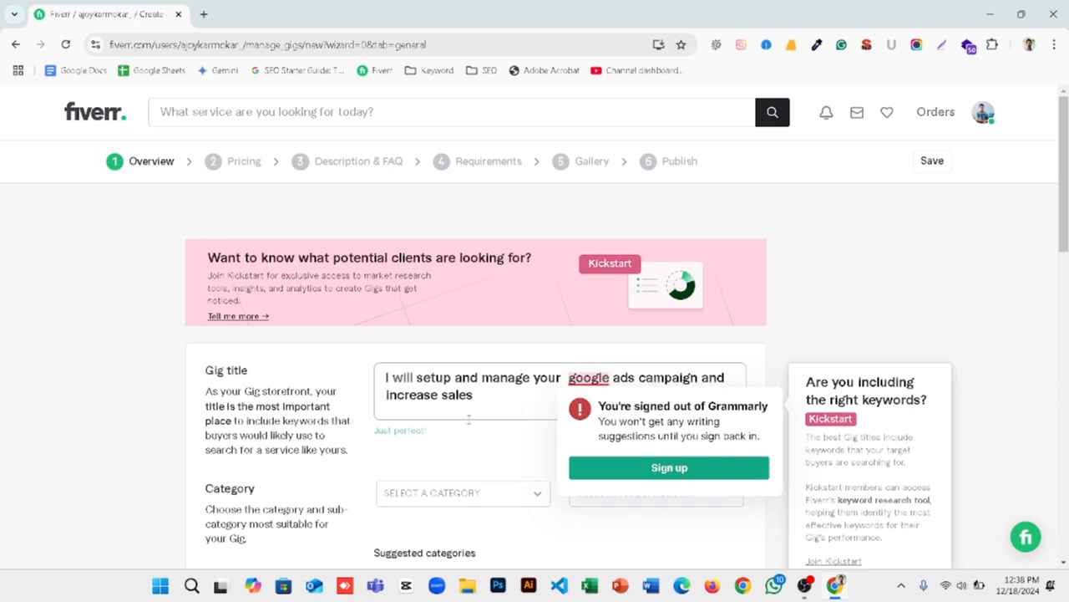
Step: Remove the extra space before "google" in the gig title
{"action": "scroll", "coordinate": [523, 440], "scroll_direction": "down", "scroll_amount": 3}
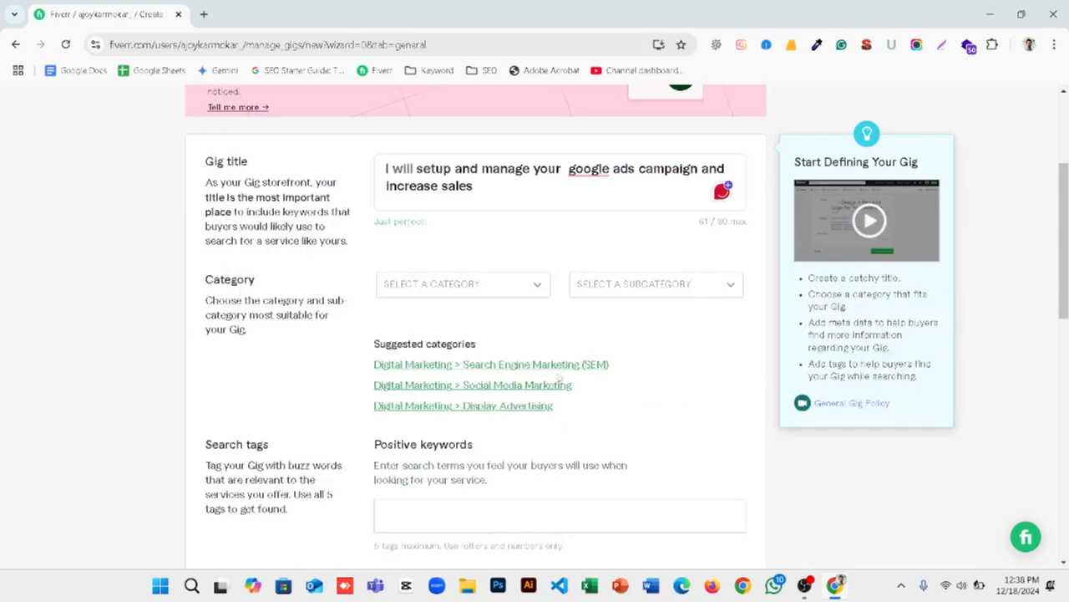
{"action": "scroll", "coordinate": [551, 383], "scroll_direction": "up", "scroll_amount": 2}
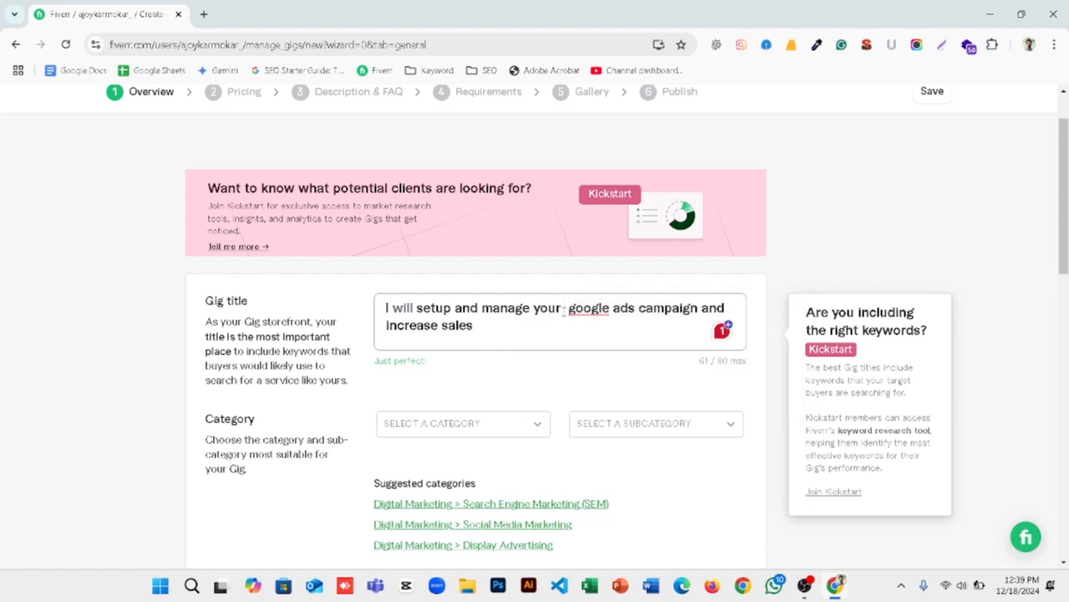
{"action": "left_click", "coordinate": [564, 308]}
{"action": "key", "text": "BackSpace"}
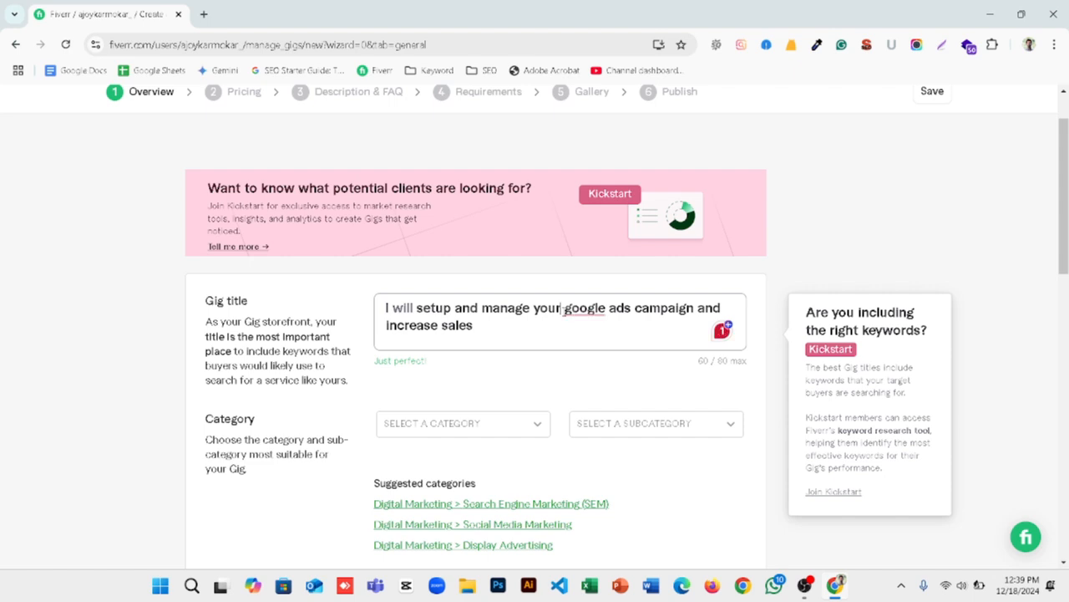
Step: Set the gig's category to Digital Marketing and its subcategory to Display Advertising
{"action": "scroll", "coordinate": [565, 367], "scroll_direction": "down", "scroll_amount": 1}
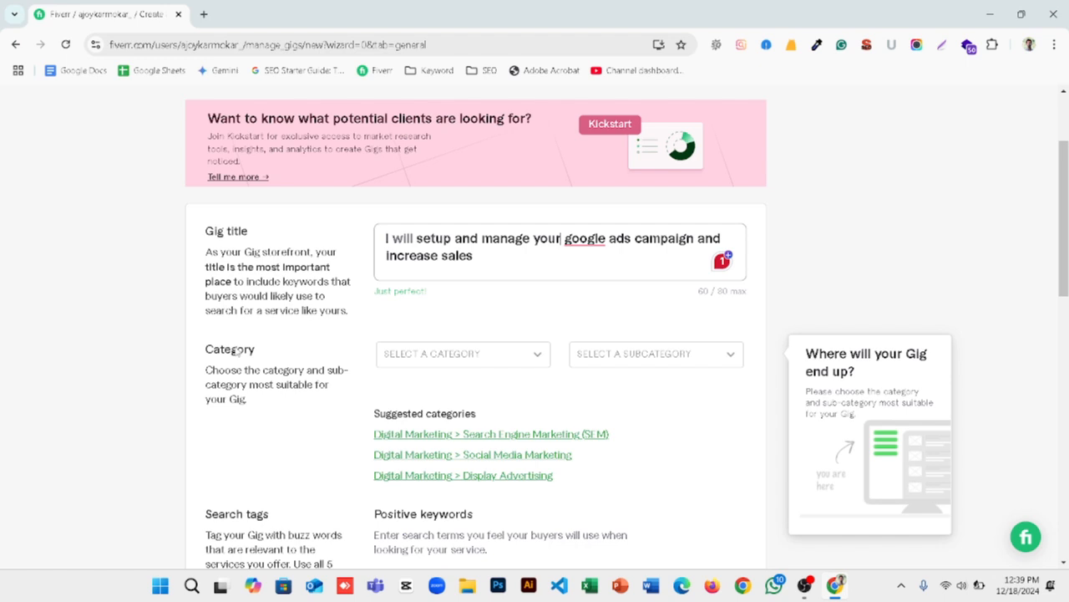
{"action": "left_click", "coordinate": [461, 361]}
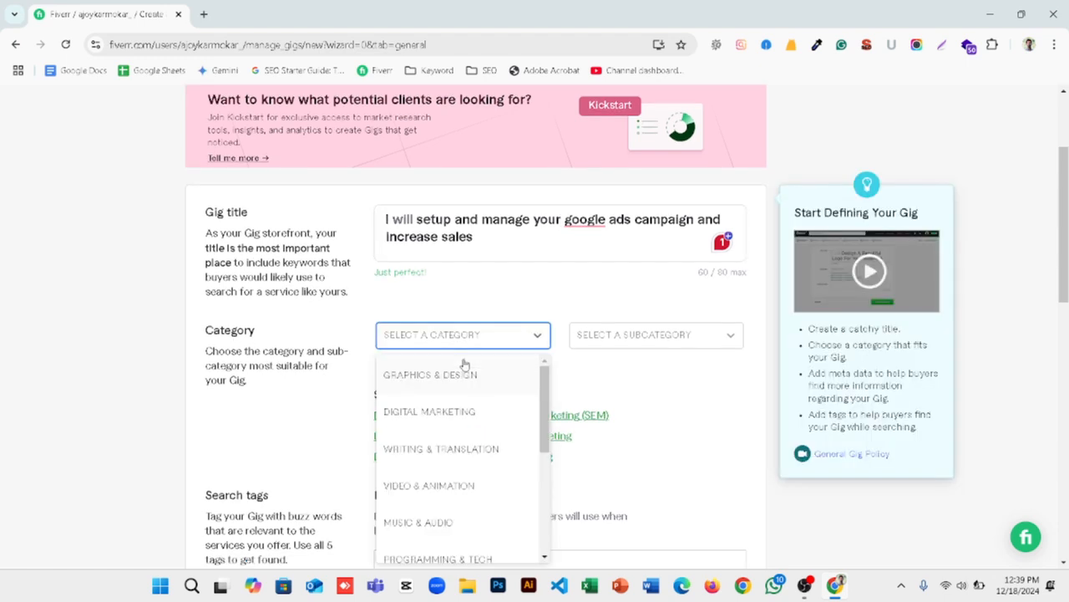
{"action": "left_click", "coordinate": [438, 412]}
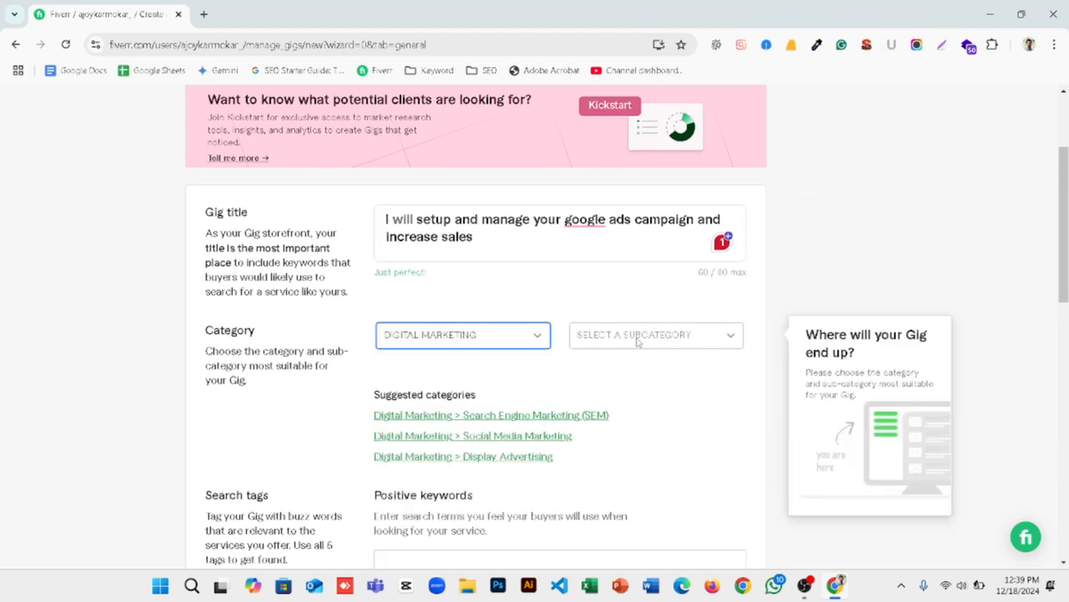
{"action": "left_click", "coordinate": [639, 337]}
{"action": "scroll", "coordinate": [632, 406], "scroll_direction": "down", "scroll_amount": 5}
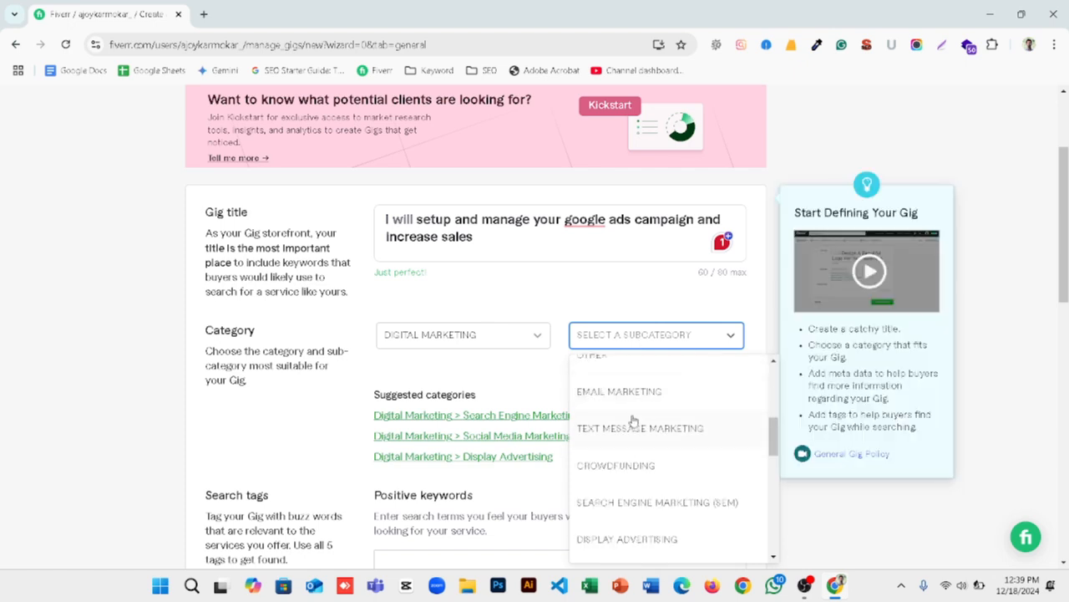
{"action": "left_click", "coordinate": [632, 472]}
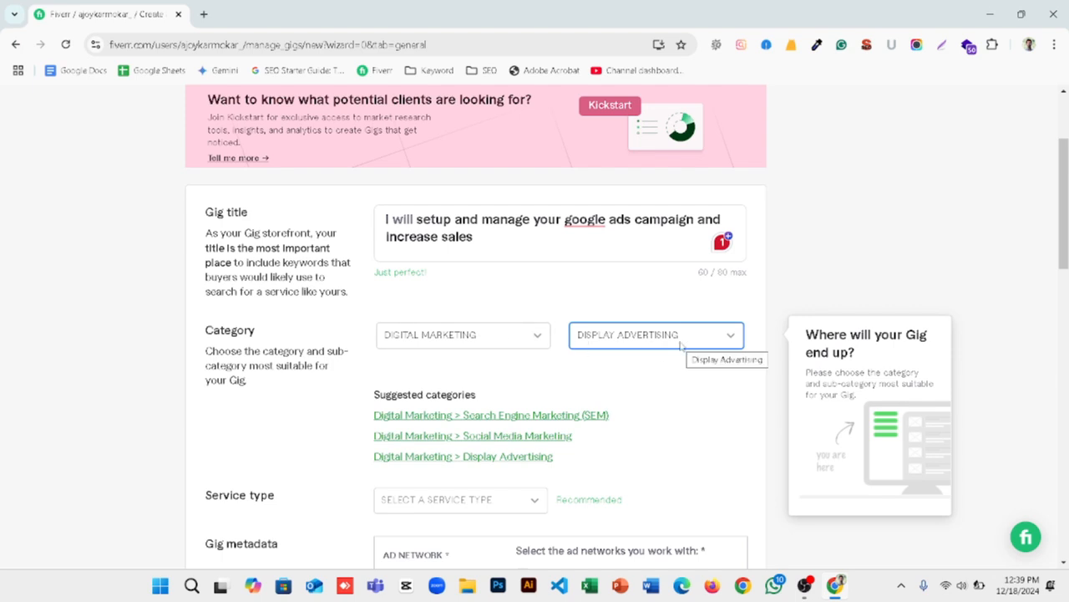
Step: Set the gig's service type to Campaign Setup & Management
{"action": "scroll", "coordinate": [422, 372], "scroll_direction": "down", "scroll_amount": 2}
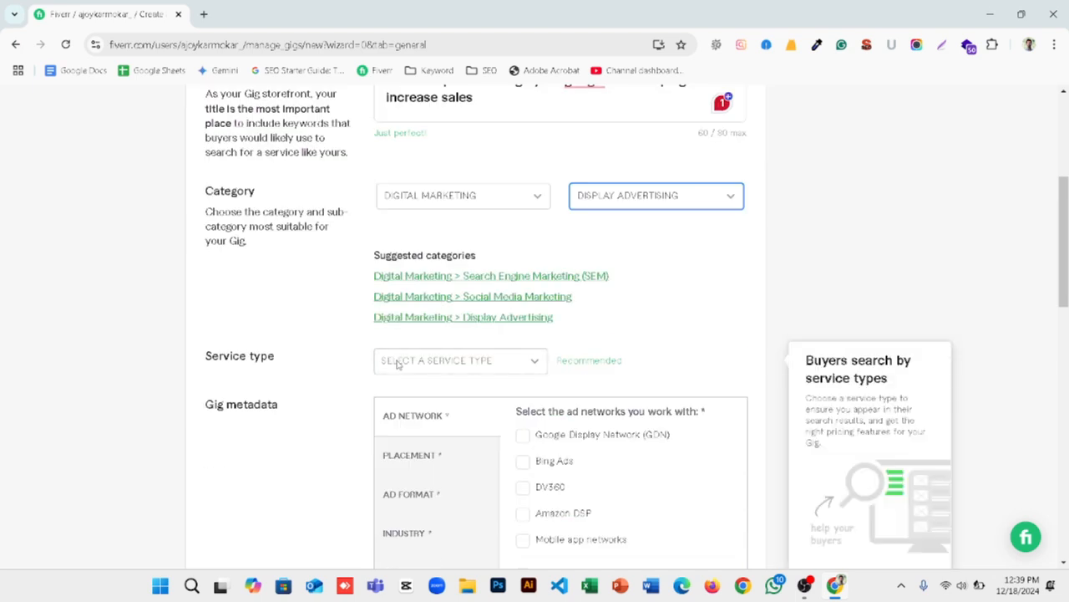
{"action": "scroll", "coordinate": [397, 363], "scroll_direction": "up", "scroll_amount": 2}
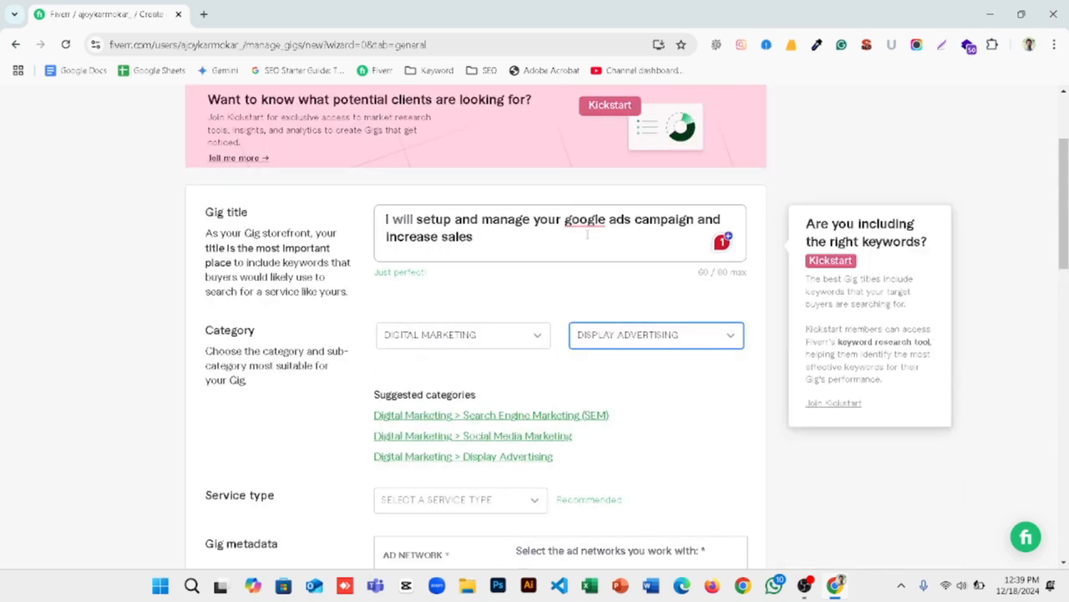
{"action": "mouse_move", "coordinate": [586, 221]}
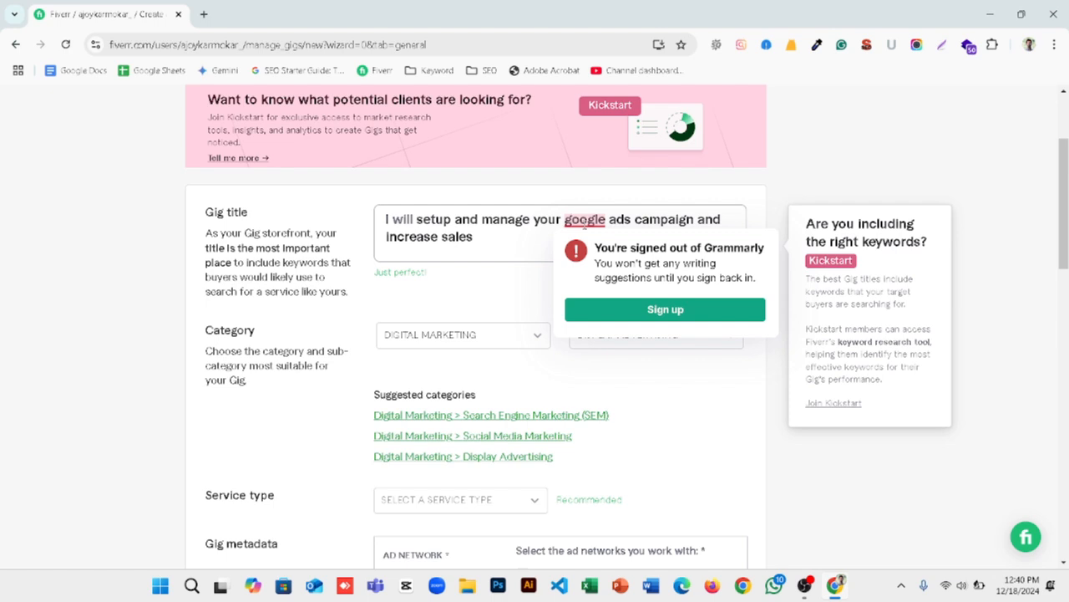
{"action": "scroll", "coordinate": [482, 313], "scroll_direction": "down", "scroll_amount": 2}
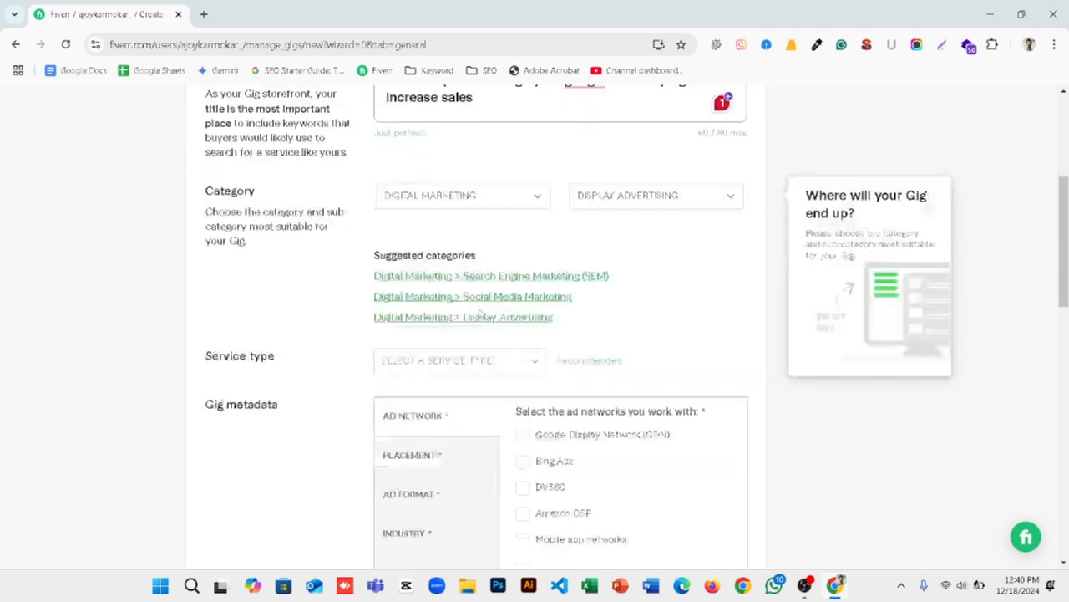
{"action": "left_click", "coordinate": [448, 362]}
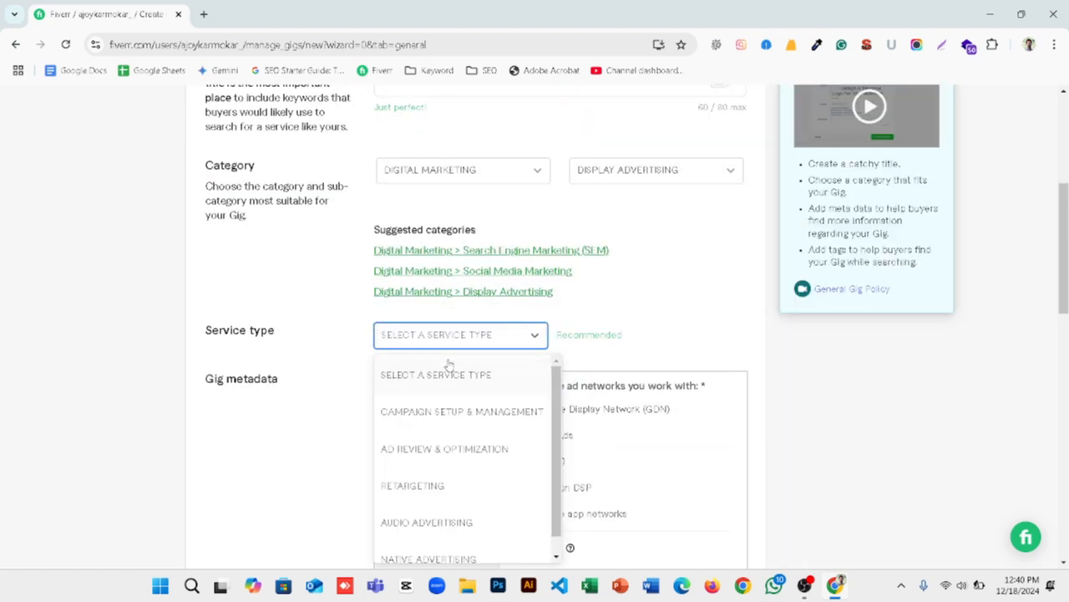
{"action": "left_click", "coordinate": [441, 411]}
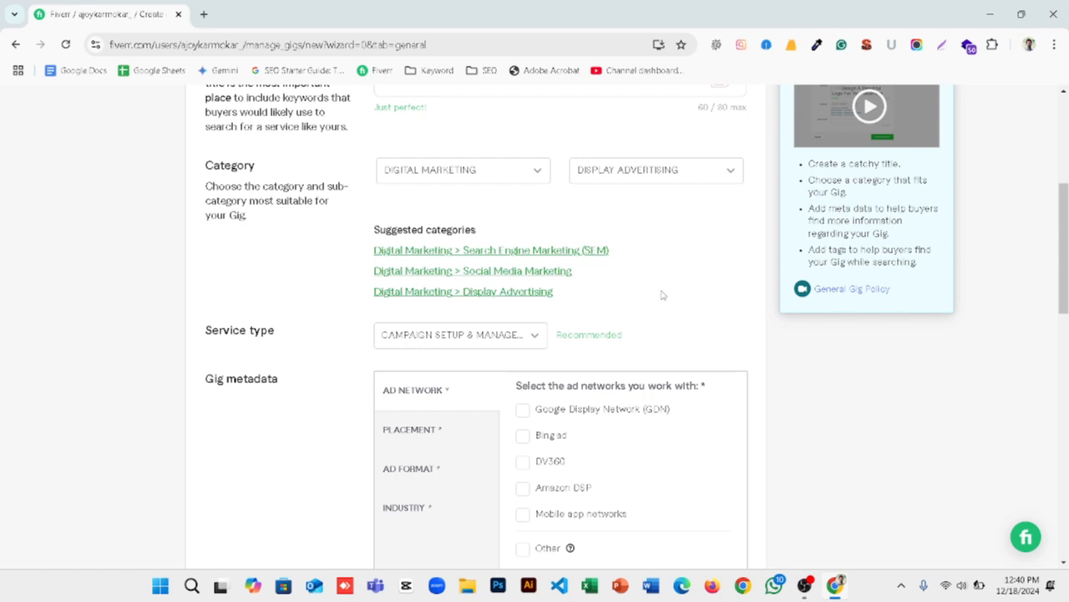
{"action": "scroll", "coordinate": [662, 294], "scroll_direction": "up", "scroll_amount": 3}
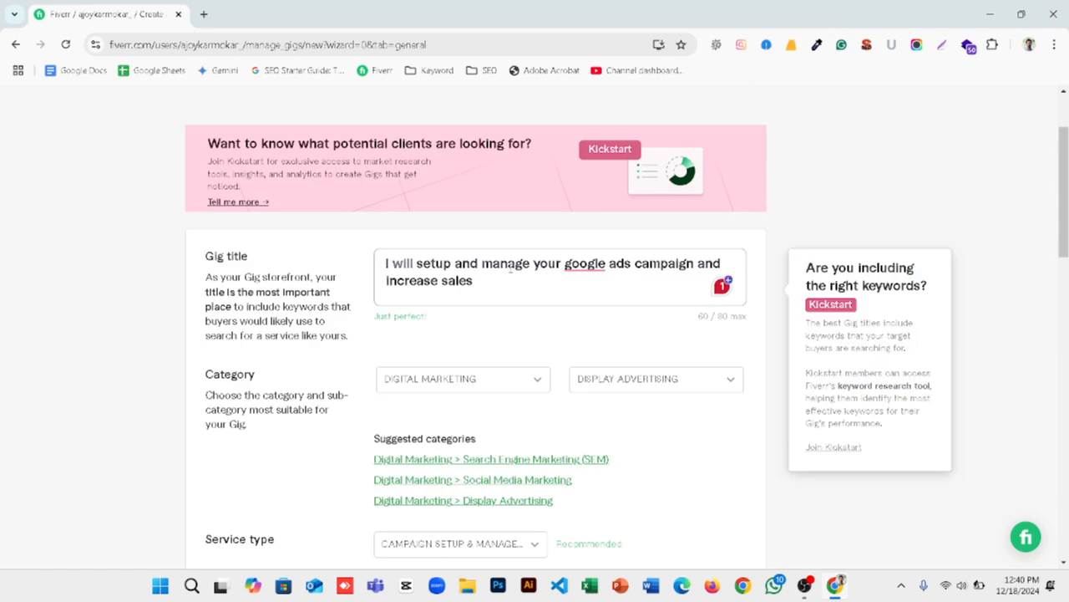
{"action": "left_click_drag", "start_coordinate": [493, 262], "coordinate": [529, 264]}
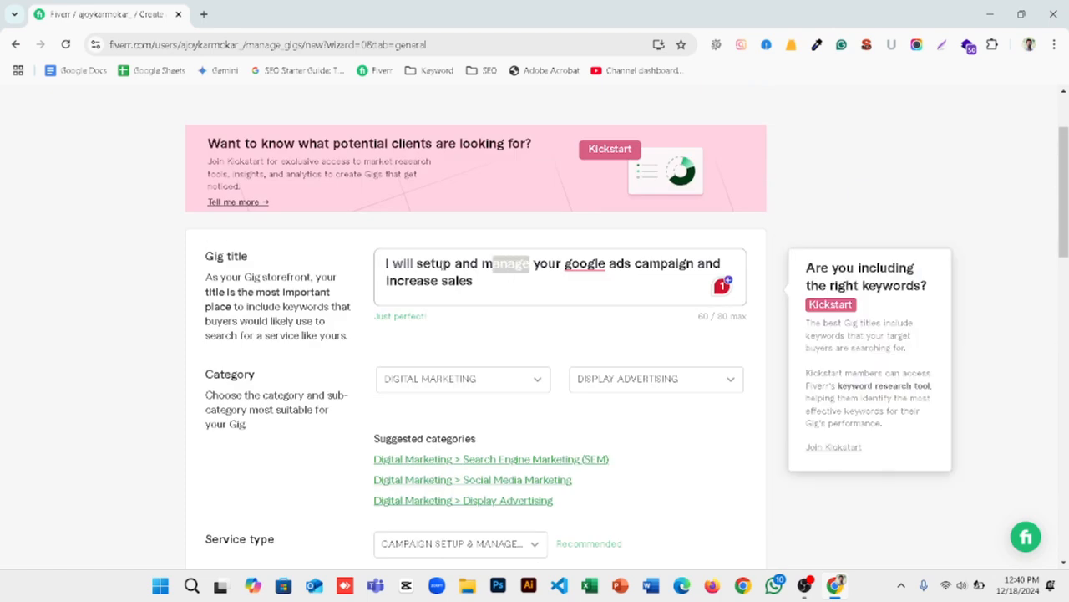
{"action": "left_click_drag", "start_coordinate": [423, 264], "coordinate": [443, 263]}
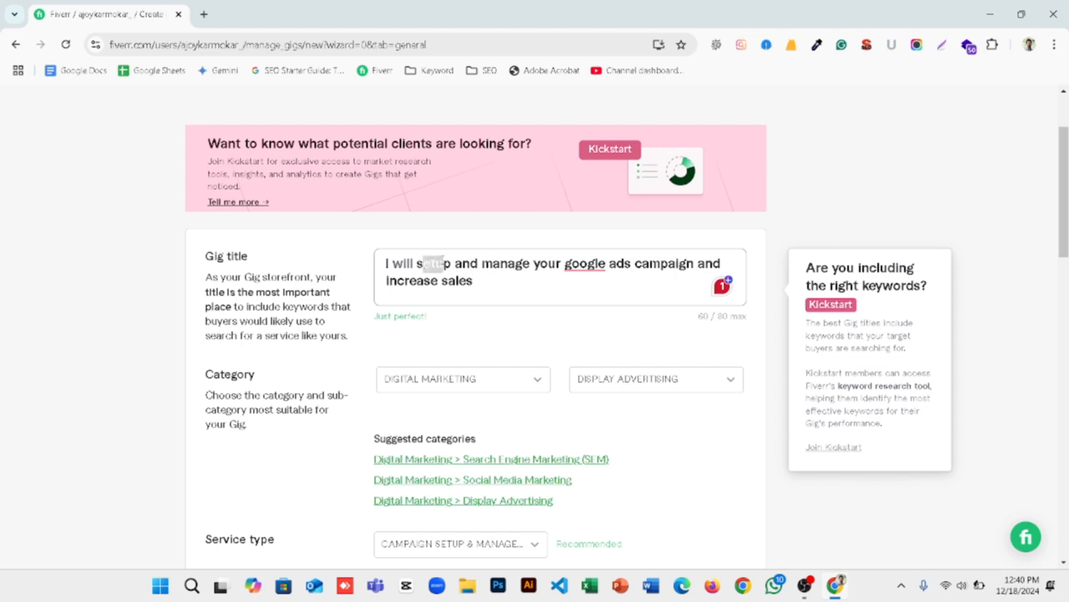
{"action": "left_click", "coordinate": [456, 322]}
{"action": "scroll", "coordinate": [457, 322], "scroll_direction": "down", "scroll_amount": 3}
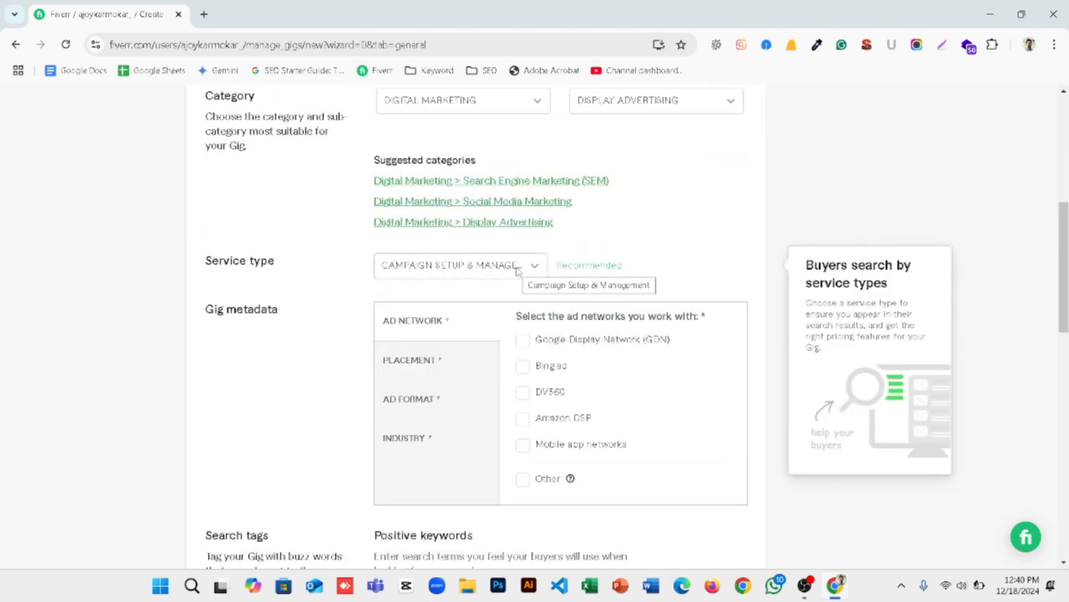
{"action": "left_click_drag", "start_coordinate": [276, 262], "coordinate": [219, 260]}
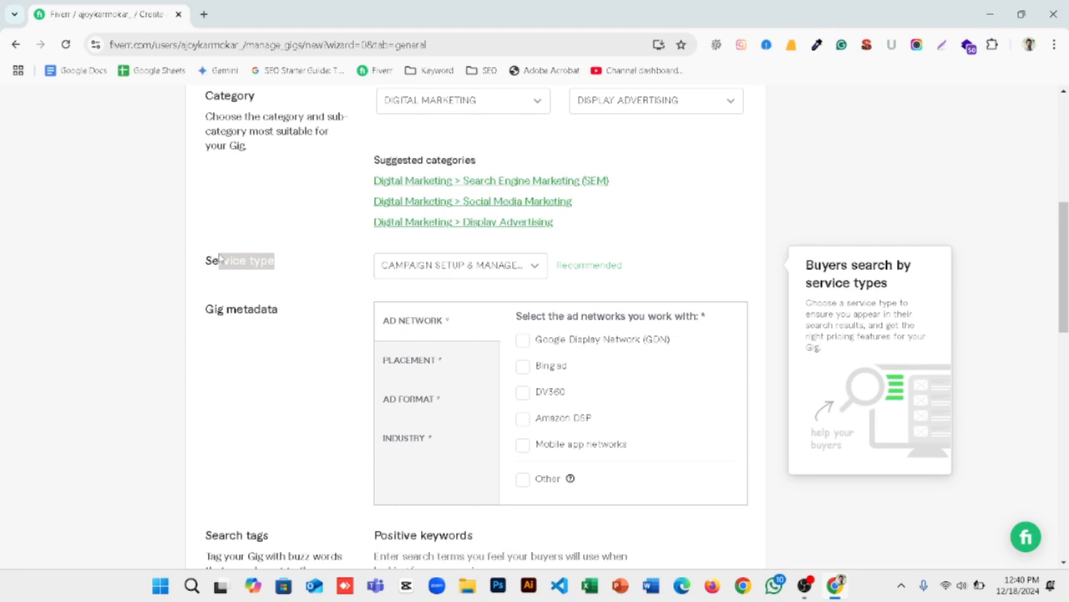
{"action": "left_click", "coordinate": [252, 333]}
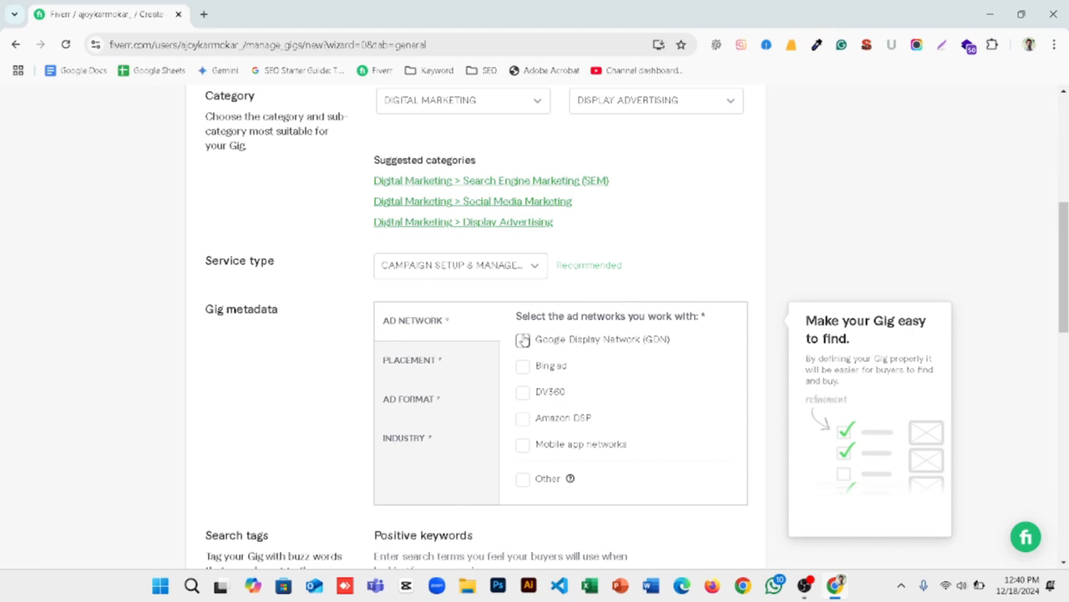
Step: Set the gig's ad network to Google Display Network (GDN) and its placement to All Placements
{"action": "left_click", "coordinate": [522, 339]}
{"action": "left_click", "coordinate": [401, 360]}
{"action": "left_click", "coordinate": [556, 347]}
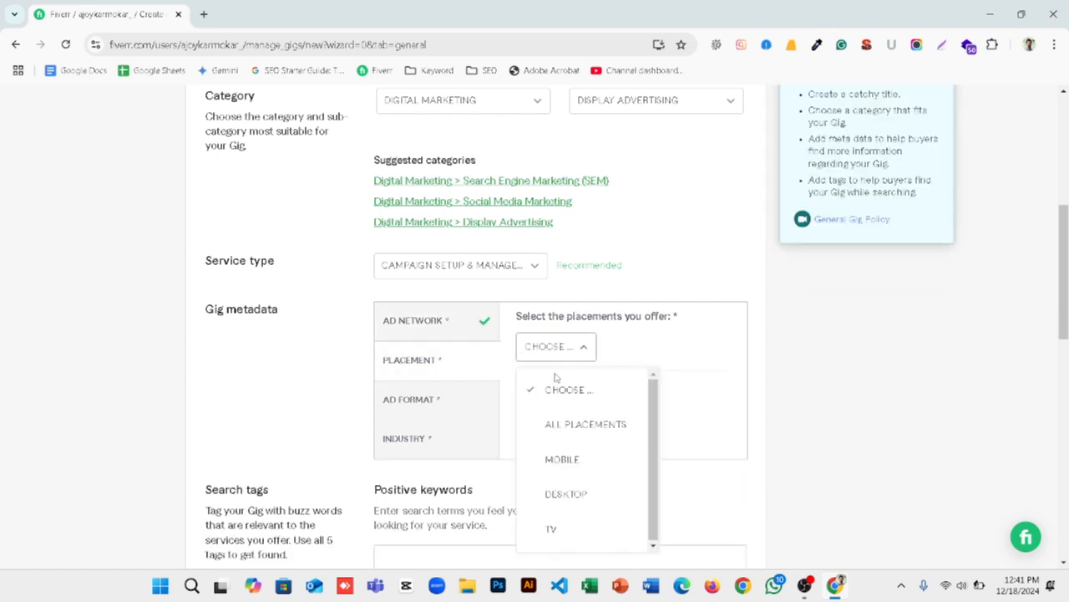
{"action": "left_click", "coordinate": [565, 423]}
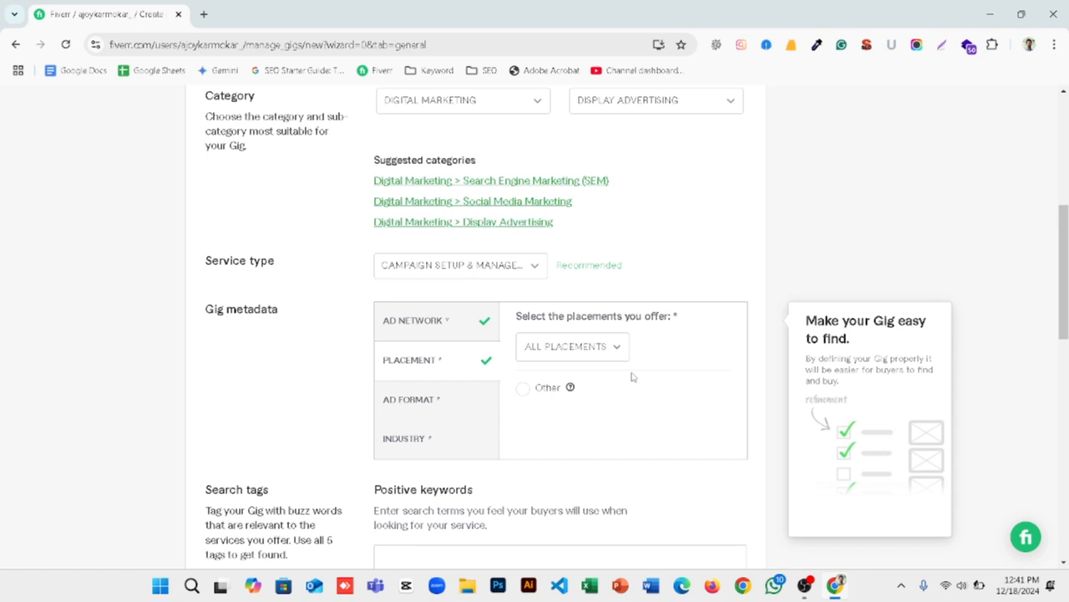
Step: Select Image (static), Video and Text as the gig's ad formats
{"action": "left_click", "coordinate": [407, 399]}
{"action": "left_click", "coordinate": [524, 342]}
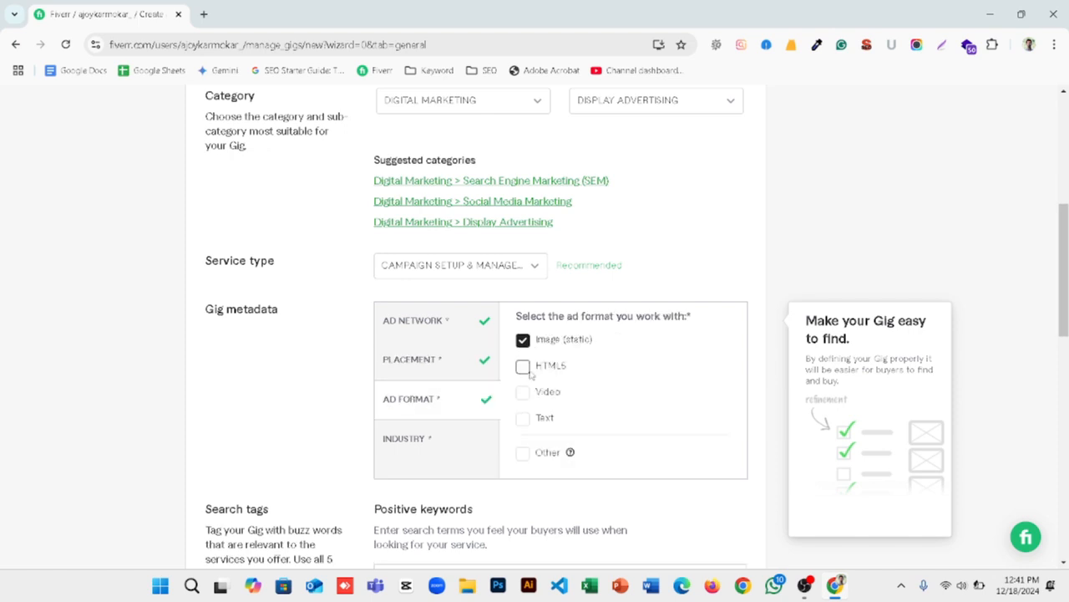
{"action": "left_click", "coordinate": [523, 394]}
{"action": "left_click", "coordinate": [524, 419]}
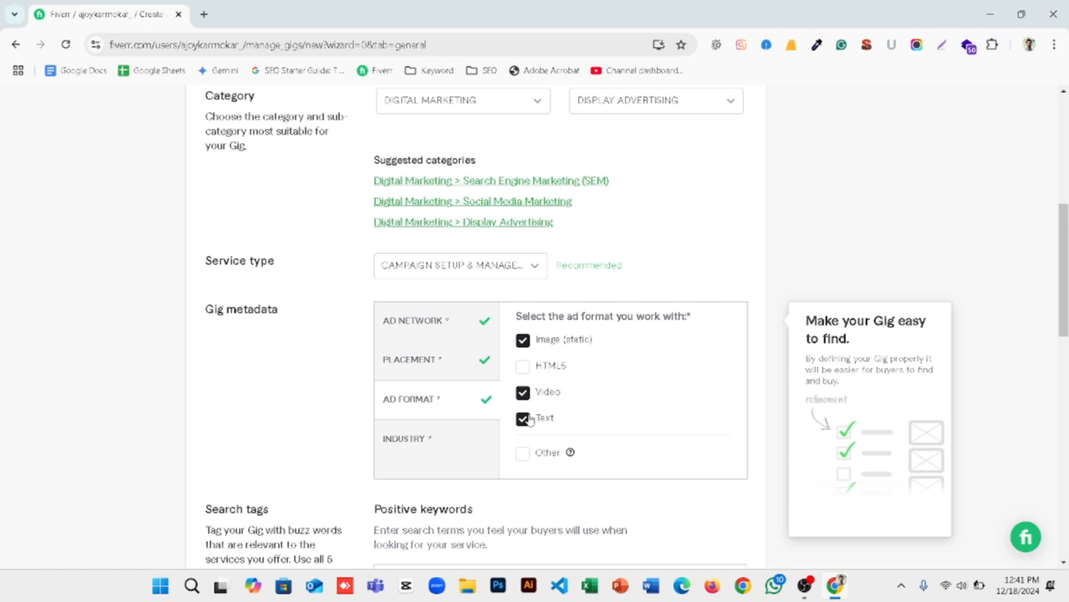
{"action": "left_click", "coordinate": [418, 446]}
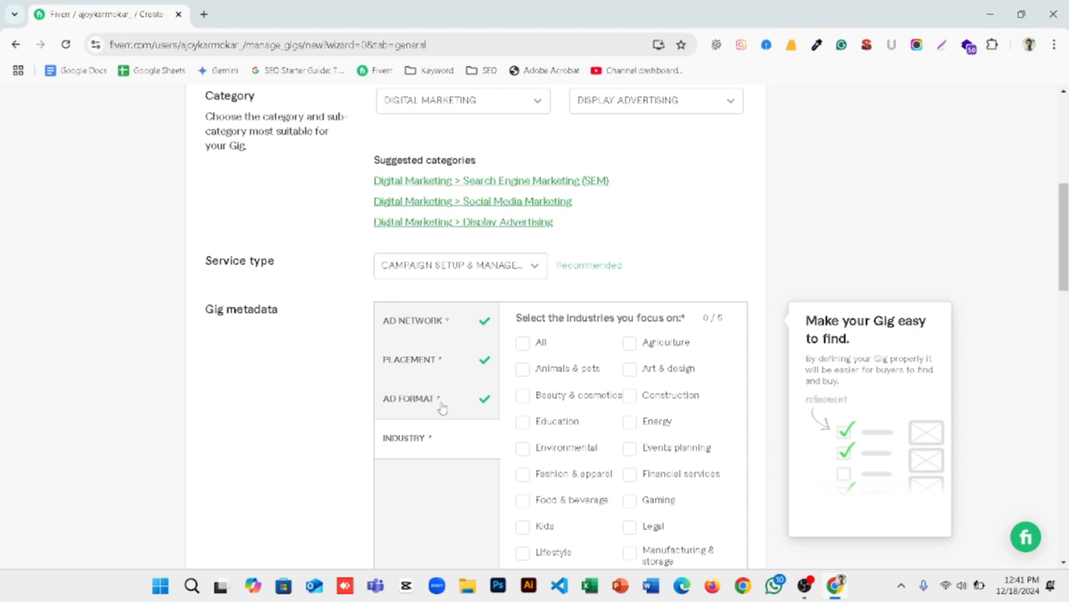
{"action": "left_click", "coordinate": [442, 407]}
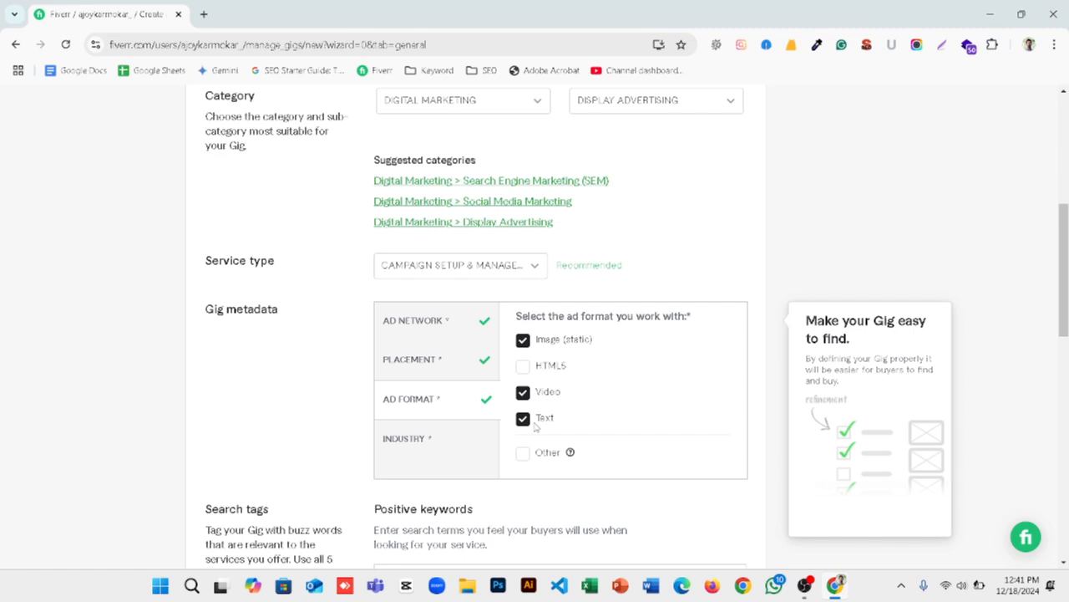
Step: Select the industries All, Fashion & apparel, Beauty & cosmetics, Marketing & advertising, and Services for the gig
{"action": "left_click", "coordinate": [409, 449]}
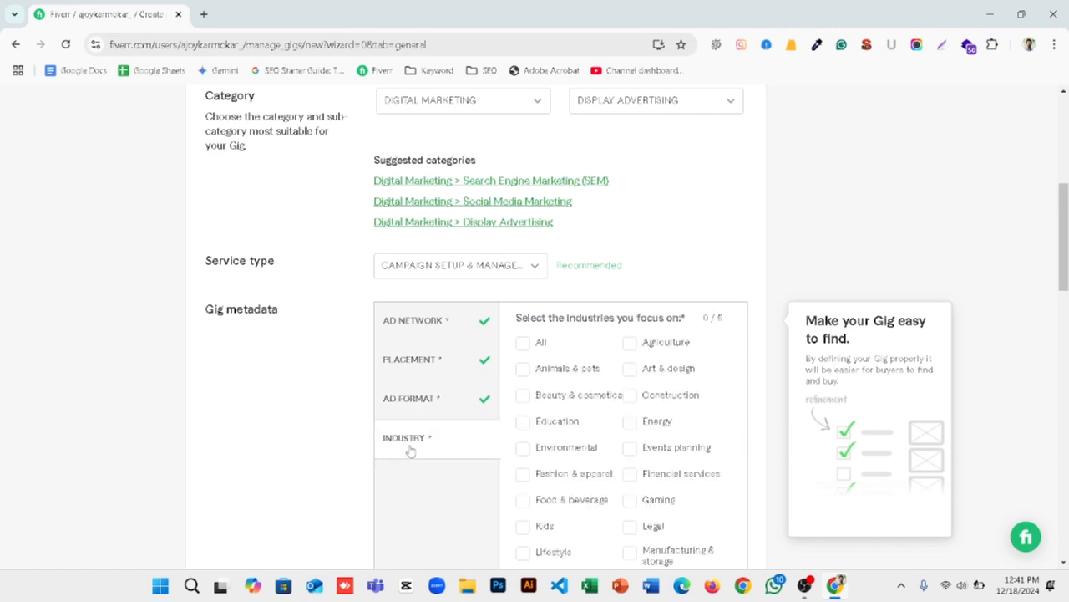
{"action": "left_click", "coordinate": [523, 343]}
{"action": "scroll", "coordinate": [707, 334], "scroll_direction": "down", "scroll_amount": 1}
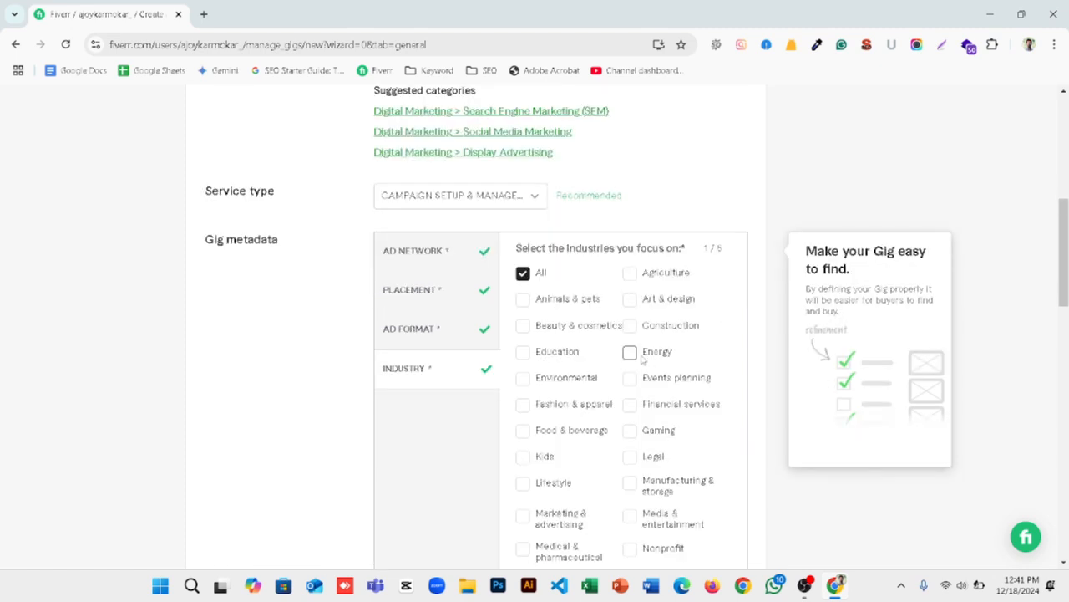
{"action": "left_click", "coordinate": [523, 406]}
{"action": "left_click", "coordinate": [523, 327]}
{"action": "scroll", "coordinate": [535, 332], "scroll_direction": "down", "scroll_amount": 2}
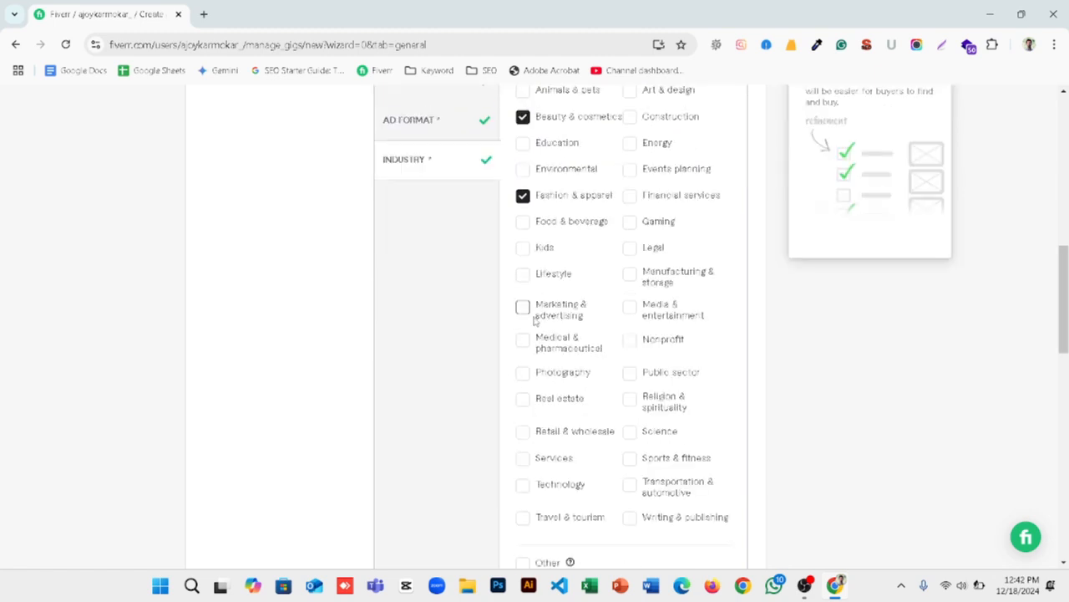
{"action": "left_click", "coordinate": [523, 306]}
{"action": "left_click", "coordinate": [523, 457]}
{"action": "scroll", "coordinate": [622, 340], "scroll_direction": "up", "scroll_amount": 2}
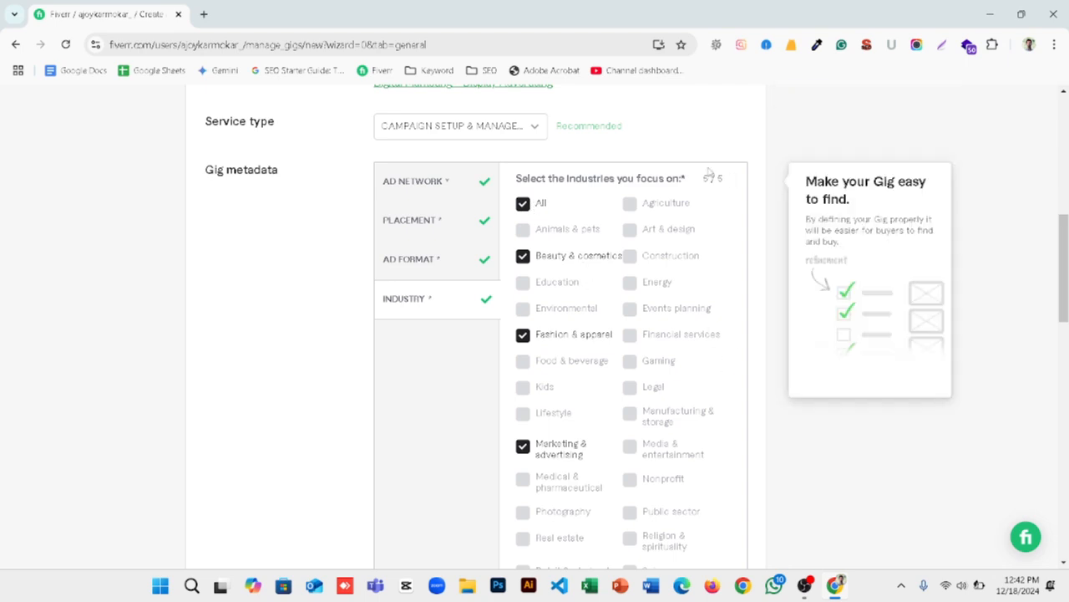
{"action": "left_click_drag", "start_coordinate": [726, 180], "coordinate": [702, 179]}
{"action": "left_click", "coordinate": [719, 210]}
{"action": "scroll", "coordinate": [609, 384], "scroll_direction": "up", "scroll_amount": 3}
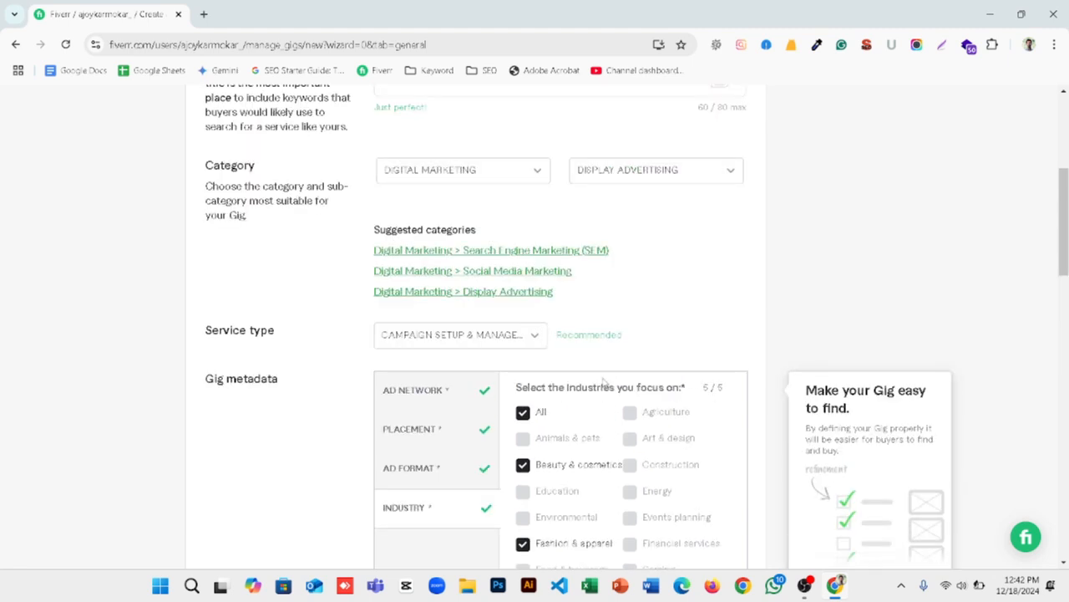
Step: Add "google adwords" and "google ppc" as positive keywords in the gig's search tags
{"action": "scroll", "coordinate": [605, 381], "scroll_direction": "down", "scroll_amount": 8}
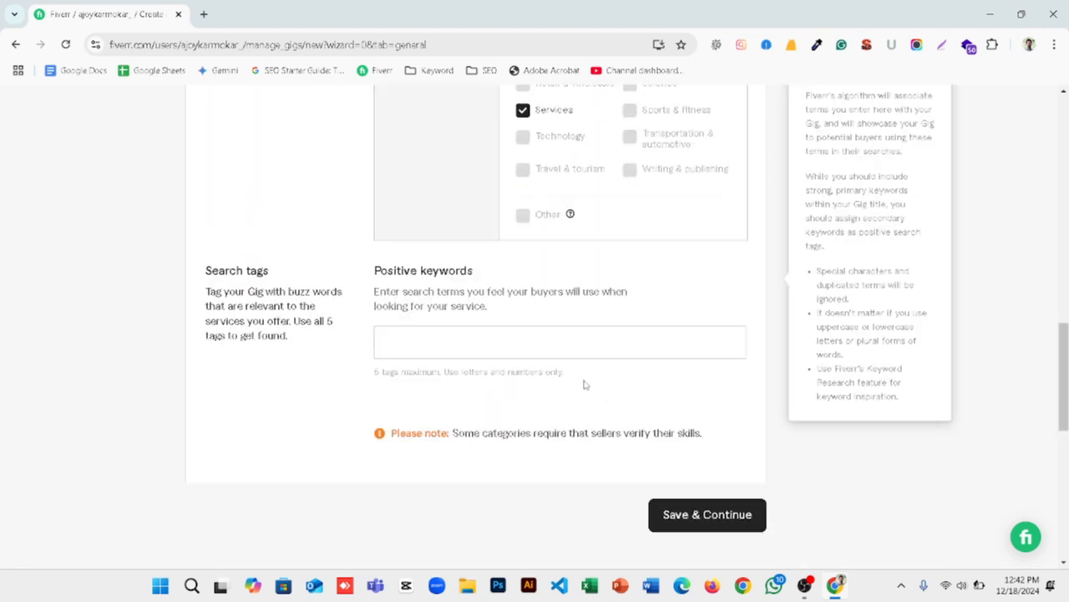
{"action": "left_click", "coordinate": [506, 327]}
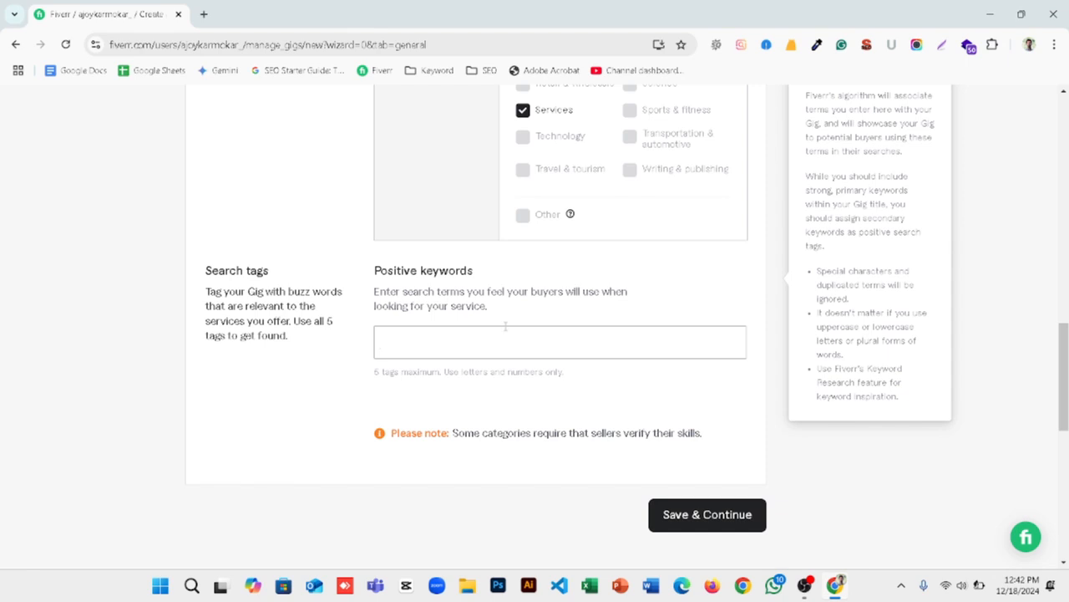
{"action": "type", "text": "google"}
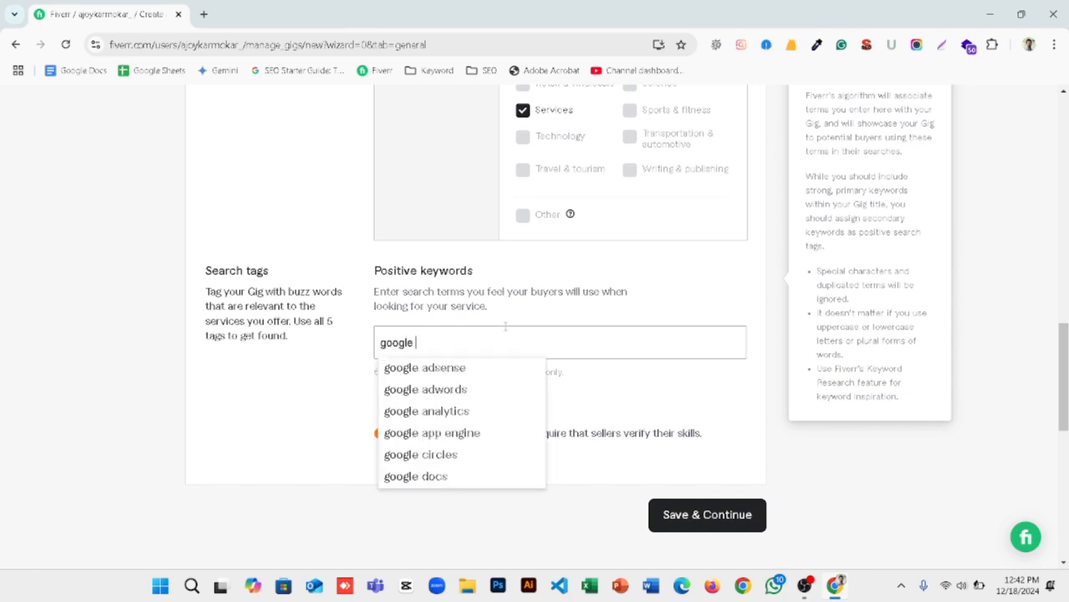
{"action": "left_click", "coordinate": [436, 390]}
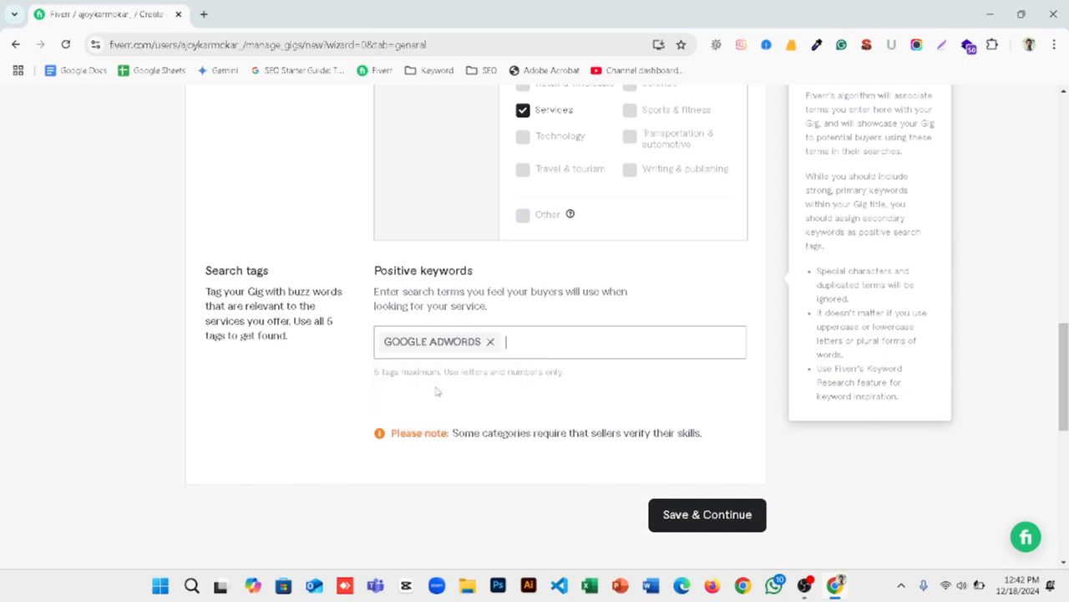
{"action": "type", "text": "goo"}
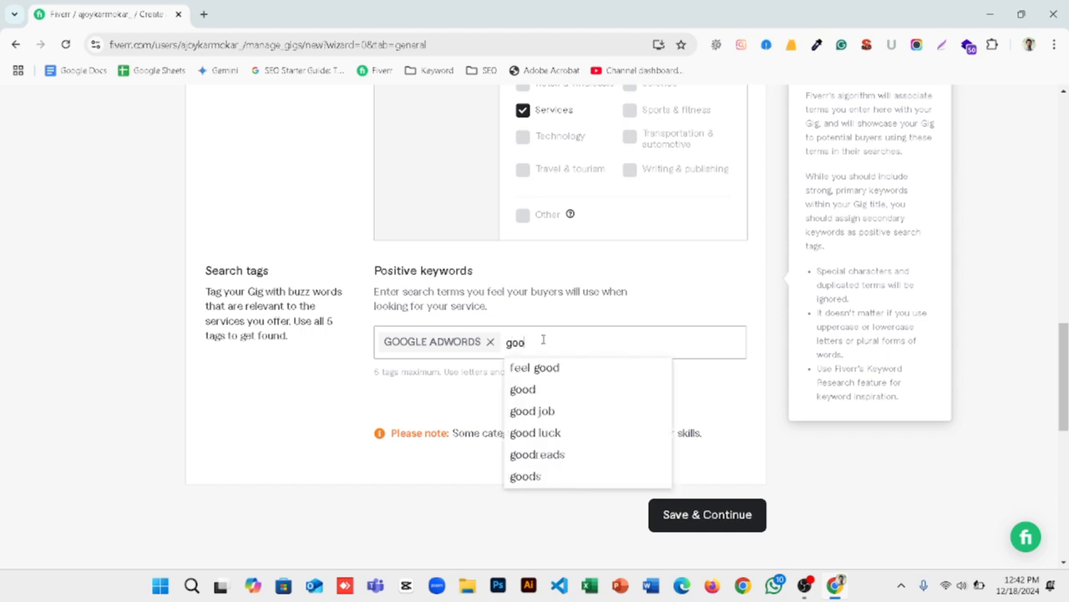
{"action": "type", "text": "gle "}
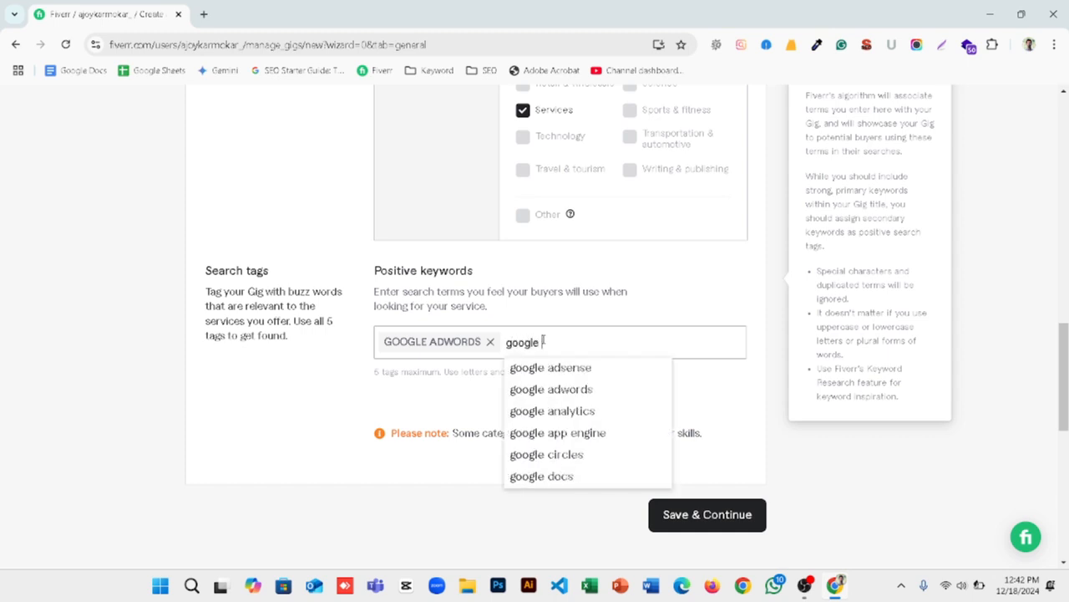
{"action": "type", "text": "ppc"}
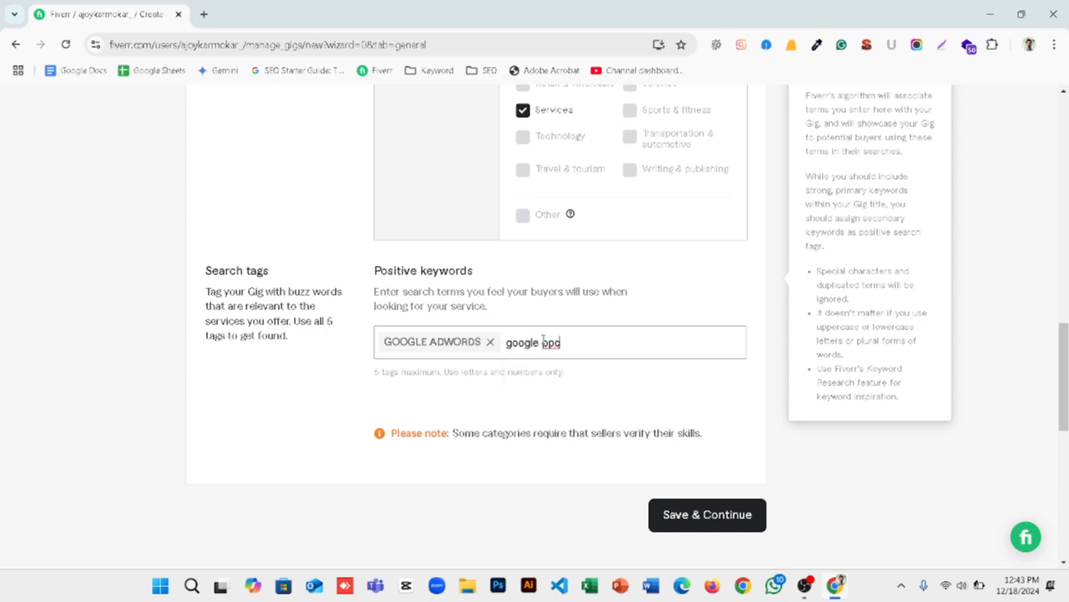
{"action": "key", "text": "Return"}
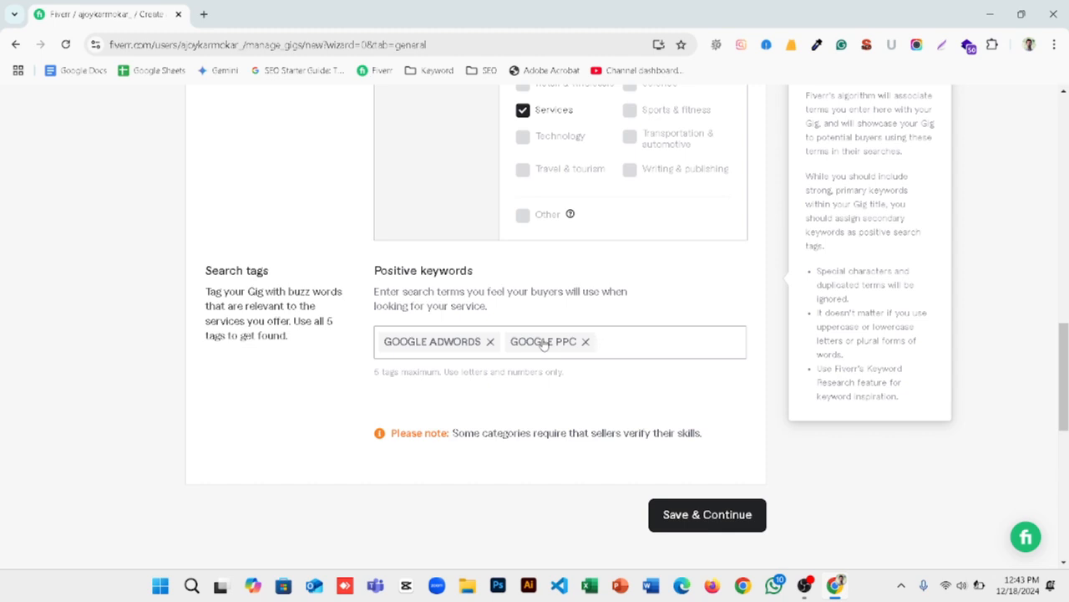
Step: Add "ppc campaign" as a positive keyword in the gig's search tags
{"action": "type", "text": "ppc "}
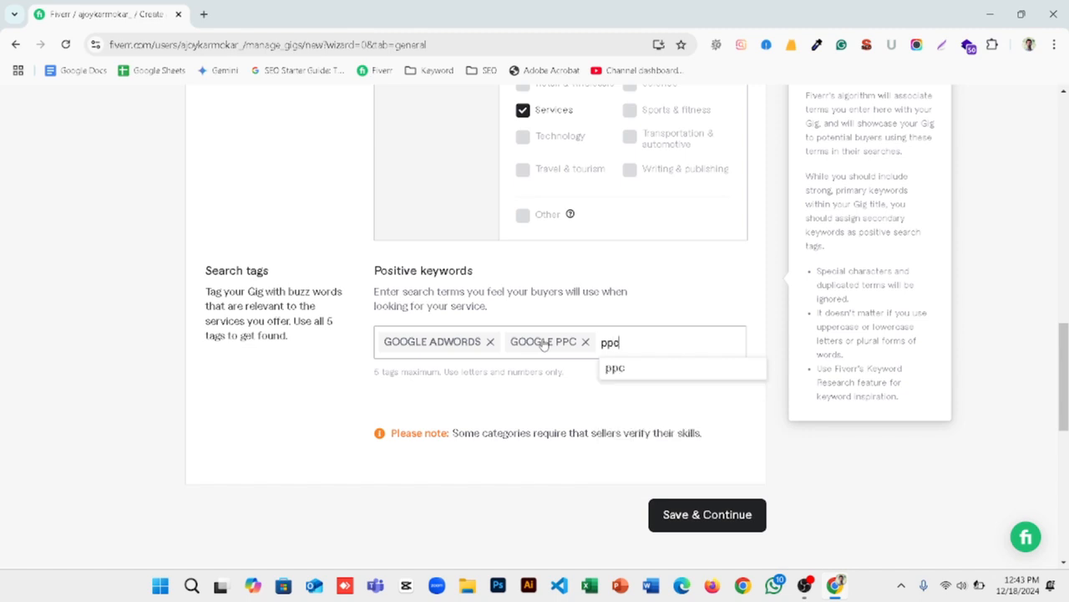
{"action": "type", "text": "cam"}
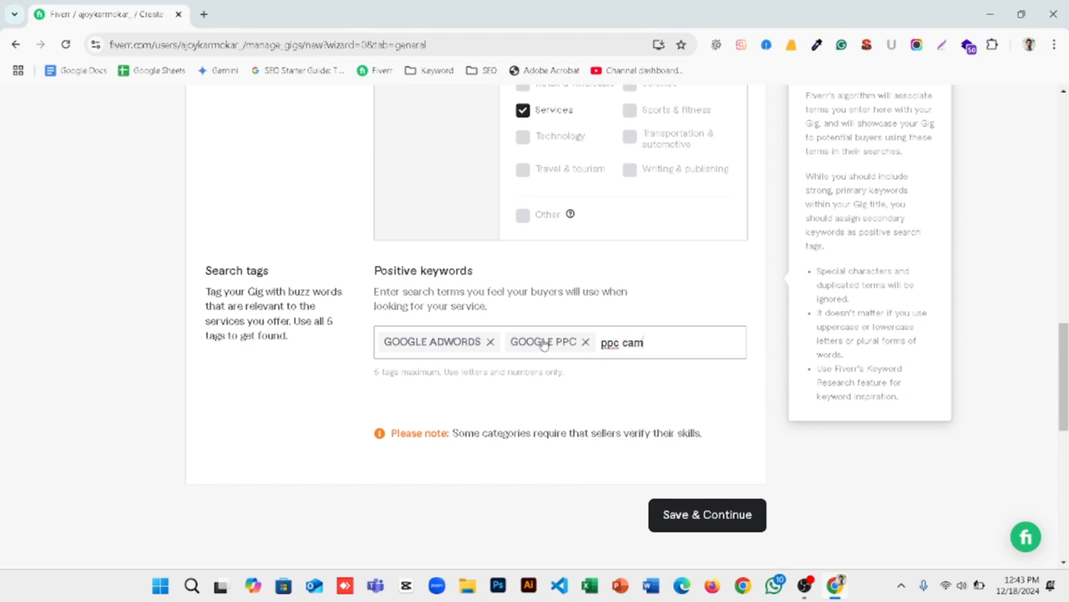
{"action": "type", "text": "paign"}
{"action": "key", "text": "Return"}
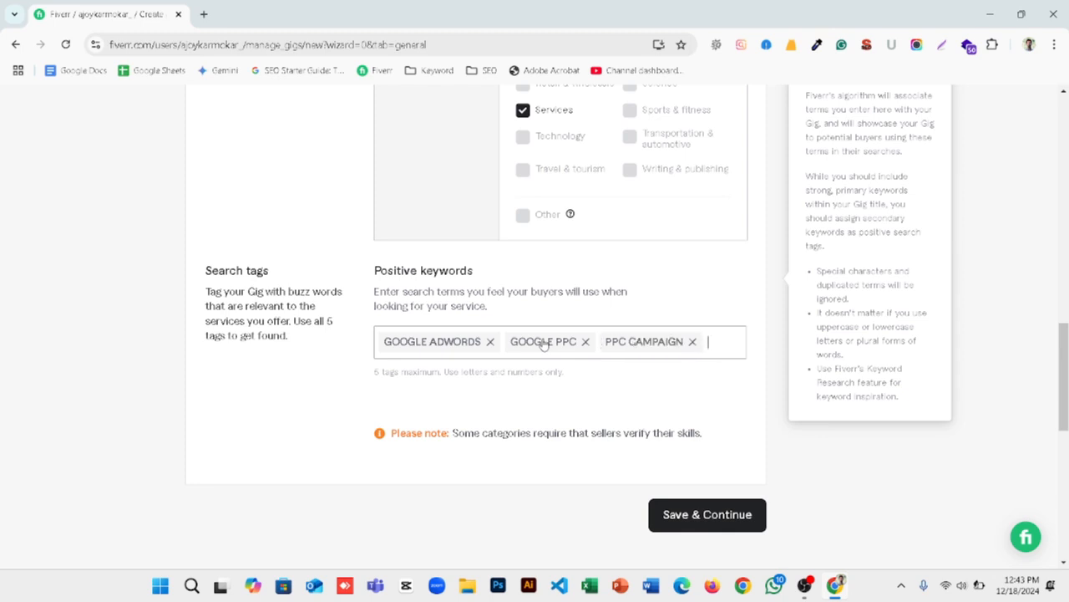
Step: Add "adwords" and "google ads" as positive keywords in the gig's search tags
{"action": "type", "text": "adwords"}
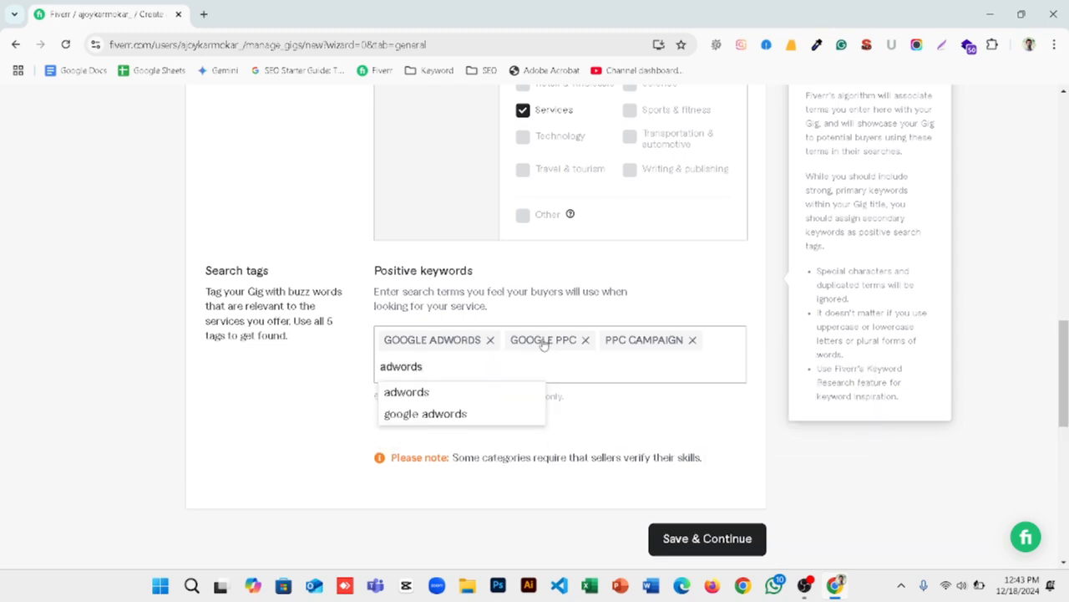
{"action": "left_click", "coordinate": [491, 397]}
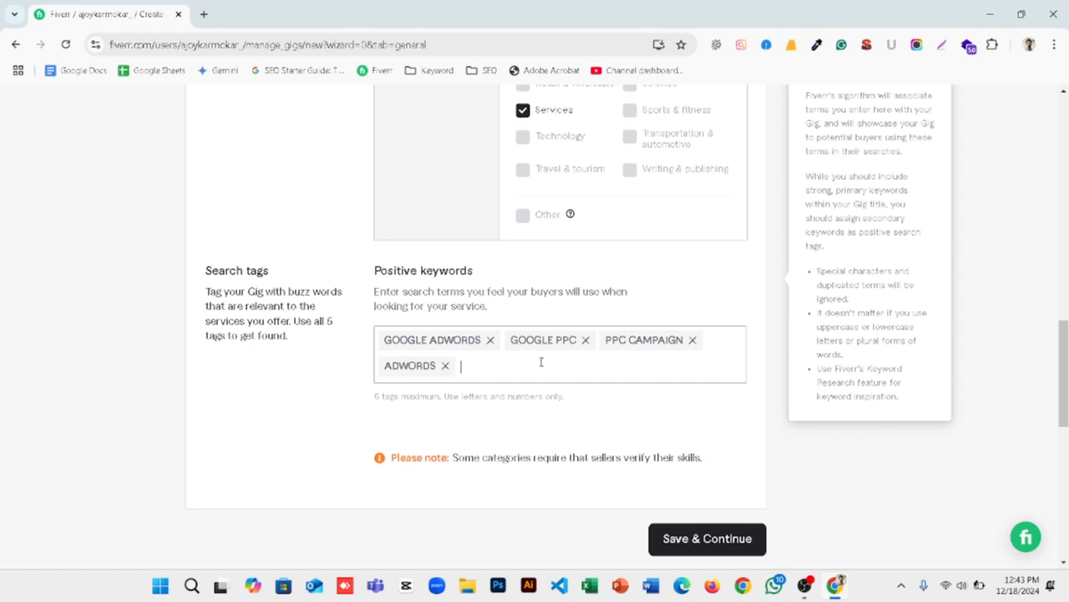
{"action": "type", "text": "google "}
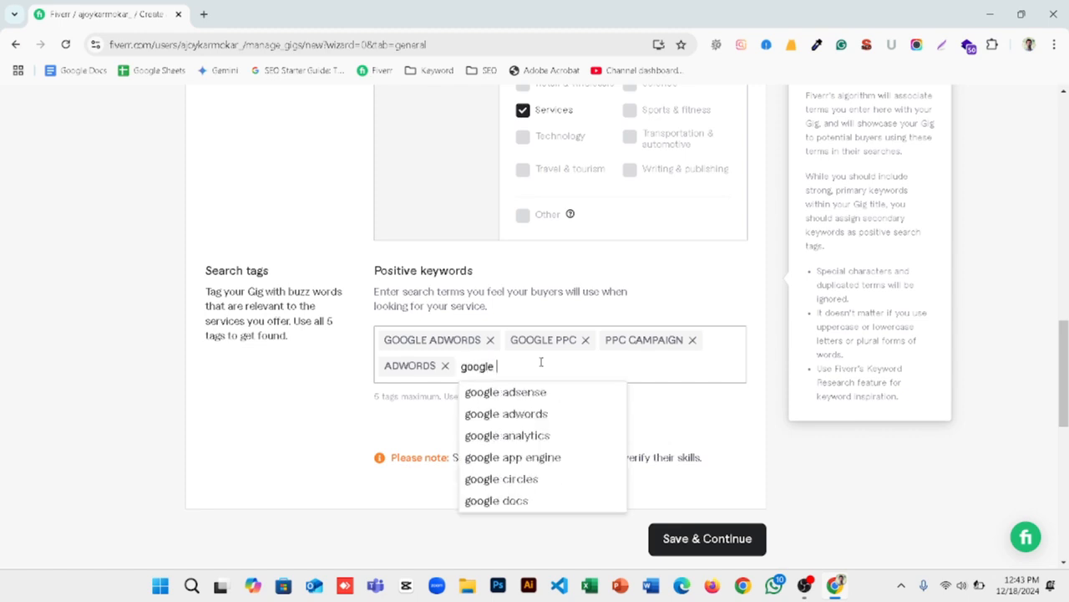
{"action": "type", "text": "ads"}
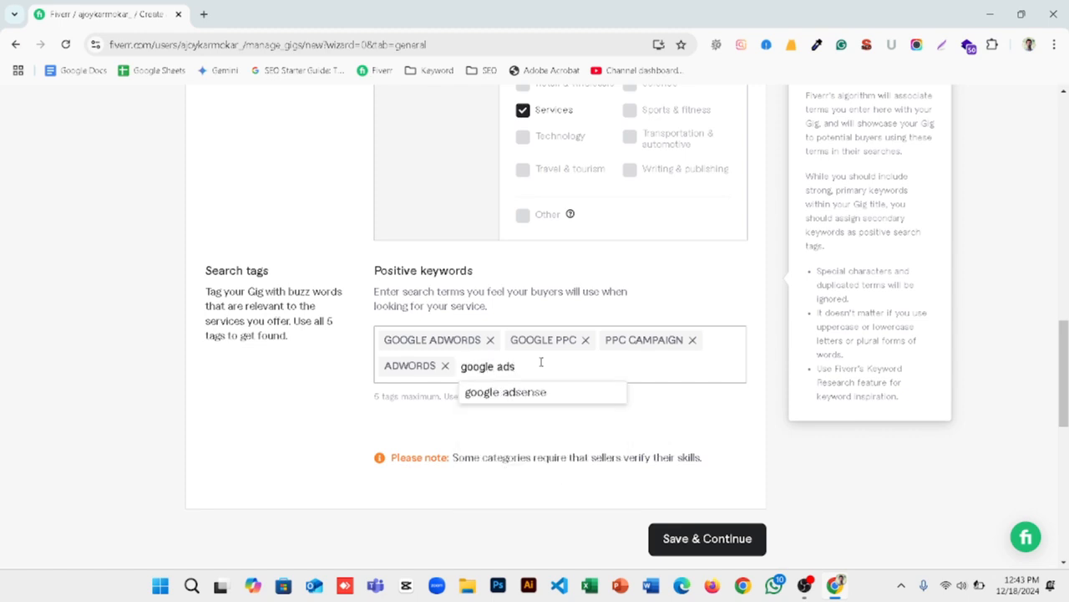
{"action": "key", "text": "Return"}
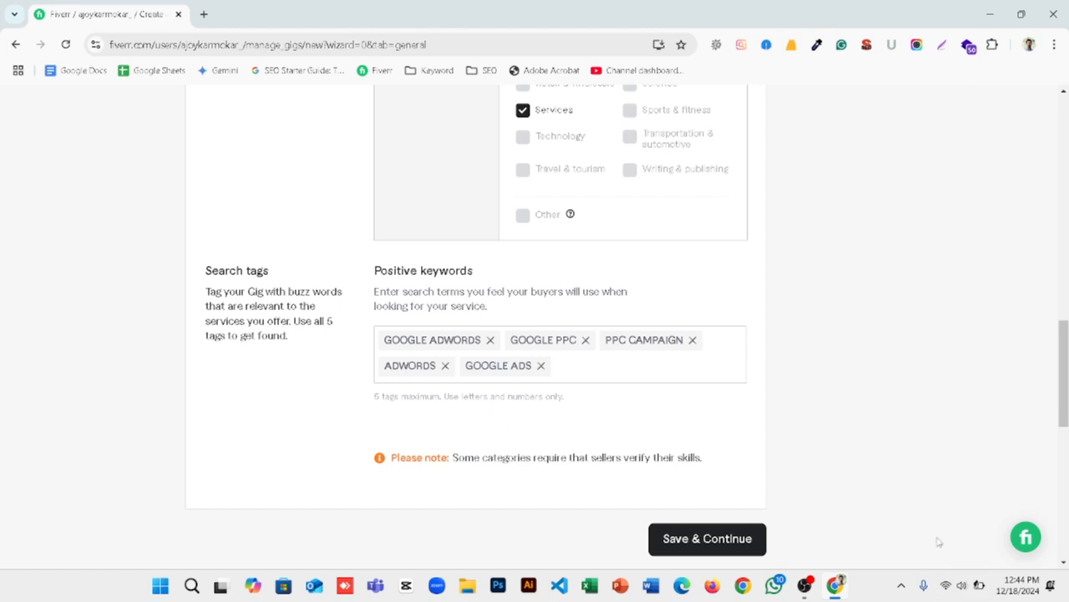
Step: Save the gig overview, continue to the pricing stage, and dismiss the stock media introduction tour
{"action": "left_click", "coordinate": [701, 539]}
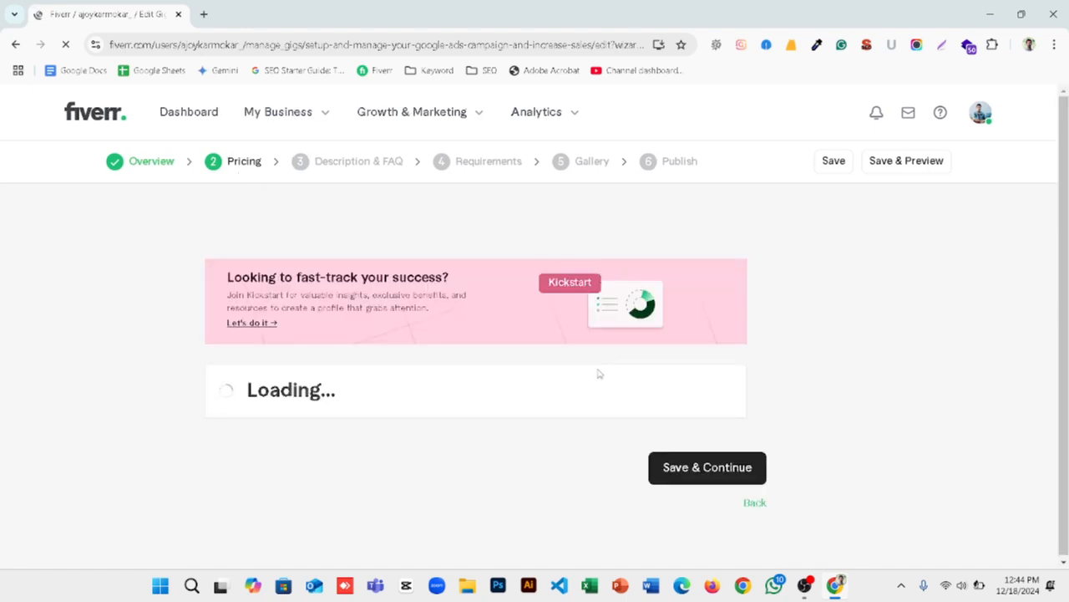
{"action": "scroll", "coordinate": [574, 390], "scroll_direction": "down", "scroll_amount": 1}
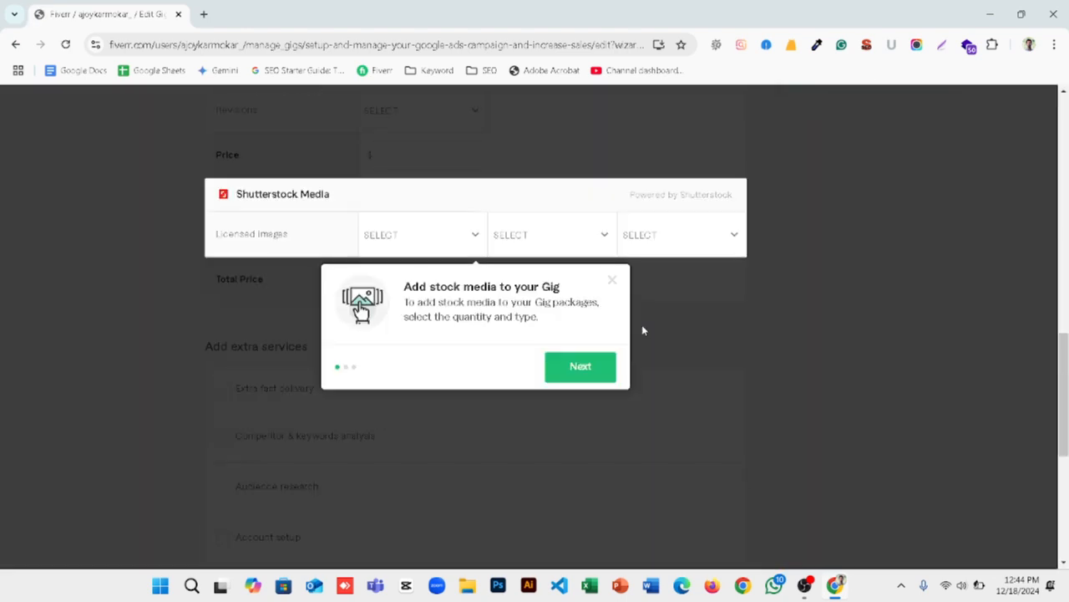
{"action": "left_click", "coordinate": [579, 367]}
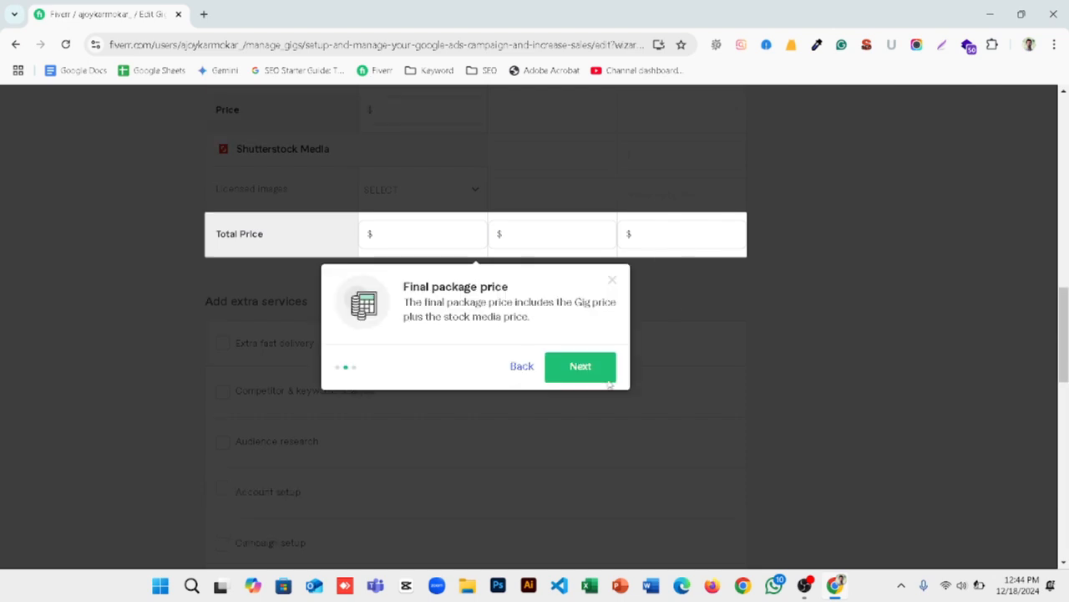
{"action": "left_click", "coordinate": [581, 367]}
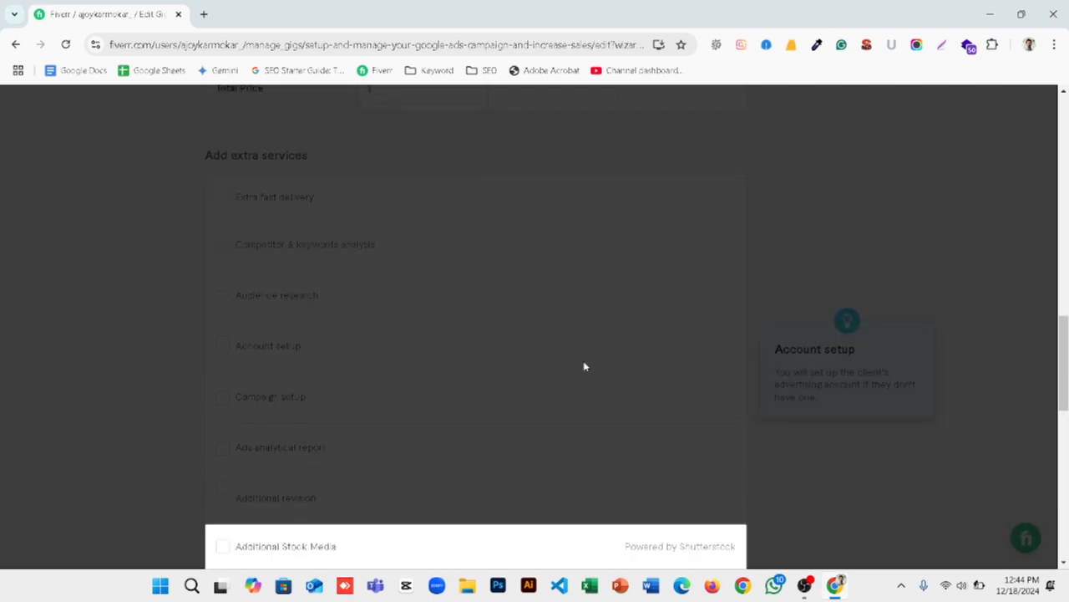
{"action": "left_click", "coordinate": [613, 278]}
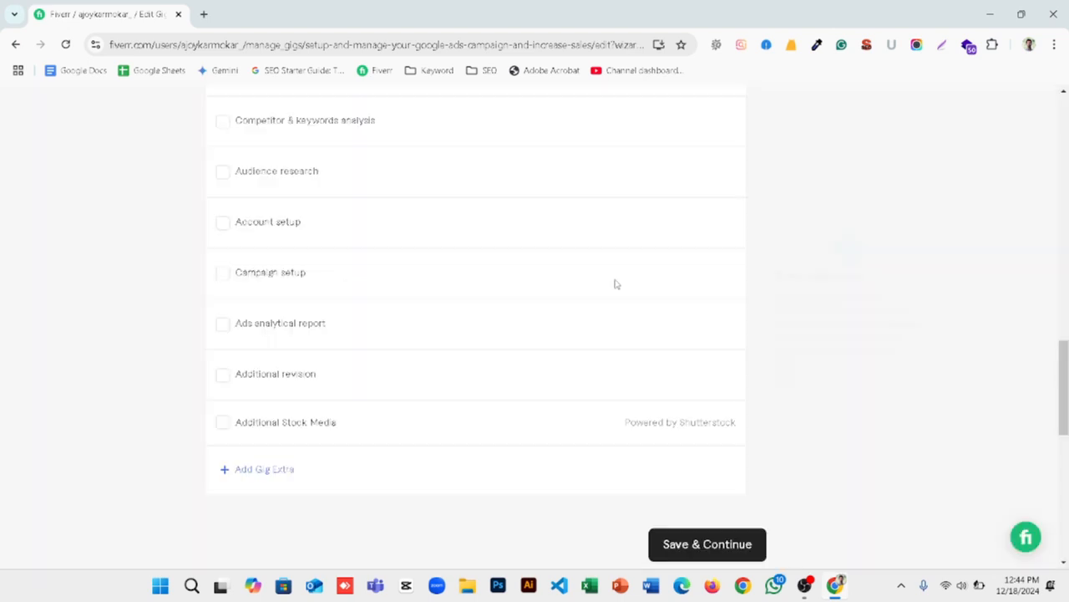
Step: Enable offering packages in the Scope & Pricing section so the gig has Basic, Standard and Premium tiers
{"action": "scroll", "coordinate": [707, 275], "scroll_direction": "up", "scroll_amount": 8}
{"action": "scroll", "coordinate": [701, 274], "scroll_direction": "up", "scroll_amount": 5}
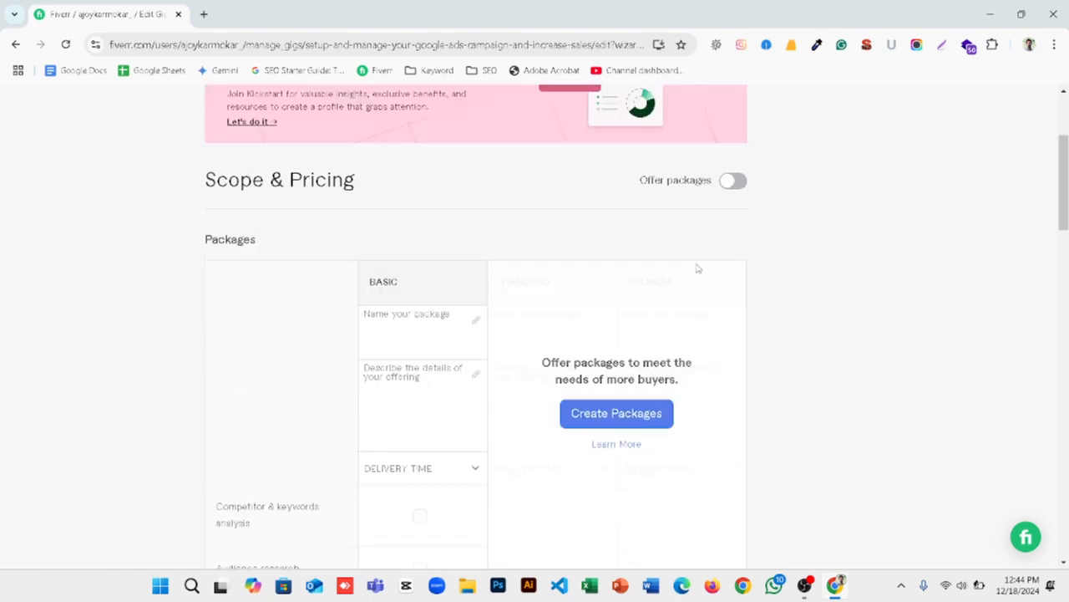
{"action": "left_click", "coordinate": [725, 184]}
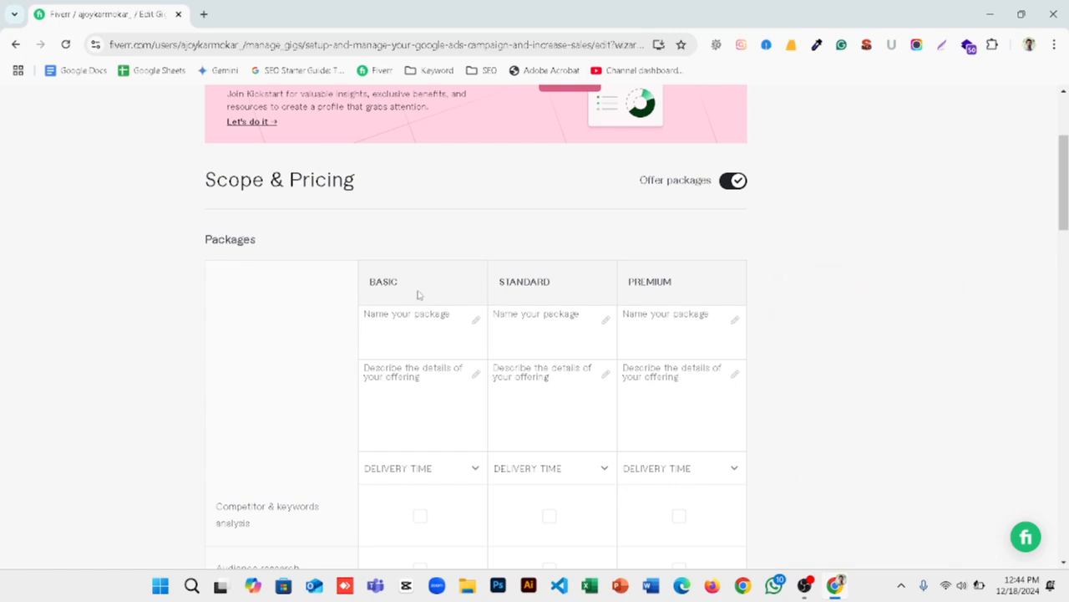
Step: Name the three packages Basic, Standard and Premium, matching their column headings
{"action": "left_click_drag", "start_coordinate": [400, 282], "coordinate": [366, 282]}
{"action": "left_click", "coordinate": [388, 312]}
{"action": "type", "text": "Basic"}
{"action": "left_click_drag", "start_coordinate": [552, 290], "coordinate": [467, 288]}
{"action": "left_click", "coordinate": [508, 311]}
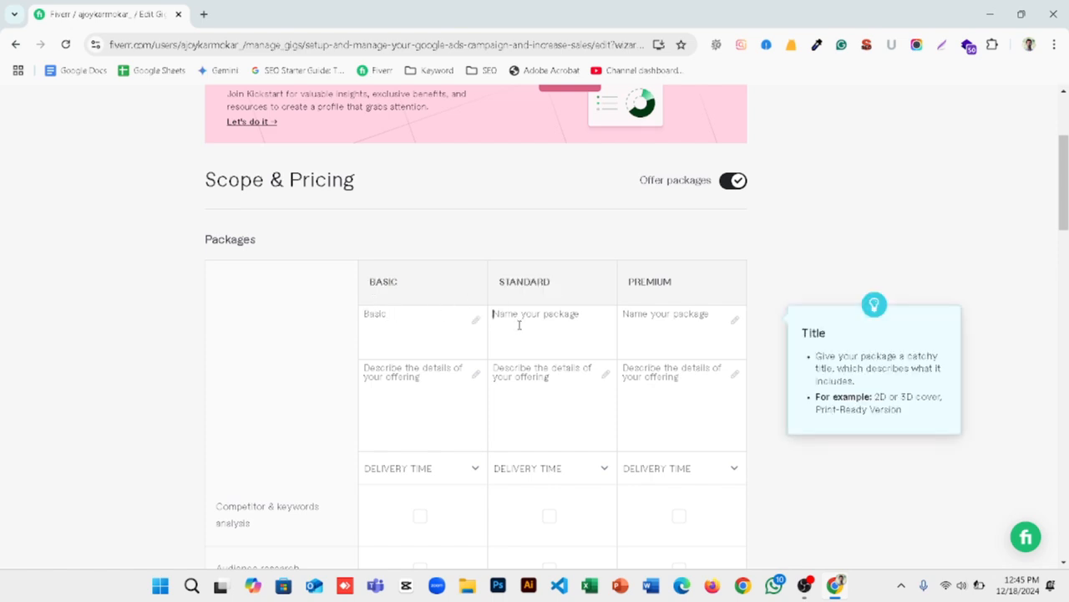
{"action": "type", "text": "Standard"}
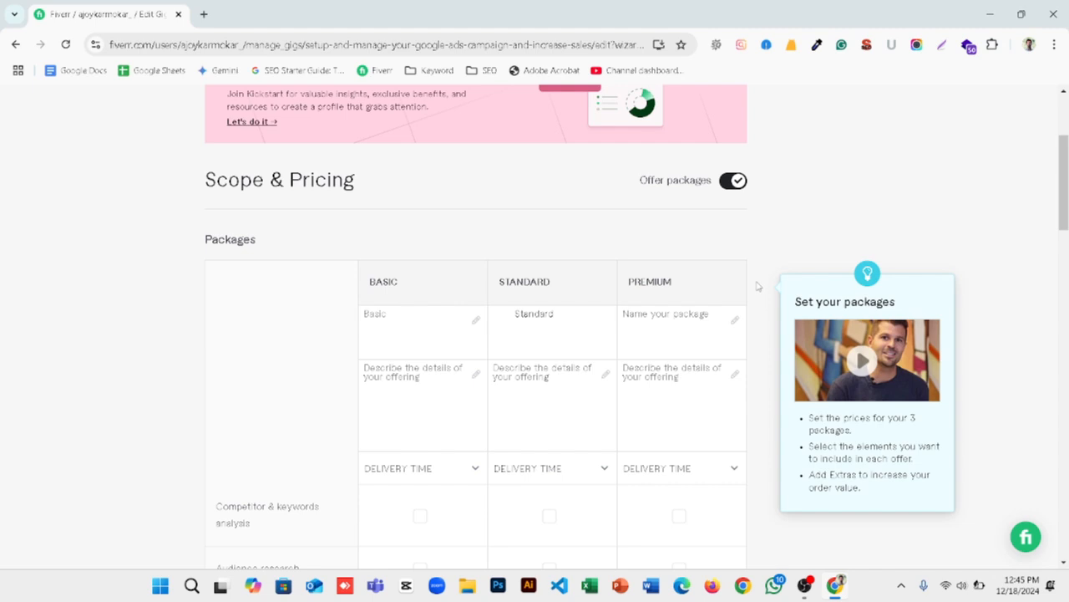
{"action": "left_click_drag", "start_coordinate": [694, 281], "coordinate": [620, 279]}
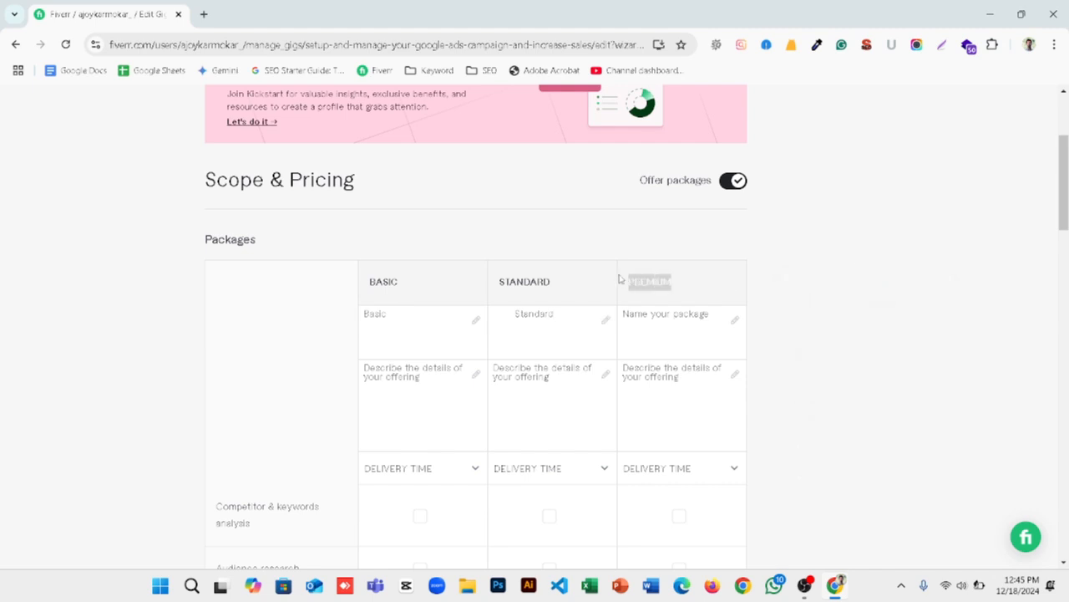
{"action": "left_click", "coordinate": [664, 329]}
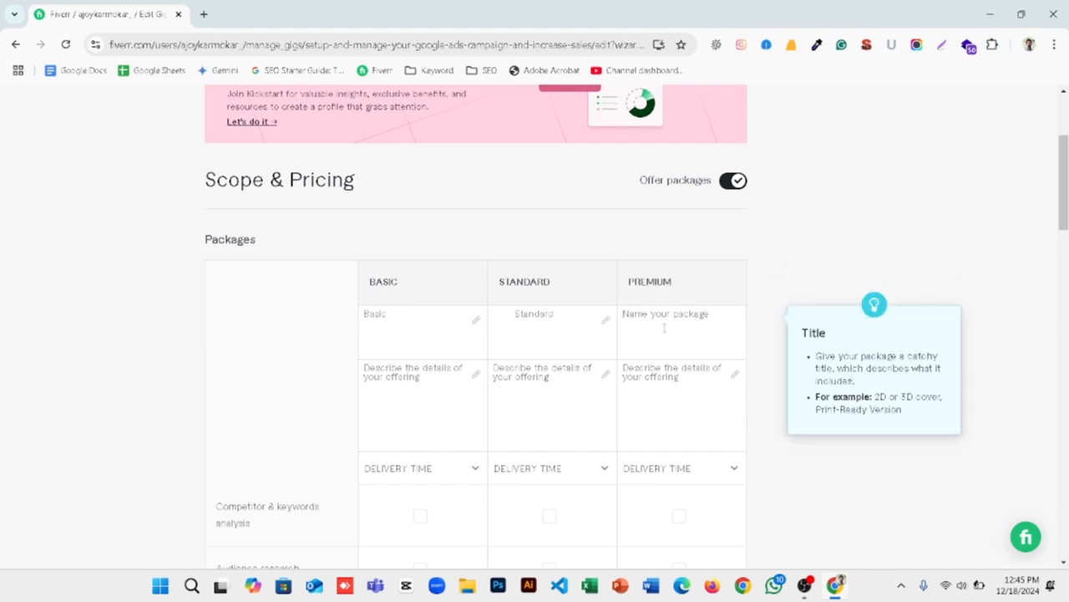
{"action": "type", "text": "Premium"}
Step: Enter "I create your ads account" as the Basic package description
{"action": "scroll", "coordinate": [668, 318], "scroll_direction": "down", "scroll_amount": 1}
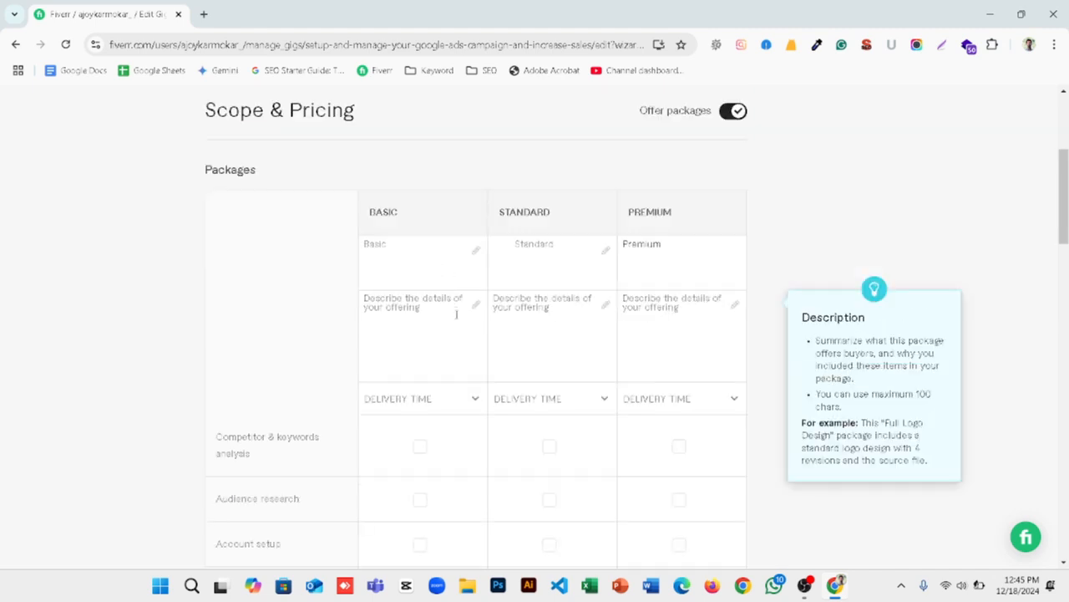
{"action": "left_click", "coordinate": [428, 313]}
{"action": "type", "text": "I cre"}
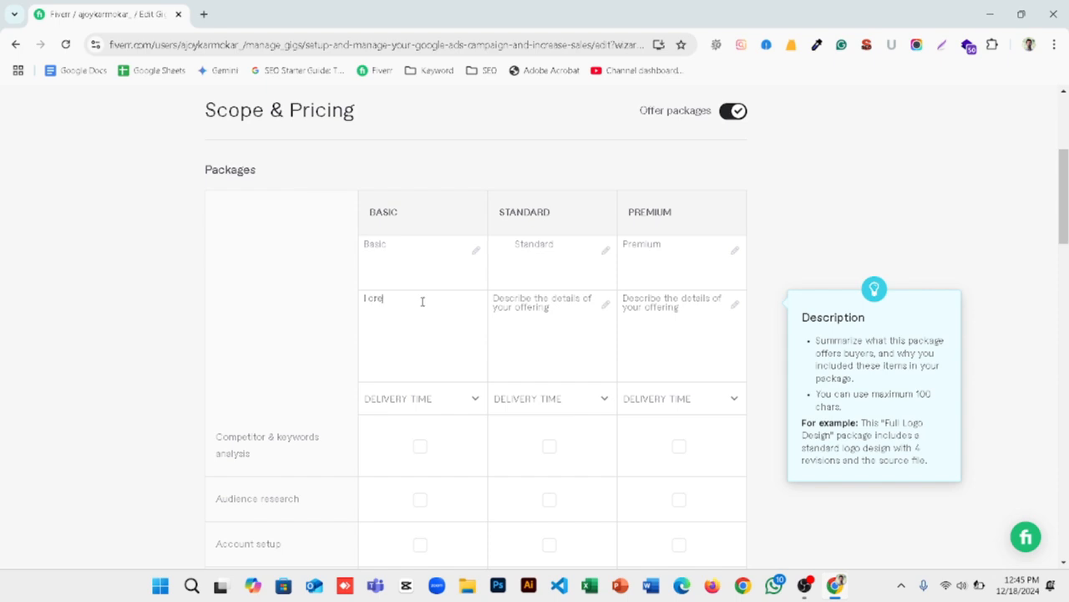
{"action": "type", "text": "ate your ads account"}
Step: Enter "I create your ads campaign" as the Standard package description
{"action": "left_click", "coordinate": [526, 298]}
{"action": "type", "text": "I"}
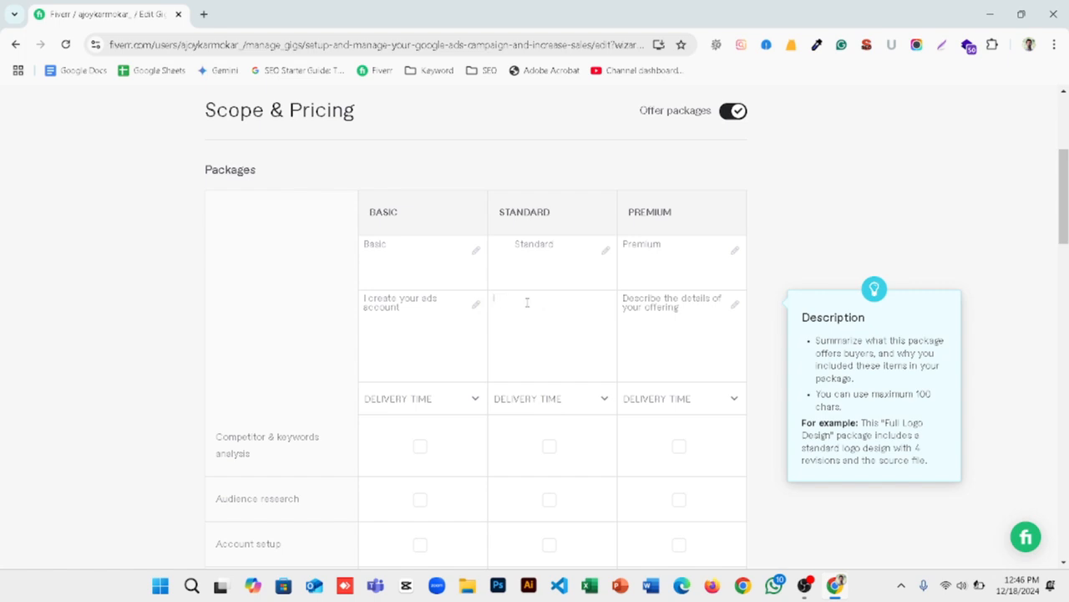
{"action": "type", "text": " create your "}
{"action": "type", "text": "ads cap"}
{"action": "key", "text": "BackSpace"}
{"action": "type", "text": "mpaign"}
{"action": "right_click", "coordinate": [511, 301]}
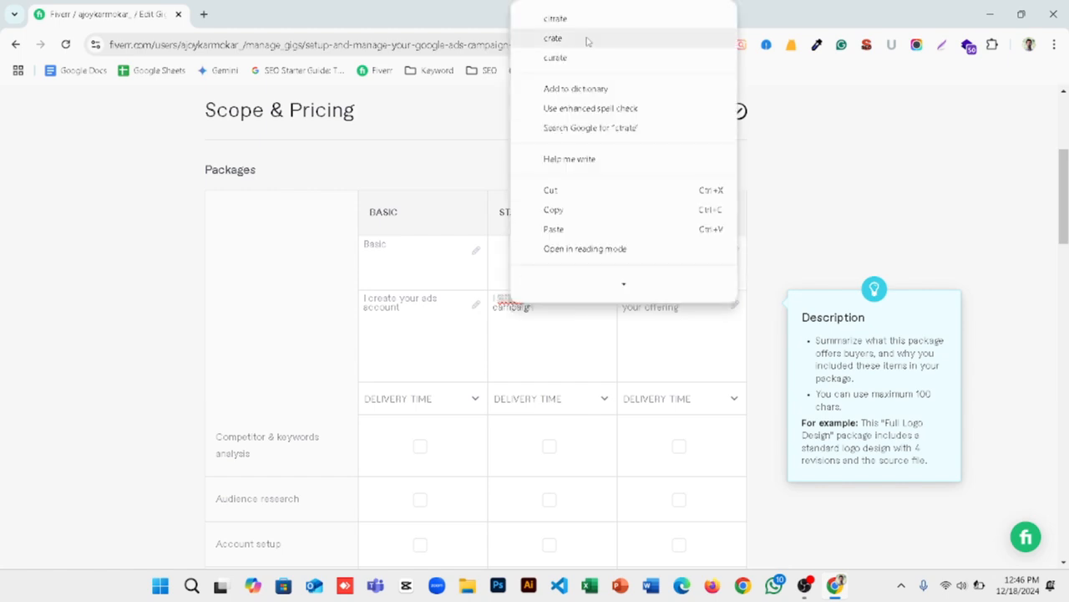
{"action": "left_click", "coordinate": [499, 343]}
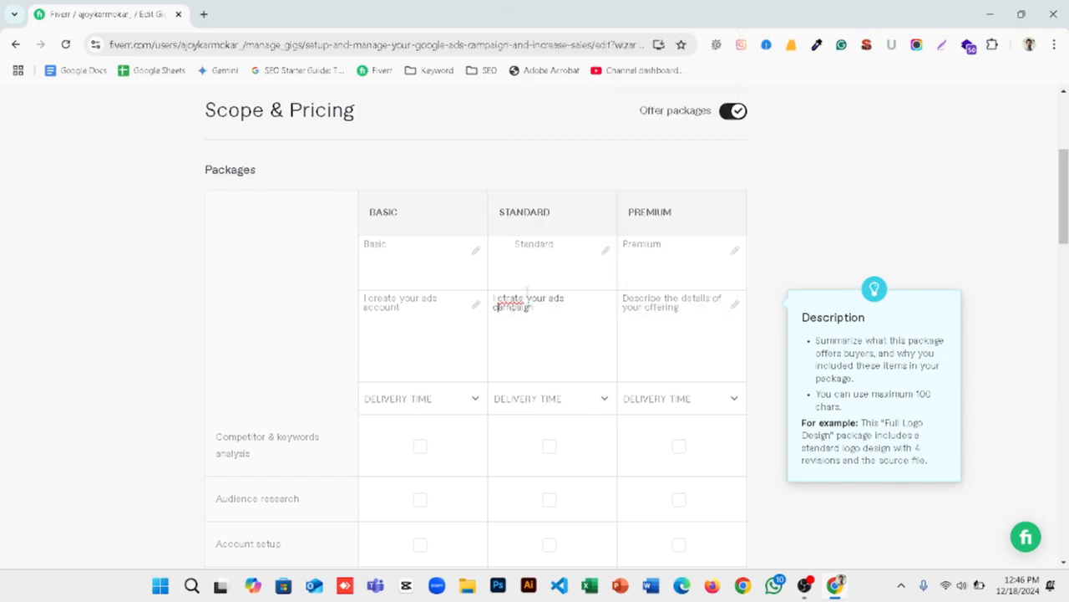
Step: Raise the screen brightness in the Windows quick settings
{"action": "left_click", "coordinate": [1055, 46]}
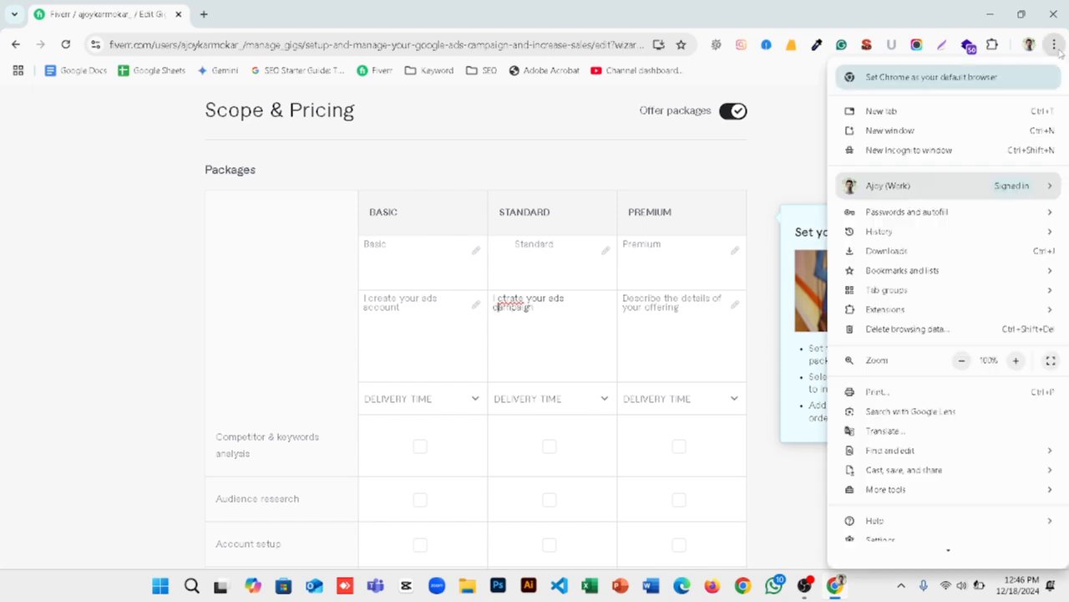
{"action": "left_click", "coordinate": [956, 587]}
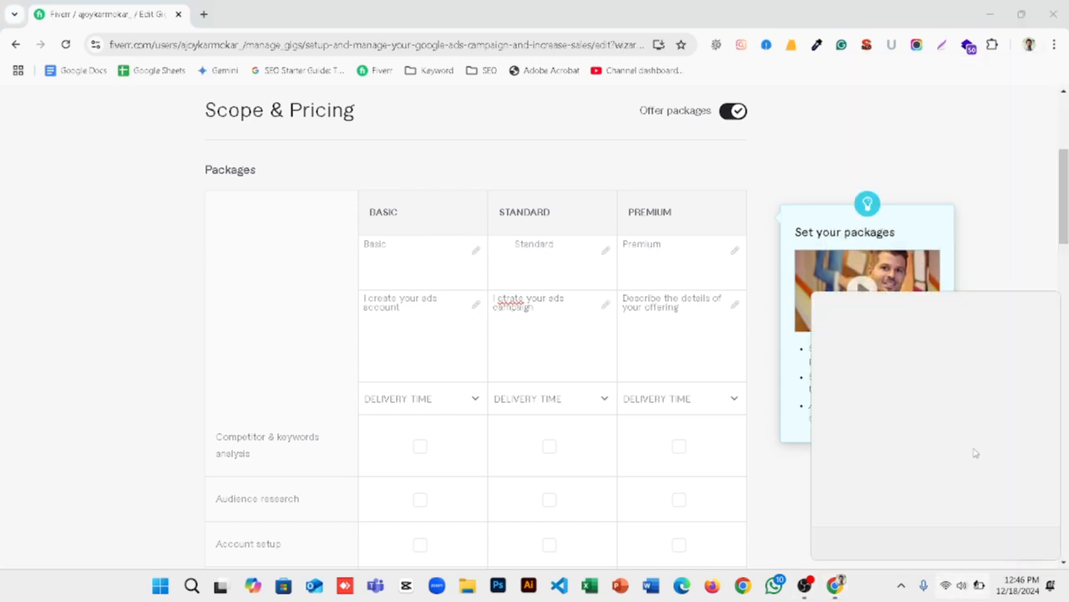
{"action": "left_click_drag", "start_coordinate": [986, 468], "coordinate": [1033, 477]}
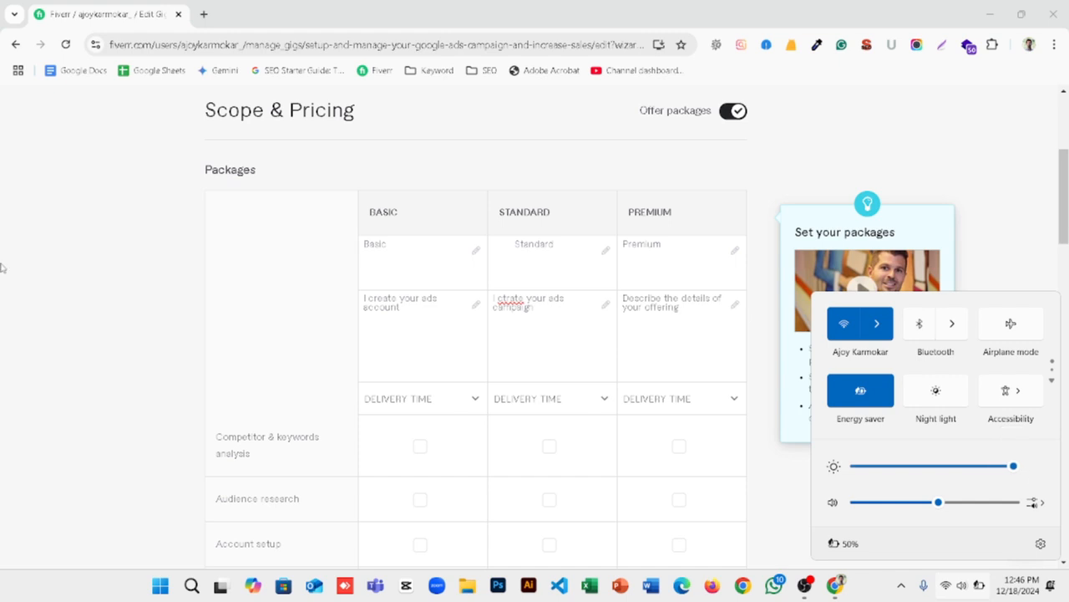
{"action": "left_click", "coordinate": [76, 259]}
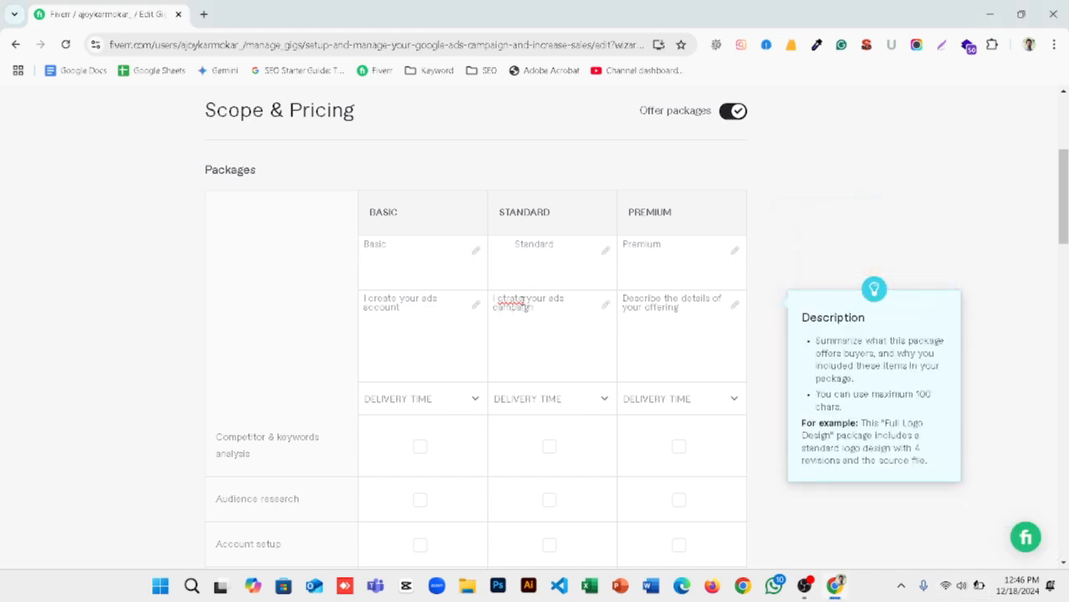
Step: Correct the misspelled verb in the Standard package description to "create"
{"action": "left_click", "coordinate": [525, 304]}
{"action": "key", "text": "BackSpace"}
{"action": "key", "text": "BackSpace"}
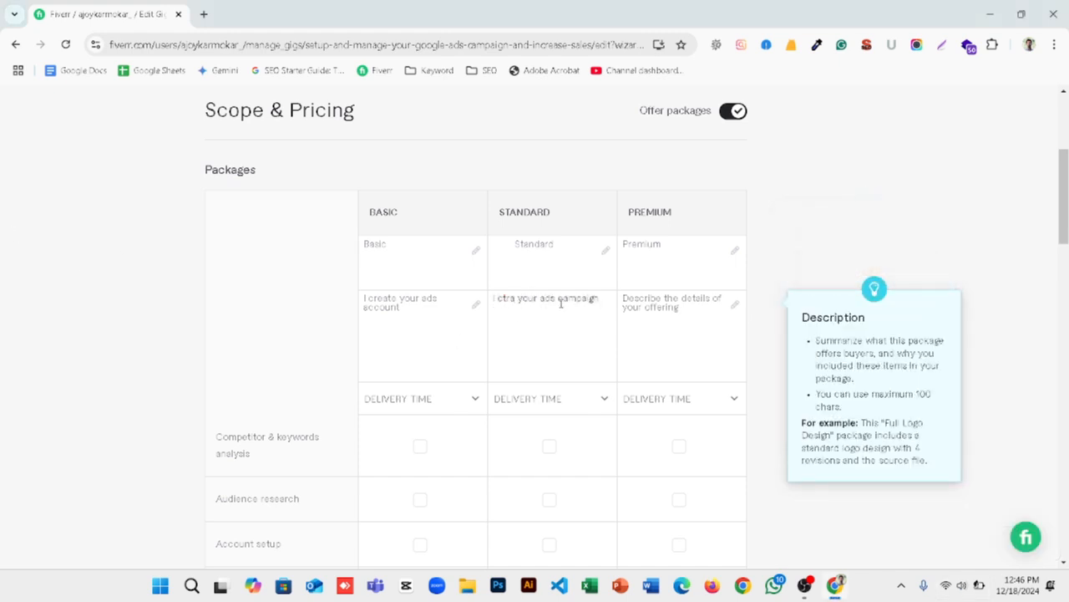
{"action": "key", "text": "BackSpace"}
{"action": "key", "text": "BackSpace"}
{"action": "key", "text": "BackSpace"}
{"action": "key", "text": "BackSpace"}
{"action": "type", "text": "cr"}
{"action": "key", "text": "BackSpace"}
{"action": "type", "text": "r"}
{"action": "key", "text": "BackSpace"}
{"action": "key", "text": "BackSpace"}
{"action": "type", "text": "create"}
Step: Copy the Standard package description into the Premium package description
{"action": "left_click", "coordinate": [653, 308]}
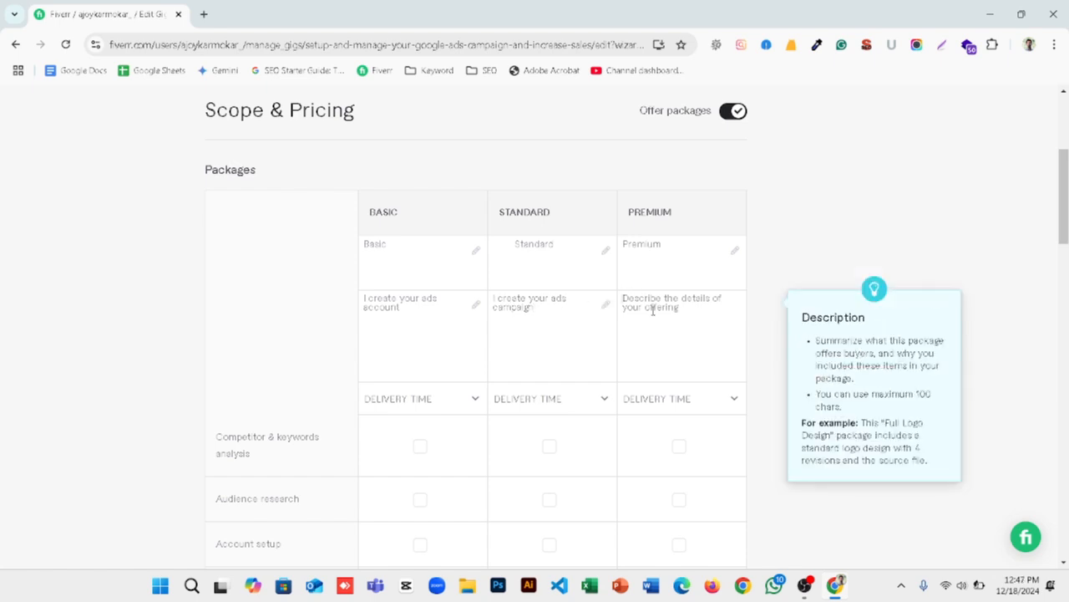
{"action": "type", "text": "M"}
{"action": "key", "text": "BackSpace"}
{"action": "type", "text": "I"}
{"action": "left_click_drag", "start_coordinate": [561, 307], "coordinate": [493, 298]}
{"action": "key", "text": "ctrl+c"}
{"action": "left_click", "coordinate": [650, 318]}
{"action": "key", "text": "BackSpace"}
{"action": "key", "text": "ctrl+v"}
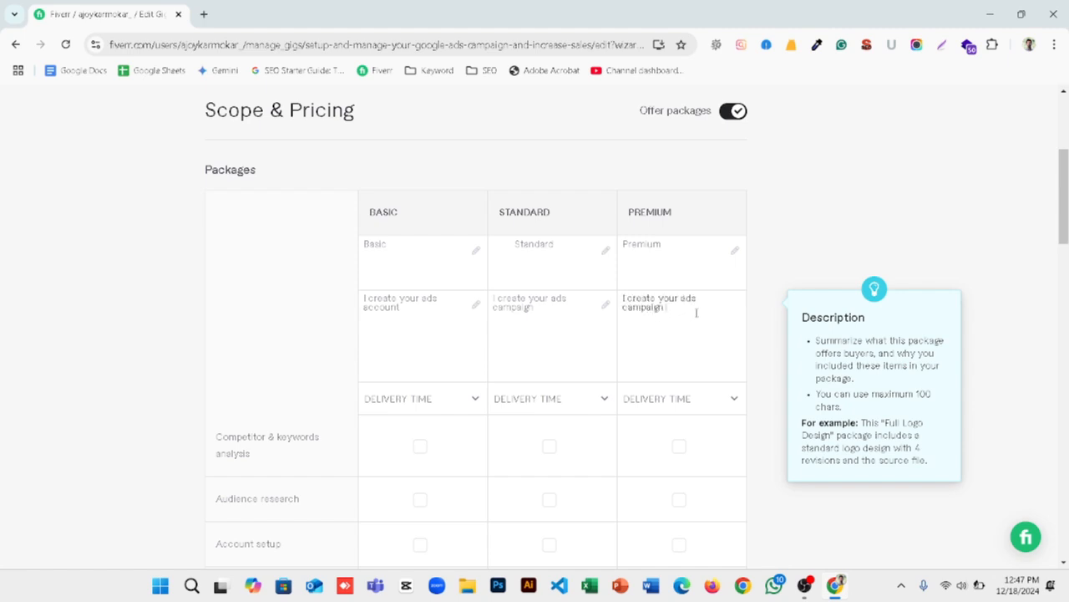
Step: Extend the Premium package description with "and manage 7 days"
{"action": "type", "text": "and"}
{"action": "type", "text": "days"}
{"action": "left_click", "coordinate": [683, 307]}
{"action": "type", "text": "manage"}
{"action": "left_click", "coordinate": [648, 318]}
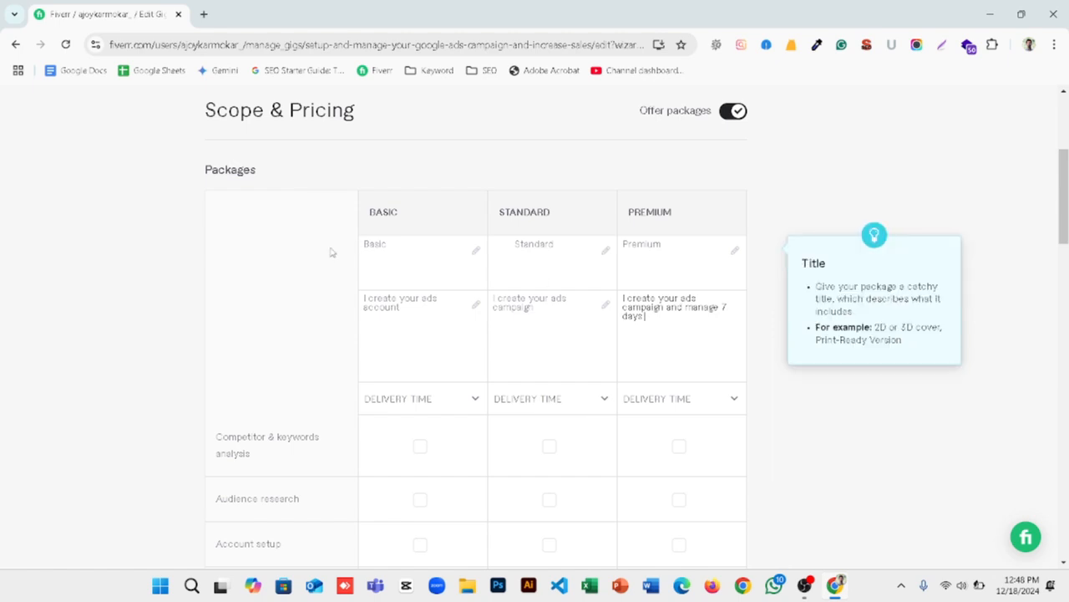
Step: Set the delivery time to 1 day for the Basic and Standard packages and 7 days for Premium
{"action": "scroll", "coordinate": [347, 265], "scroll_direction": "down", "scroll_amount": 2}
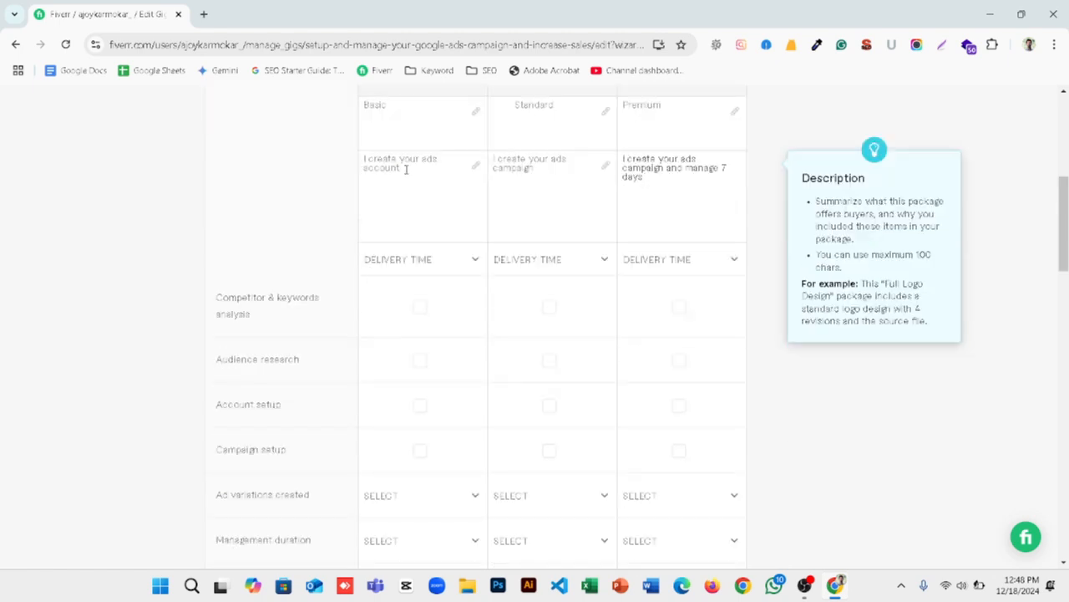
{"action": "left_click", "coordinate": [426, 265]}
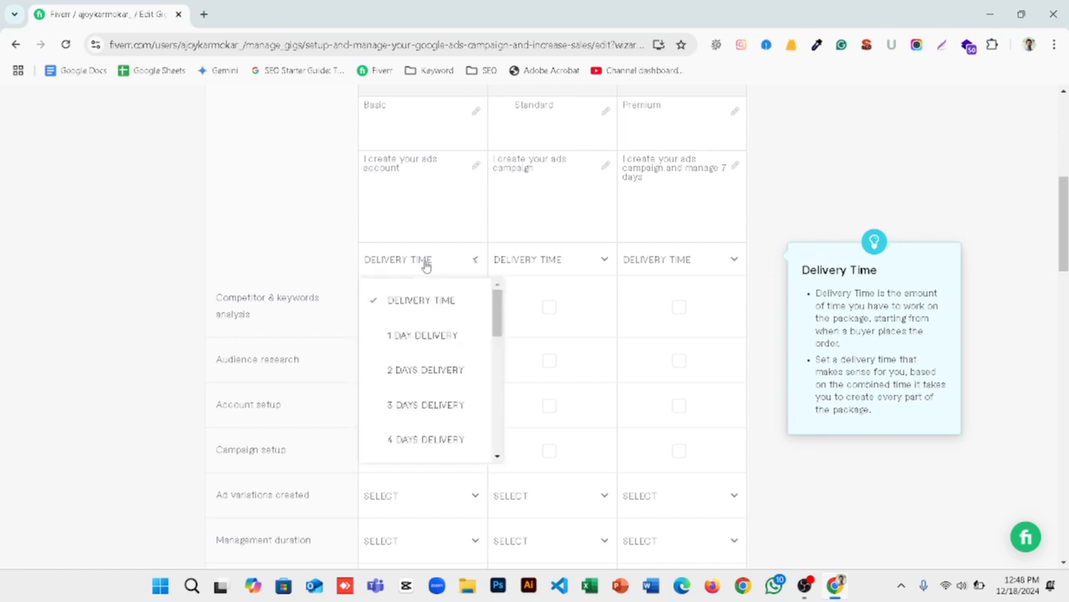
{"action": "left_click", "coordinate": [403, 336]}
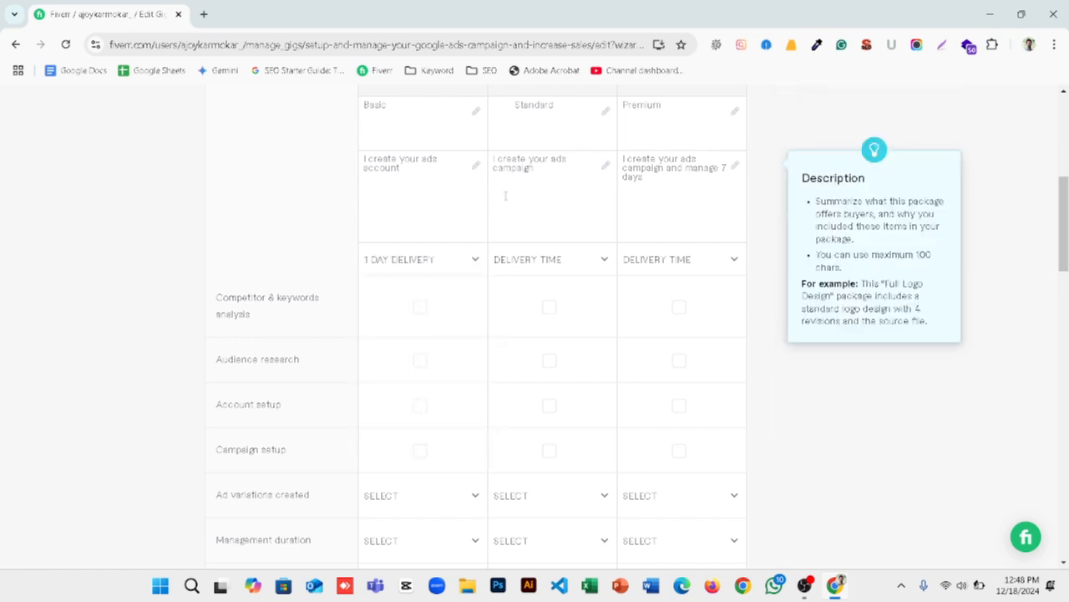
{"action": "left_click_drag", "start_coordinate": [536, 170], "coordinate": [493, 159]}
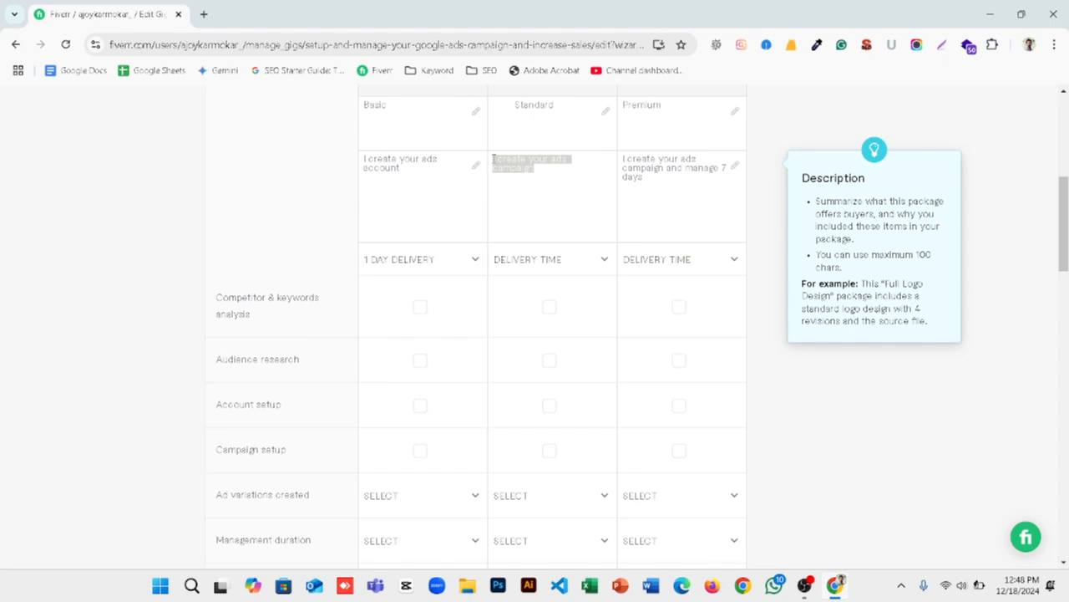
{"action": "left_click", "coordinate": [516, 260]}
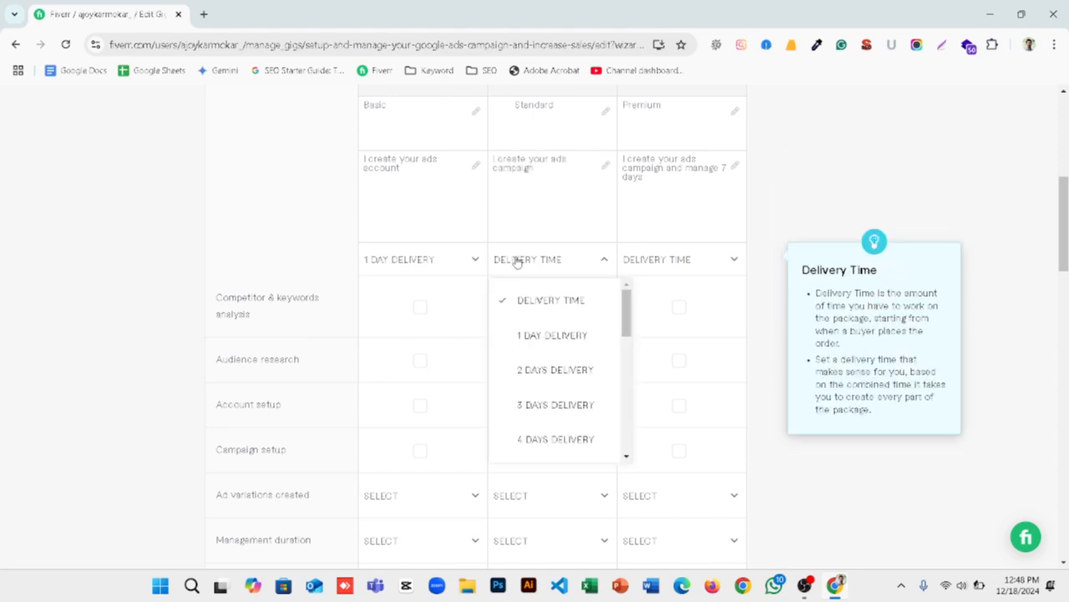
{"action": "left_click", "coordinate": [536, 336]}
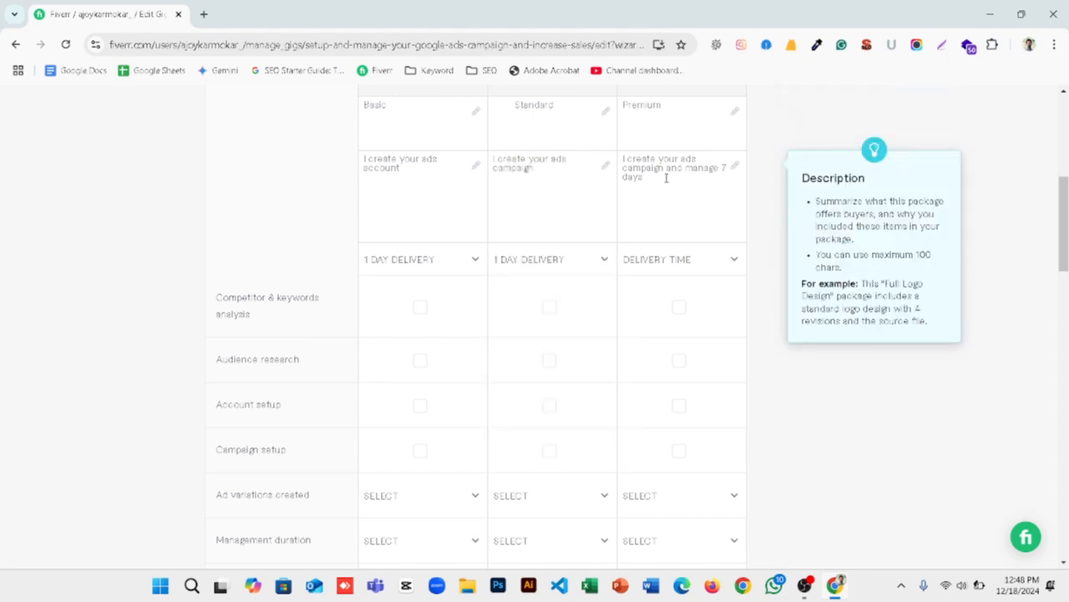
{"action": "left_click", "coordinate": [656, 260]}
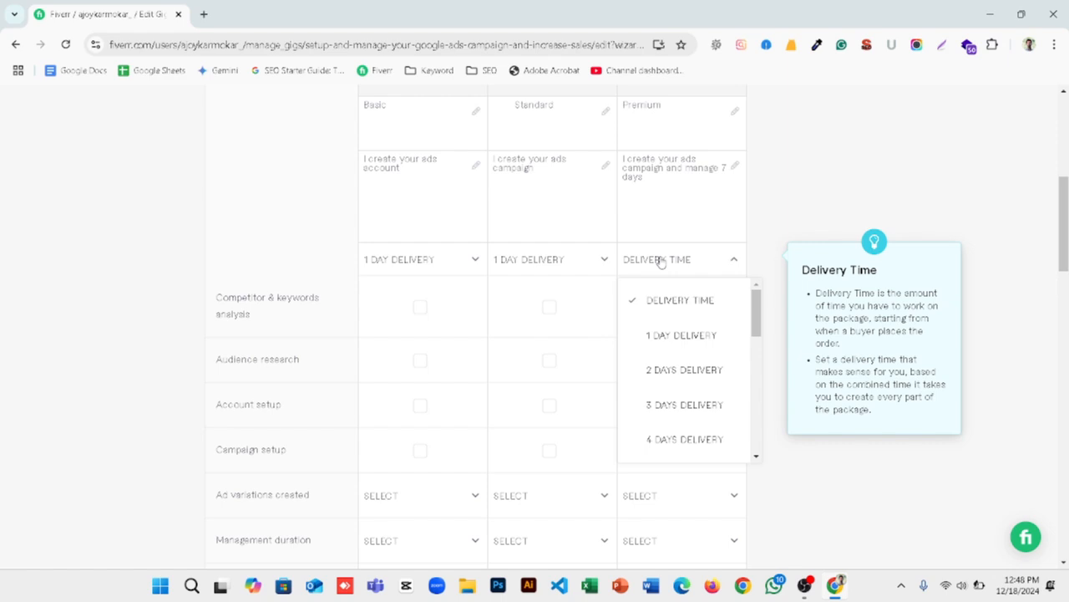
{"action": "scroll", "coordinate": [651, 413], "scroll_direction": "down", "scroll_amount": 2}
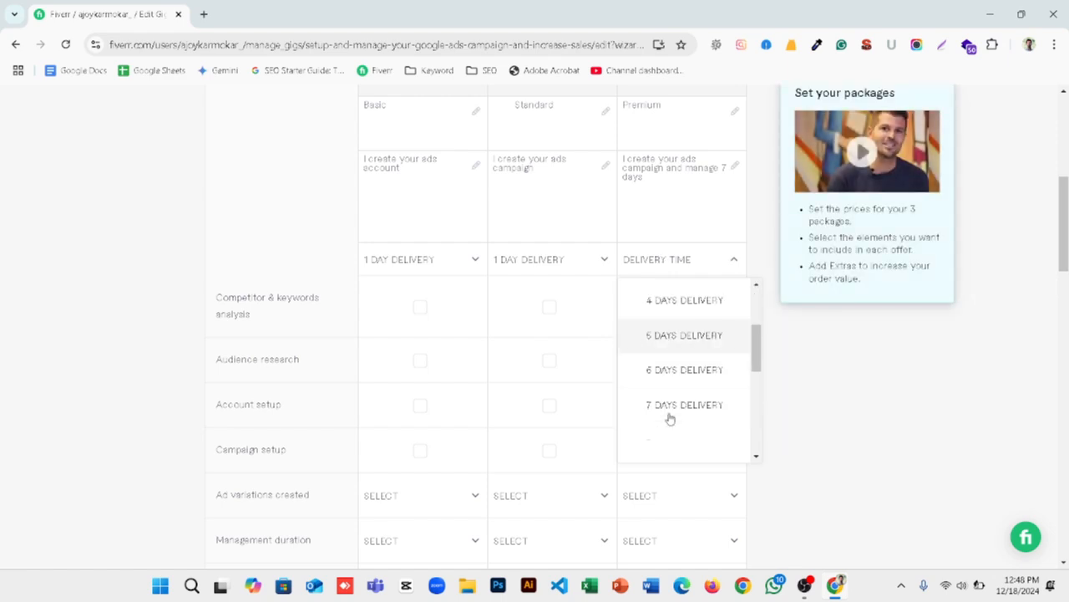
{"action": "left_click", "coordinate": [670, 405]}
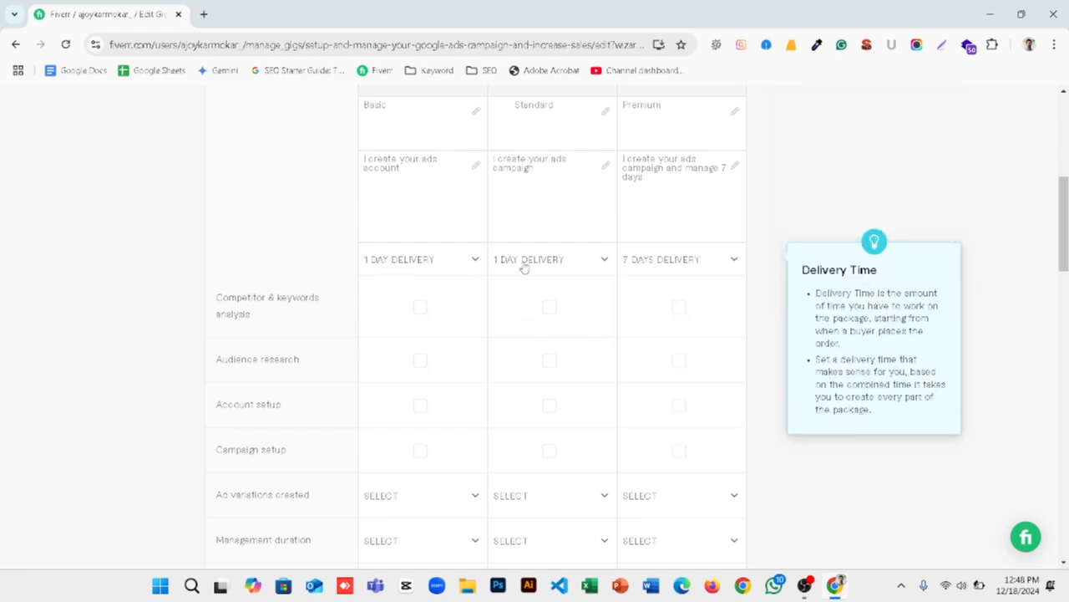
Step: Review the Basic, Standard and Premium columns with their descriptions and delivery times
{"action": "scroll", "coordinate": [632, 268], "scroll_direction": "up", "scroll_amount": 2}
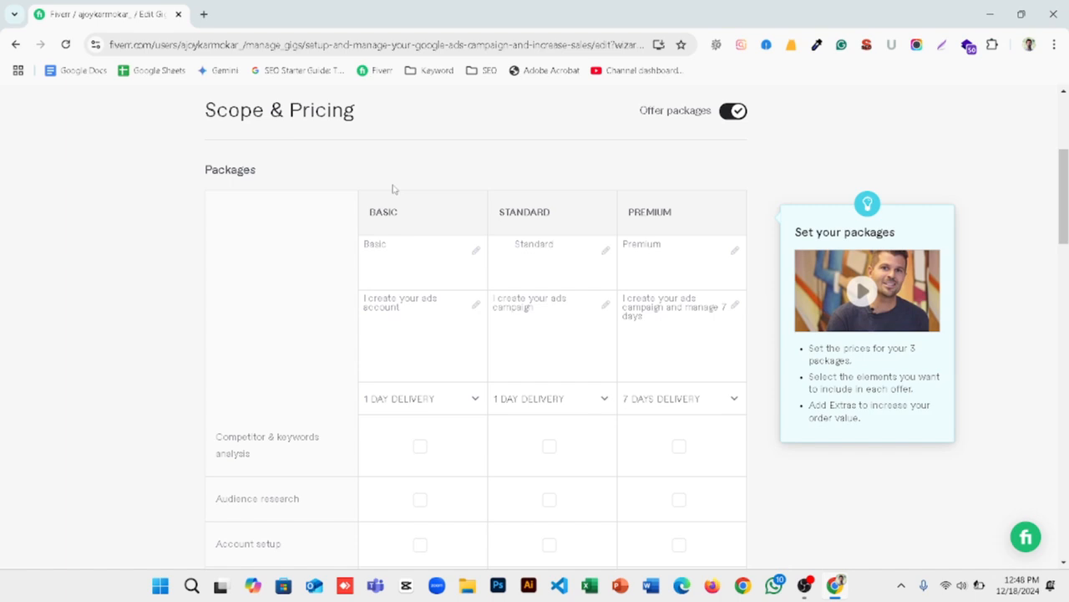
{"action": "left_click_drag", "start_coordinate": [410, 217], "coordinate": [362, 207]}
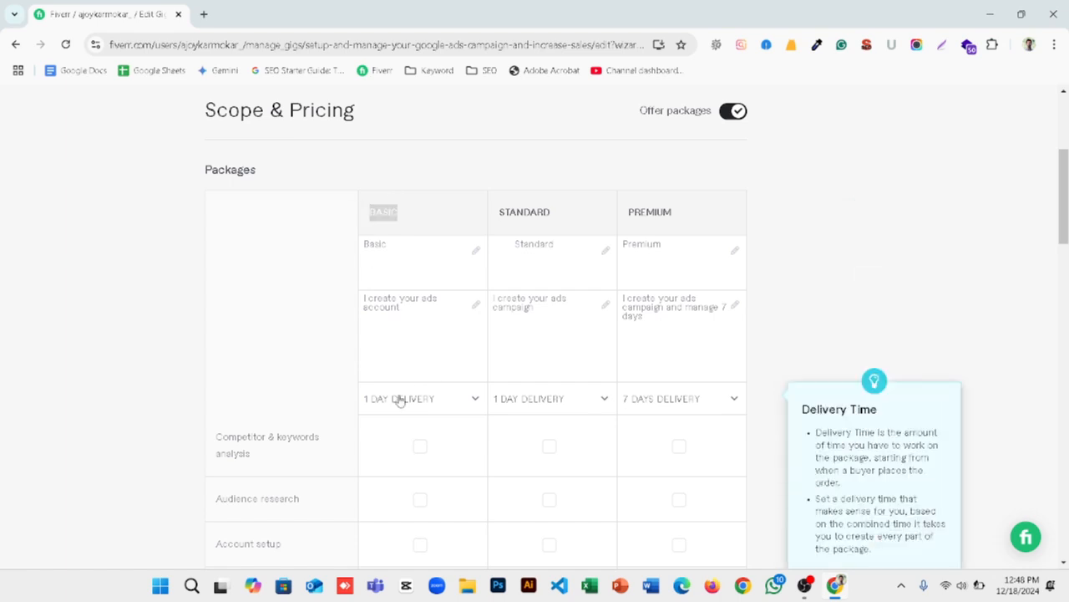
{"action": "left_click_drag", "start_coordinate": [552, 213], "coordinate": [496, 206]}
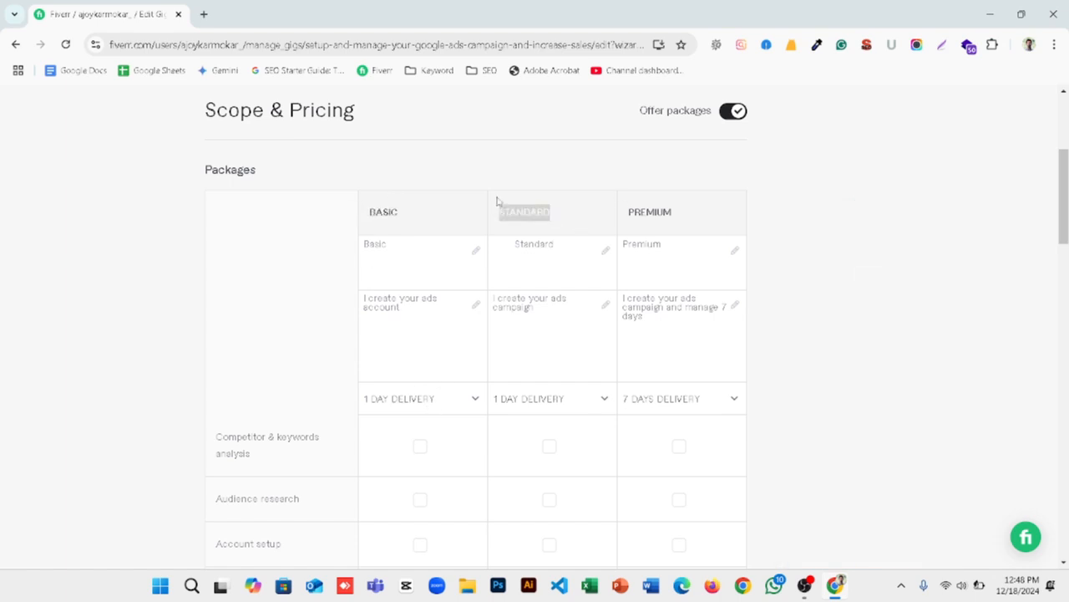
{"action": "left_click_drag", "start_coordinate": [675, 213], "coordinate": [625, 209]}
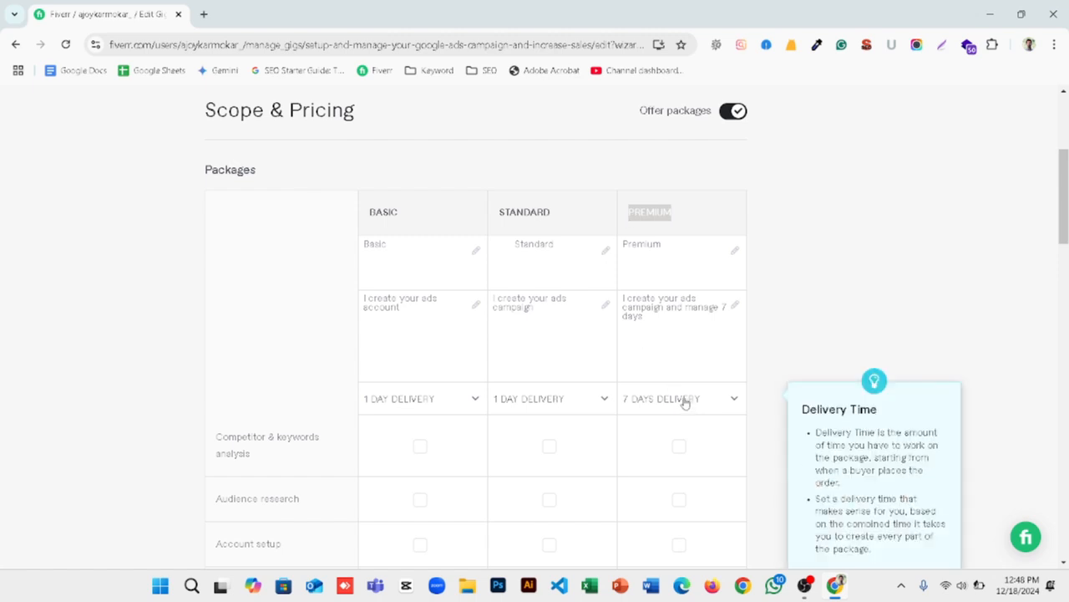
{"action": "scroll", "coordinate": [685, 400], "scroll_direction": "down", "scroll_amount": 2}
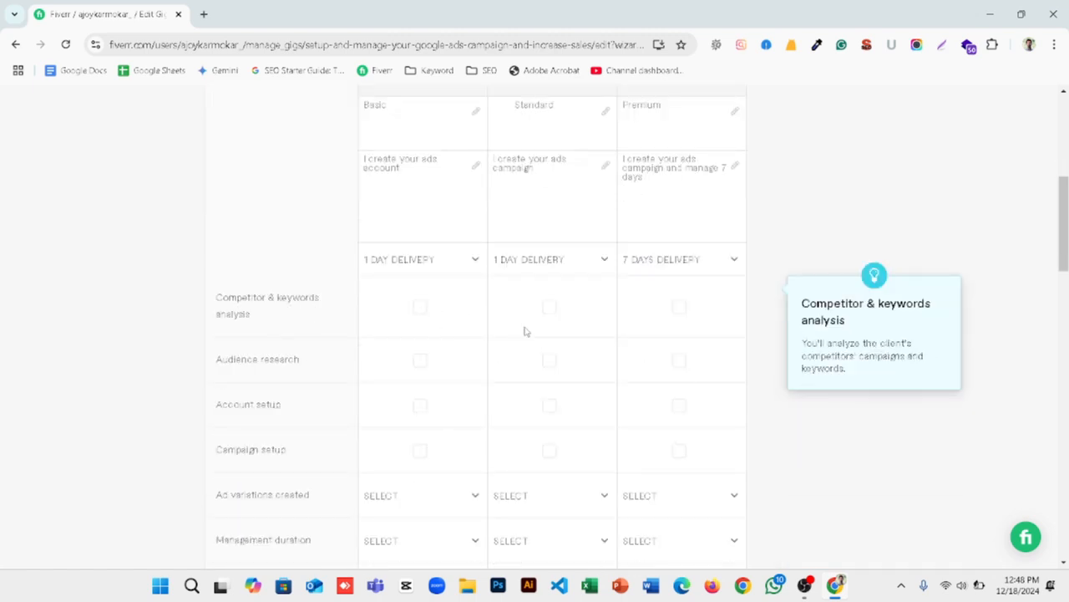
Step: Include competitor & keywords analysis and audience research in the Standard and Premium packages
{"action": "left_click", "coordinate": [549, 307]}
{"action": "left_click", "coordinate": [678, 307]}
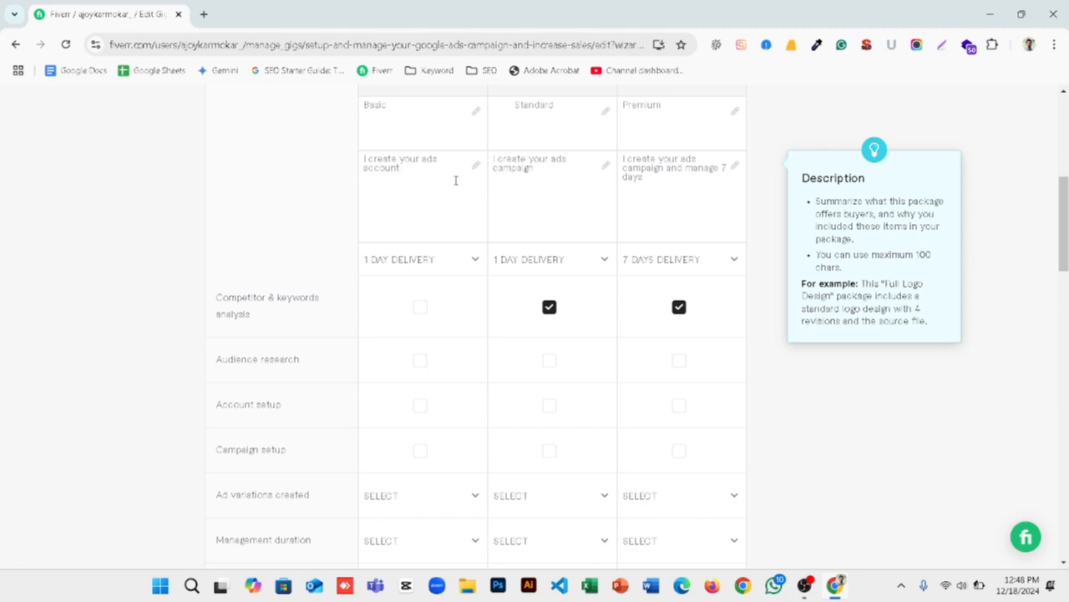
{"action": "left_click", "coordinate": [574, 375]}
{"action": "left_click", "coordinate": [679, 374]}
Step: Include account setup in all three packages and campaign setup in the Standard and Premium packages
{"action": "left_click", "coordinate": [560, 410]}
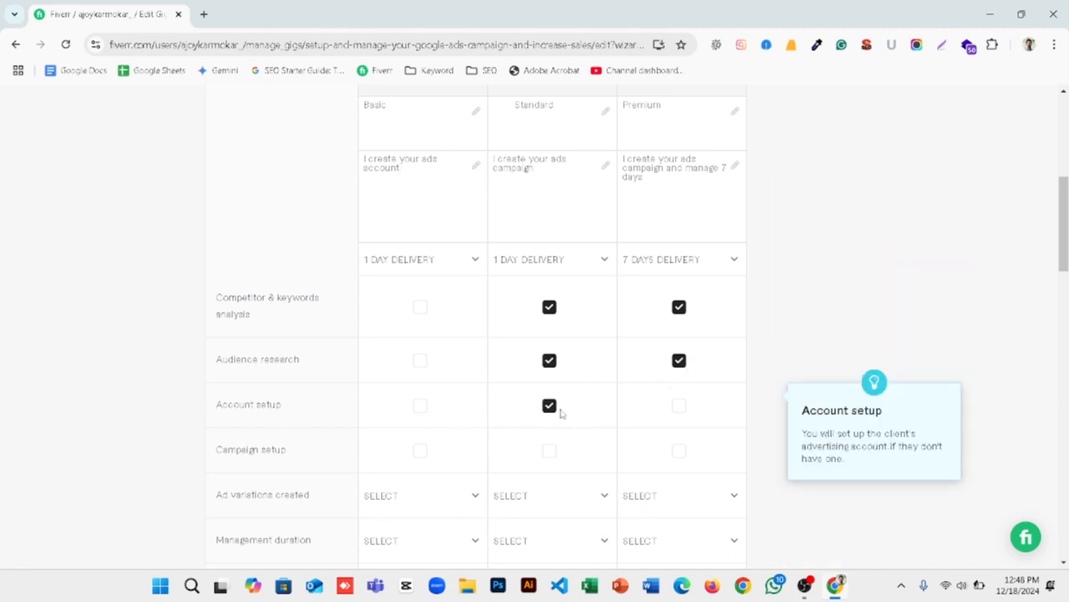
{"action": "left_click", "coordinate": [677, 411]}
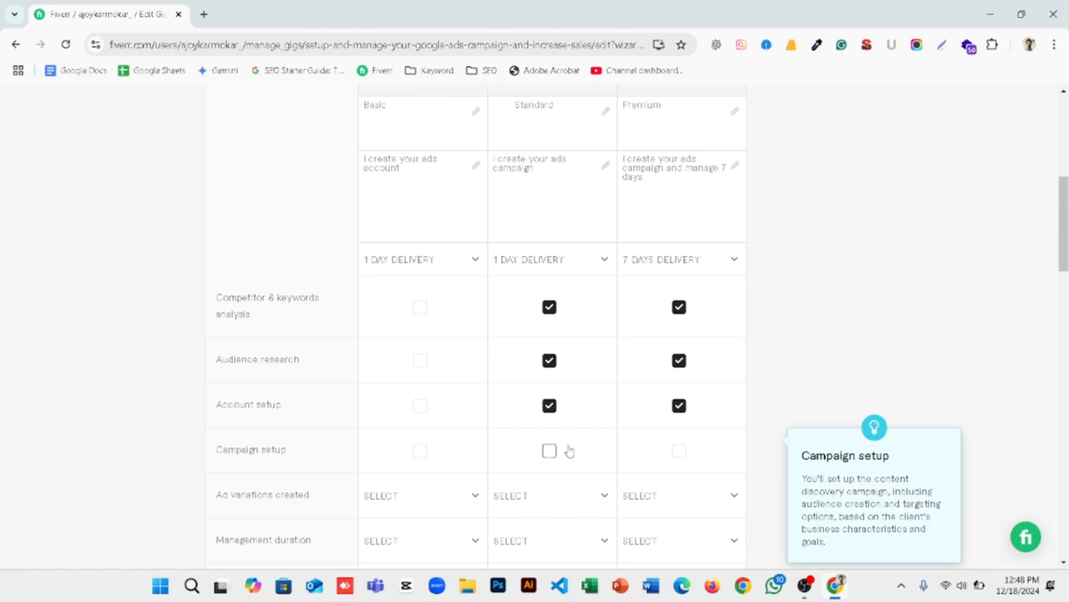
{"action": "left_click", "coordinate": [568, 450]}
{"action": "left_click", "coordinate": [677, 450]}
{"action": "scroll", "coordinate": [677, 451], "scroll_direction": "down", "scroll_amount": 1}
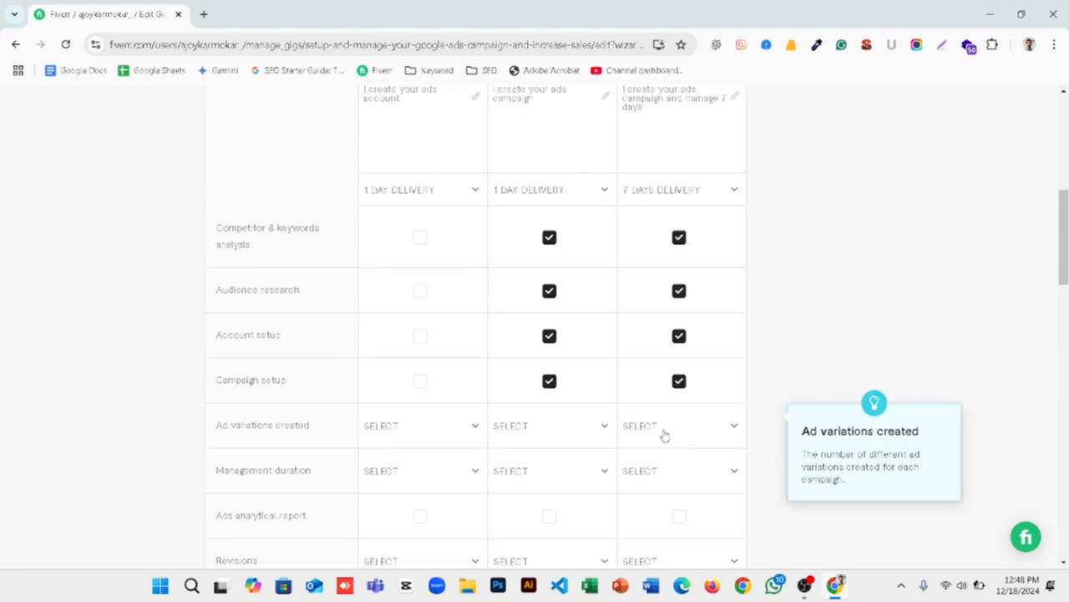
{"action": "left_click", "coordinate": [422, 338]}
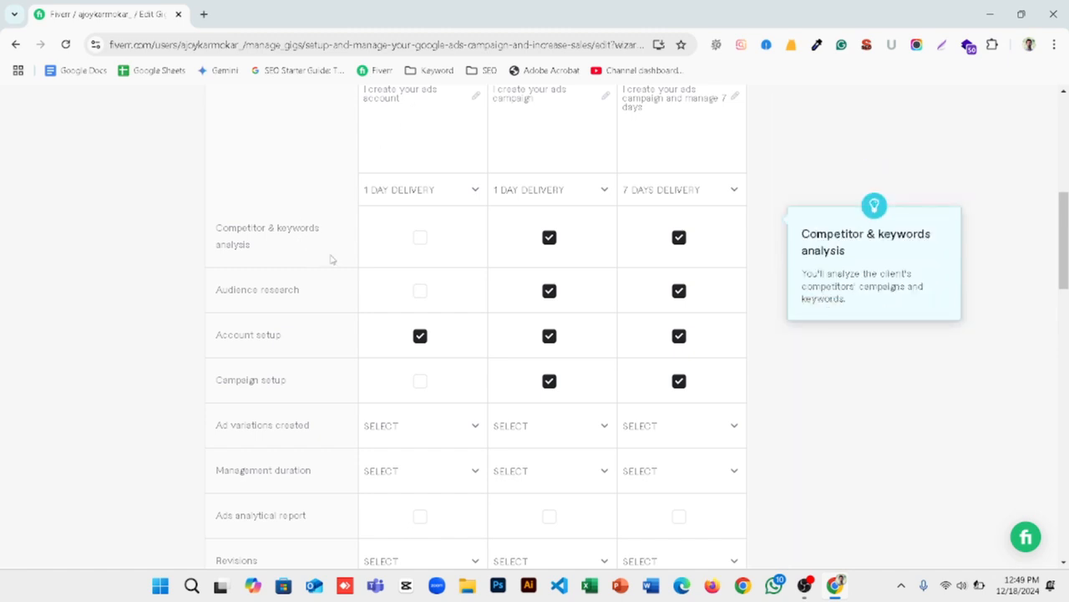
Step: Review the remaining package options and check the revision choices for the Basic package without selecting one
{"action": "scroll", "coordinate": [327, 262], "scroll_direction": "down", "scroll_amount": 2}
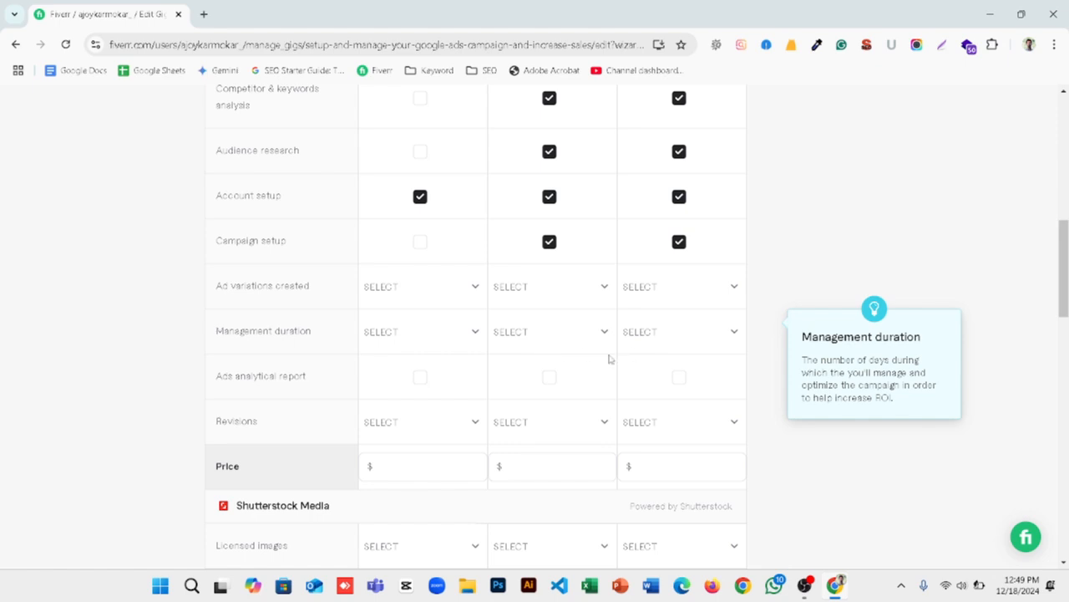
{"action": "scroll", "coordinate": [611, 358], "scroll_direction": "up", "scroll_amount": 5}
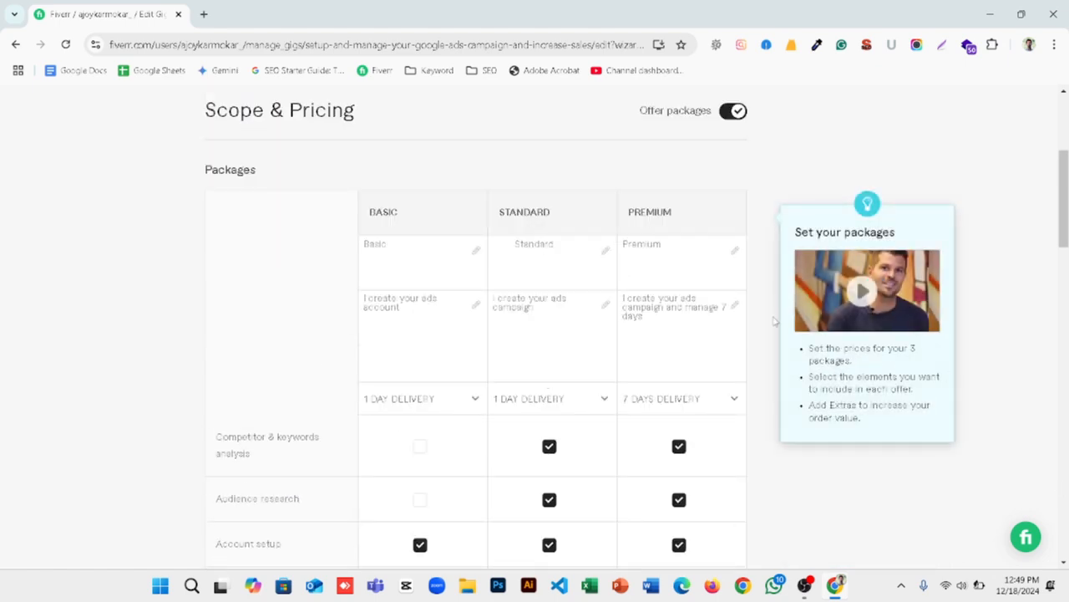
{"action": "scroll", "coordinate": [673, 324], "scroll_direction": "down", "scroll_amount": 5}
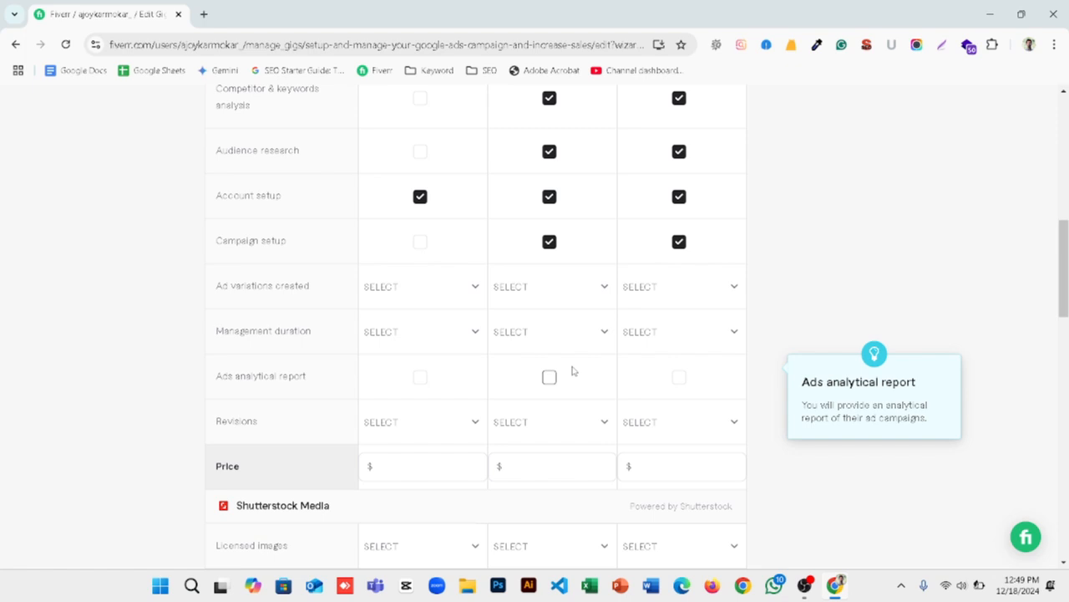
{"action": "left_click_drag", "start_coordinate": [279, 420], "coordinate": [211, 408]}
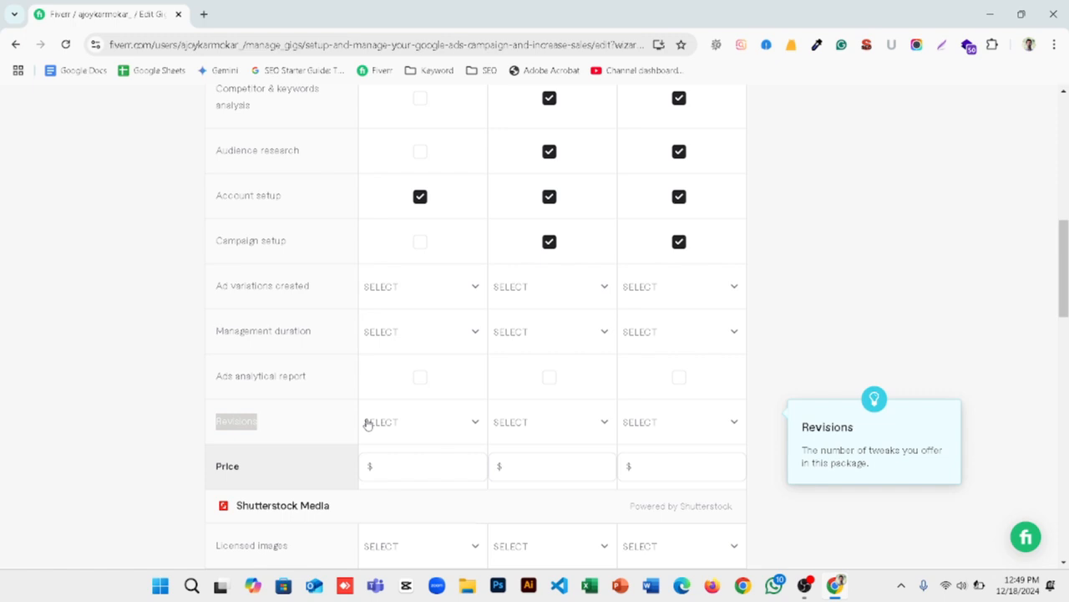
{"action": "left_click", "coordinate": [461, 424]}
{"action": "left_click", "coordinate": [323, 427]}
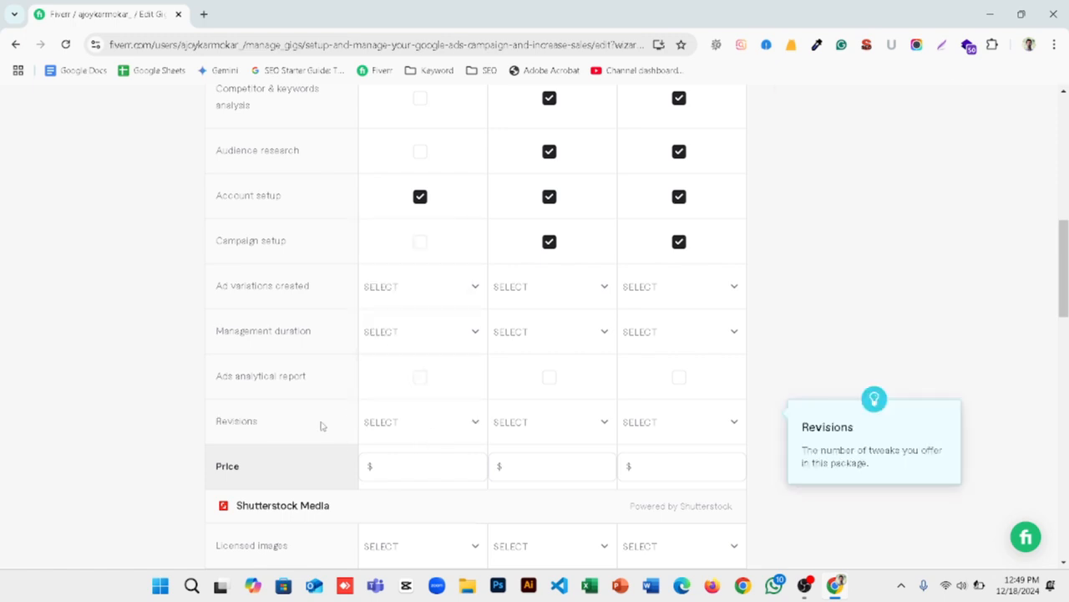
Step: Set the Basic package price to $10
{"action": "scroll", "coordinate": [339, 418], "scroll_direction": "down", "scroll_amount": 2}
{"action": "left_click", "coordinate": [422, 331]}
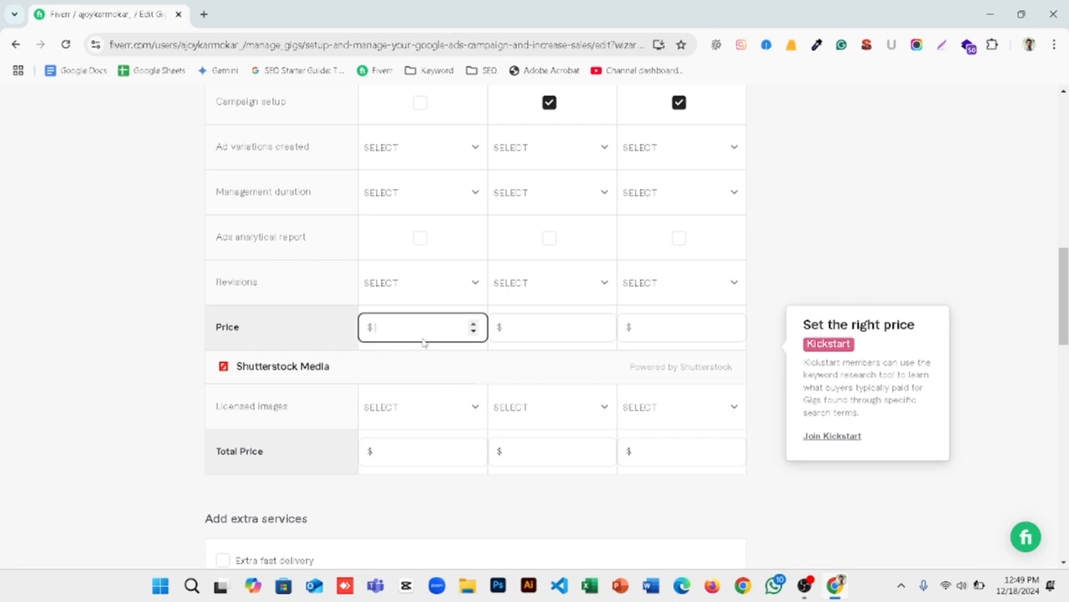
{"action": "scroll", "coordinate": [423, 331], "scroll_direction": "up", "scroll_amount": 3}
{"action": "scroll", "coordinate": [424, 314], "scroll_direction": "up", "scroll_amount": 4}
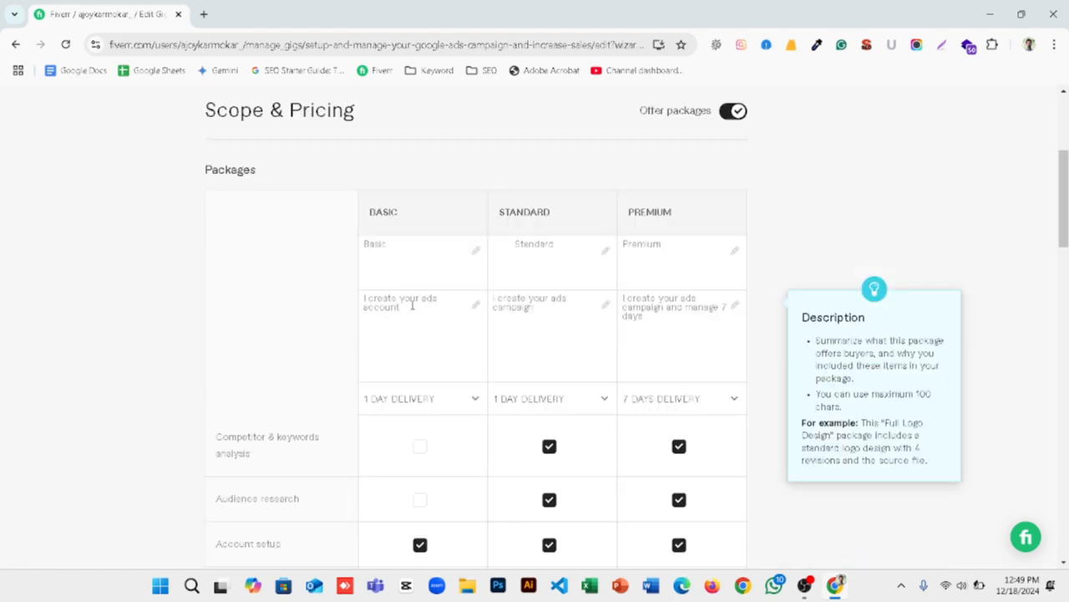
{"action": "scroll", "coordinate": [410, 307], "scroll_direction": "down", "scroll_amount": 5}
{"action": "scroll", "coordinate": [414, 309], "scroll_direction": "down", "scroll_amount": 2}
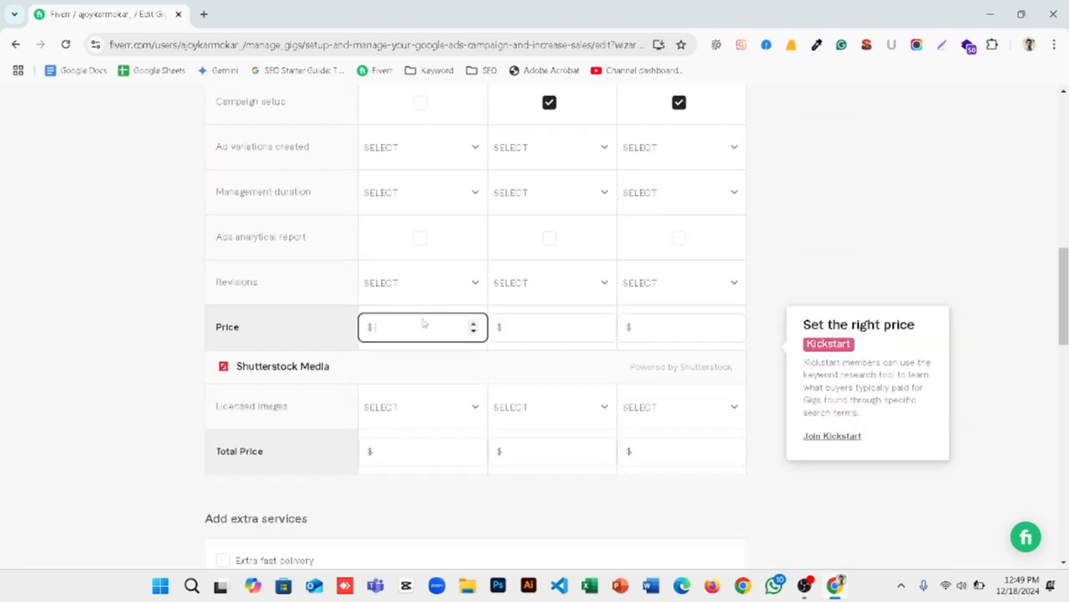
{"action": "type", "text": "10"}
Step: Set the Standard package price to $30
{"action": "left_click", "coordinate": [528, 331]}
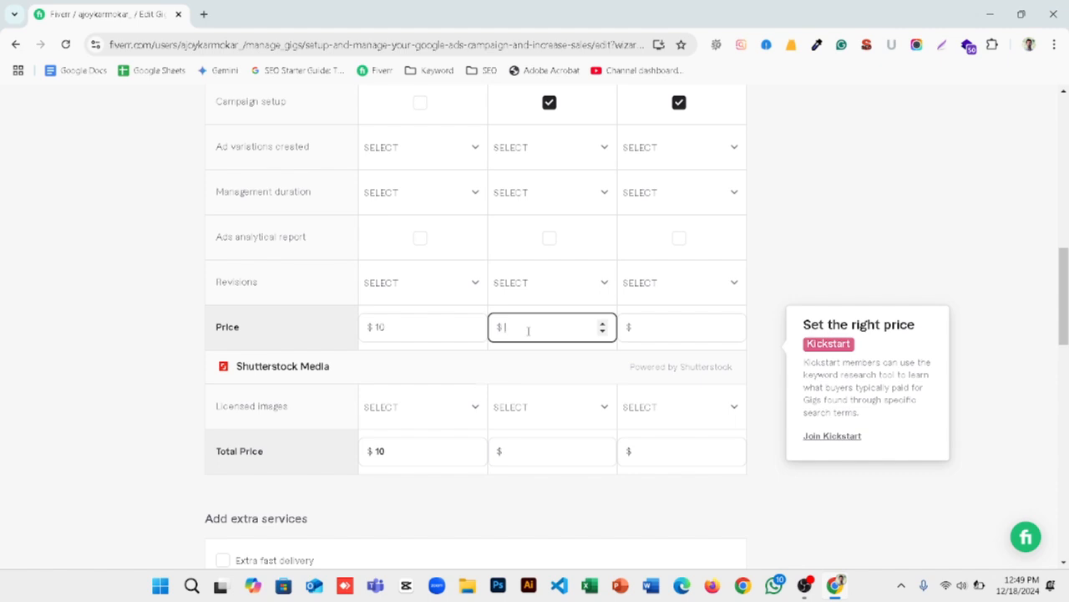
{"action": "type", "text": "4"}
{"action": "key", "text": "BackSpace"}
{"action": "type", "text": "30"}
Step: Set the Premium package price to $80
{"action": "left_click", "coordinate": [640, 322]}
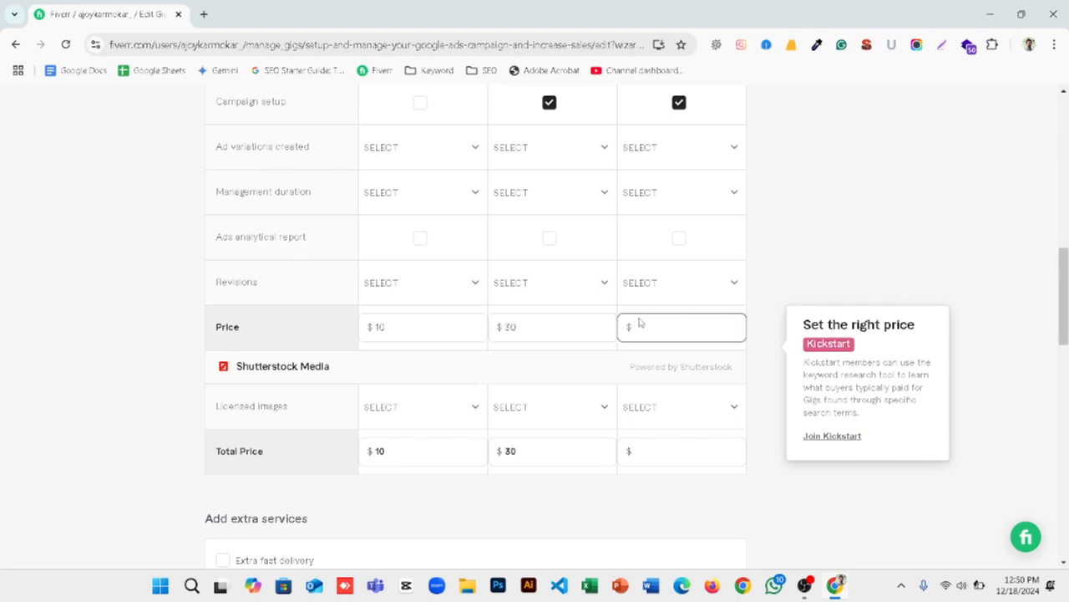
{"action": "scroll", "coordinate": [662, 308], "scroll_direction": "up", "scroll_amount": 2}
{"action": "scroll", "coordinate": [442, 281], "scroll_direction": "up", "scroll_amount": 2}
{"action": "scroll", "coordinate": [385, 341], "scroll_direction": "down", "scroll_amount": 4}
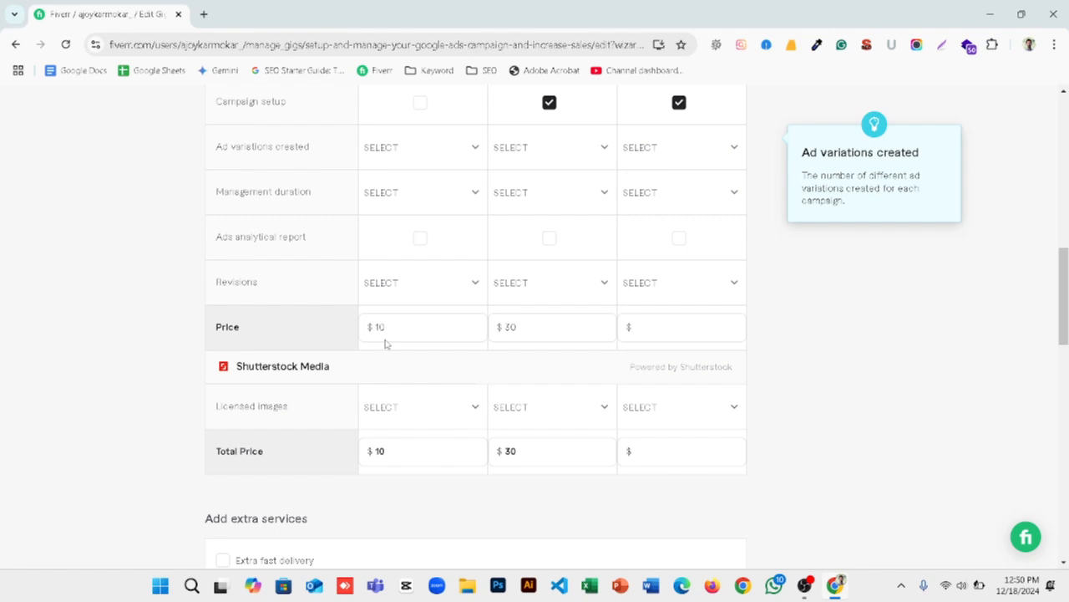
{"action": "left_click", "coordinate": [396, 326]}
{"action": "left_click_drag", "start_coordinate": [406, 329], "coordinate": [372, 326]}
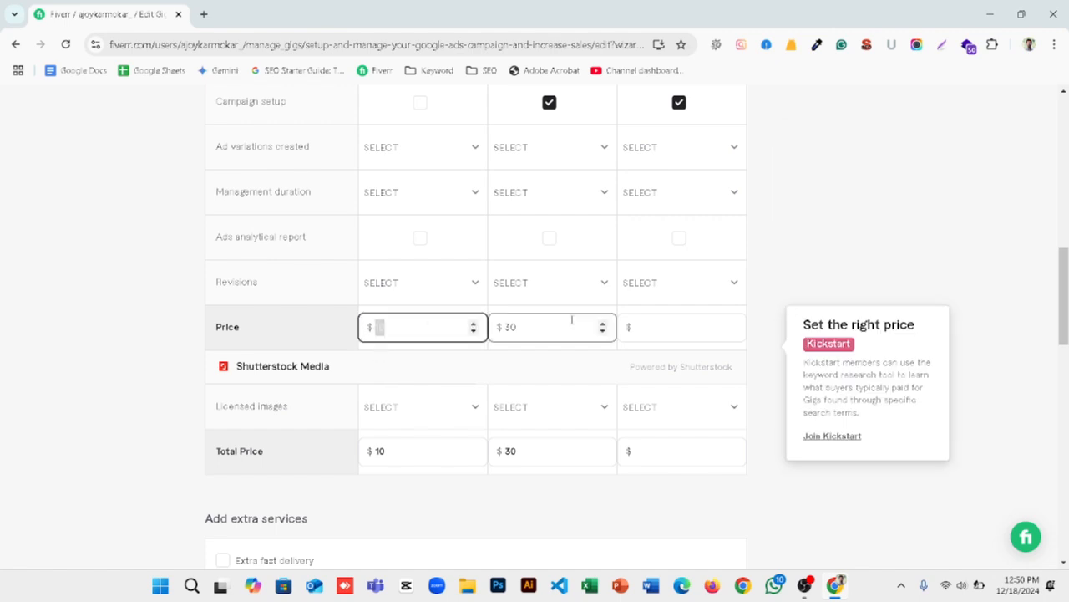
{"action": "left_click", "coordinate": [655, 320]}
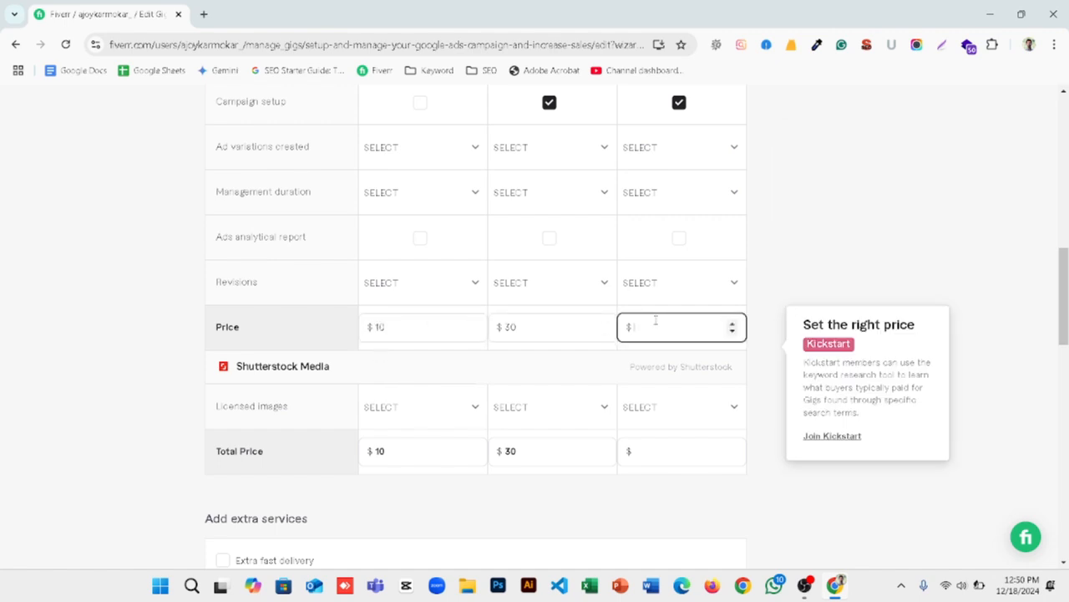
{"action": "type", "text": "80"}
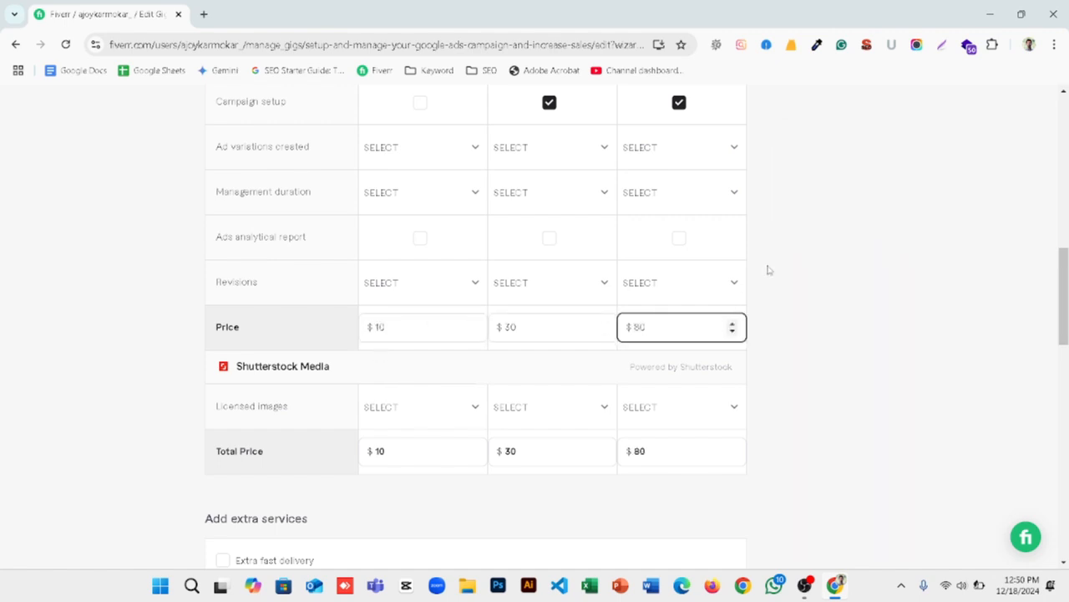
{"action": "left_click", "coordinate": [816, 260]}
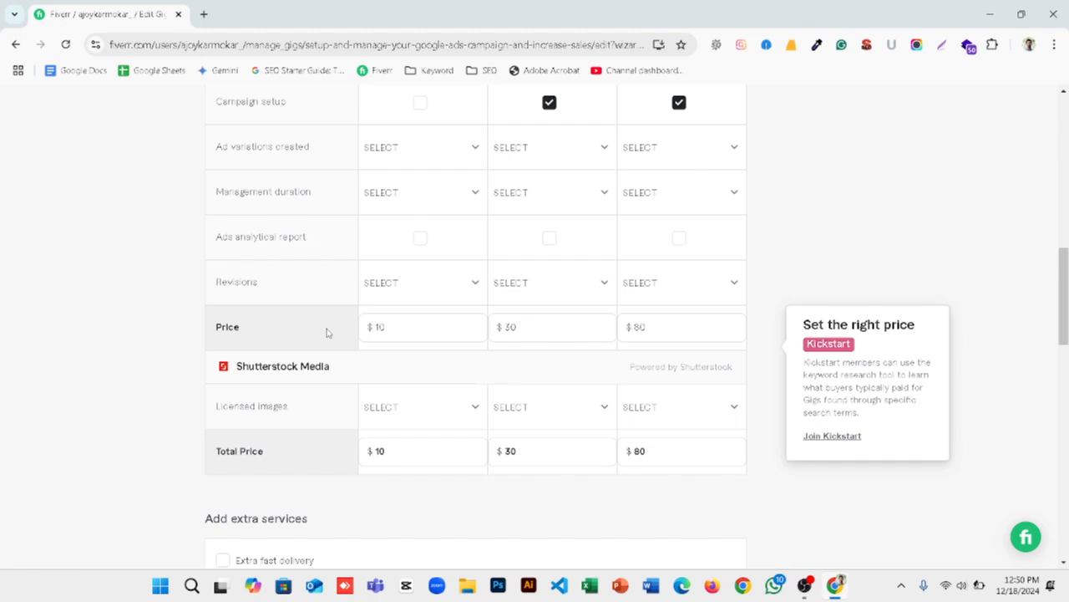
Step: Compare the package prices with the services included in each package
{"action": "left_click", "coordinate": [380, 332]}
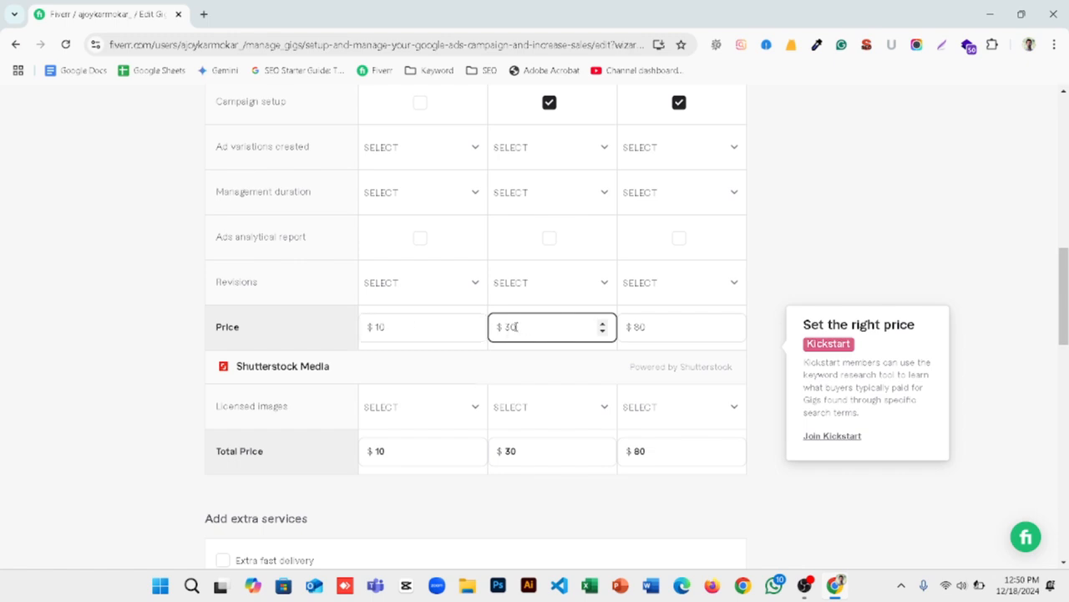
{"action": "scroll", "coordinate": [534, 330], "scroll_direction": "up", "scroll_amount": 6}
{"action": "scroll", "coordinate": [539, 336], "scroll_direction": "down", "scroll_amount": 3}
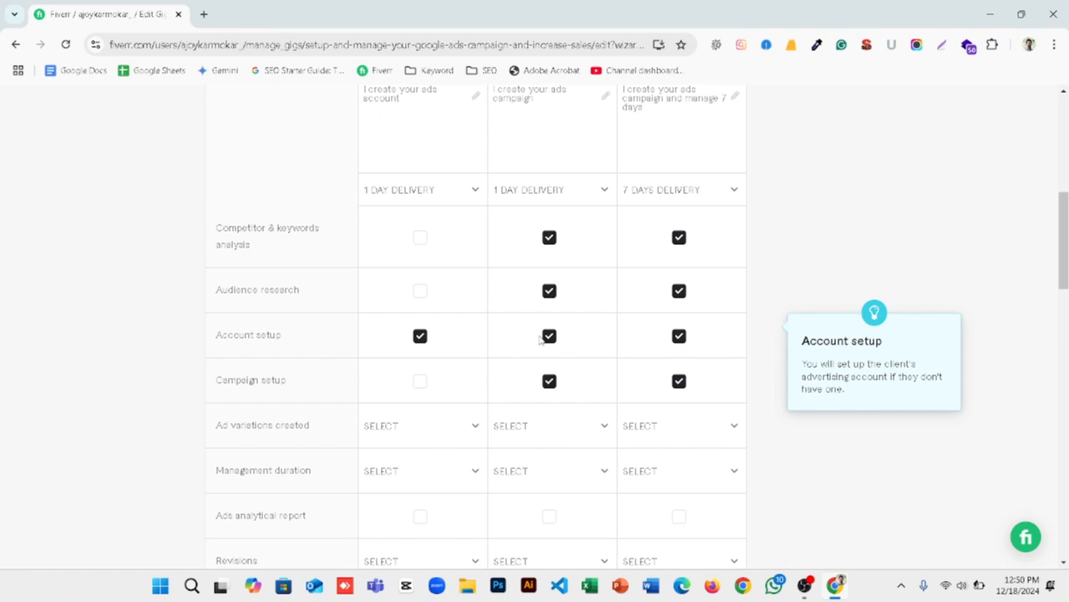
{"action": "scroll", "coordinate": [541, 339], "scroll_direction": "down", "scroll_amount": 3}
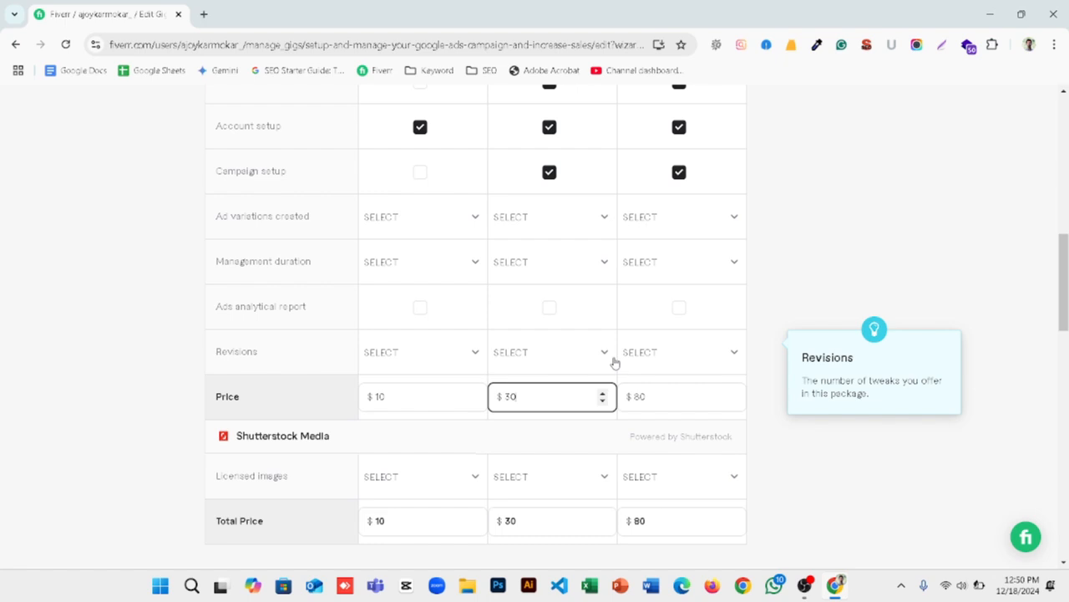
{"action": "left_click", "coordinate": [808, 351]}
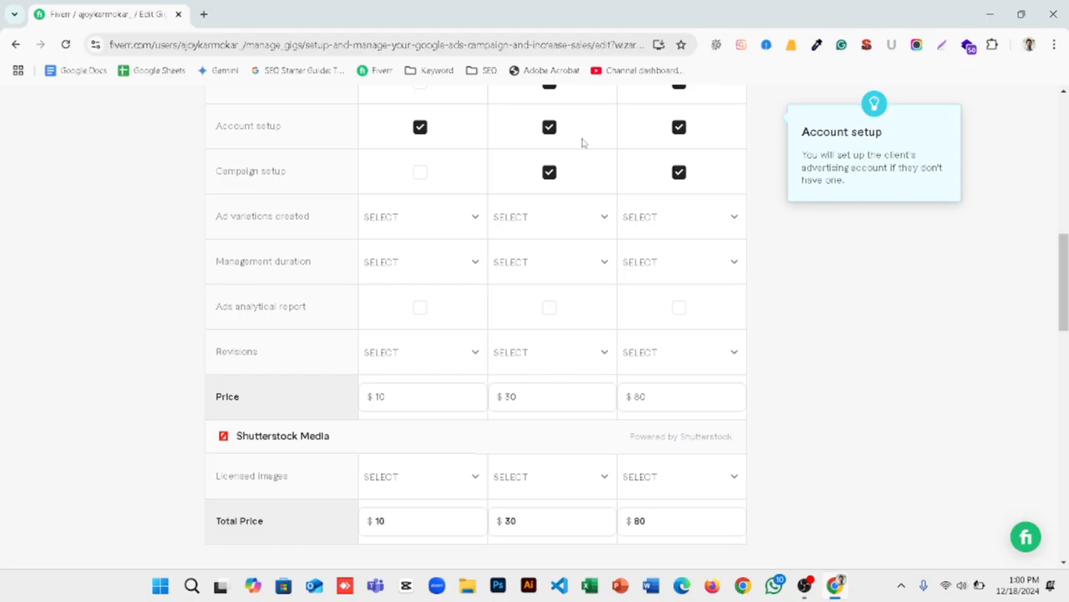
Step: Look through the extra services offered below the package table, from extra fast delivery to additional stock media
{"action": "scroll", "coordinate": [437, 267], "scroll_direction": "down", "scroll_amount": 3}
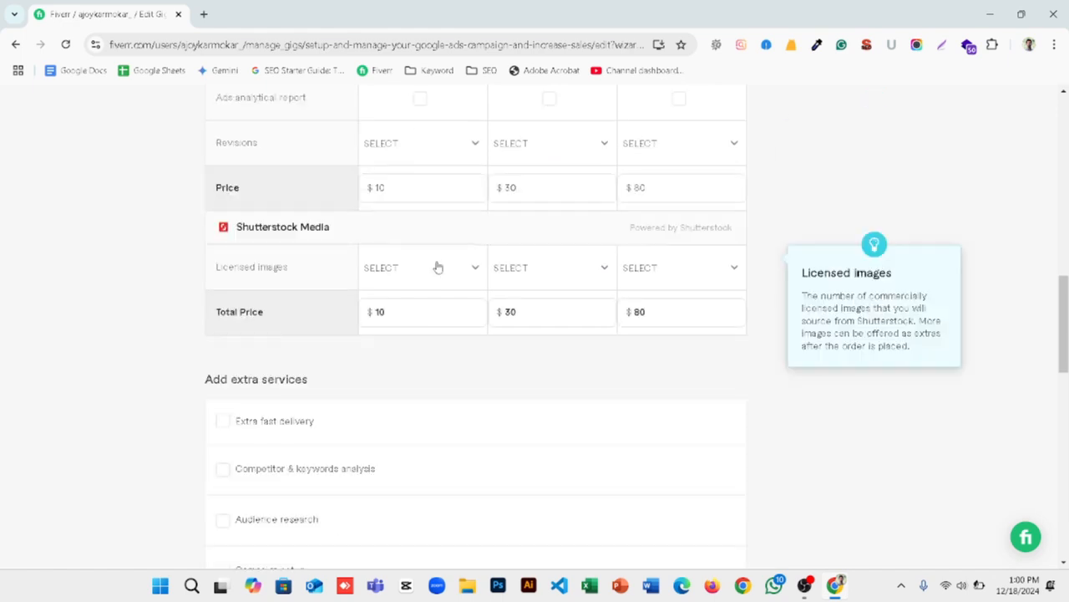
{"action": "scroll", "coordinate": [518, 357], "scroll_direction": "down", "scroll_amount": 4}
{"action": "scroll", "coordinate": [518, 357], "scroll_direction": "down", "scroll_amount": 2}
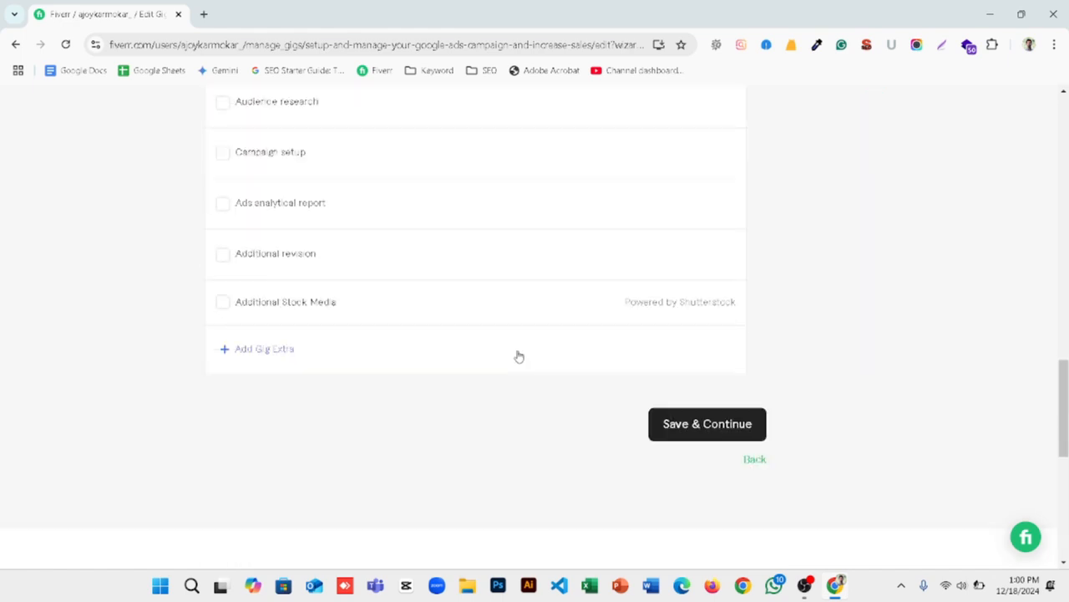
{"action": "scroll", "coordinate": [518, 355], "scroll_direction": "up", "scroll_amount": 3}
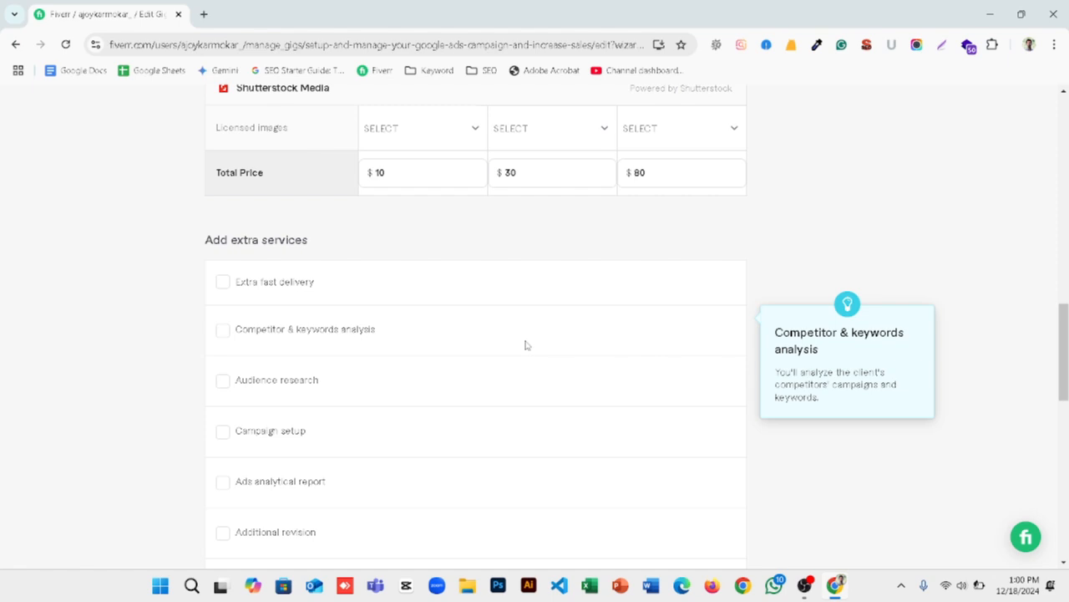
{"action": "scroll", "coordinate": [526, 344], "scroll_direction": "down", "scroll_amount": 3}
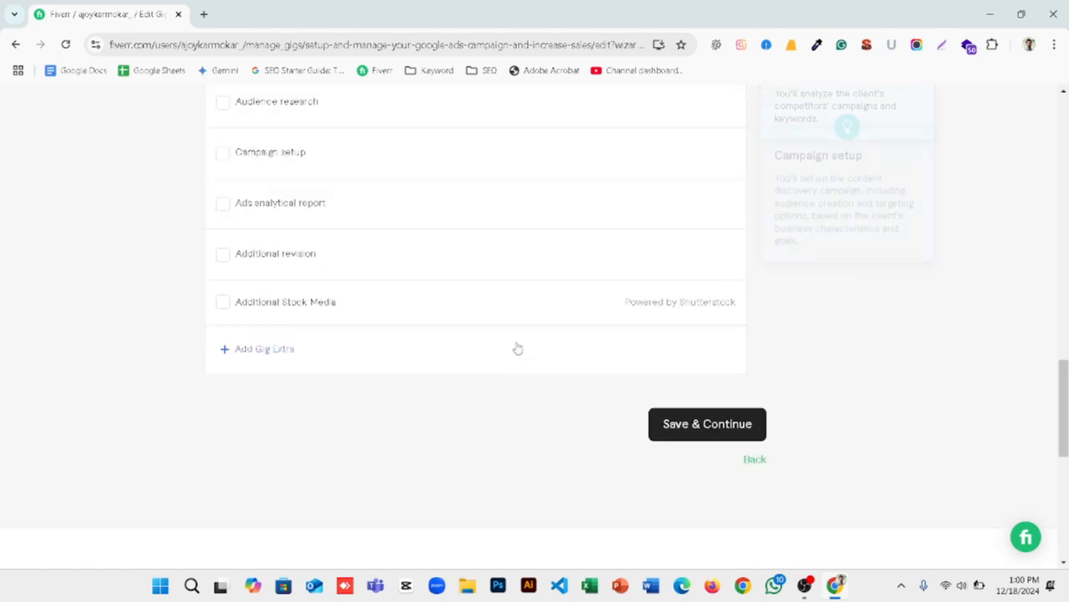
{"action": "scroll", "coordinate": [451, 353], "scroll_direction": "up", "scroll_amount": 2}
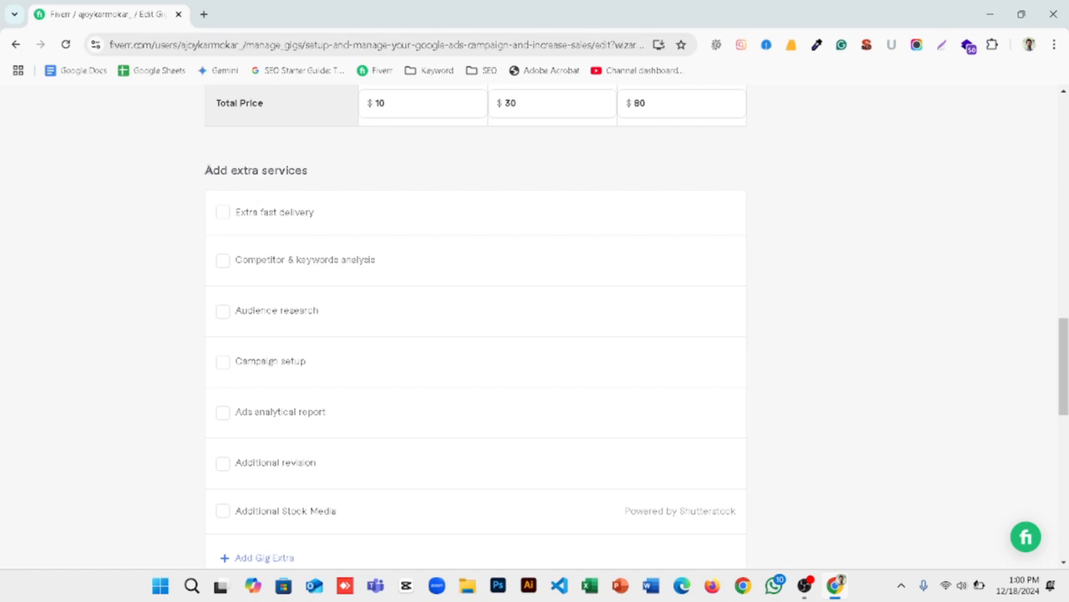
{"action": "left_click_drag", "start_coordinate": [205, 170], "coordinate": [309, 172]}
{"action": "mouse_move", "coordinate": [260, 220]}
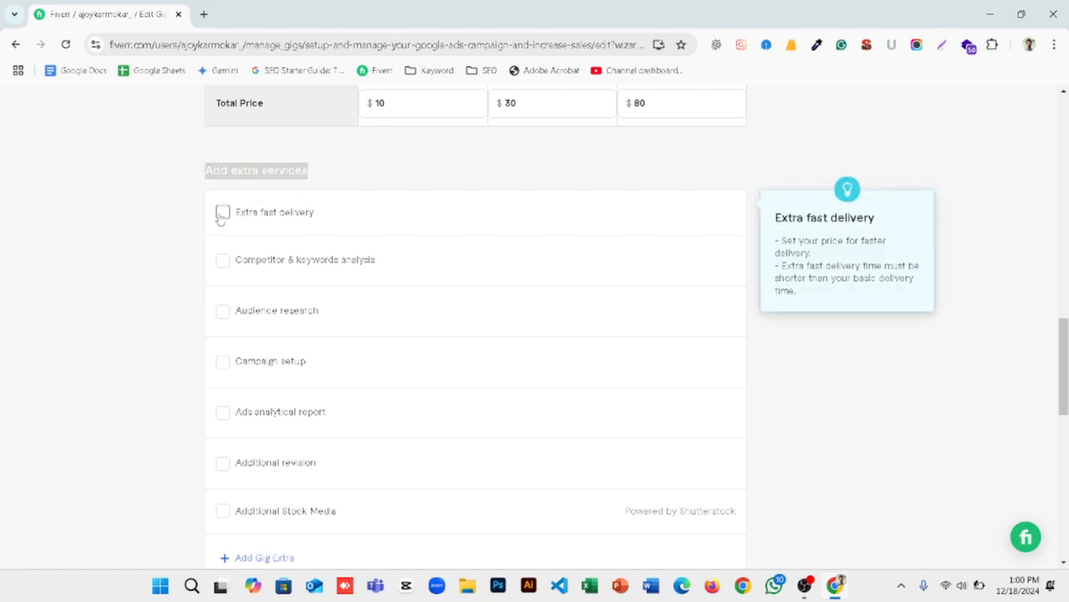
Step: Add the extra fast delivery service, offering Premium package delivery in 5 days for an extra $30
{"action": "left_click", "coordinate": [223, 212]}
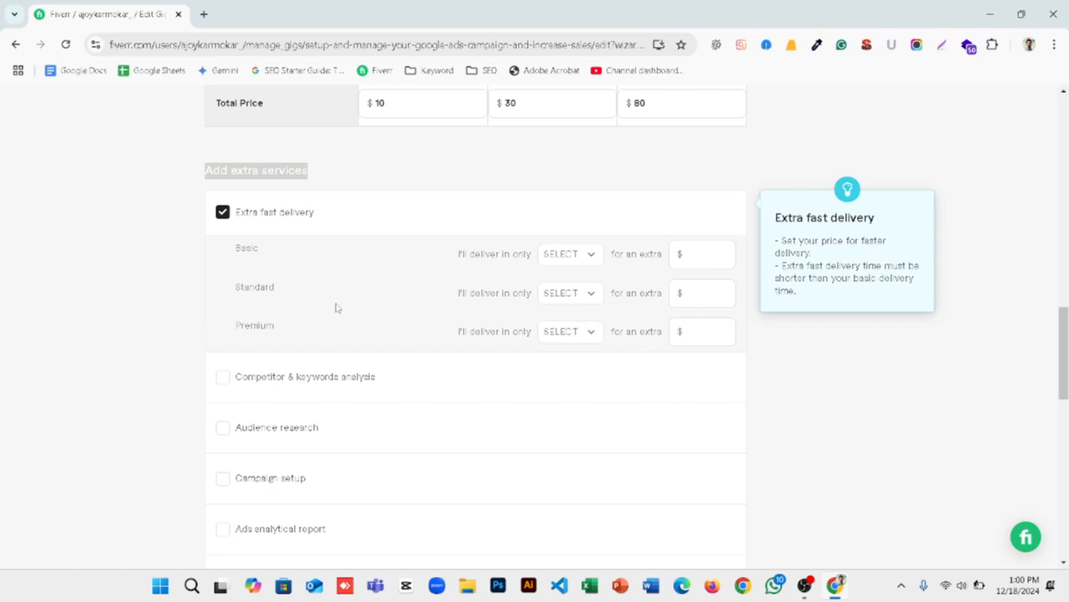
{"action": "left_click", "coordinate": [590, 332]}
{"action": "scroll", "coordinate": [567, 474], "scroll_direction": "down", "scroll_amount": 2}
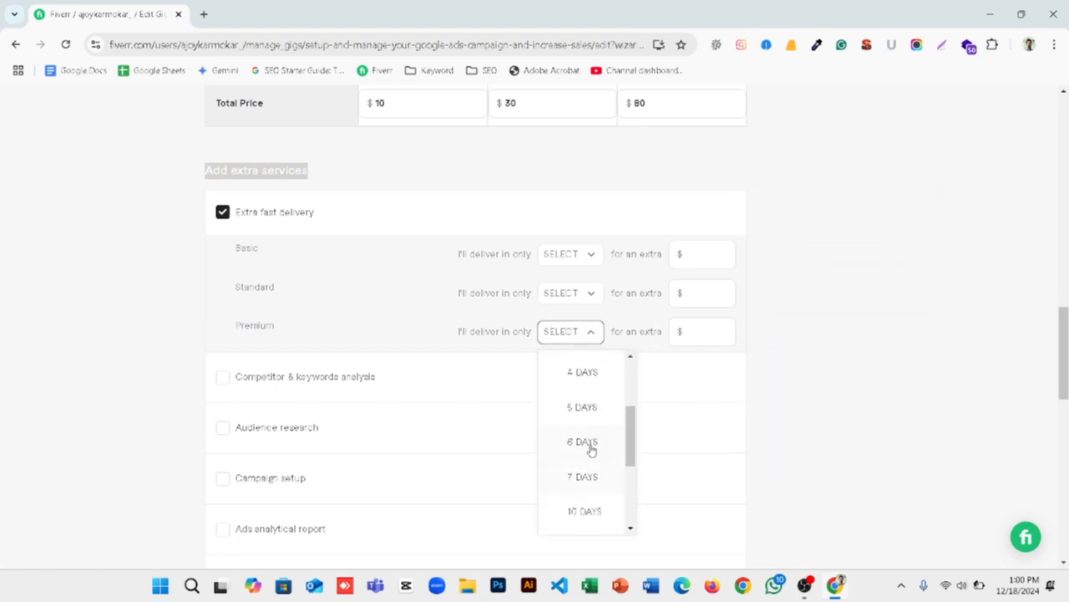
{"action": "left_click", "coordinate": [589, 411]}
{"action": "left_click", "coordinate": [683, 332]}
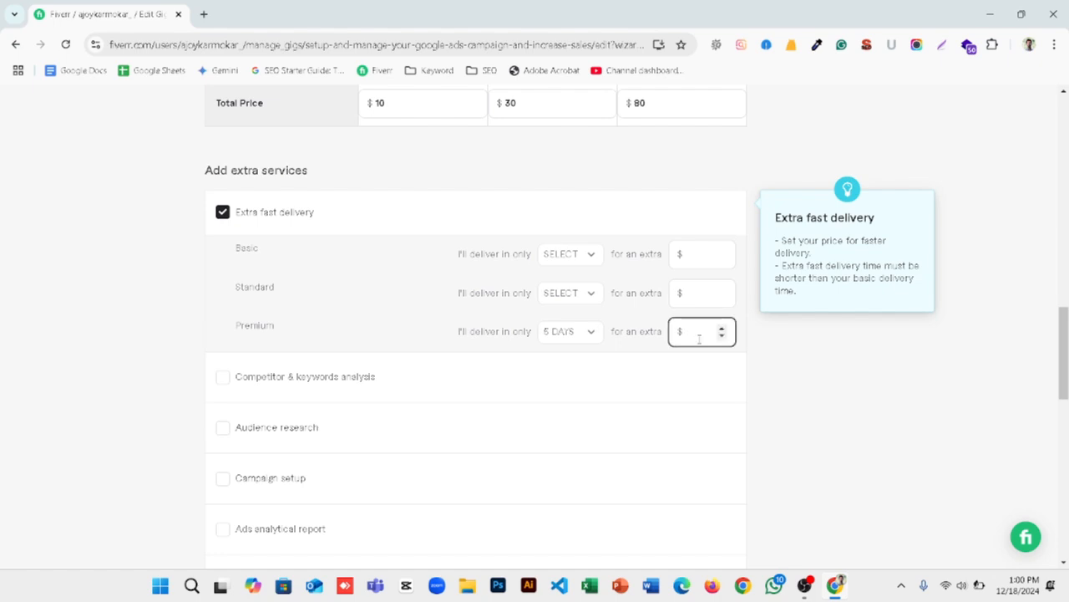
{"action": "type", "text": "30"}
{"action": "left_click", "coordinate": [765, 401]}
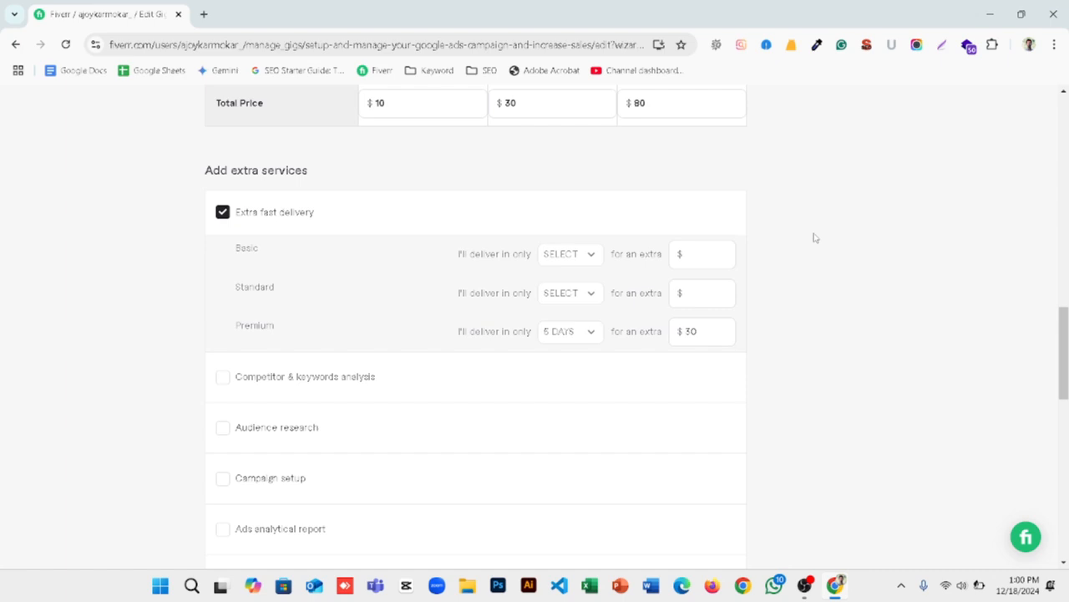
Step: Check the package prices and remaining extra services, and save the pricing to continue to the Description & FAQ stage
{"action": "scroll", "coordinate": [680, 227], "scroll_direction": "up", "scroll_amount": 5}
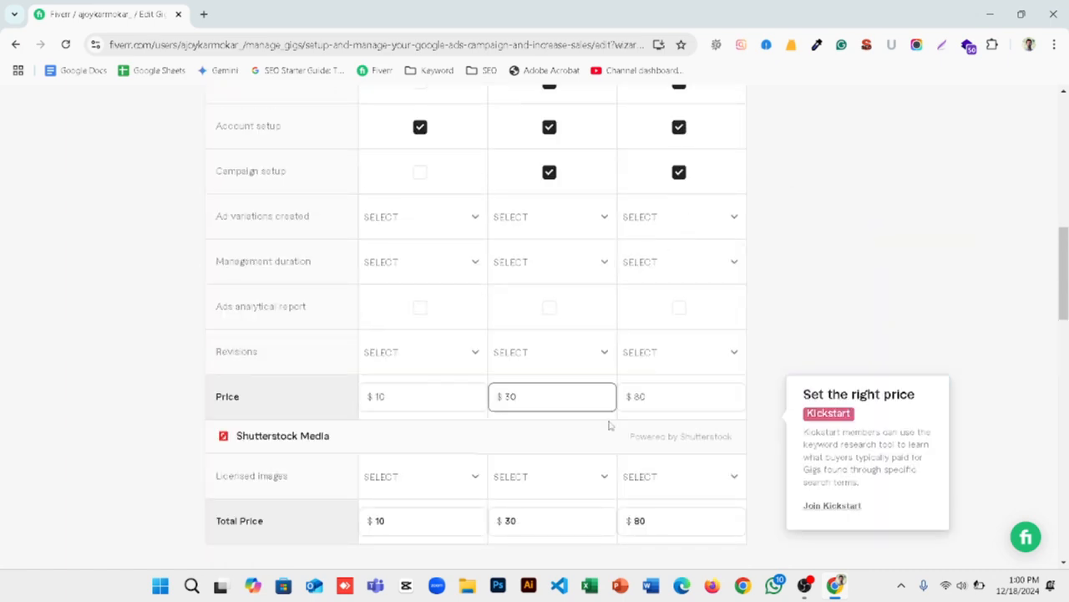
{"action": "scroll", "coordinate": [635, 435], "scroll_direction": "down", "scroll_amount": 1}
{"action": "scroll", "coordinate": [647, 447], "scroll_direction": "down", "scroll_amount": 3}
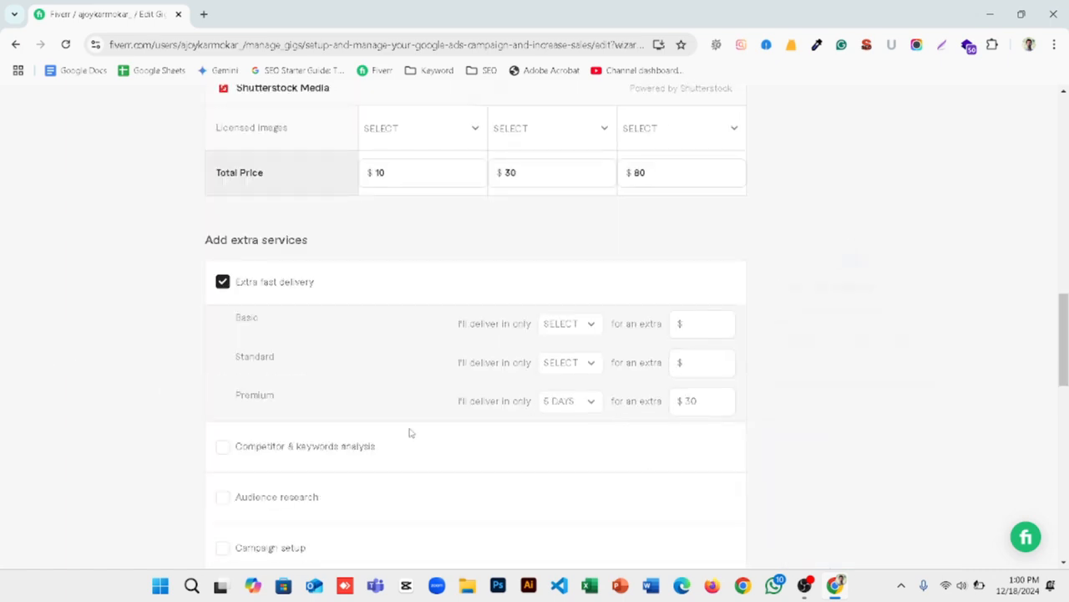
{"action": "left_click", "coordinate": [702, 402]}
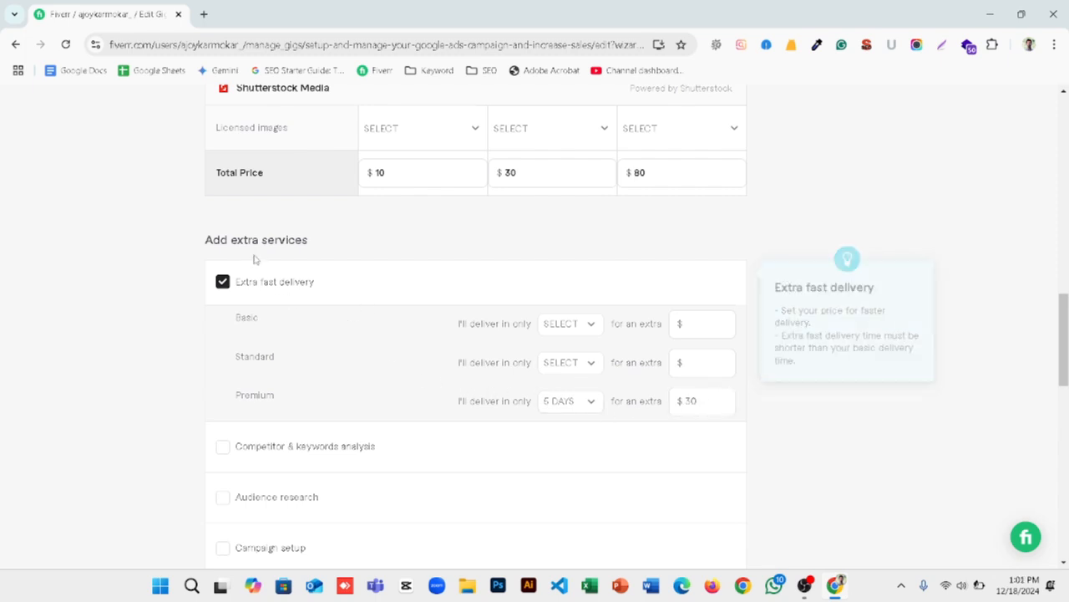
{"action": "scroll", "coordinate": [254, 265], "scroll_direction": "down", "scroll_amount": 2}
{"action": "scroll", "coordinate": [184, 358], "scroll_direction": "down", "scroll_amount": 2}
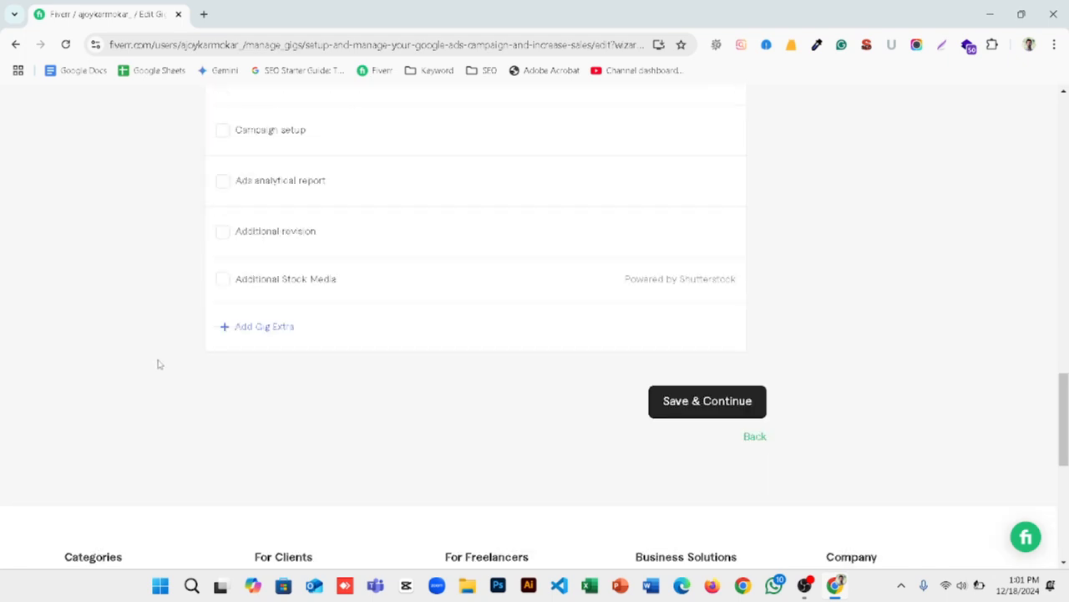
{"action": "scroll", "coordinate": [157, 363], "scroll_direction": "up", "scroll_amount": 2}
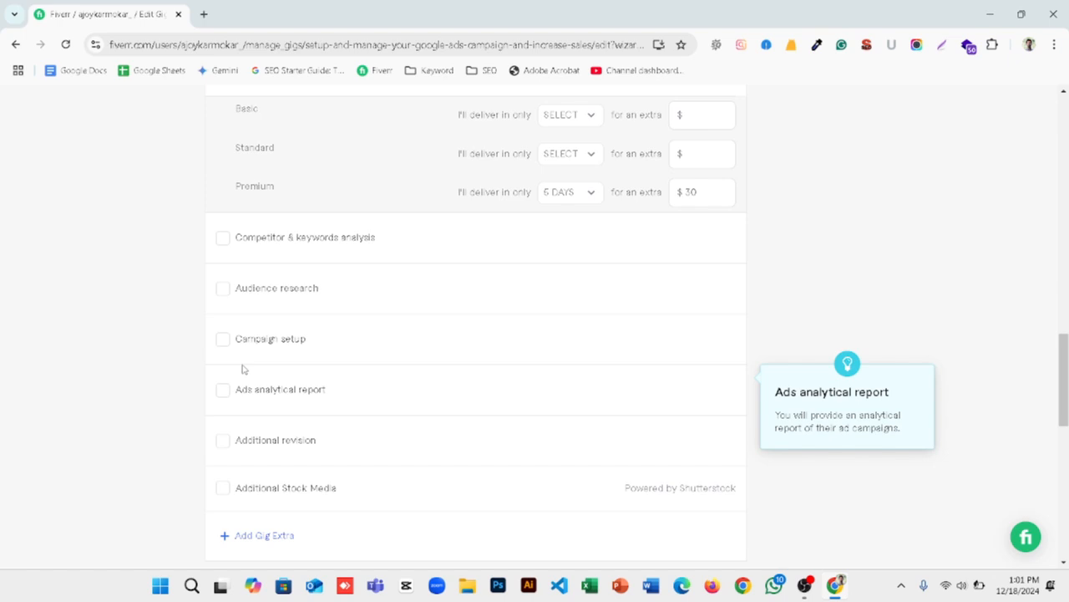
{"action": "scroll", "coordinate": [242, 368], "scroll_direction": "down", "scroll_amount": 3}
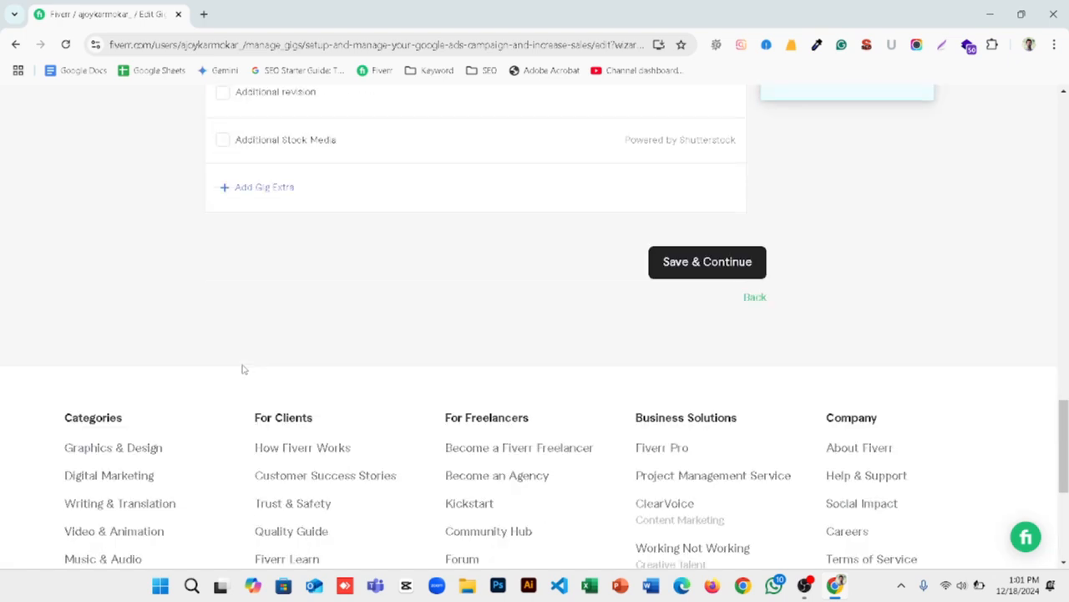
{"action": "left_click", "coordinate": [692, 269]}
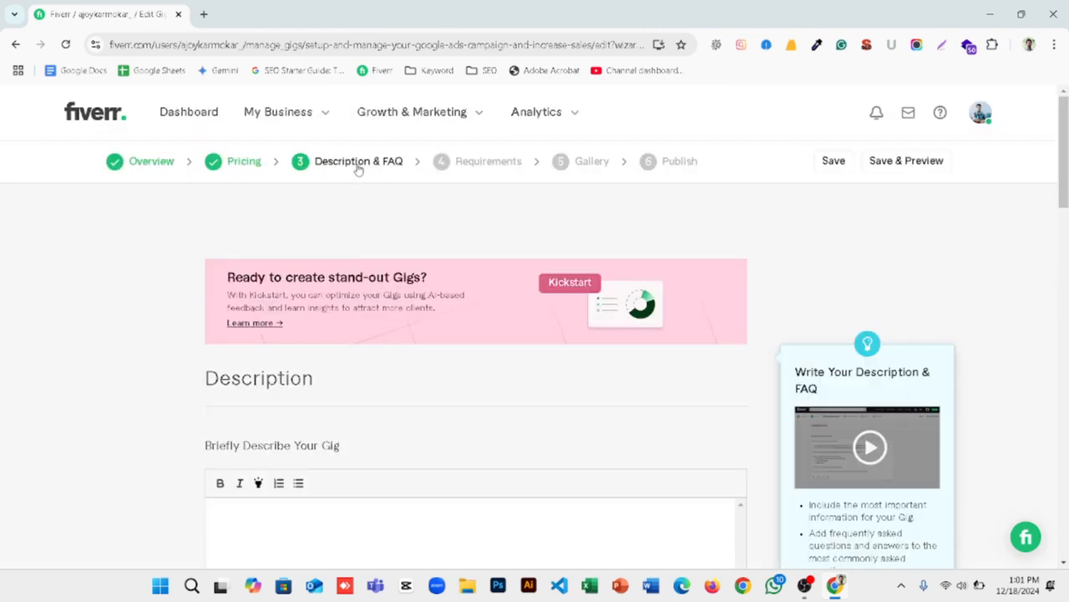
Step: Look over the Description & FAQ page, from the empty gig description box to the milestone workflow section
{"action": "scroll", "coordinate": [360, 184], "scroll_direction": "down", "scroll_amount": 5}
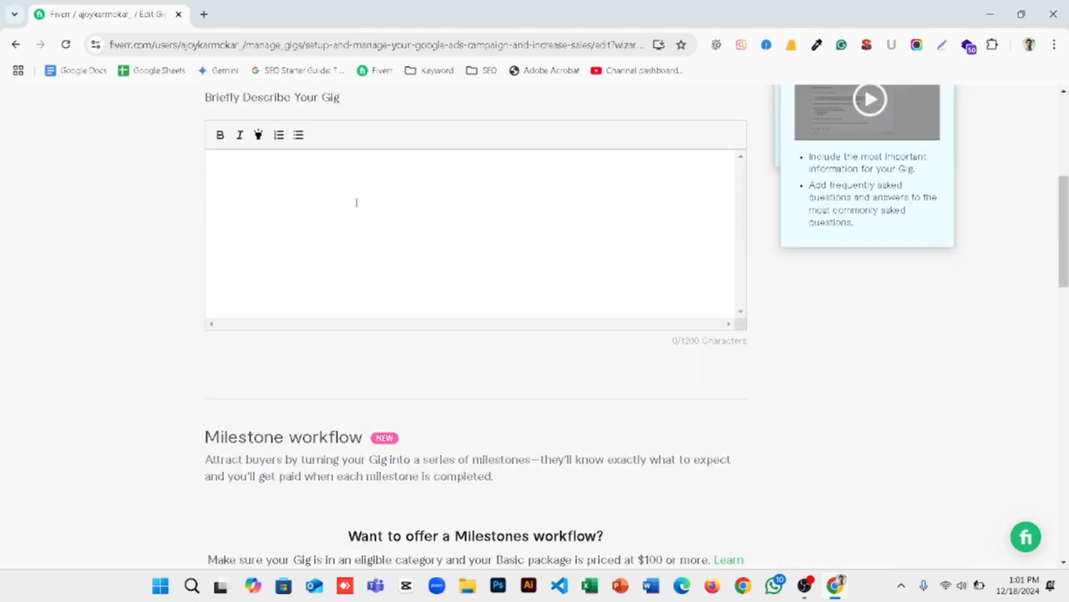
{"action": "scroll", "coordinate": [343, 209], "scroll_direction": "up", "scroll_amount": 2}
{"action": "left_click", "coordinate": [318, 232]}
{"action": "scroll", "coordinate": [335, 228], "scroll_direction": "up", "scroll_amount": 3}
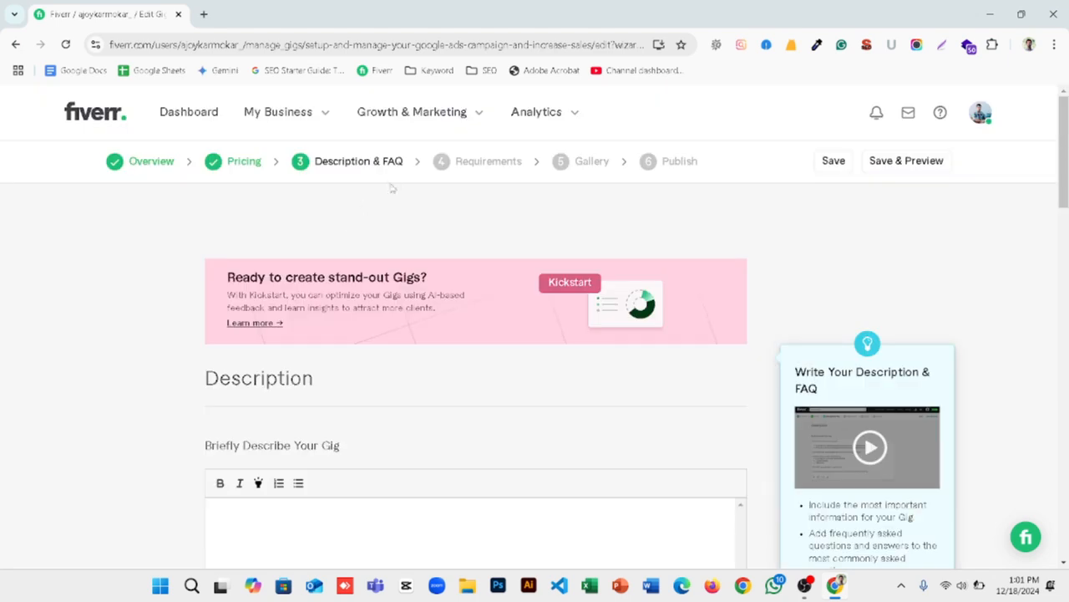
{"action": "scroll", "coordinate": [365, 228], "scroll_direction": "down", "scroll_amount": 4}
{"action": "scroll", "coordinate": [365, 226], "scroll_direction": "down", "scroll_amount": 4}
{"action": "scroll", "coordinate": [365, 229], "scroll_direction": "up", "scroll_amount": 5}
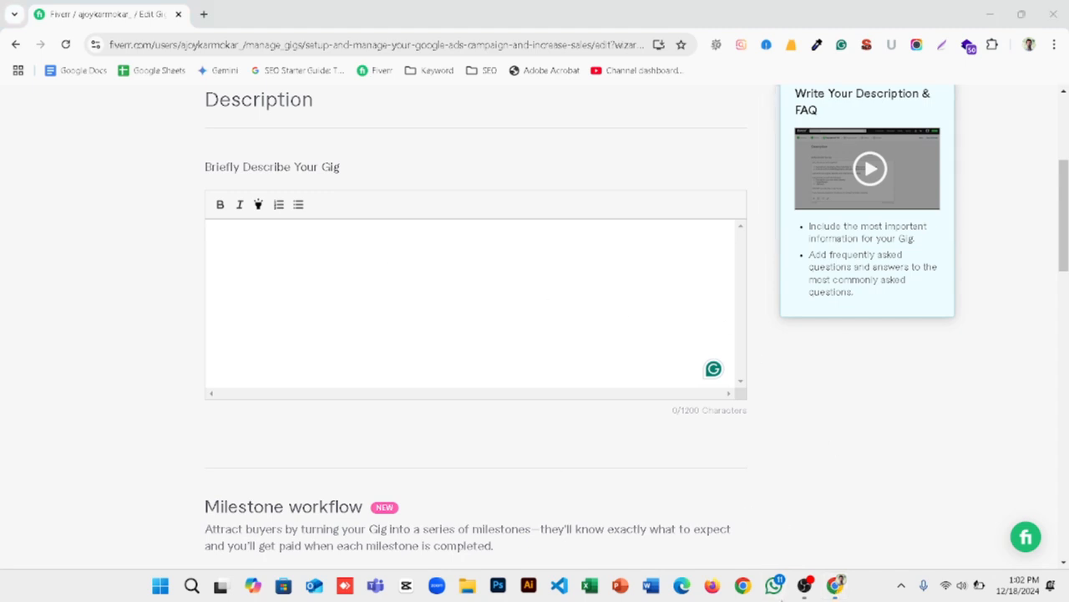
Step: Switch to WhatsApp and copy the full Google Ads gig description from the unread message that begins "Are you looking for a reliable"
{"action": "left_click", "coordinate": [774, 585]}
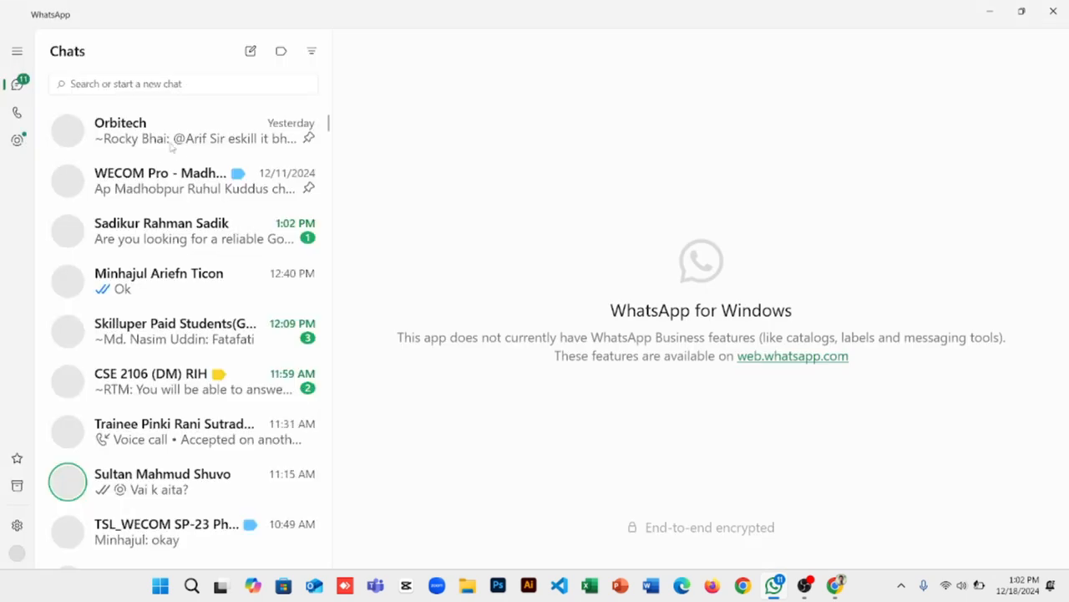
{"action": "left_click", "coordinate": [191, 243]}
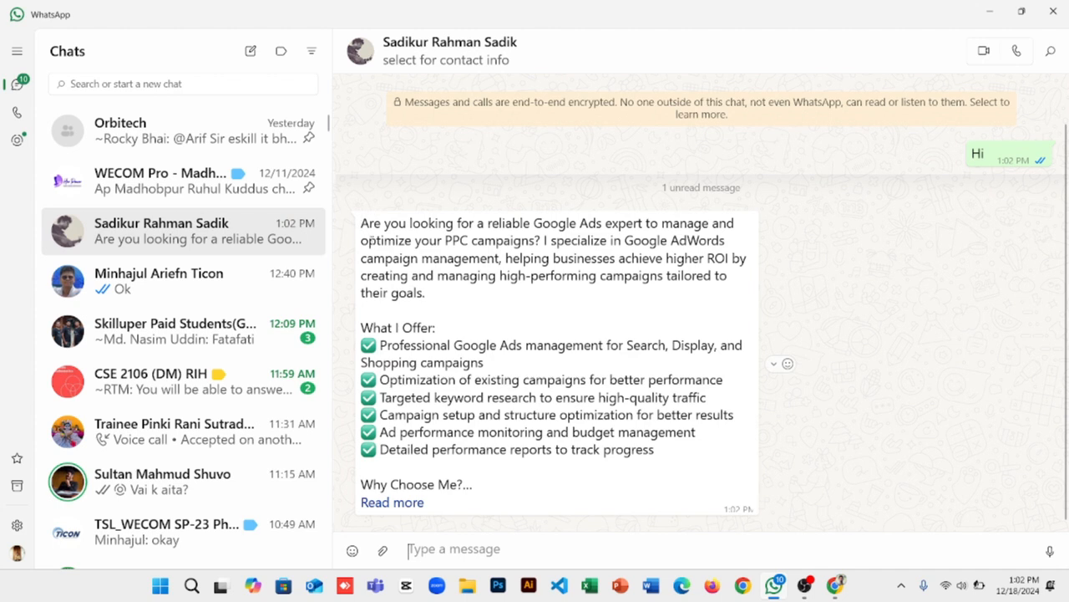
{"action": "double_click", "coordinate": [405, 239]}
{"action": "triple_click", "coordinate": [404, 236]}
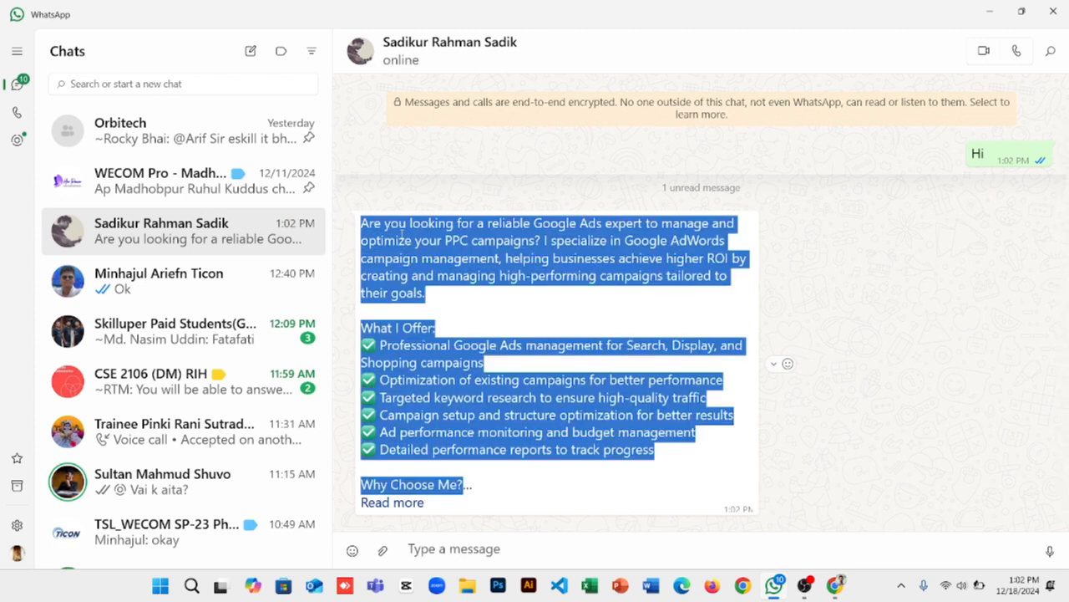
{"action": "key", "text": "Escape"}
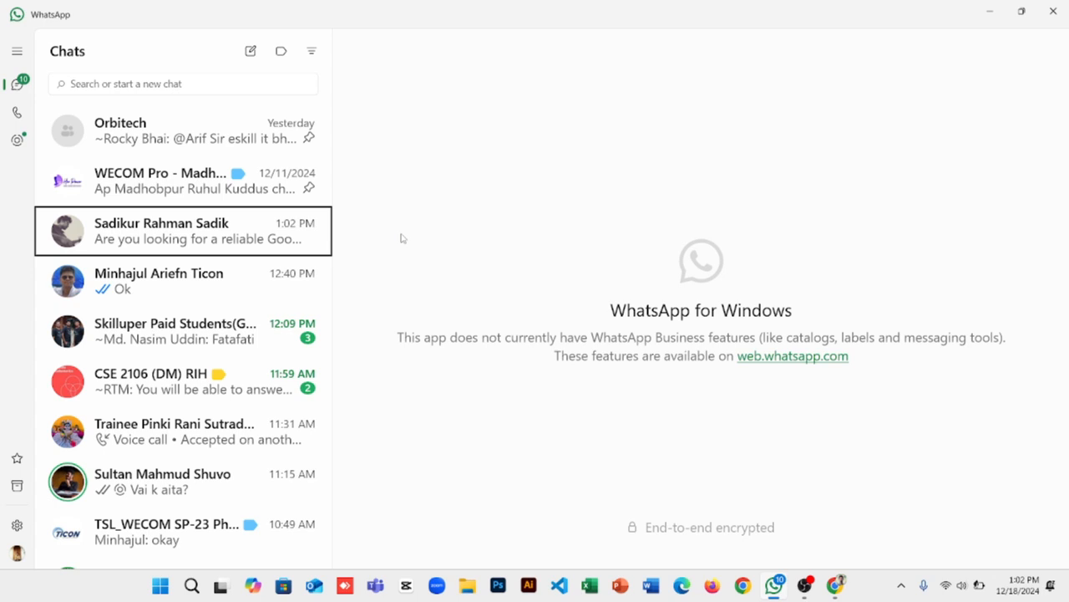
Step: Close WhatsApp and paste the copied Google Ads text into the gig description on Fiverr
{"action": "key", "text": "super"}
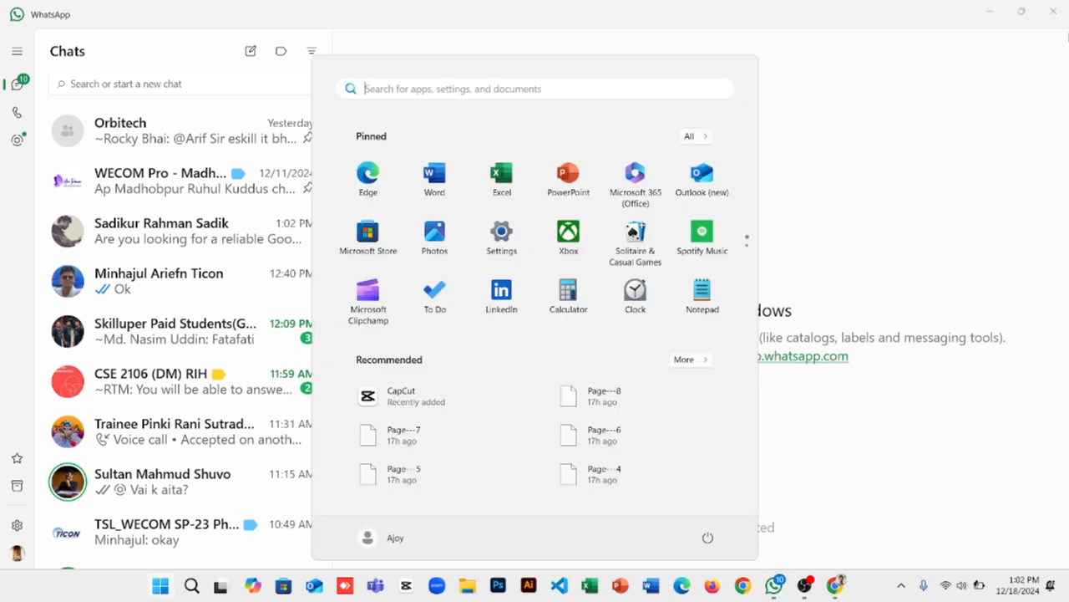
{"action": "key", "text": "super"}
{"action": "left_click", "coordinate": [1054, 12]}
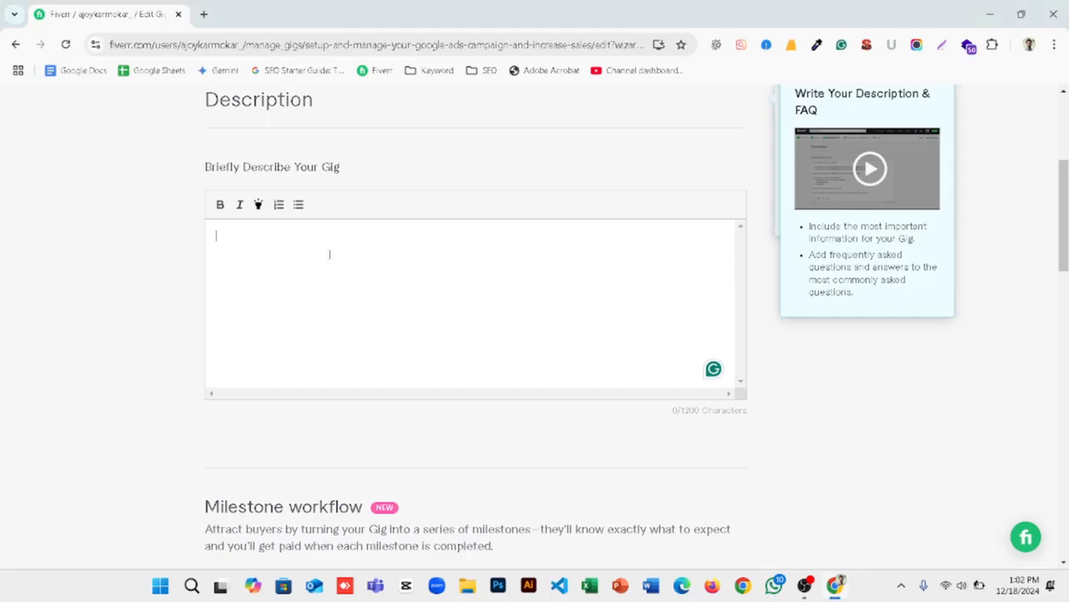
{"action": "key", "text": "ctrl+v"}
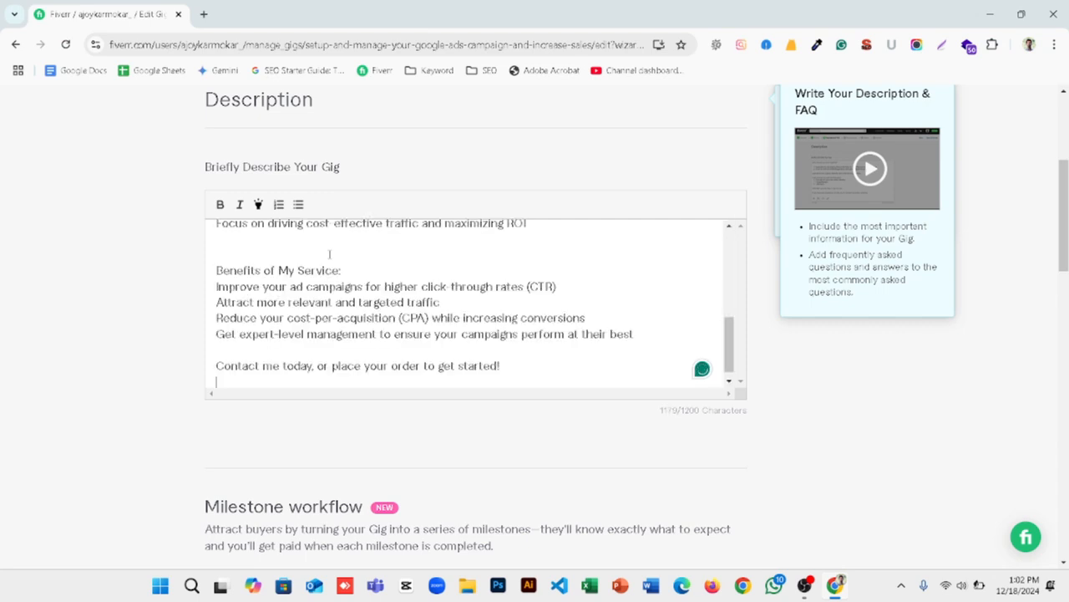
Step: Review the pasted gig description from the opening paragraph to the closing call to order, including the offer and benefits sections
{"action": "scroll", "coordinate": [329, 254], "scroll_direction": "up", "scroll_amount": 8}
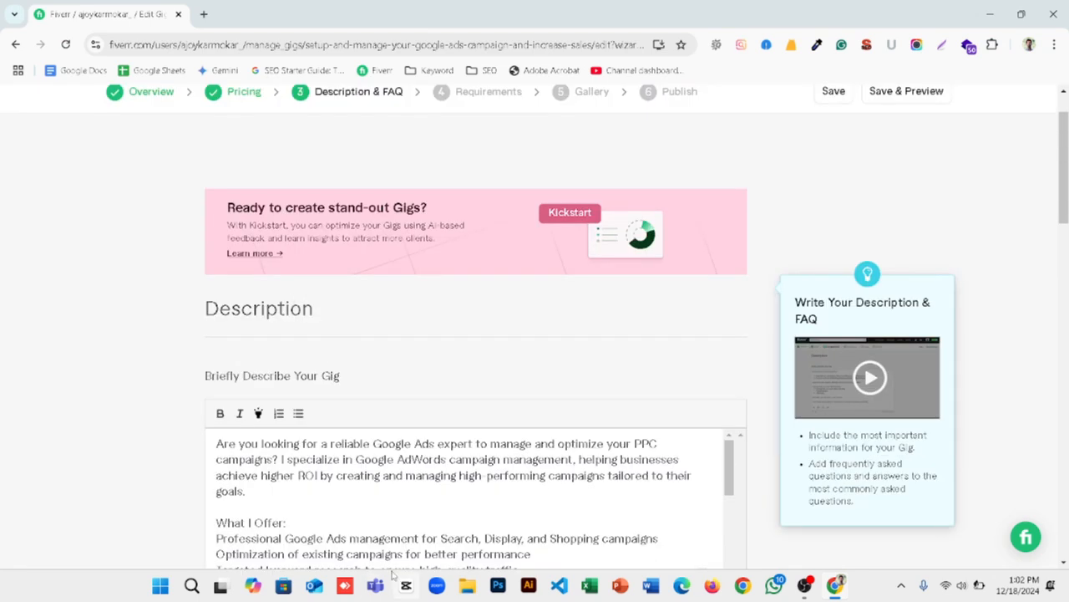
{"action": "scroll", "coordinate": [332, 502], "scroll_direction": "down", "scroll_amount": 5}
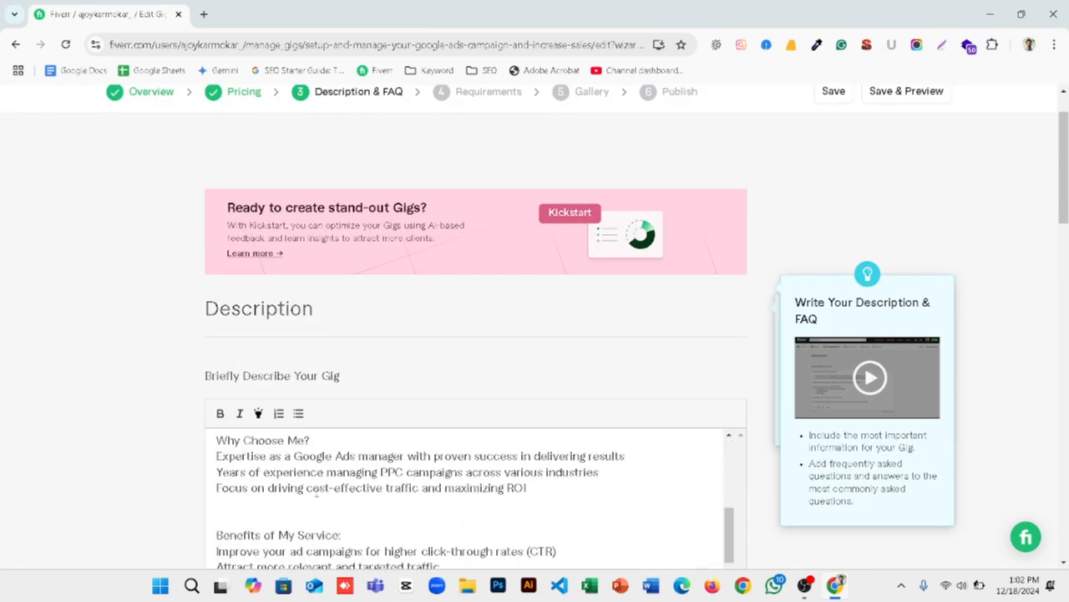
{"action": "scroll", "coordinate": [314, 491], "scroll_direction": "down", "scroll_amount": 2}
{"action": "scroll", "coordinate": [311, 488], "scroll_direction": "up", "scroll_amount": 6}
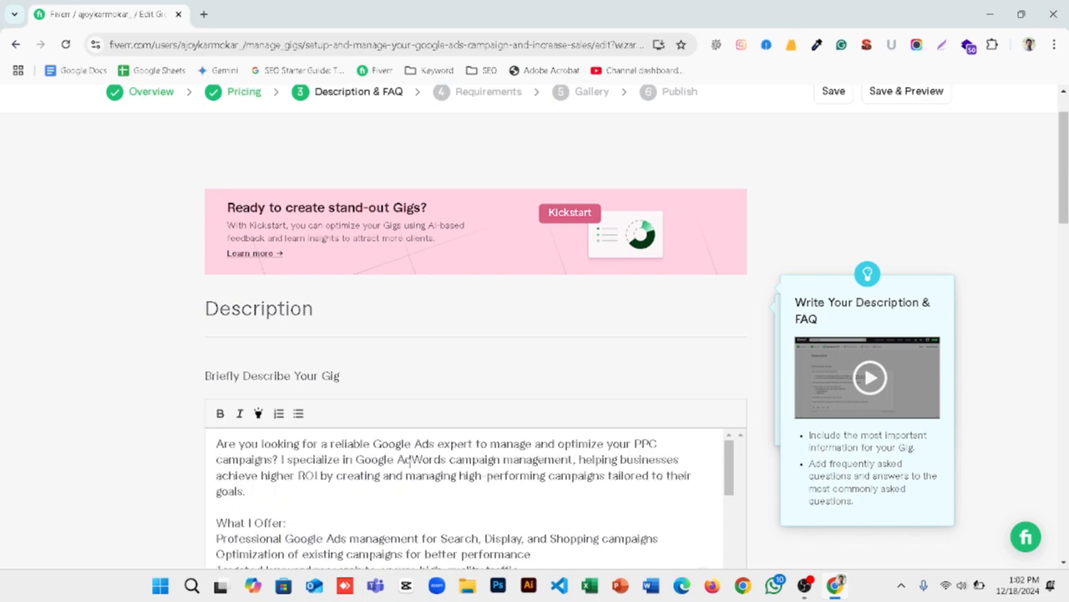
{"action": "scroll", "coordinate": [323, 500], "scroll_direction": "down", "scroll_amount": 4}
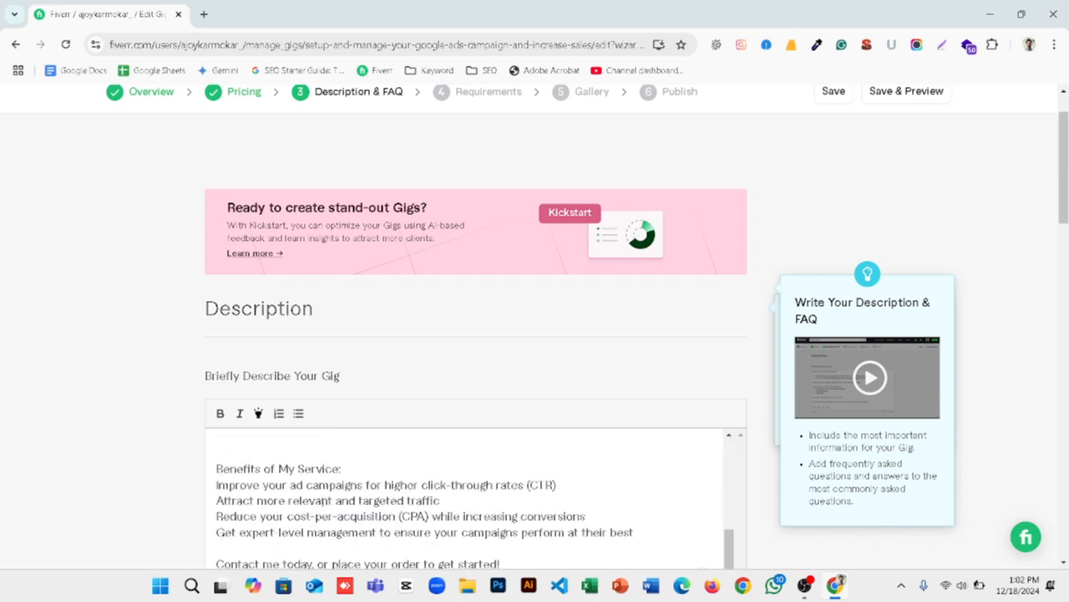
{"action": "scroll", "coordinate": [326, 500], "scroll_direction": "down", "scroll_amount": 2}
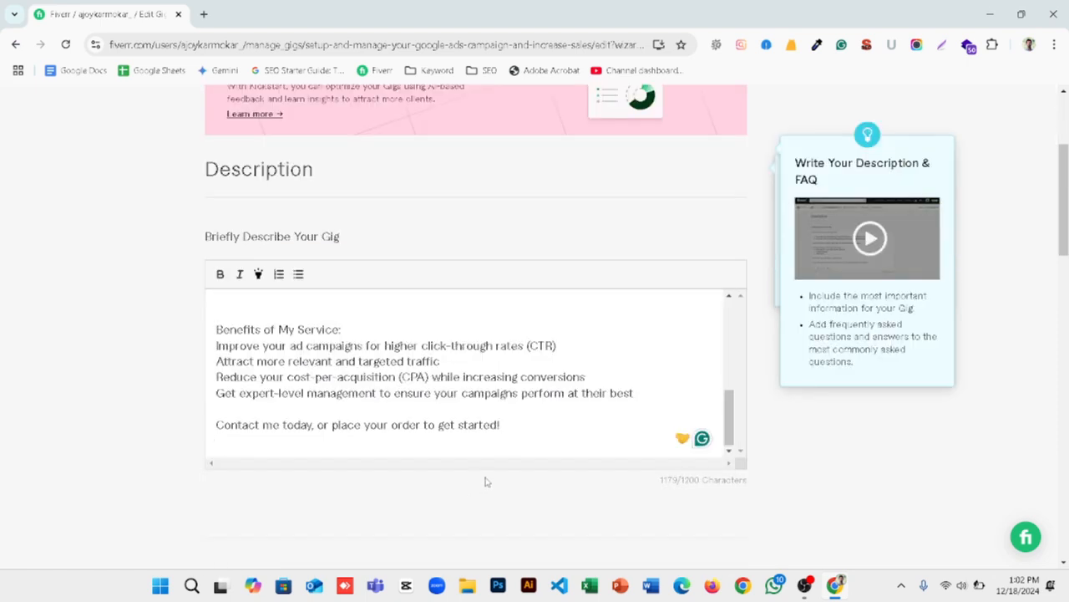
{"action": "scroll", "coordinate": [326, 371], "scroll_direction": "up", "scroll_amount": 1}
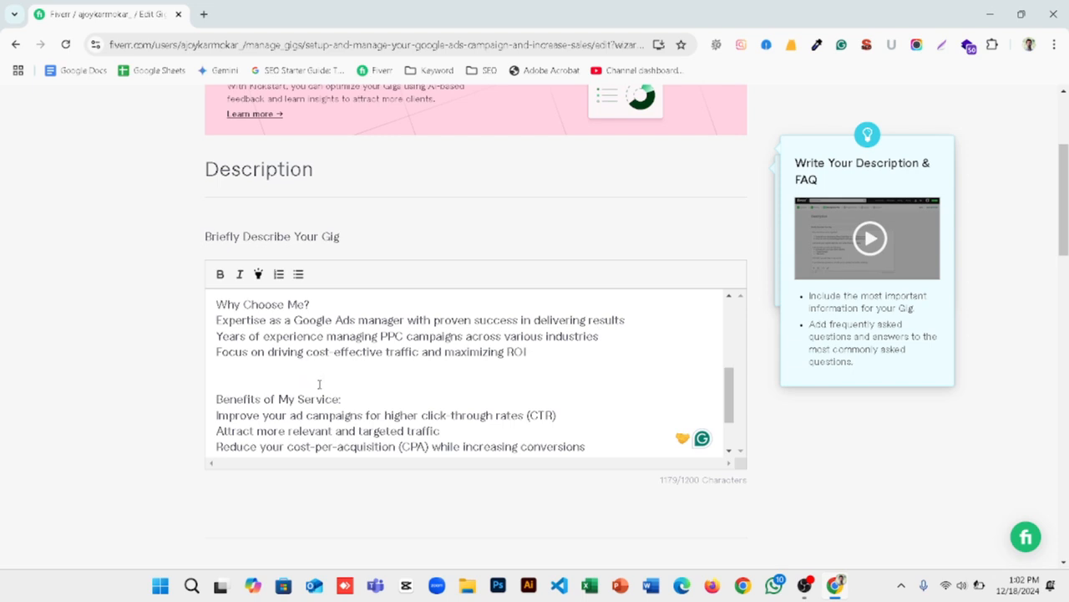
{"action": "scroll", "coordinate": [319, 384], "scroll_direction": "down", "scroll_amount": 1}
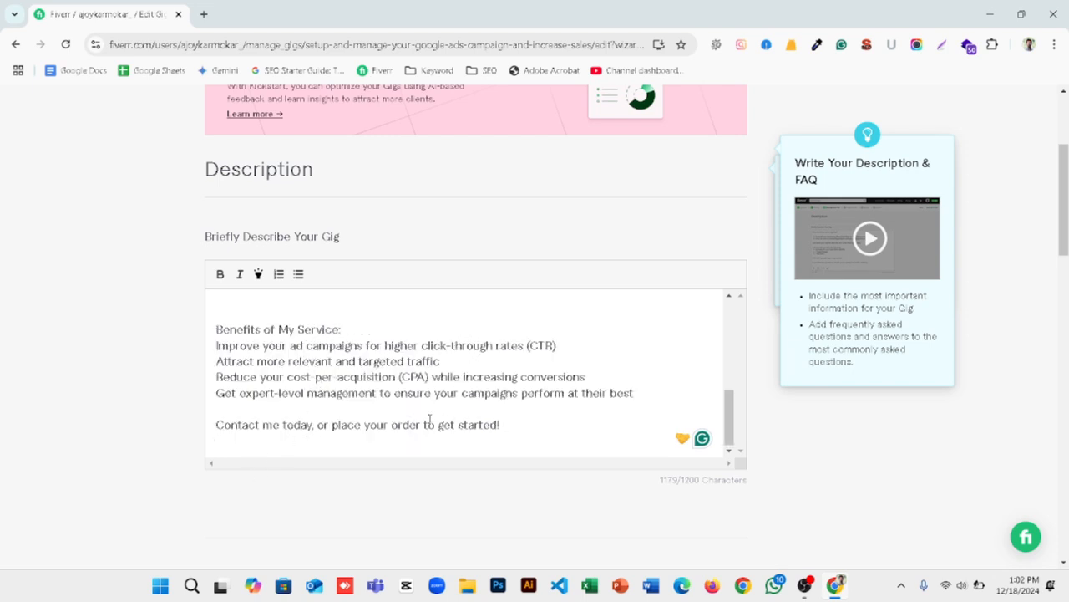
Step: Leave the milestone workflow and FAQ sections empty, and save the description to continue to the Requirements stage
{"action": "scroll", "coordinate": [348, 410], "scroll_direction": "down", "scroll_amount": 3}
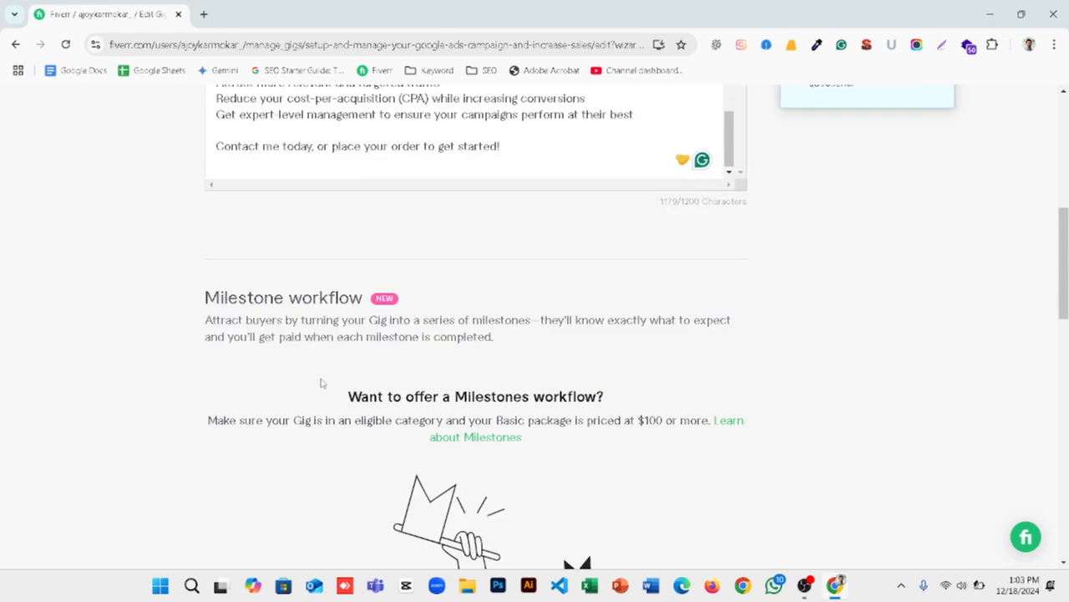
{"action": "scroll", "coordinate": [320, 383], "scroll_direction": "down", "scroll_amount": 5}
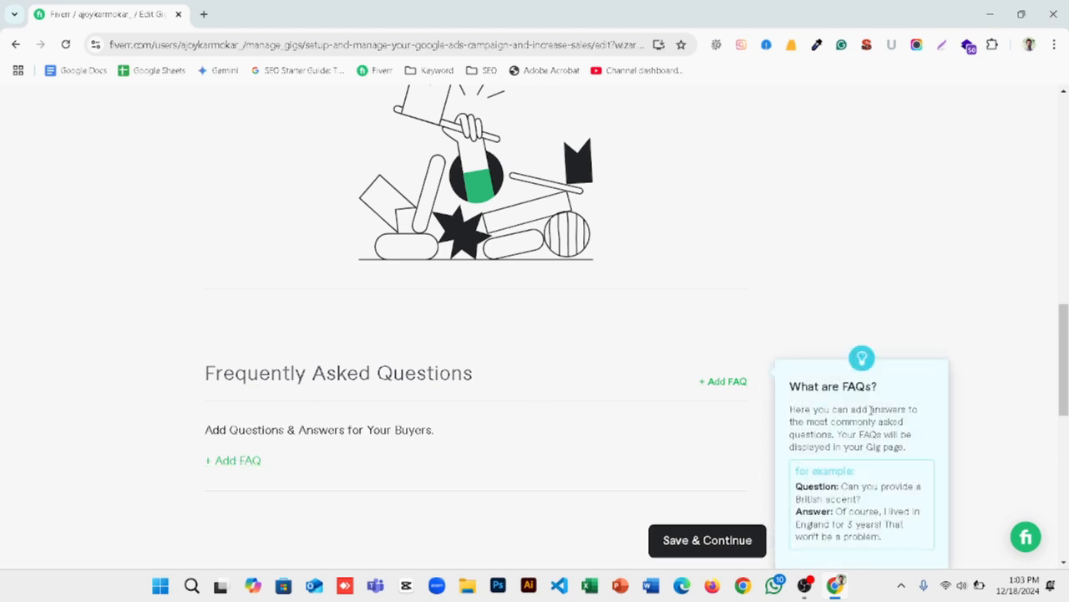
{"action": "scroll", "coordinate": [752, 425], "scroll_direction": "down", "scroll_amount": 3}
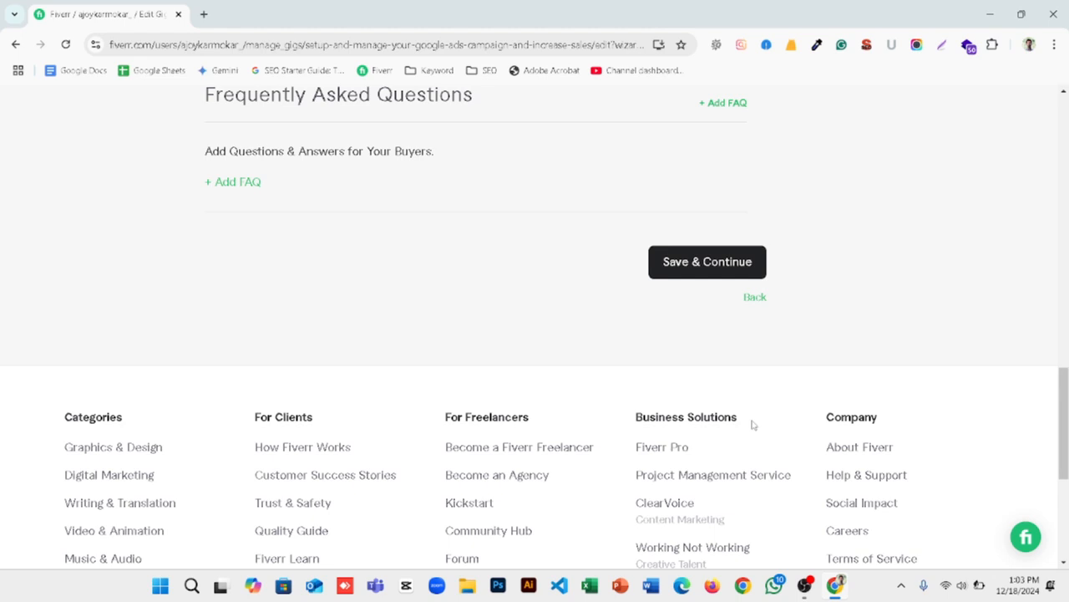
{"action": "left_click", "coordinate": [715, 271]}
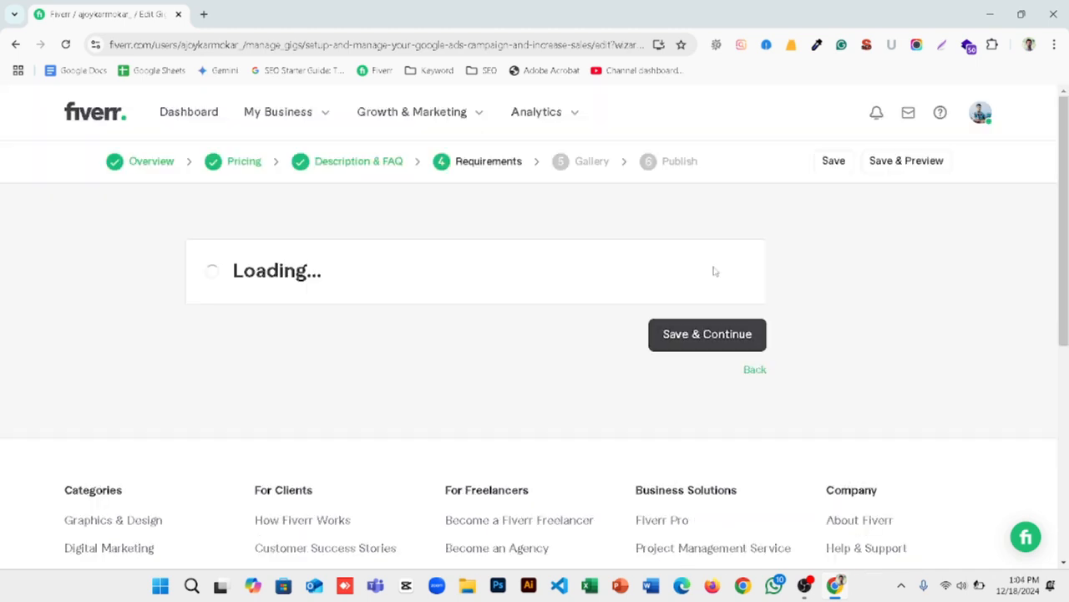
Step: Start a new required free-text question for buyers with the first line "1. Your google account access."
{"action": "scroll", "coordinate": [320, 256], "scroll_direction": "down", "scroll_amount": 5}
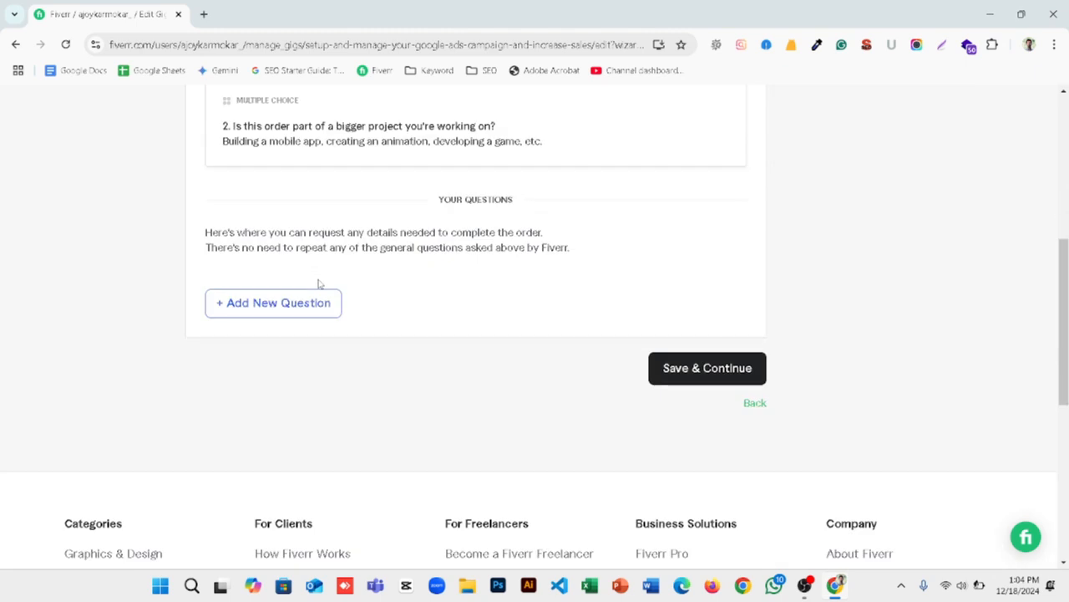
{"action": "scroll", "coordinate": [446, 288], "scroll_direction": "up", "scroll_amount": 4}
{"action": "scroll", "coordinate": [444, 289], "scroll_direction": "down", "scroll_amount": 3}
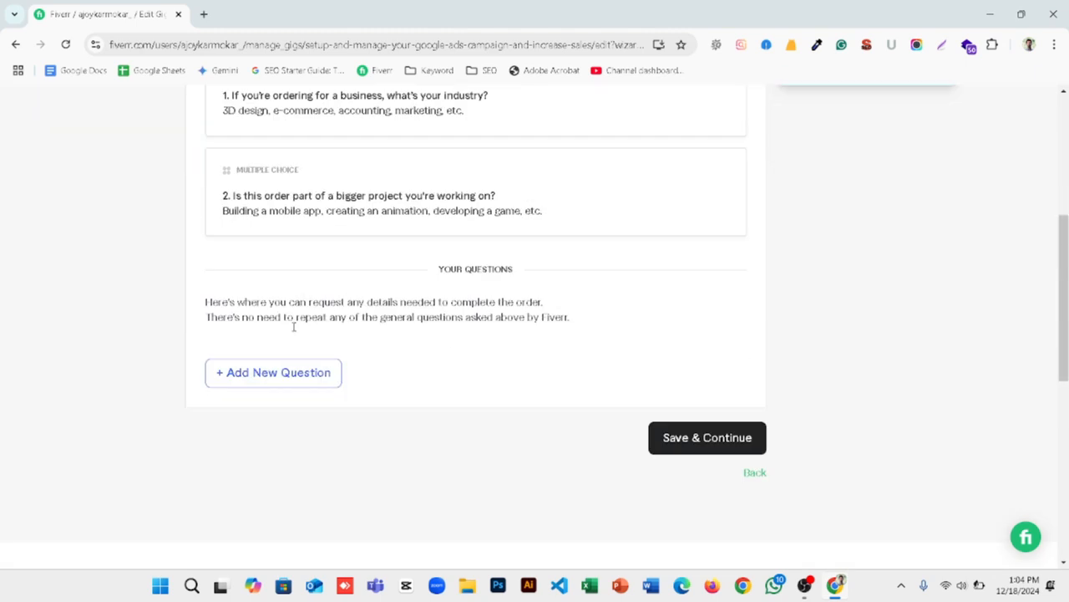
{"action": "left_click", "coordinate": [279, 379]}
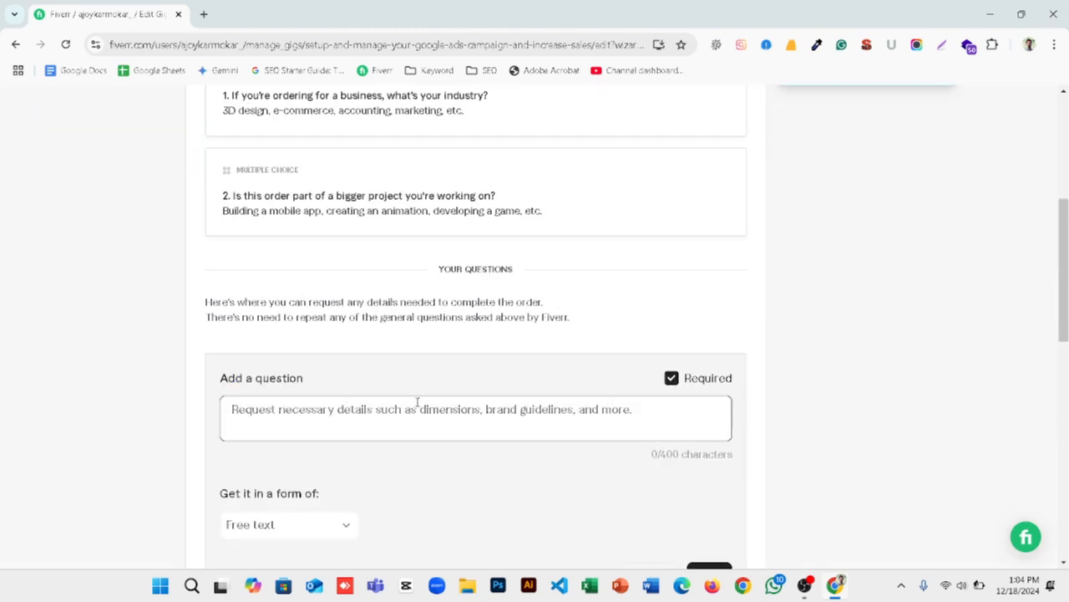
{"action": "left_click", "coordinate": [467, 421]}
{"action": "type", "text": "1."}
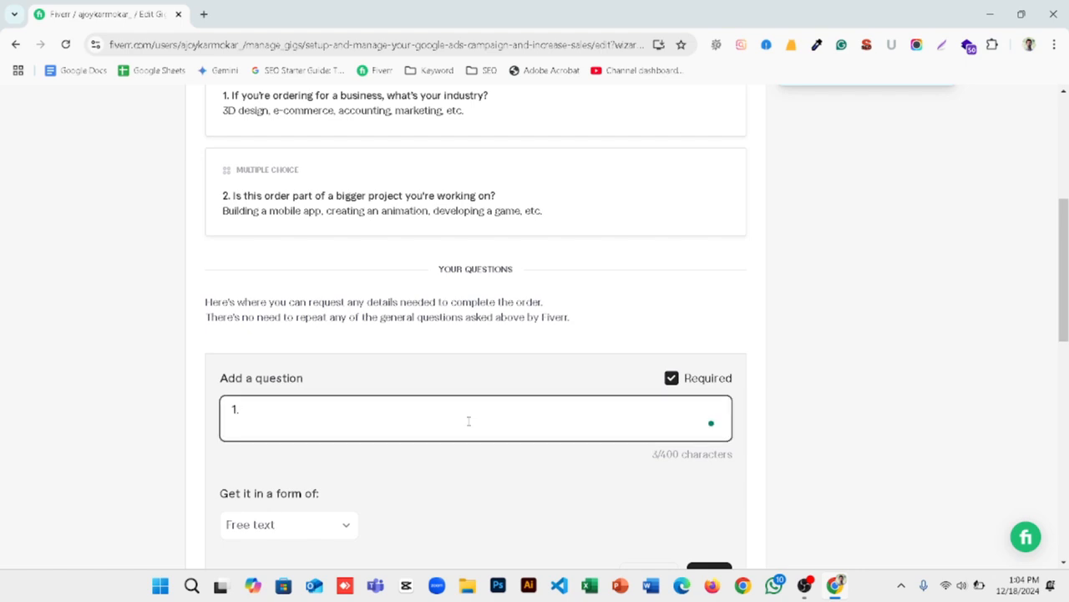
{"action": "type", "text": " Your google"}
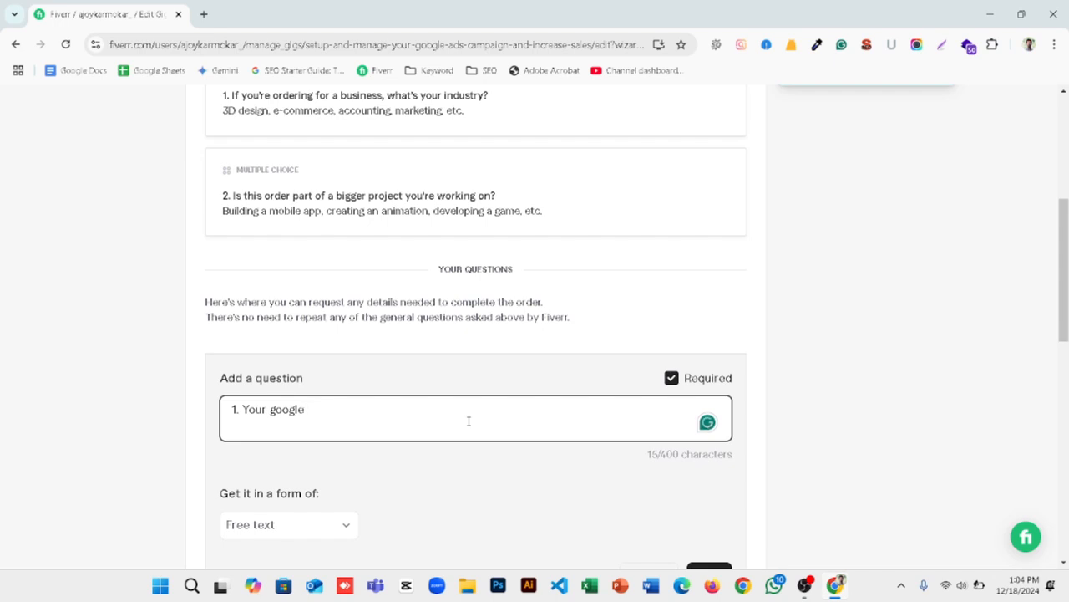
{"action": "type", "text": " account accr"}
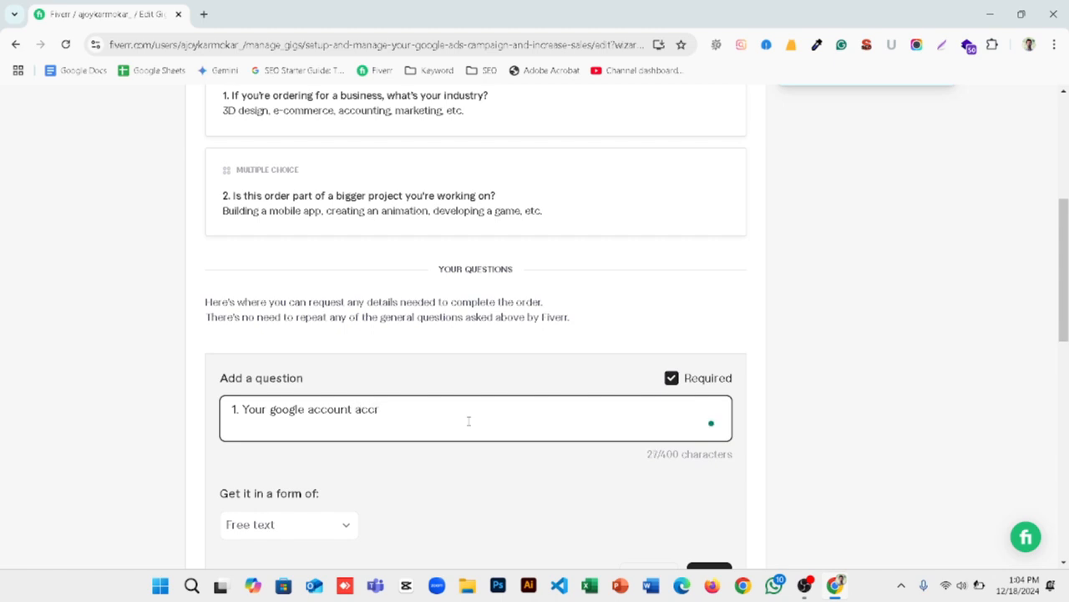
{"action": "key", "text": "BackSpace"}
{"action": "type", "text": "ess"}
{"action": "type", "text": "."}
{"action": "key", "text": "Return"}
Step: Enter "2. Website link." as the second line of the buyer question
{"action": "type", "text": "2. "}
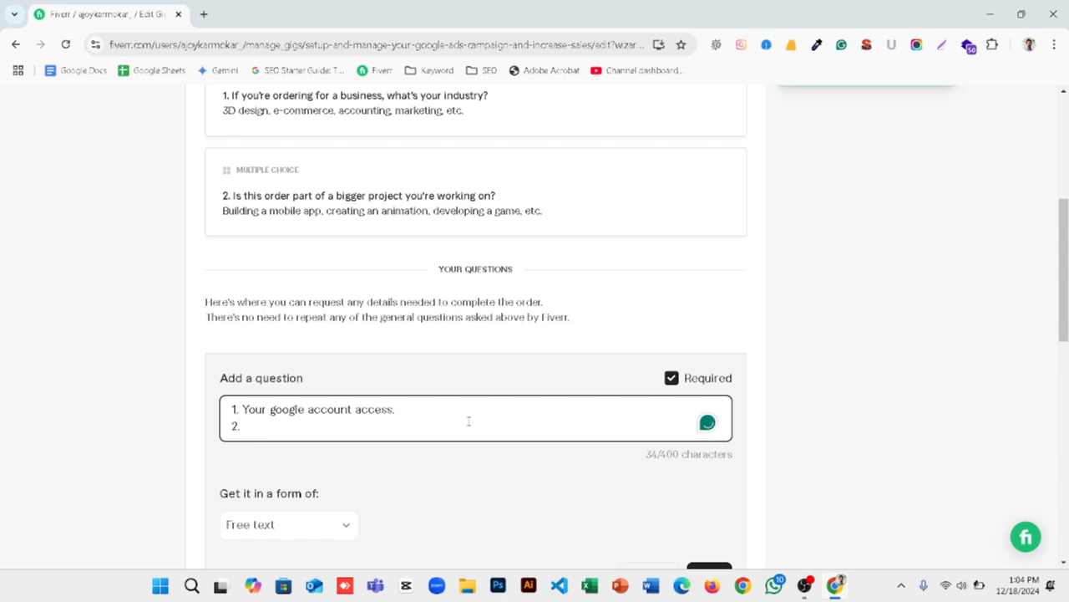
{"action": "type", "text": "Web"}
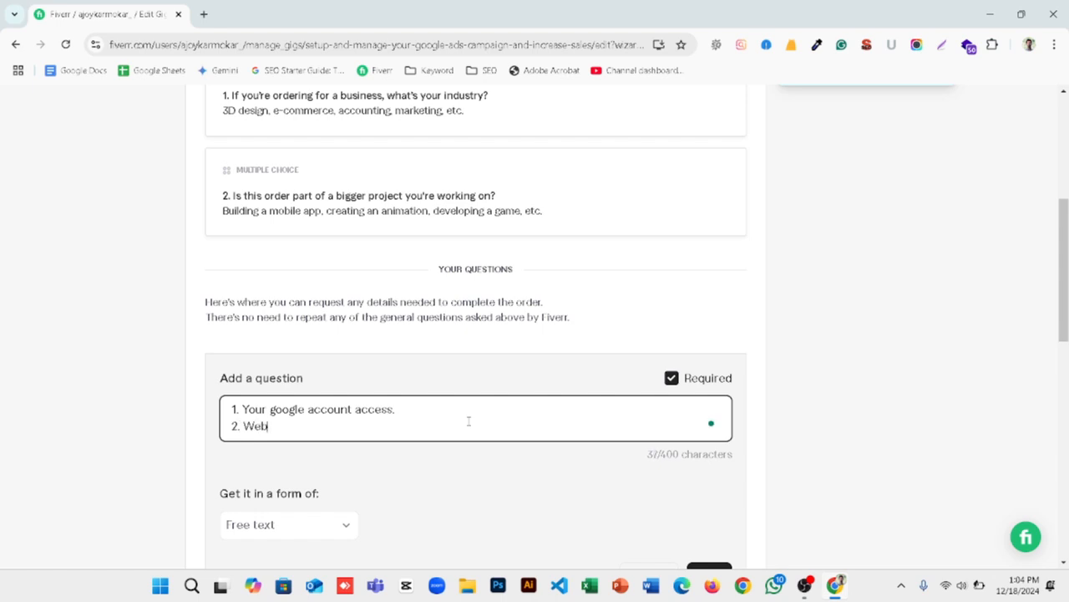
{"action": "type", "text": "site klink"}
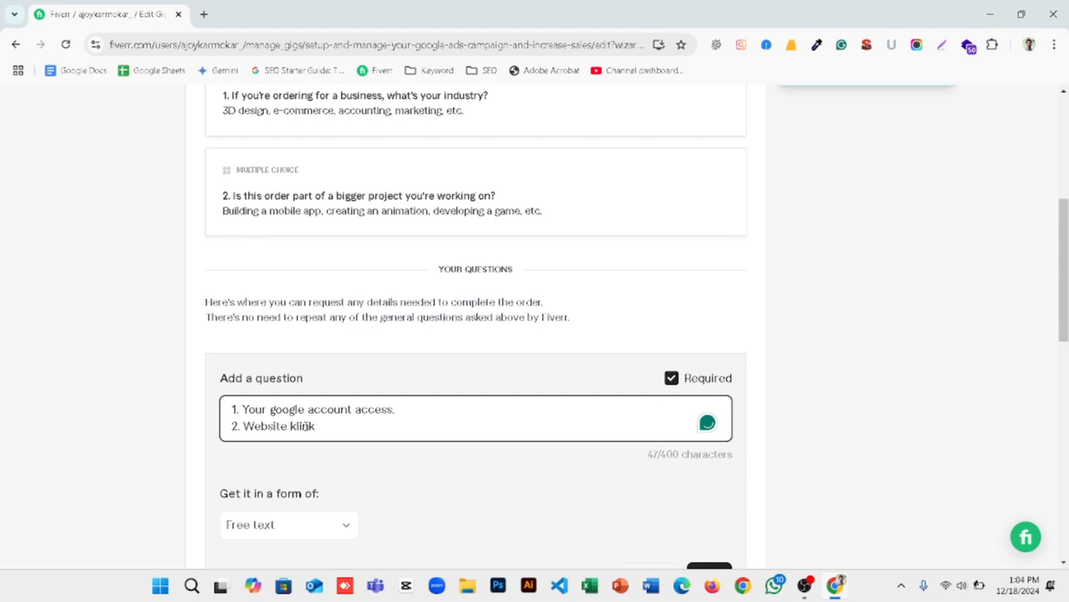
{"action": "key", "text": "BackSpace"}
{"action": "type", "text": "."}
{"action": "key", "text": "Return"}
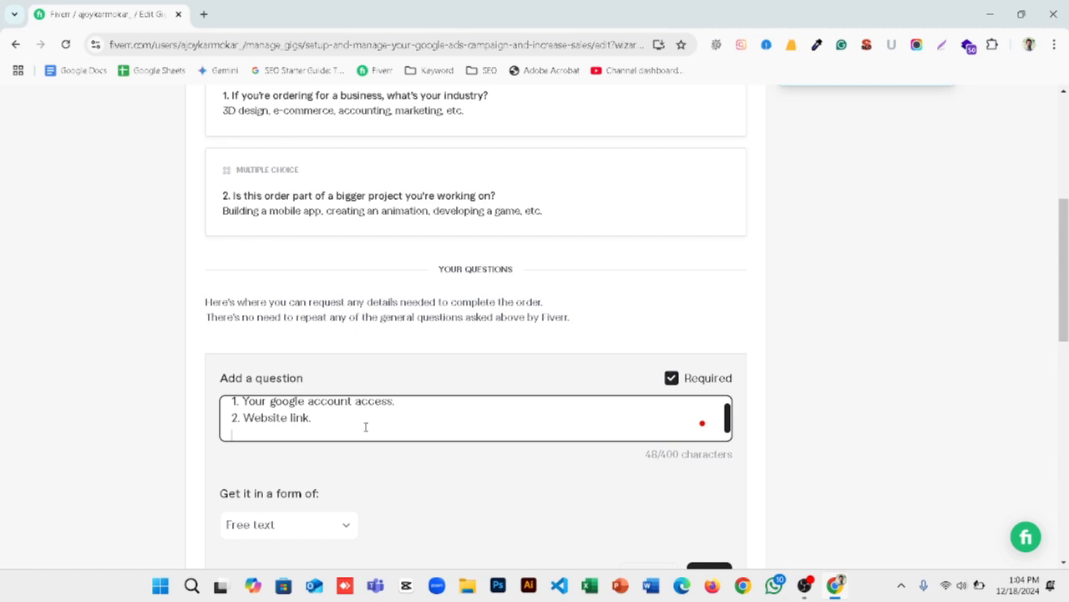
Step: Enter "3. Daily Budget." as the third line of the buyer question
{"action": "type", "text": "3. Daily Bud"}
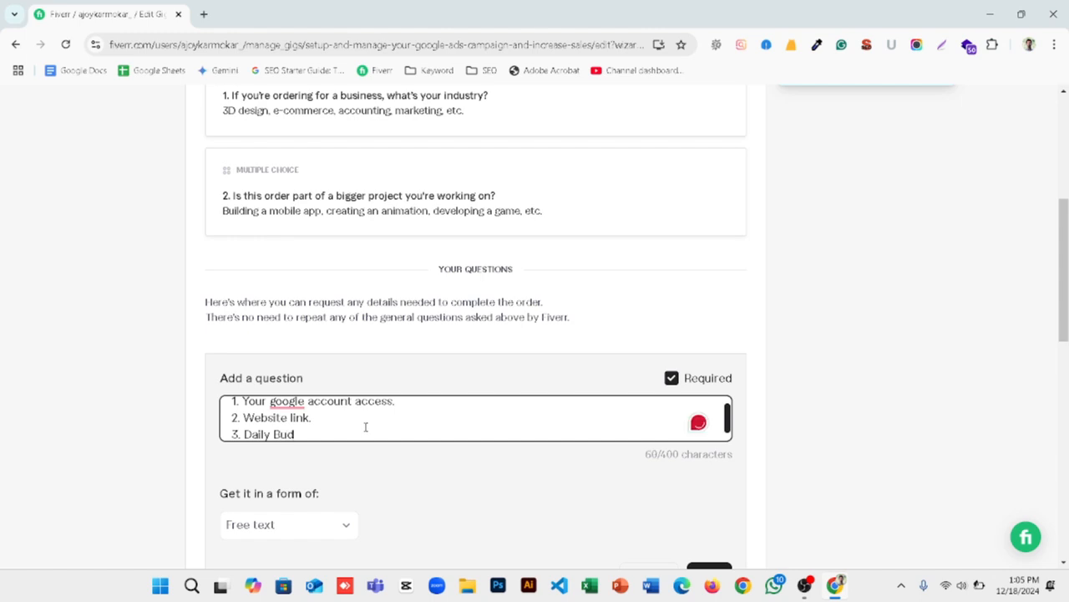
{"action": "type", "text": "get."}
{"action": "key", "text": "Return"}
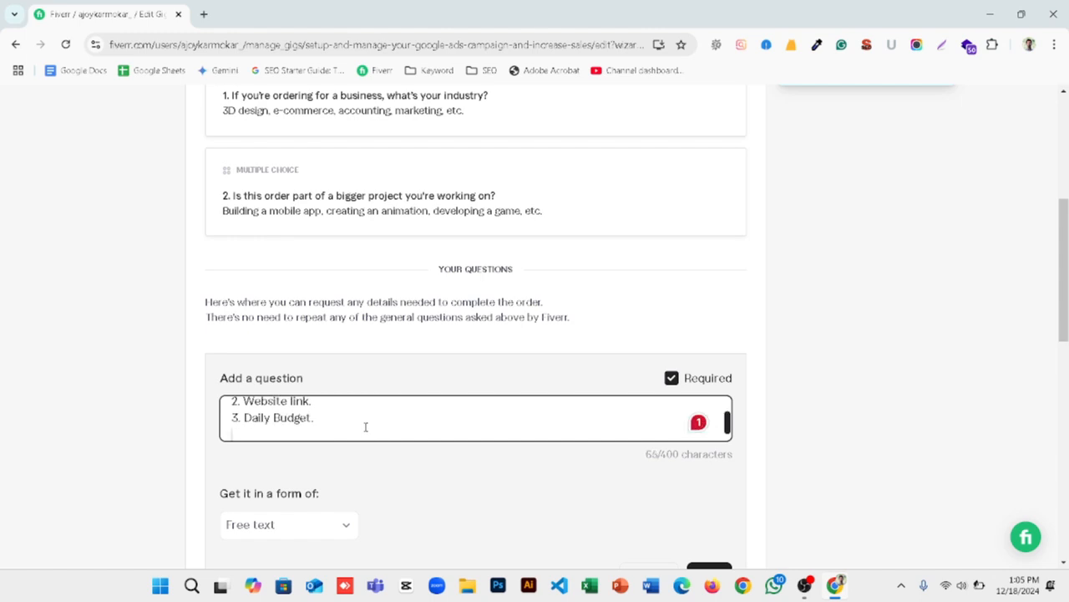
Step: Enter "4. Business country." as the fourth line of the buyer question
{"action": "type", "text": "4."}
{"action": "type", "text": "Bu"}
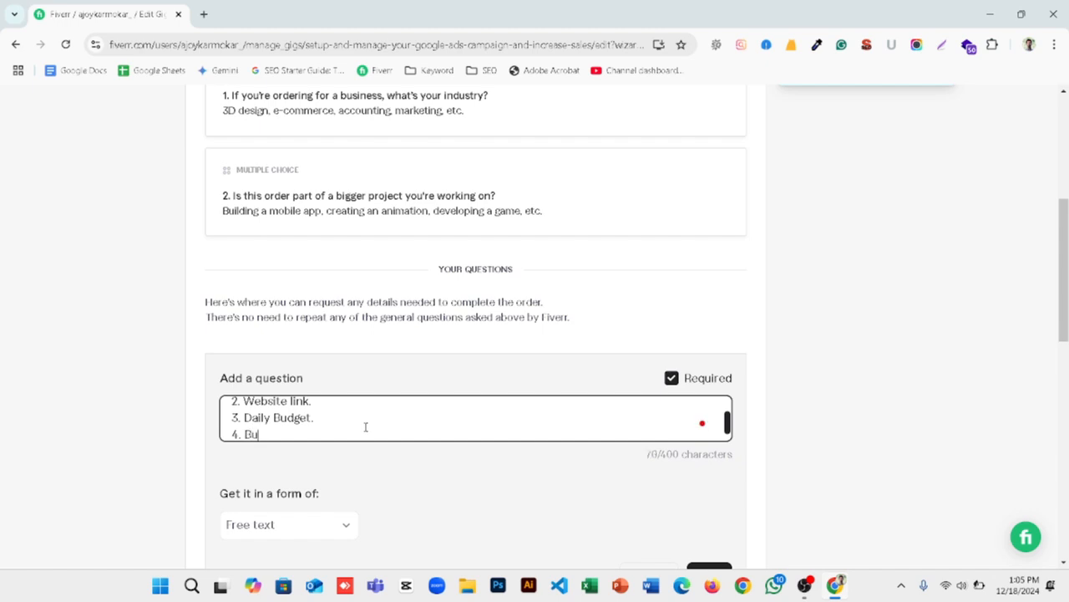
{"action": "type", "text": "siness "}
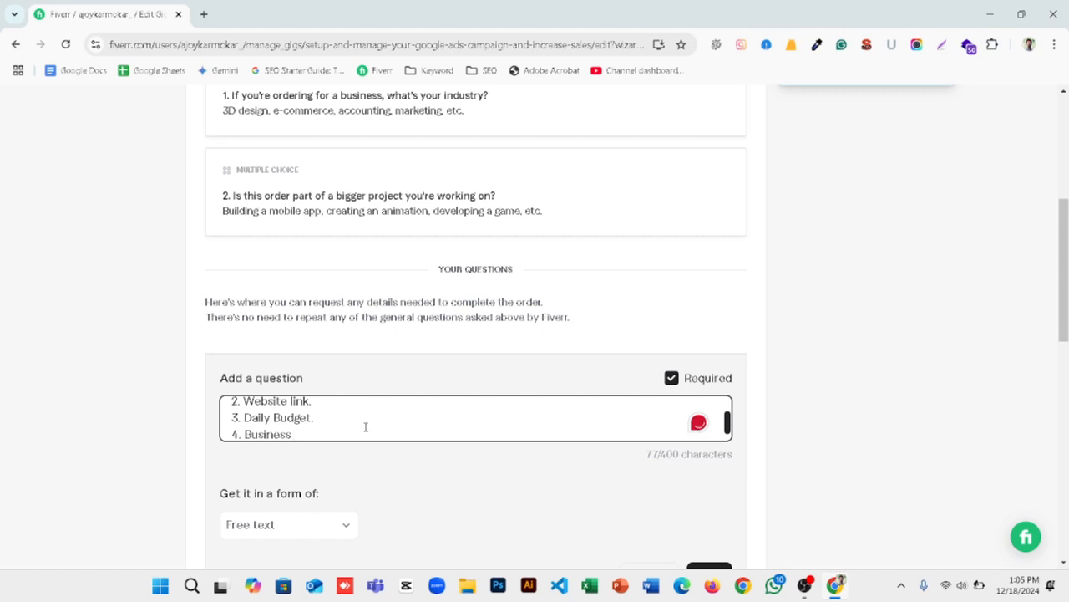
{"action": "type", "text": "country."}
Step: Add the completed free-text question to the gig requirements, and save them to continue to the Gallery stage
{"action": "scroll", "coordinate": [357, 451], "scroll_direction": "down", "scroll_amount": 1}
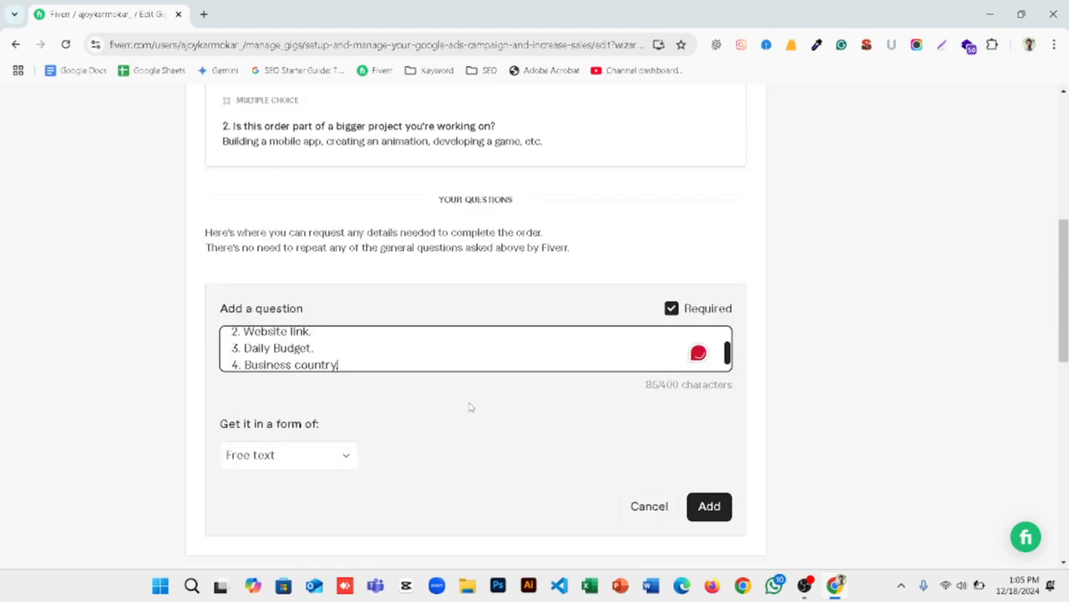
{"action": "scroll", "coordinate": [470, 407], "scroll_direction": "down", "scroll_amount": 2}
{"action": "left_click", "coordinate": [708, 367]}
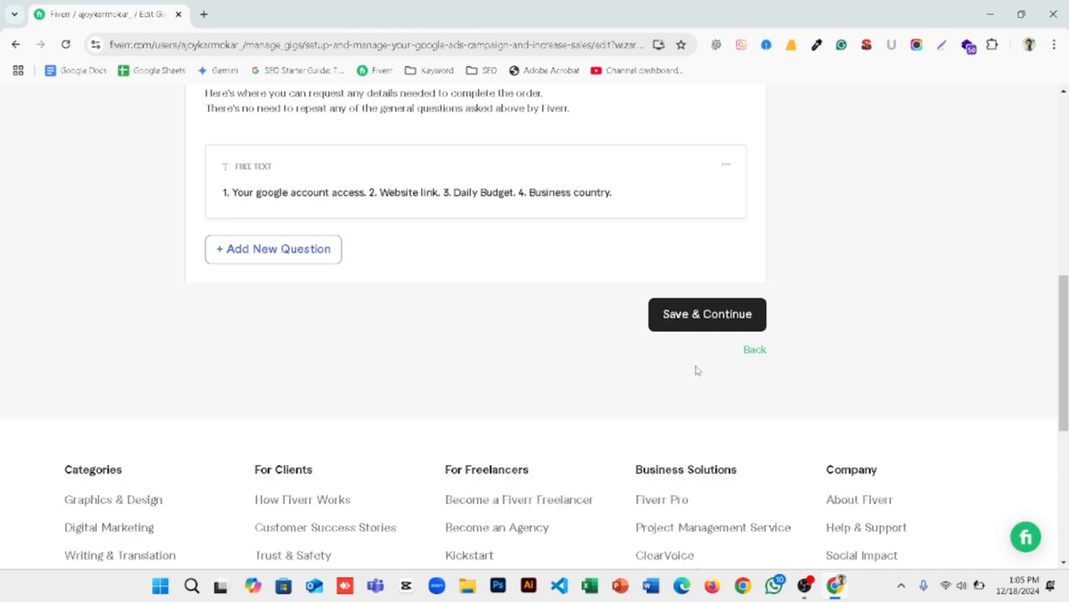
{"action": "left_click", "coordinate": [720, 314]}
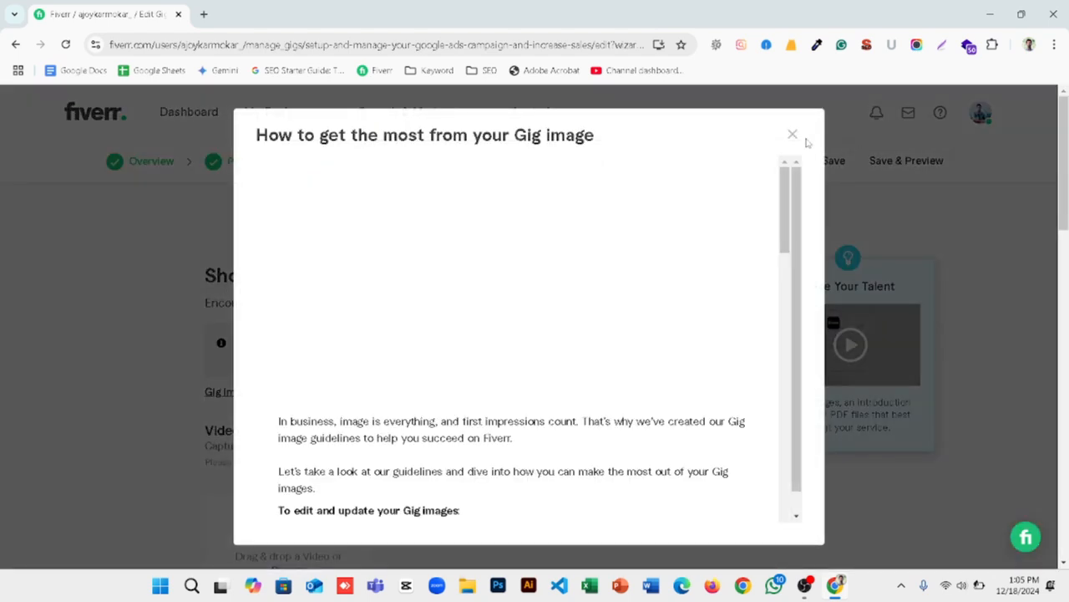
Step: Close the gig image guidelines and examine the gallery's upload sections for video, images and PDF documents
{"action": "left_click", "coordinate": [793, 135]}
{"action": "scroll", "coordinate": [317, 442], "scroll_direction": "down", "scroll_amount": 4}
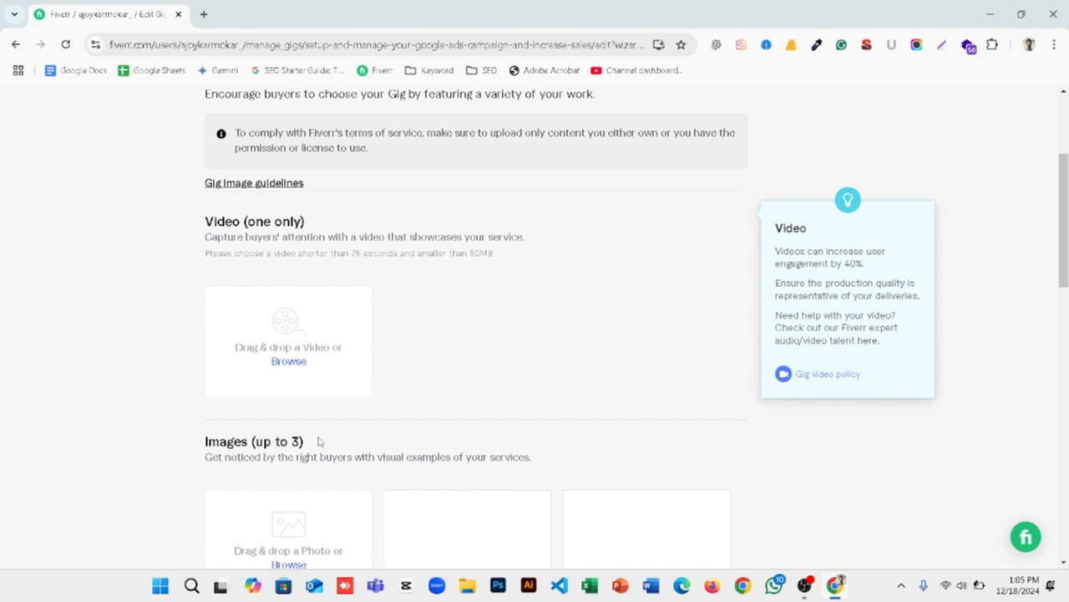
{"action": "scroll", "coordinate": [325, 296], "scroll_direction": "up", "scroll_amount": 3}
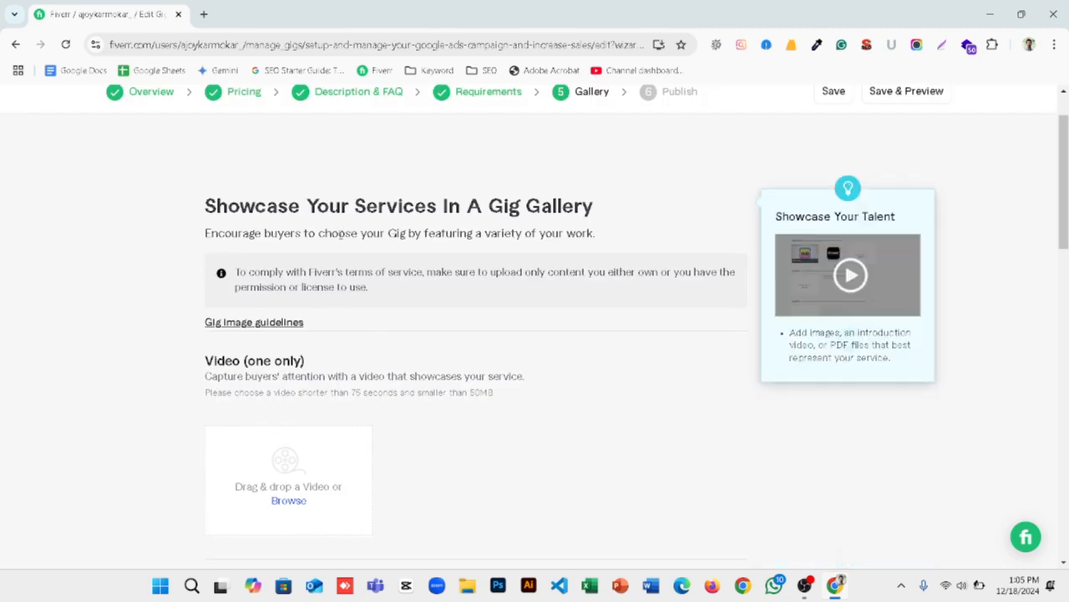
{"action": "scroll", "coordinate": [293, 251], "scroll_direction": "down", "scroll_amount": 2}
{"action": "scroll", "coordinate": [288, 293], "scroll_direction": "down", "scroll_amount": 3}
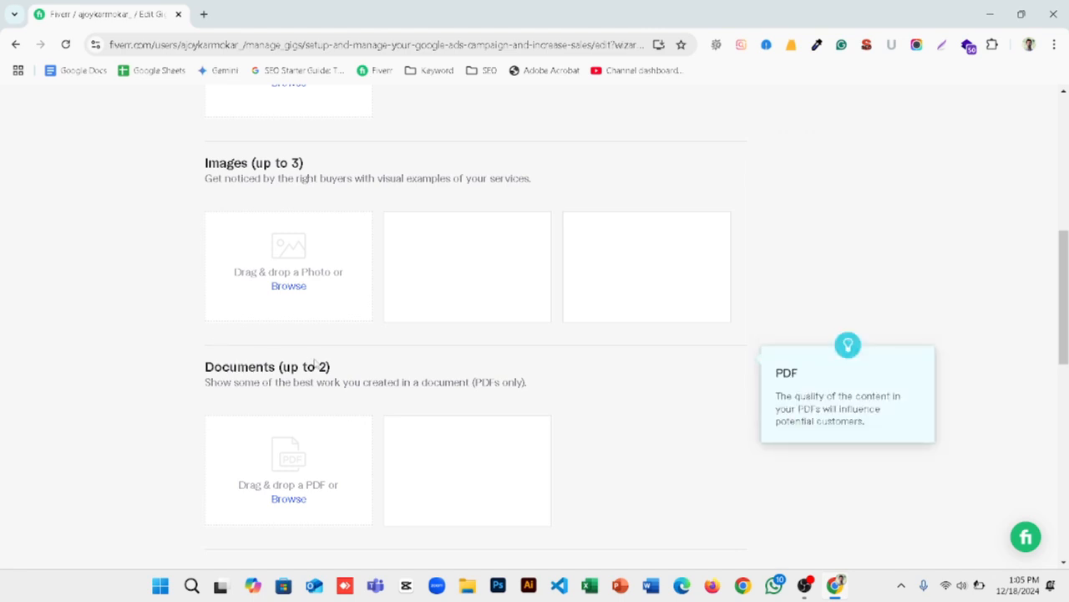
{"action": "scroll", "coordinate": [313, 362], "scroll_direction": "down", "scroll_amount": 2}
{"action": "scroll", "coordinate": [320, 387], "scroll_direction": "up", "scroll_amount": 5}
{"action": "scroll", "coordinate": [268, 417], "scroll_direction": "down", "scroll_amount": 2}
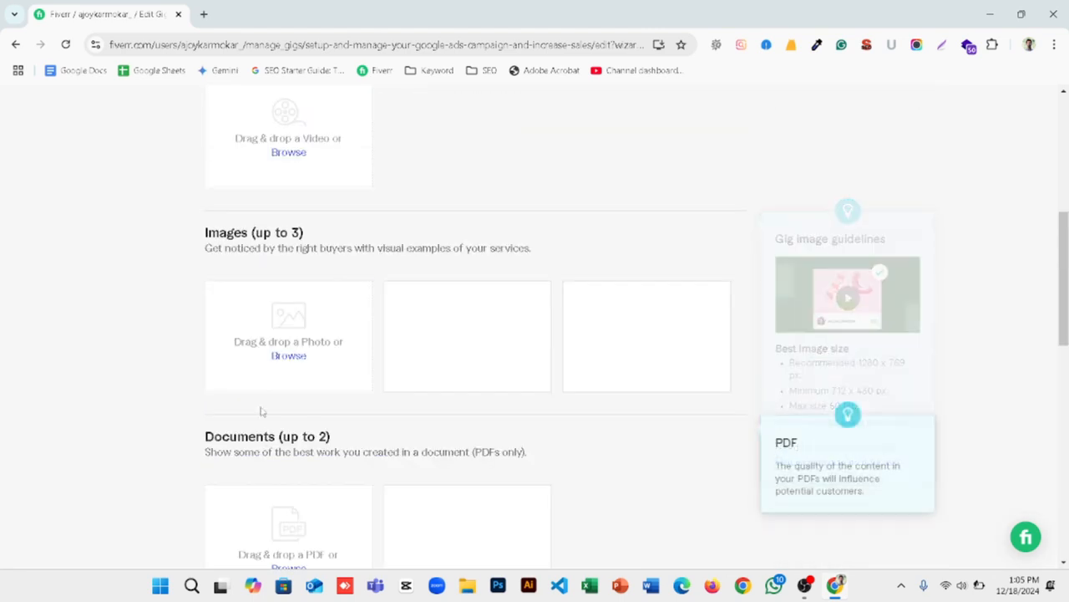
Step: Upload the "google ads" image from the Downloads folder as the first gig gallery image, leaving the second image slot empty
{"action": "left_click", "coordinate": [291, 355]}
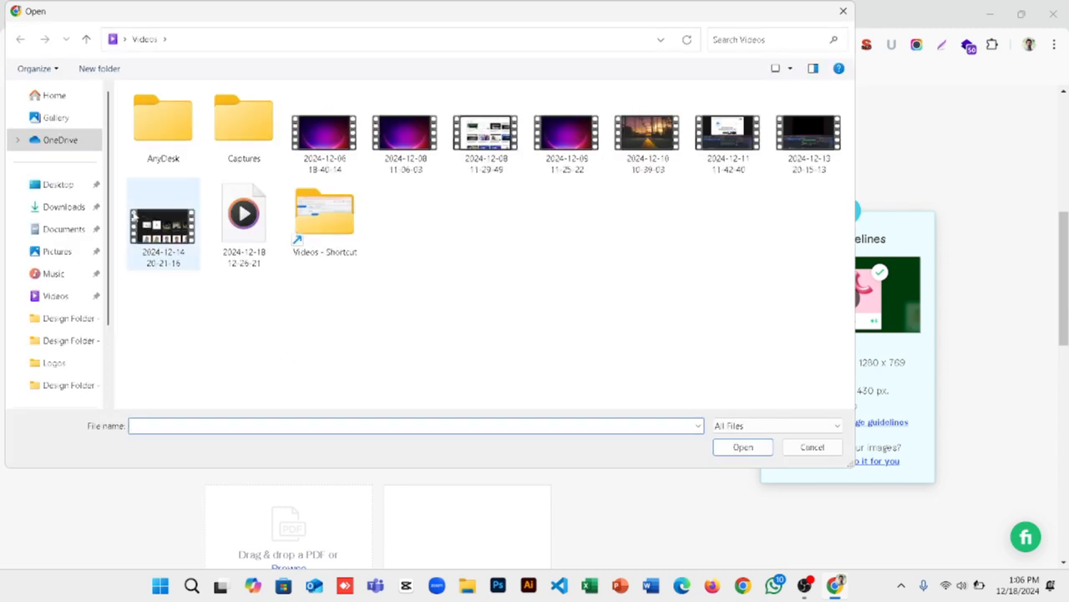
{"action": "left_click", "coordinate": [76, 207]}
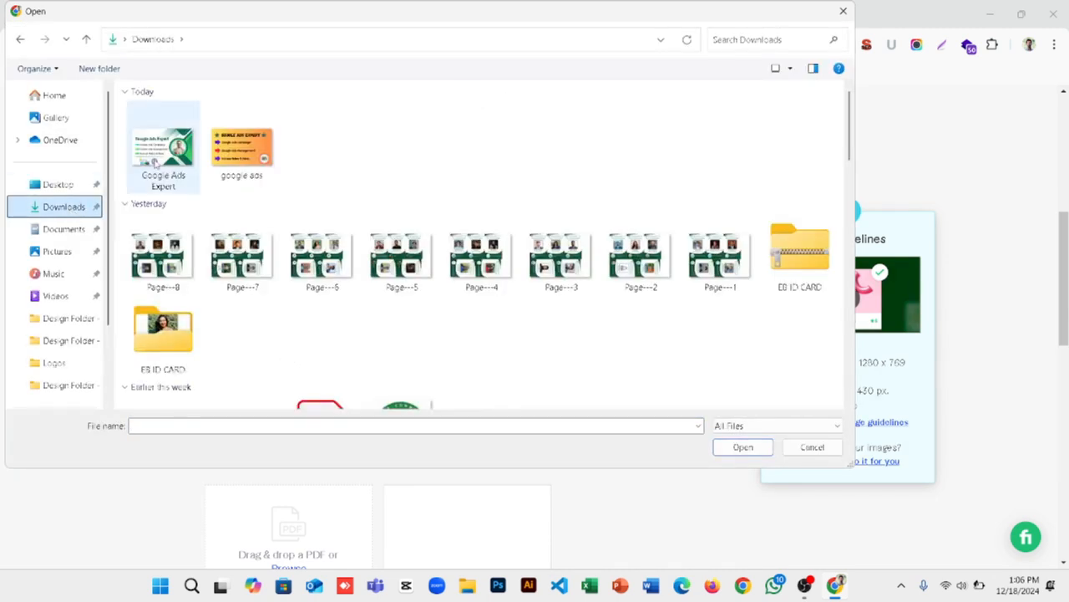
{"action": "left_click", "coordinate": [227, 149]}
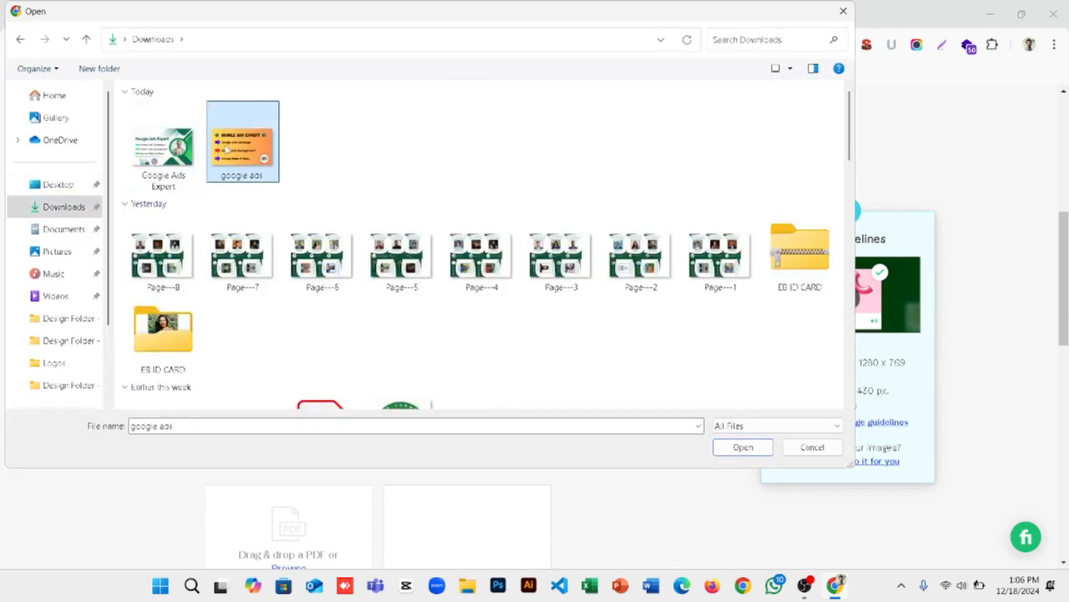
{"action": "left_click", "coordinate": [728, 452]}
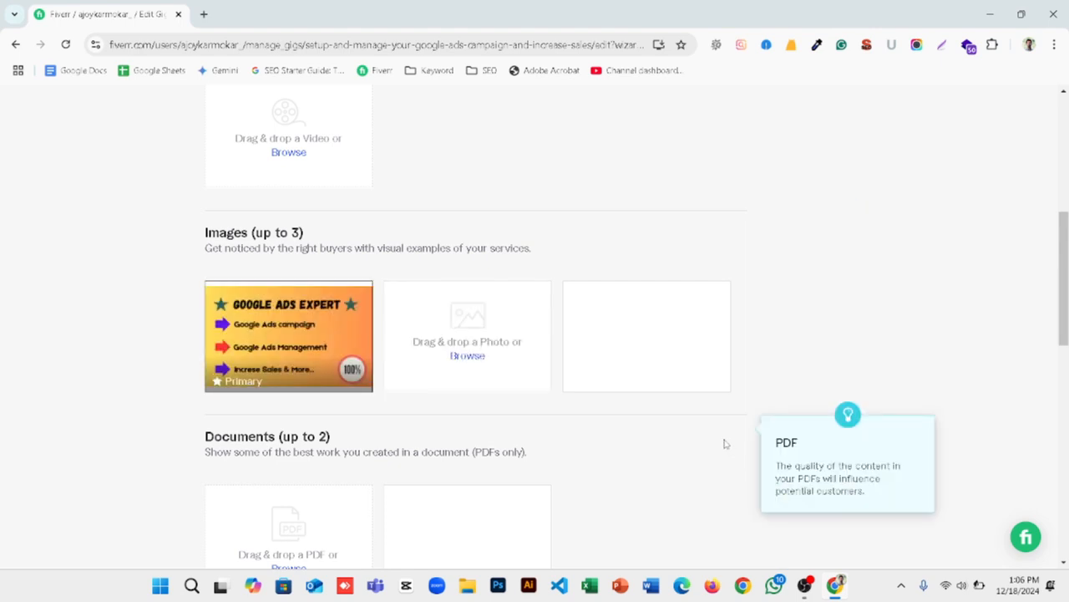
{"action": "left_click", "coordinate": [465, 356]}
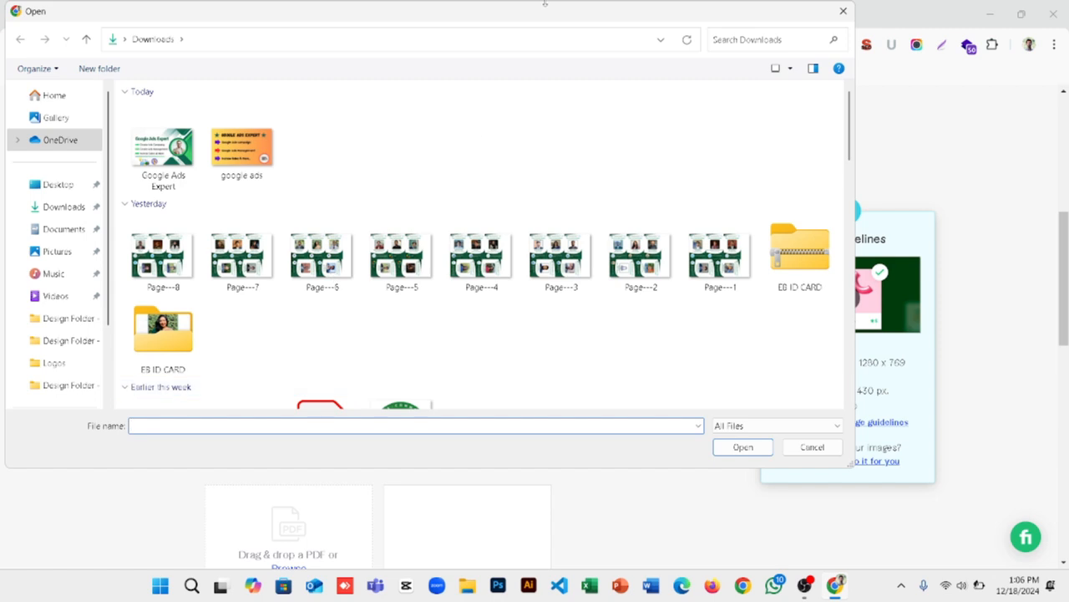
{"action": "left_click", "coordinate": [842, 11]}
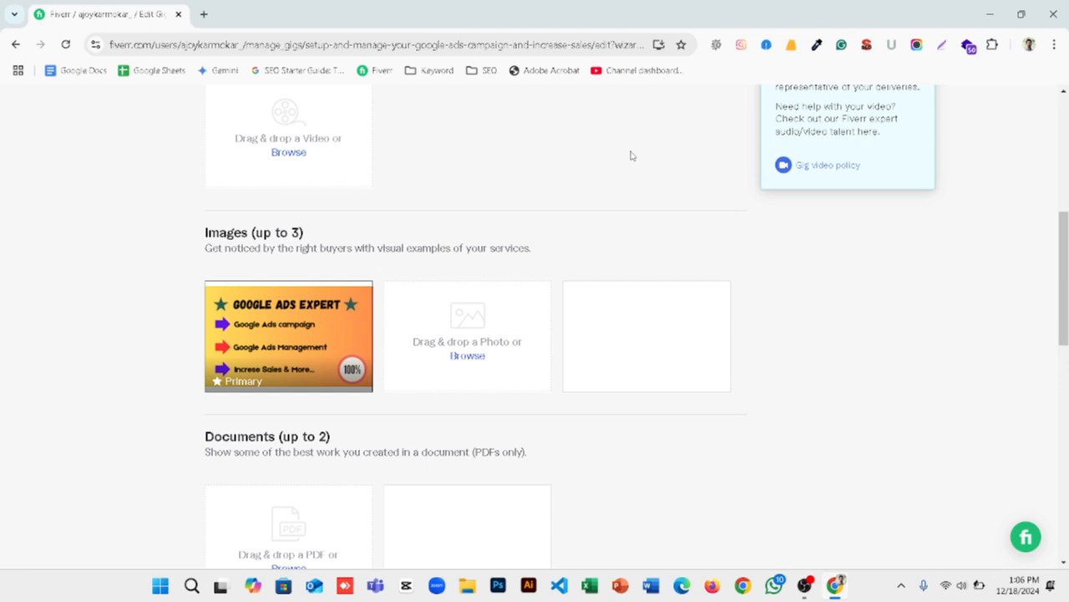
Step: Save the gig gallery without any PDF documents and continue to the Publish stage
{"action": "scroll", "coordinate": [535, 242], "scroll_direction": "down", "scroll_amount": 2}
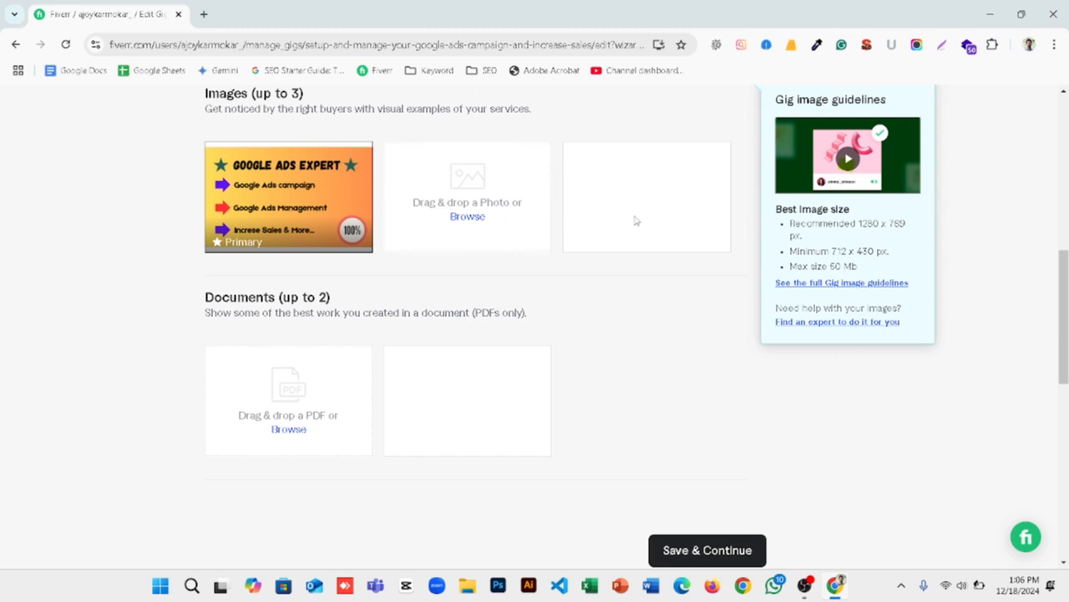
{"action": "scroll", "coordinate": [602, 203], "scroll_direction": "down", "scroll_amount": 2}
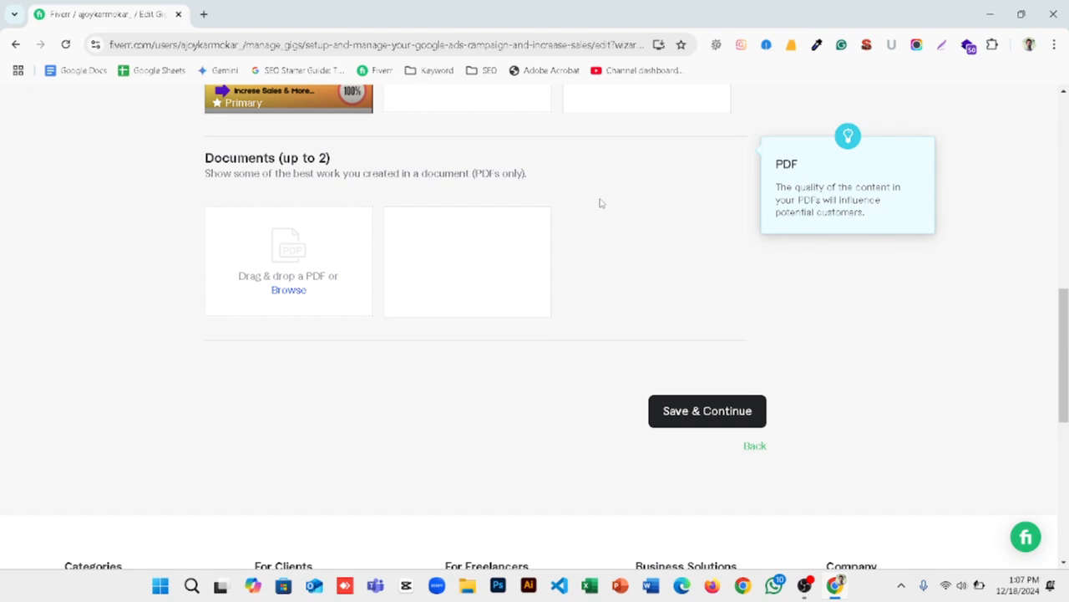
{"action": "scroll", "coordinate": [599, 203], "scroll_direction": "down", "scroll_amount": 2}
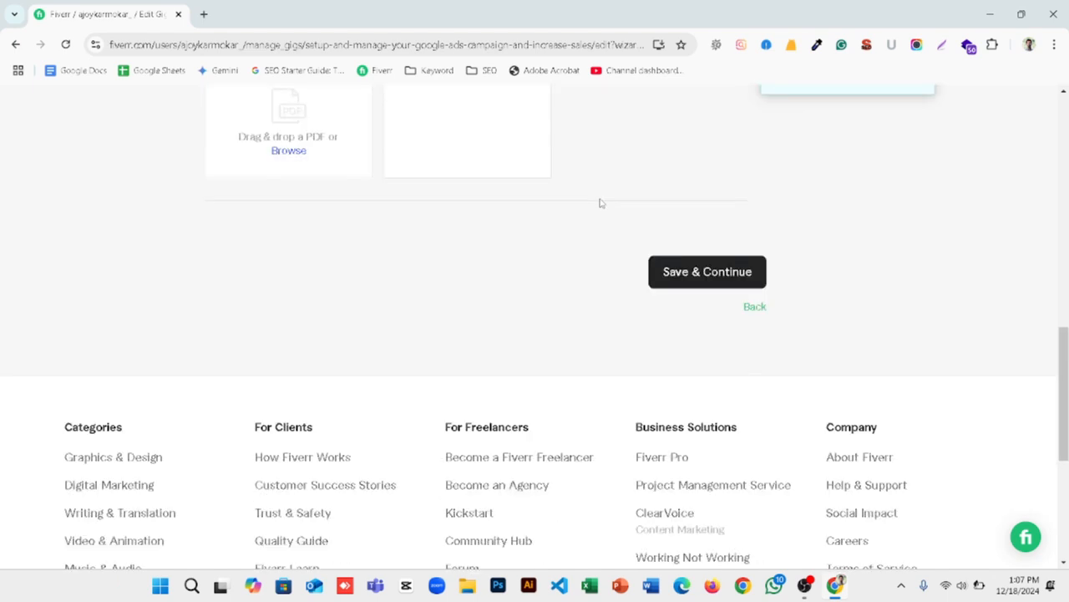
{"action": "left_click", "coordinate": [677, 275]}
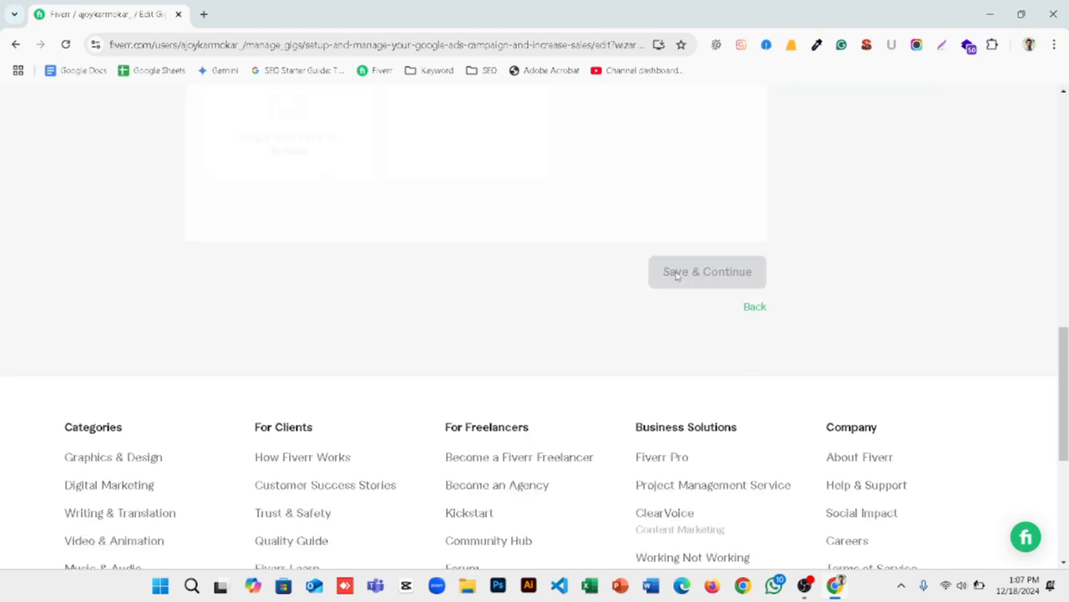
{"action": "left_click", "coordinate": [676, 275]}
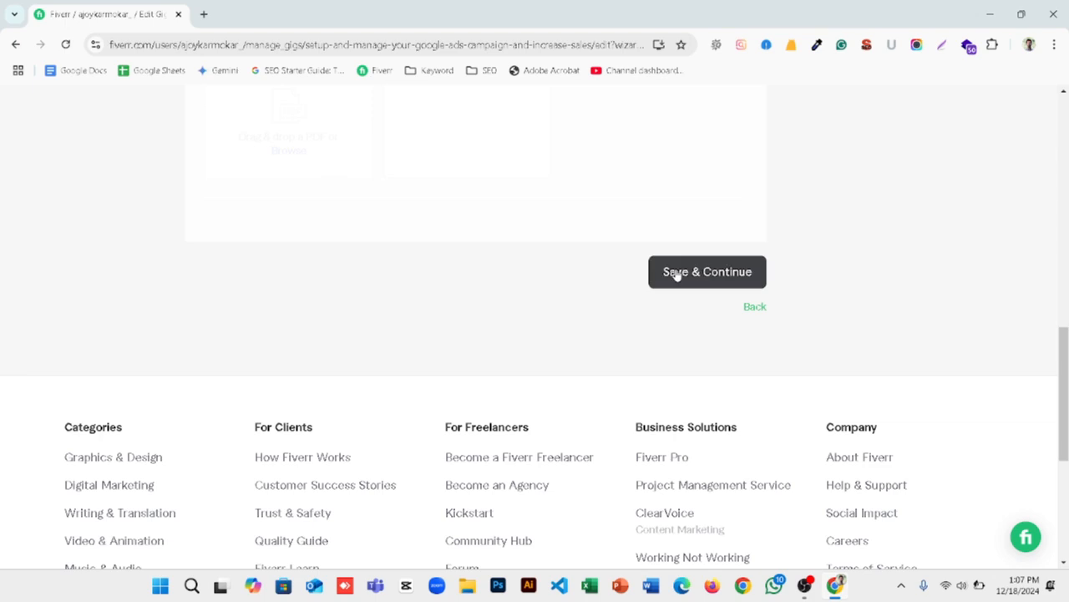
Step: Answer "No" to the U.S. person question in the Form W-9 check and save the answer
{"action": "scroll", "coordinate": [517, 249], "scroll_direction": "down", "scroll_amount": 5}
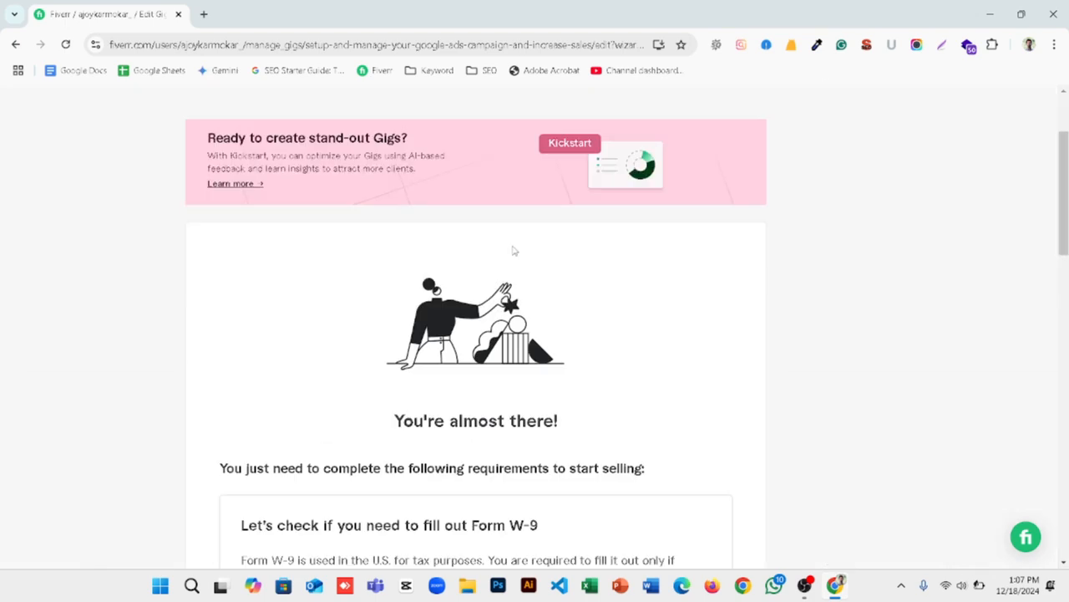
{"action": "scroll", "coordinate": [243, 382], "scroll_direction": "down", "scroll_amount": 2}
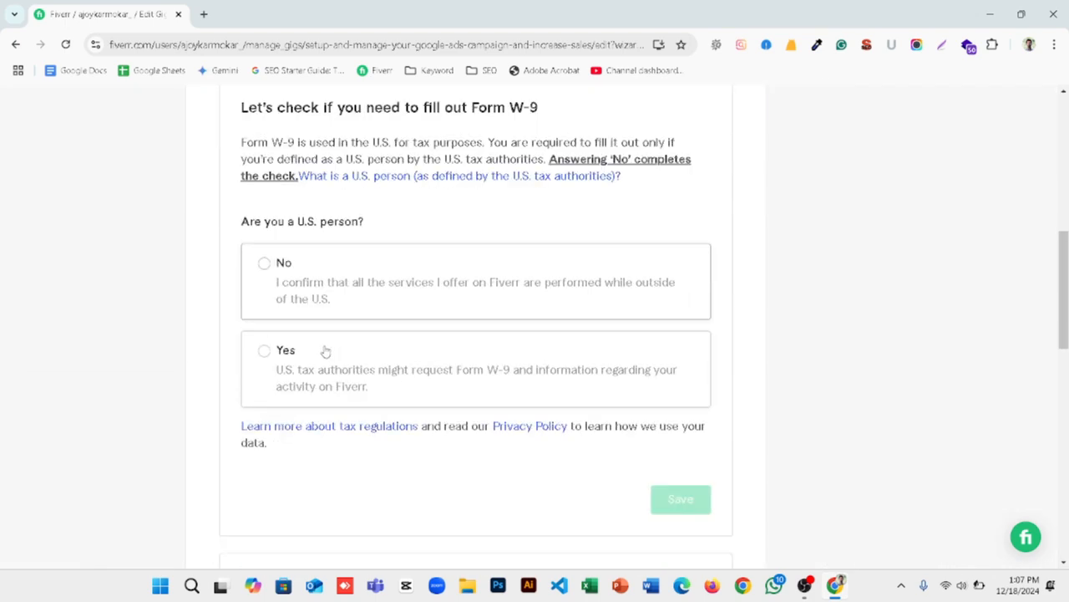
{"action": "left_click", "coordinate": [263, 264]}
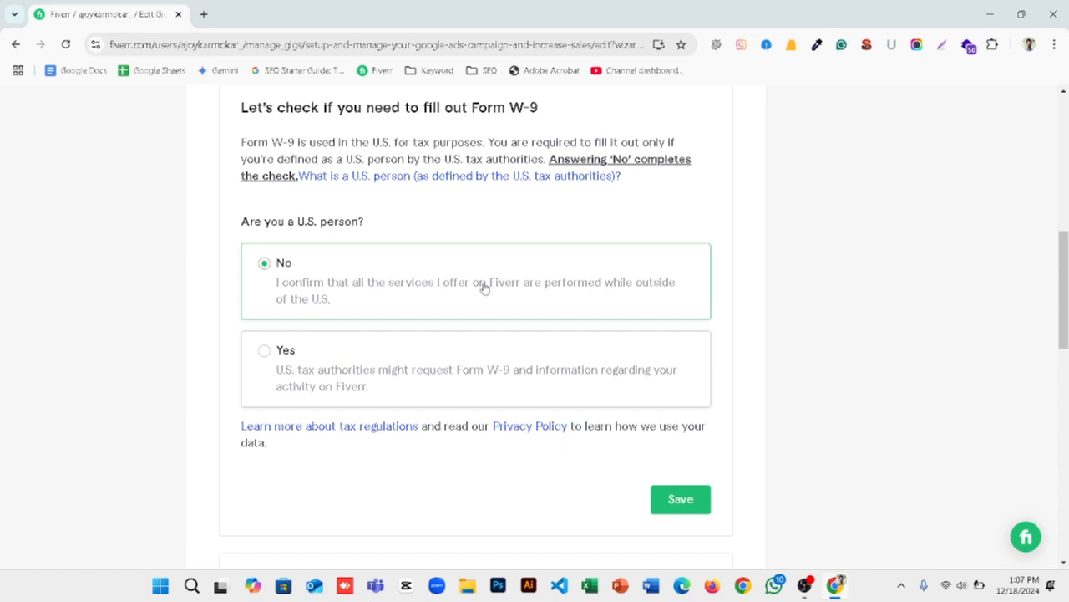
{"action": "scroll", "coordinate": [523, 313], "scroll_direction": "down", "scroll_amount": 2}
{"action": "left_click", "coordinate": [680, 361]}
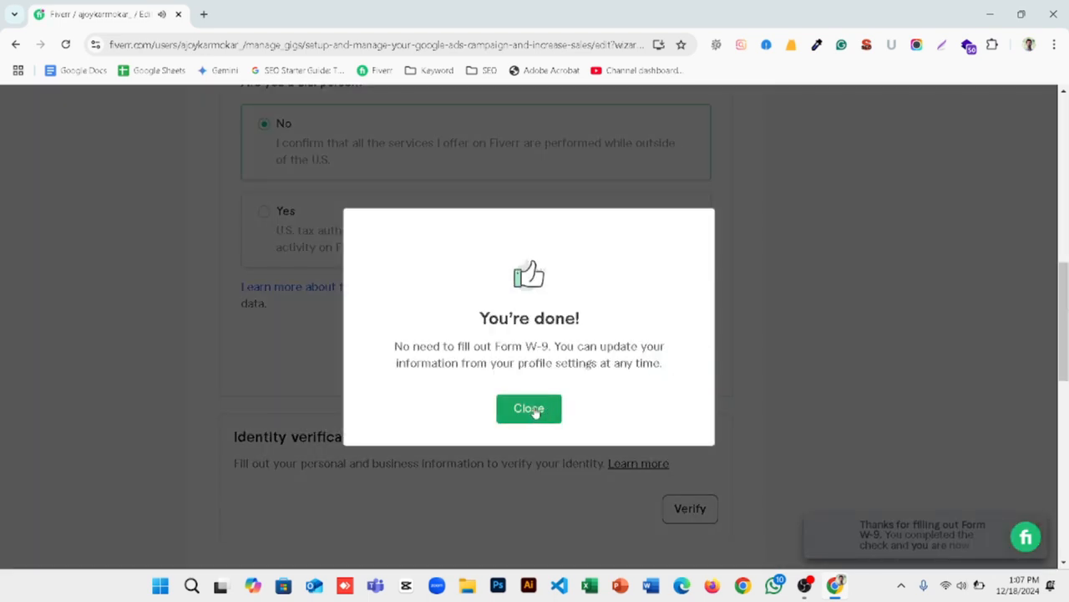
{"action": "left_click", "coordinate": [534, 409]}
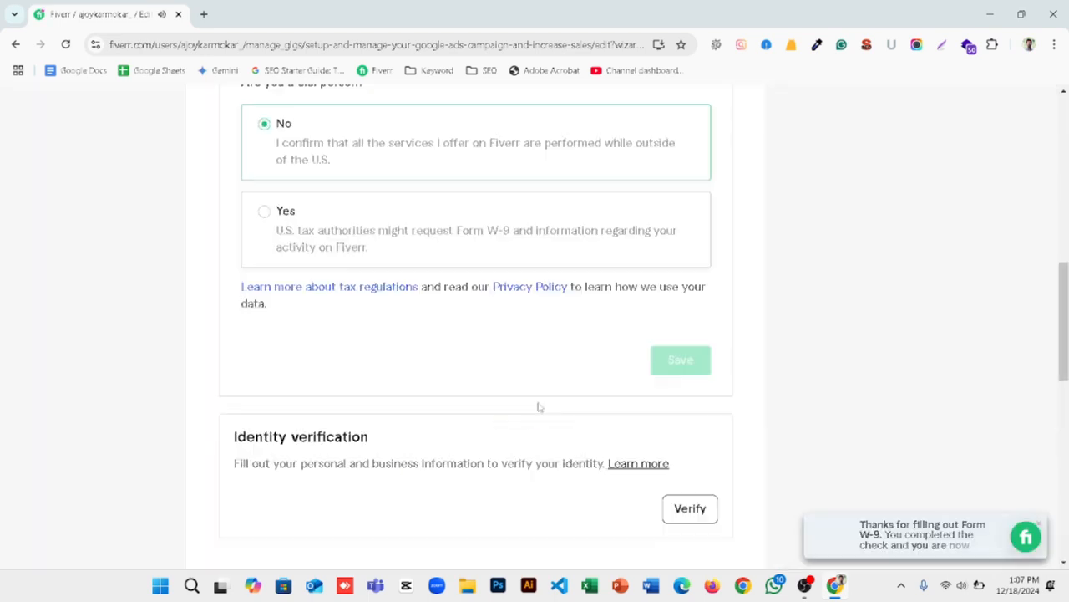
Step: Complete the identity verification with "Outside of my primary job or profession" as the planned use of Fiverr, and return to the gig
{"action": "scroll", "coordinate": [534, 362], "scroll_direction": "down", "scroll_amount": 4}
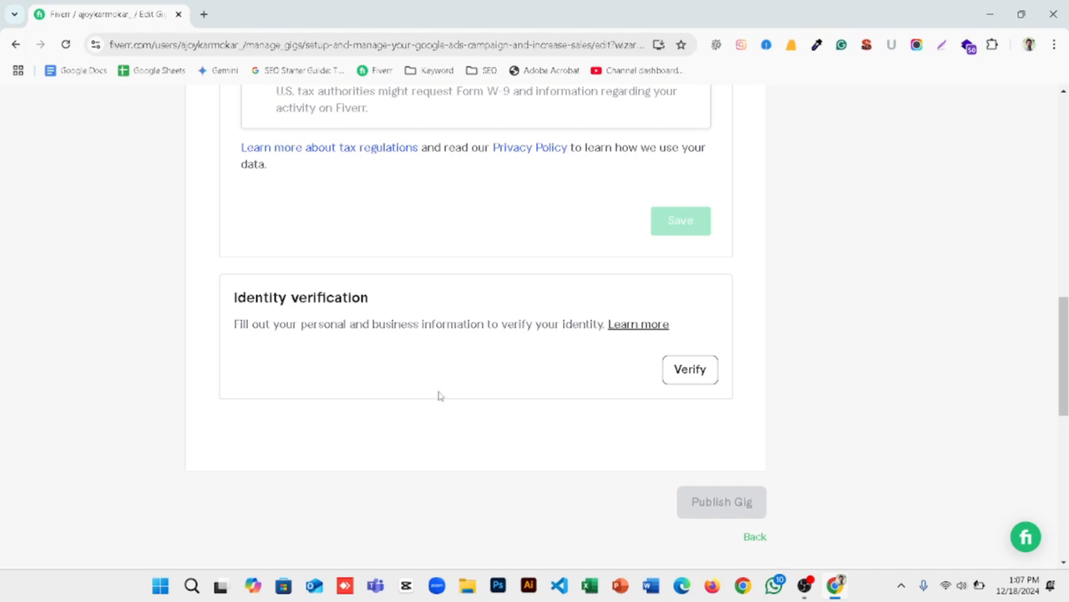
{"action": "left_click", "coordinate": [694, 377]}
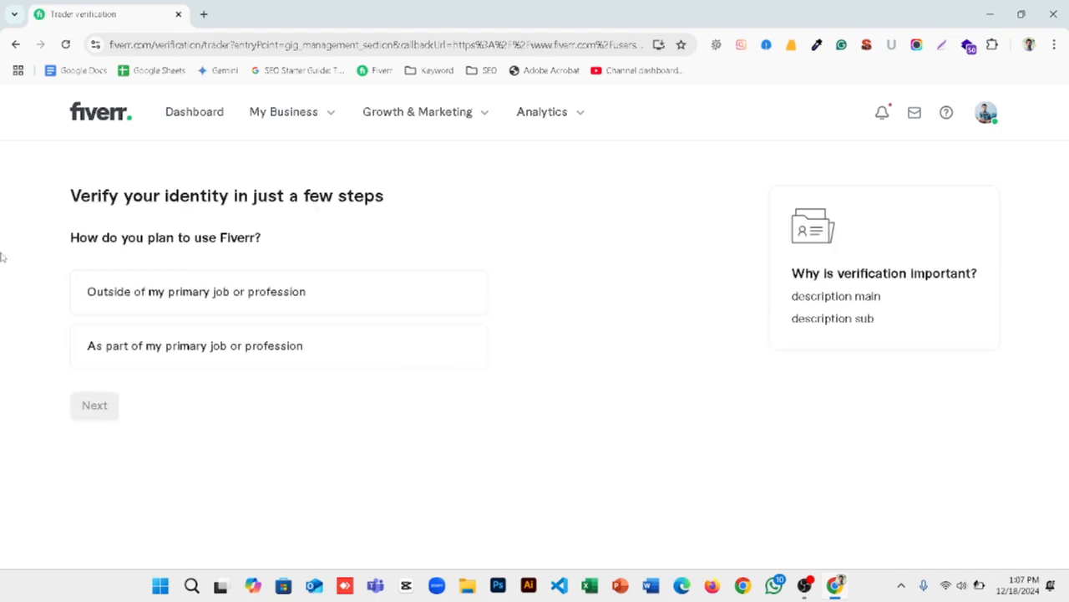
{"action": "left_click_drag", "start_coordinate": [117, 237], "coordinate": [280, 252]}
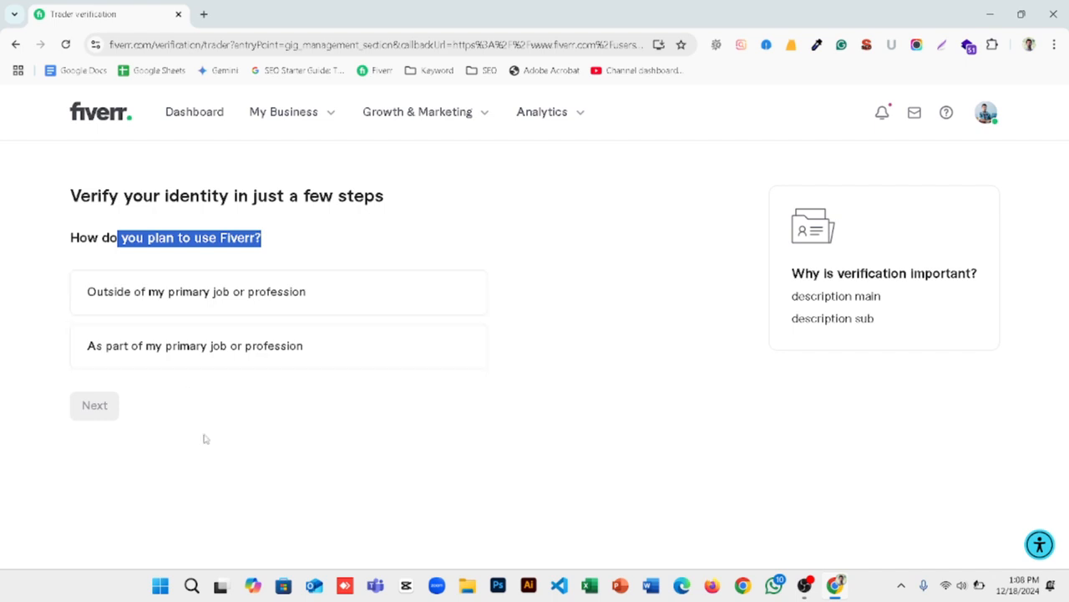
{"action": "left_click", "coordinate": [320, 467]}
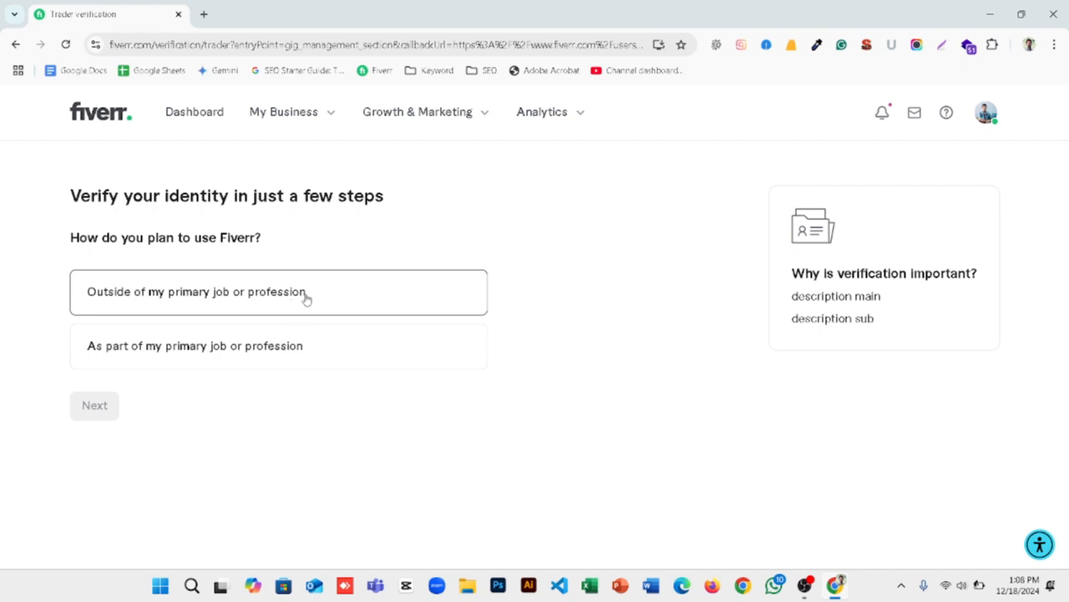
{"action": "left_click", "coordinate": [306, 298]}
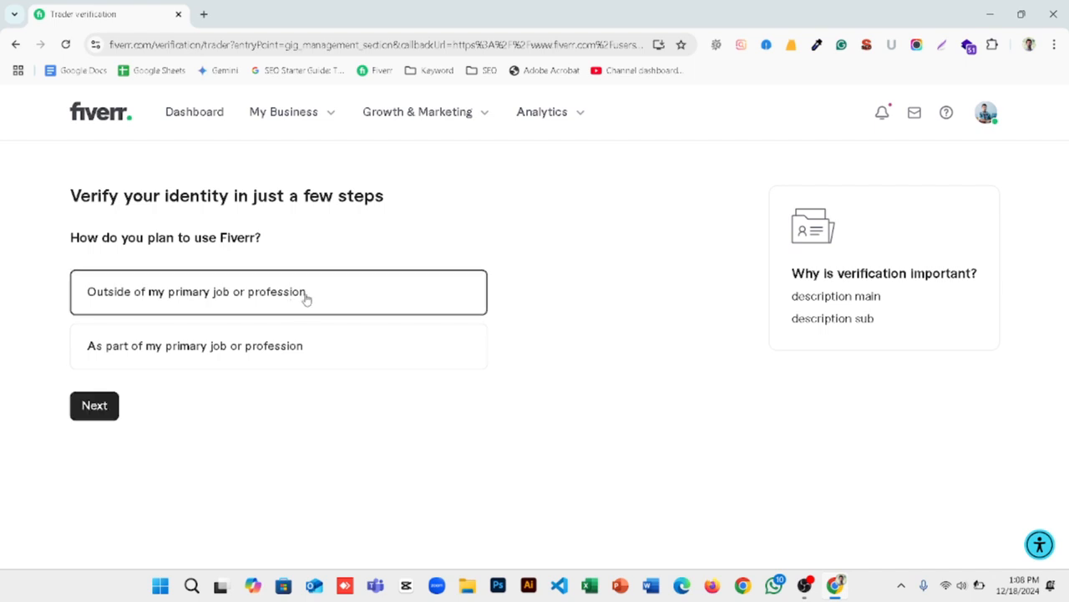
{"action": "left_click", "coordinate": [103, 405]}
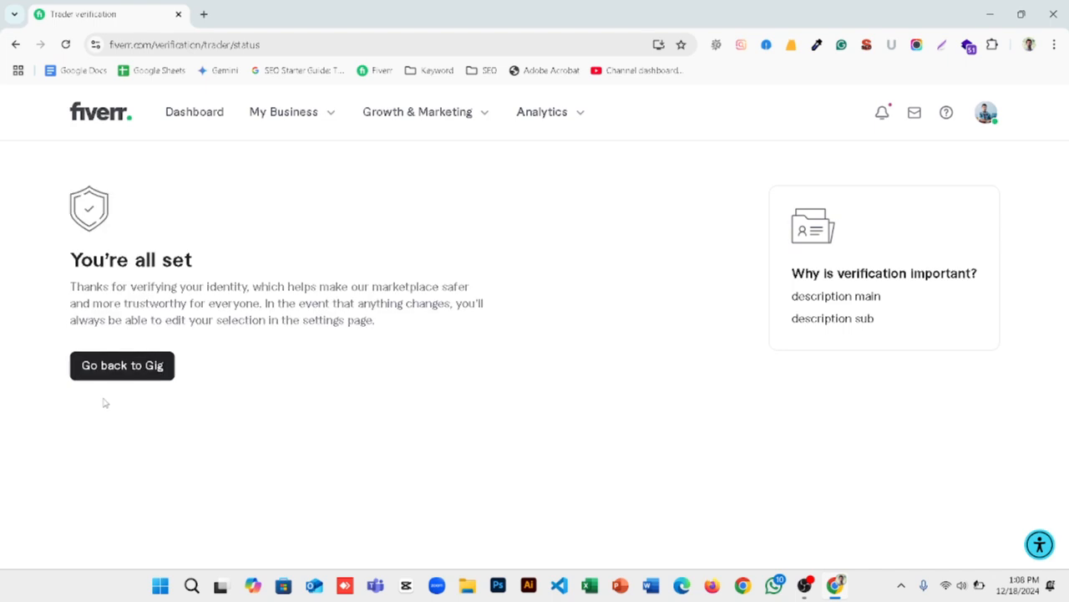
{"action": "left_click", "coordinate": [114, 369]}
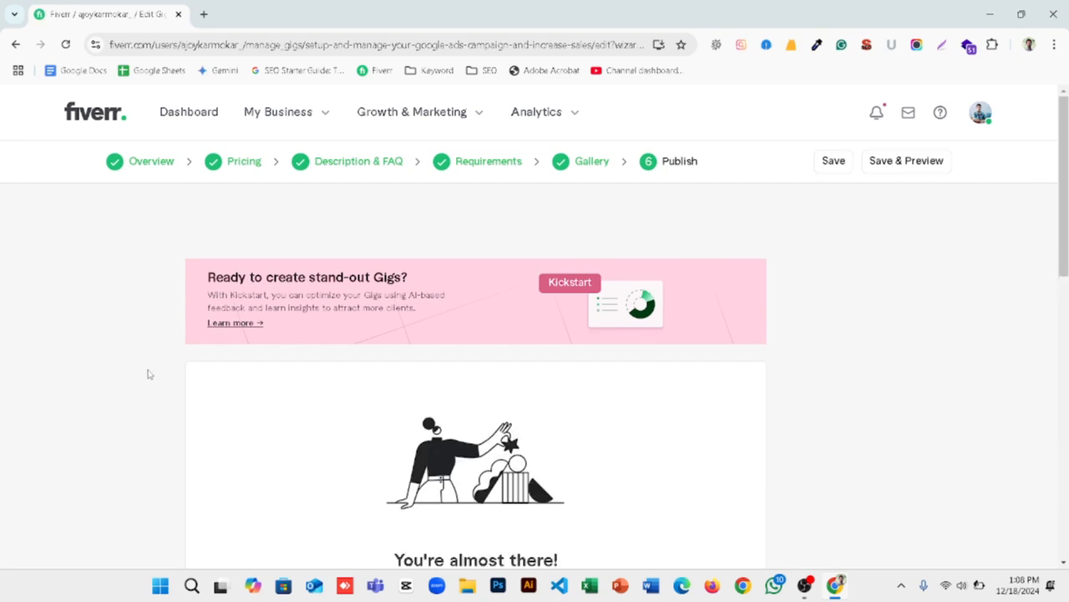
Step: Publish the gig and finish the wizard to reach the list of active gigs
{"action": "scroll", "coordinate": [147, 374], "scroll_direction": "down", "scroll_amount": 3}
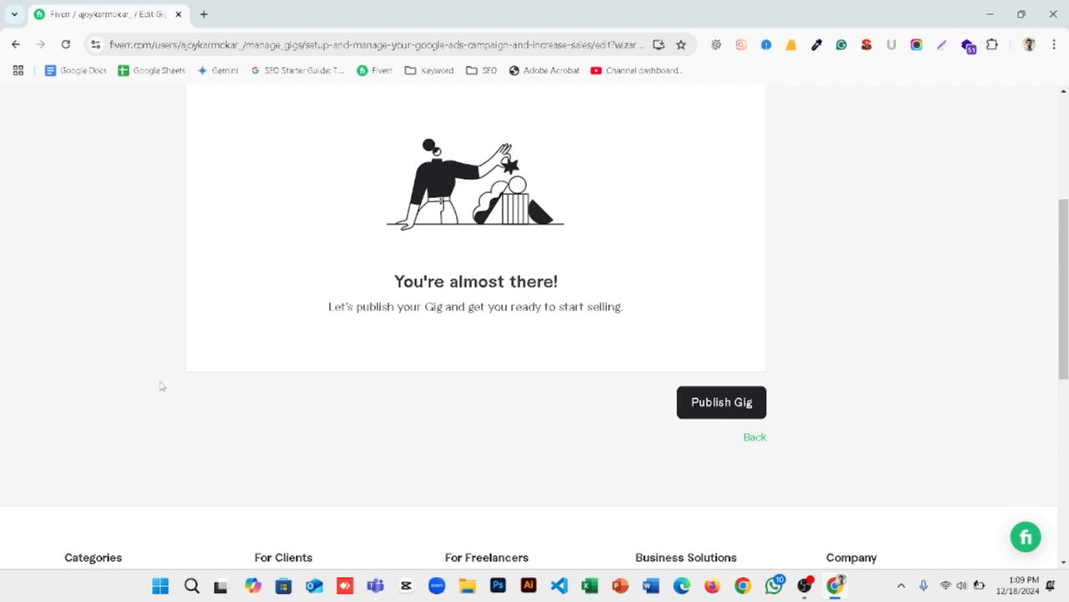
{"action": "left_click", "coordinate": [703, 403]}
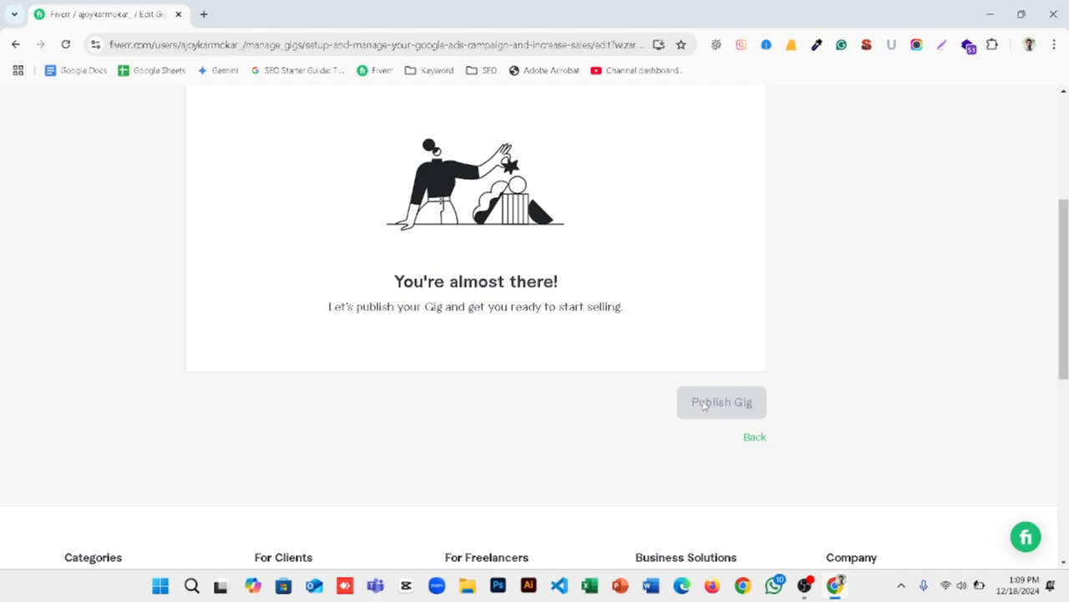
{"action": "scroll", "coordinate": [529, 403], "scroll_direction": "down", "scroll_amount": 8}
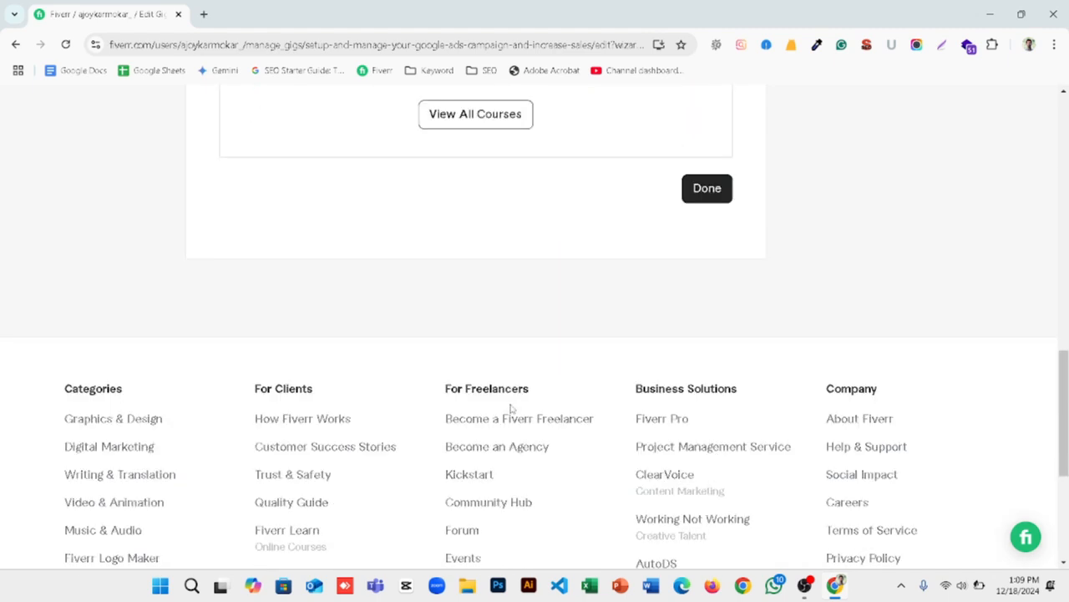
{"action": "scroll", "coordinate": [719, 389], "scroll_direction": "up", "scroll_amount": 3}
{"action": "left_click", "coordinate": [695, 398]}
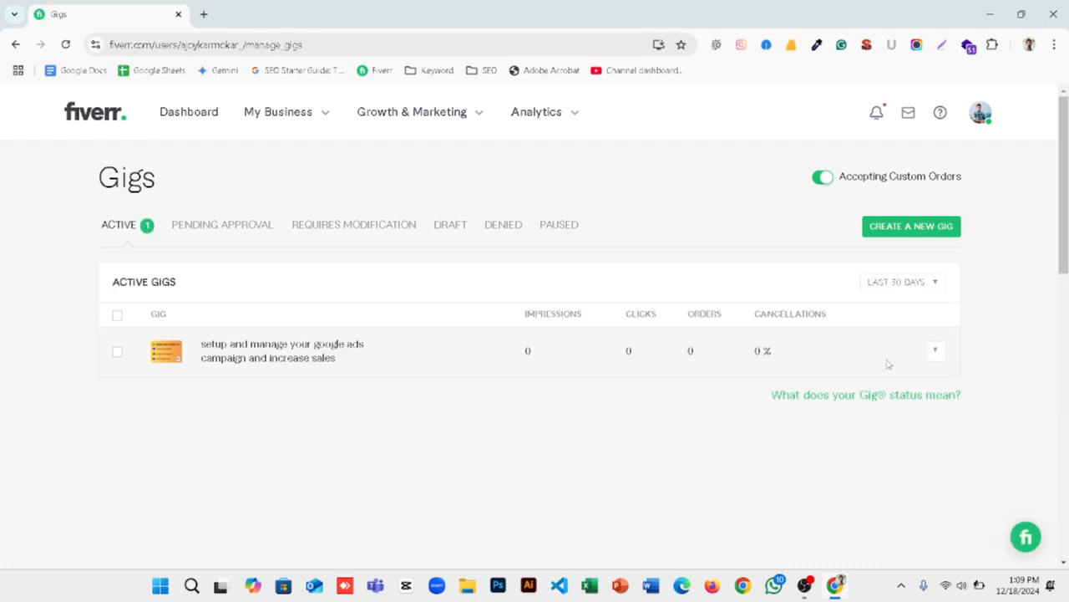
Step: Preview the published Google Ads gig and review its description, ad details and package comparison
{"action": "left_click", "coordinate": [935, 351]}
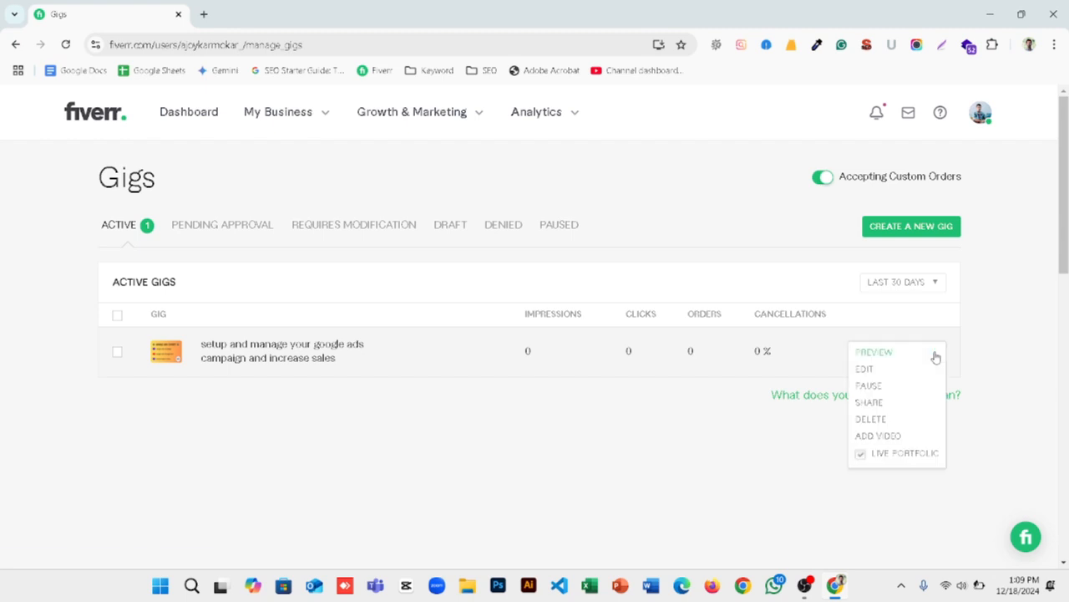
{"action": "left_click", "coordinate": [880, 353]}
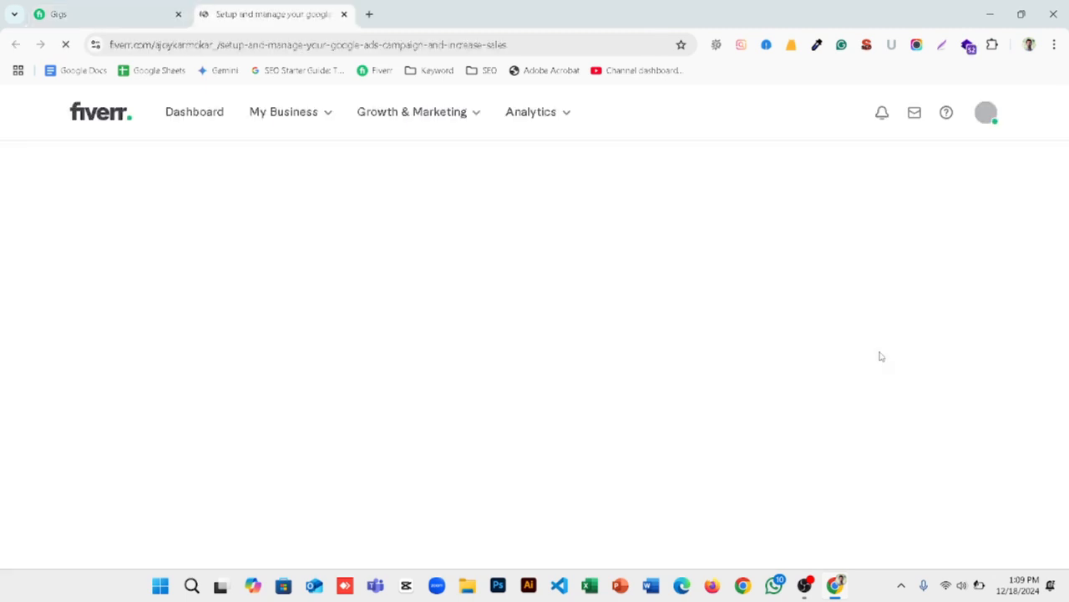
{"action": "scroll", "coordinate": [238, 334], "scroll_direction": "down", "scroll_amount": 3}
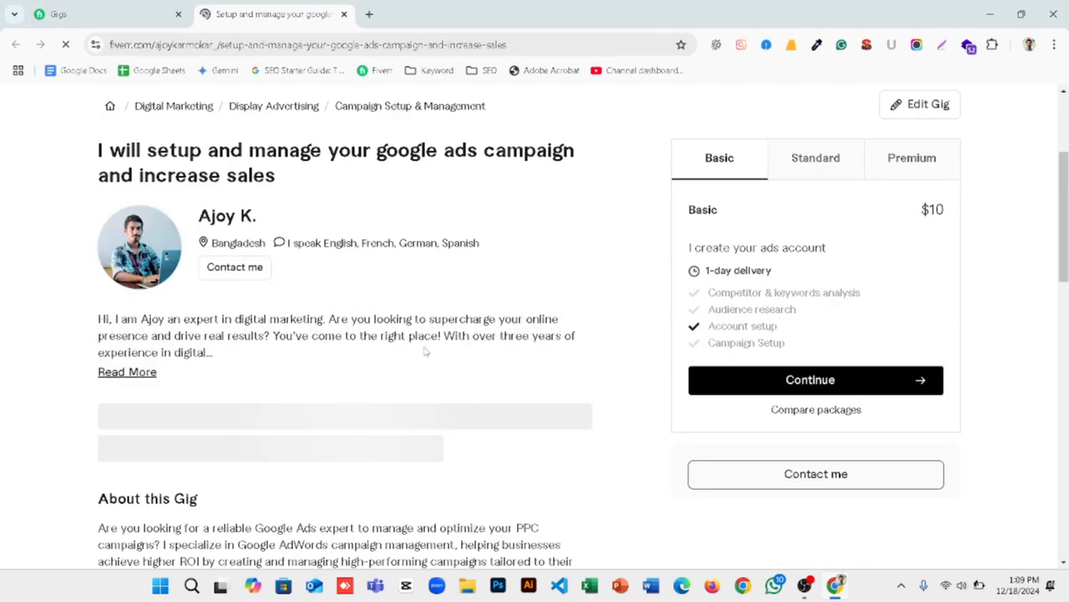
{"action": "scroll", "coordinate": [425, 351], "scroll_direction": "down", "scroll_amount": 5}
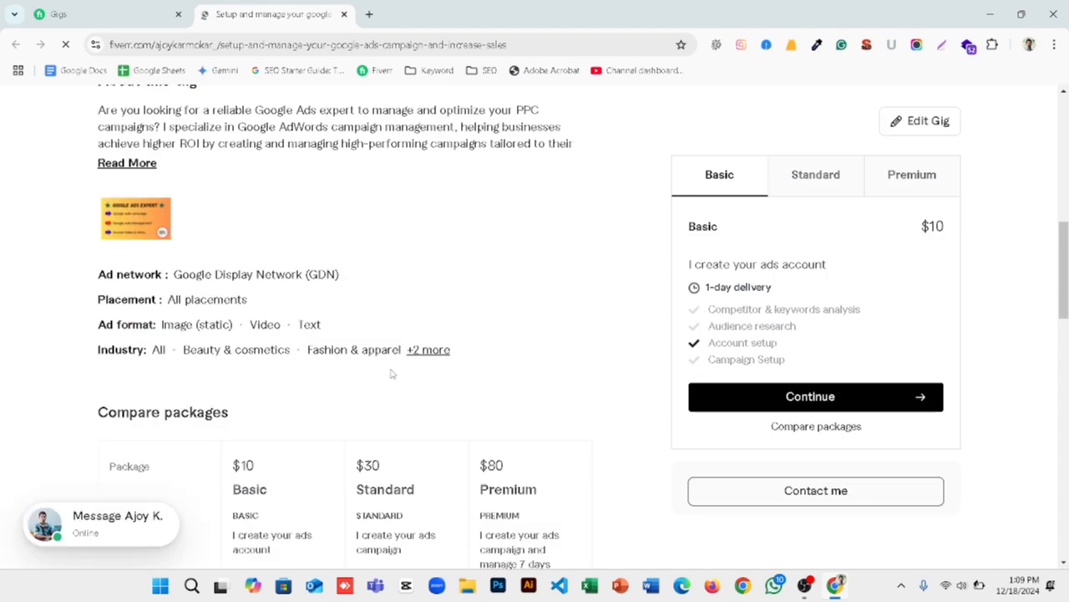
Step: Review the Basic, Standard and Premium packages of the published gig, including the comparison table and related tags
{"action": "scroll", "coordinate": [397, 374], "scroll_direction": "up", "scroll_amount": 8}
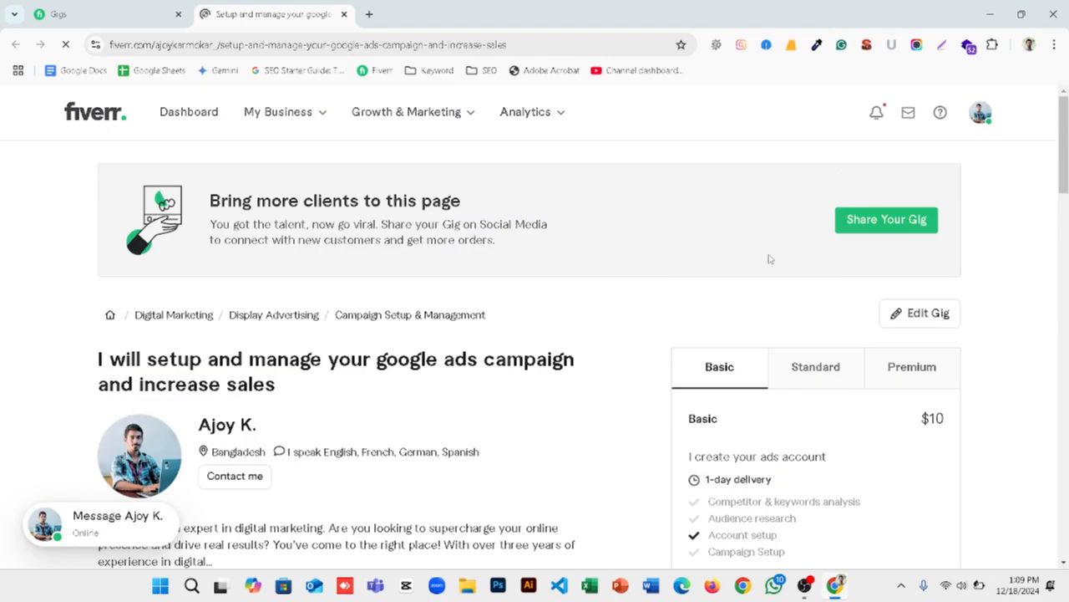
{"action": "left_click", "coordinate": [814, 380]}
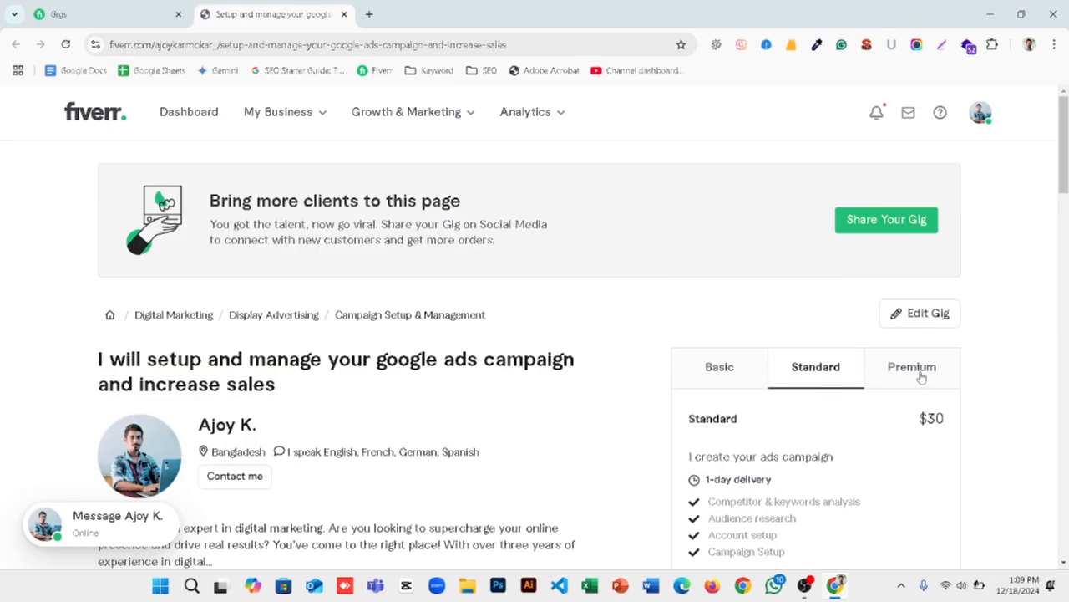
{"action": "left_click", "coordinate": [921, 374]}
{"action": "left_click", "coordinate": [817, 366]}
{"action": "left_click", "coordinate": [692, 372]}
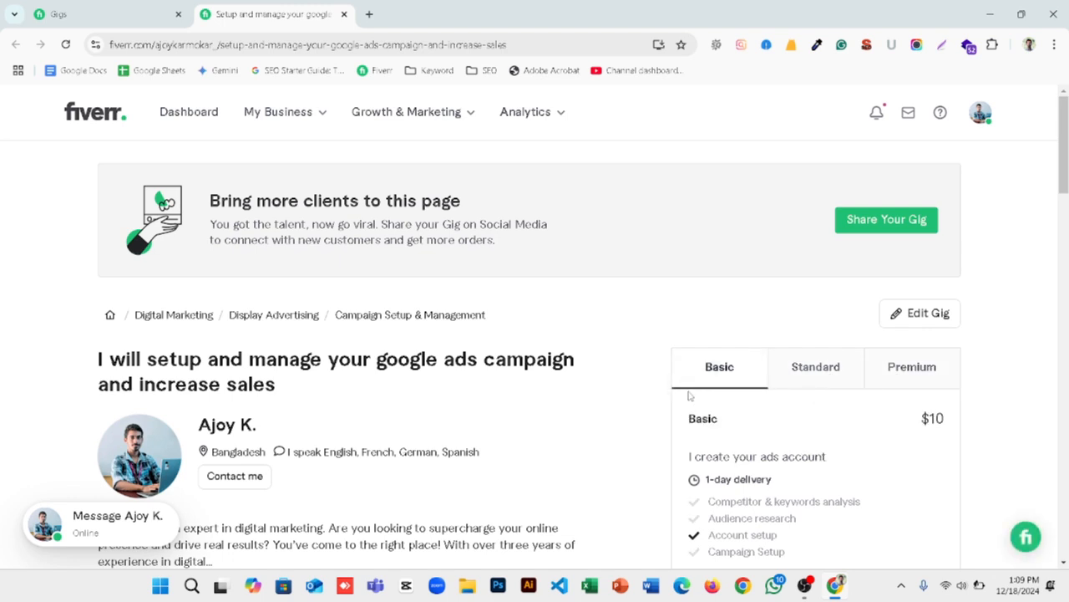
{"action": "scroll", "coordinate": [462, 401], "scroll_direction": "down", "scroll_amount": 12}
{"action": "scroll", "coordinate": [462, 400], "scroll_direction": "down", "scroll_amount": 5}
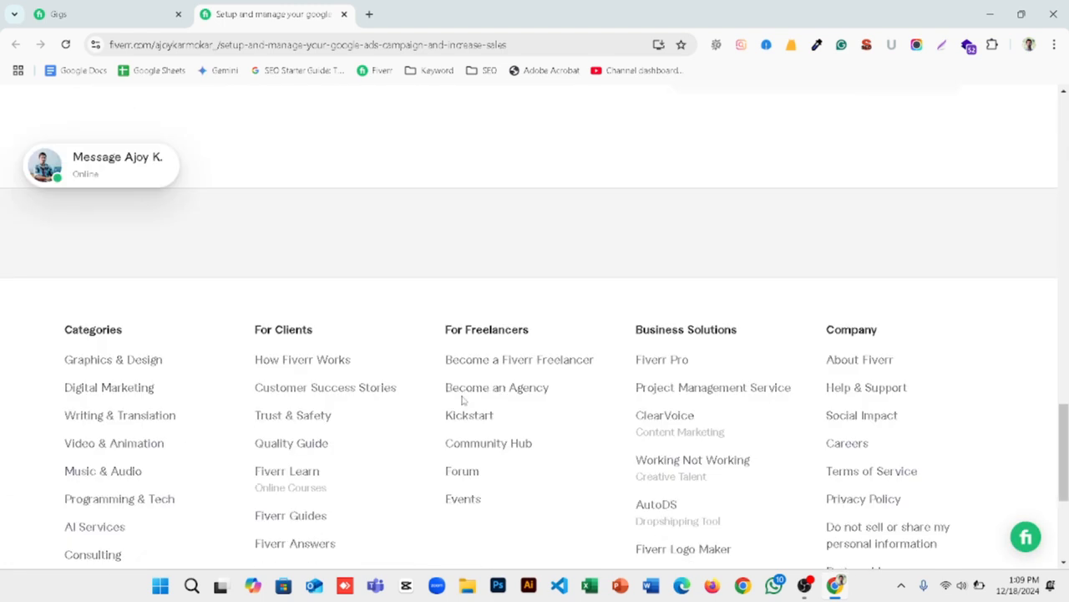
{"action": "scroll", "coordinate": [462, 400], "scroll_direction": "up", "scroll_amount": 5}
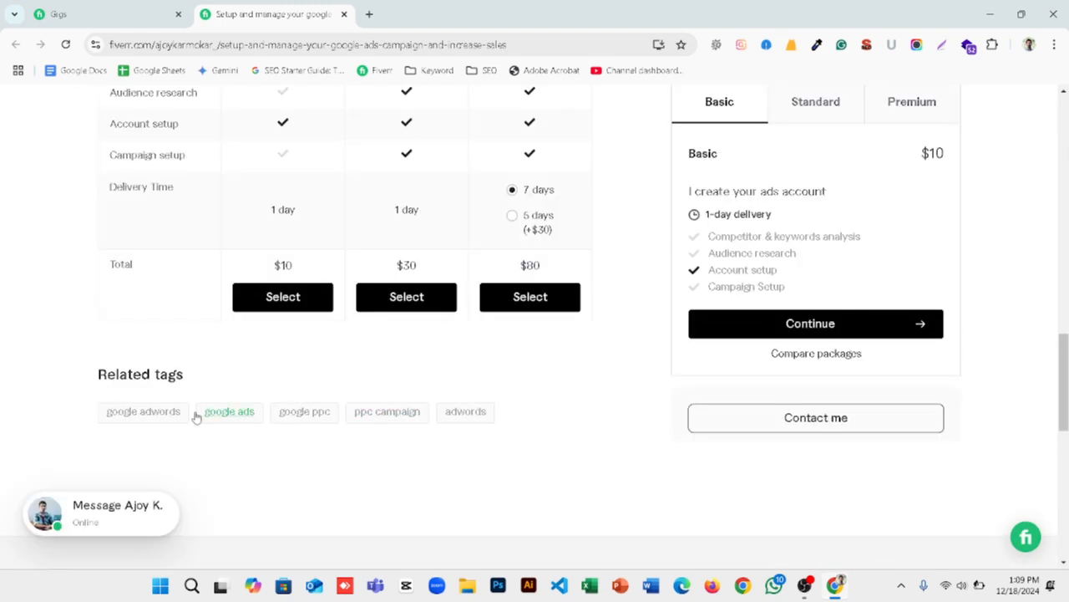
{"action": "scroll", "coordinate": [547, 418], "scroll_direction": "up", "scroll_amount": 8}
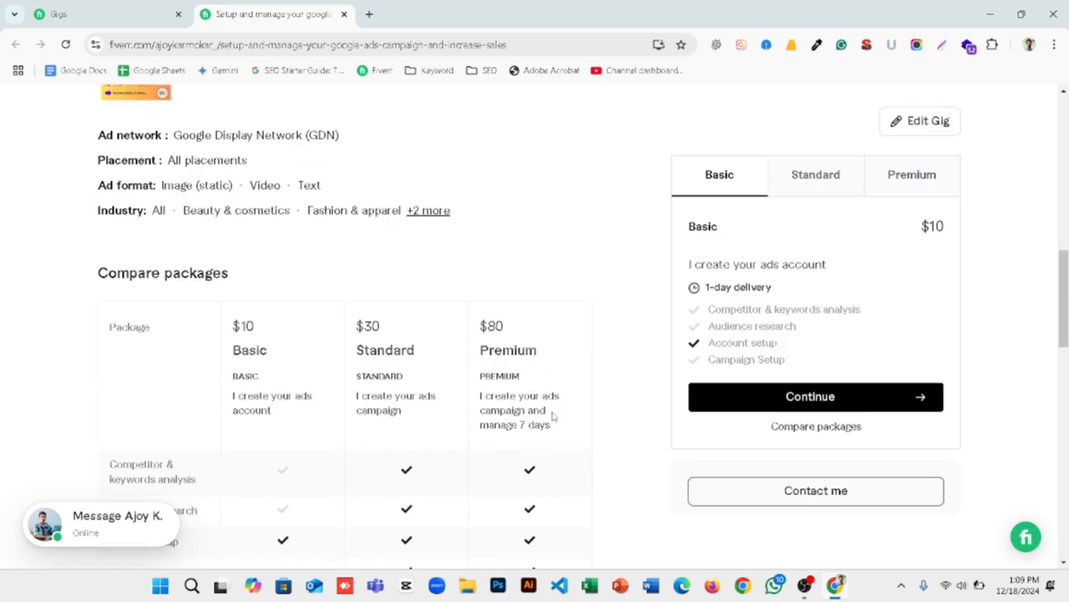
{"action": "scroll", "coordinate": [551, 416], "scroll_direction": "up", "scroll_amount": 5}
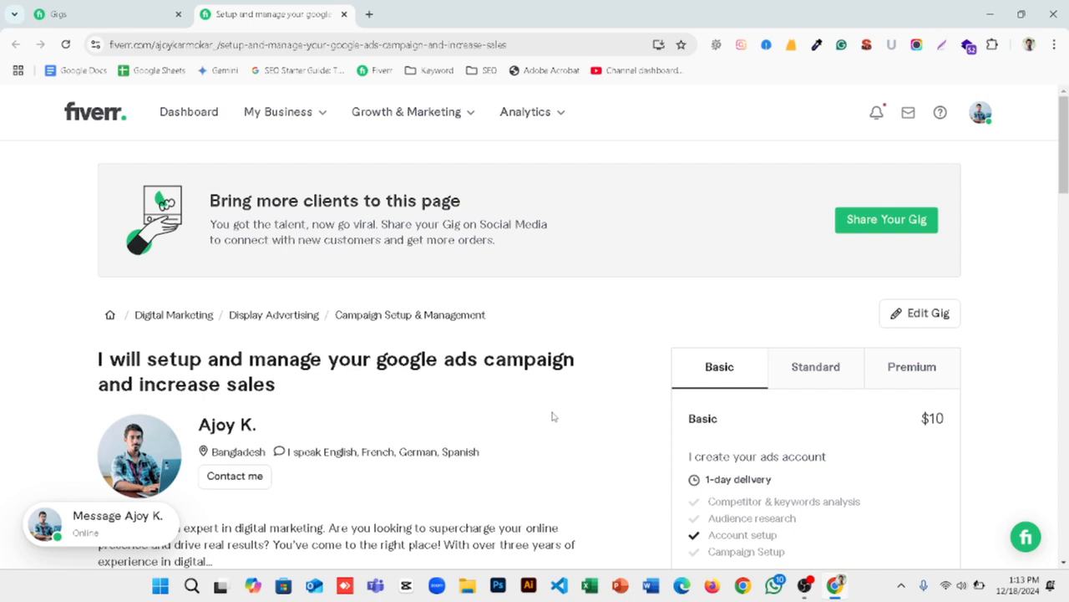
Step: Expand the full gig description and examine its offer list, reasons to choose, service benefits, closing call to action and package comparison
{"action": "scroll", "coordinate": [401, 312], "scroll_direction": "down", "scroll_amount": 5}
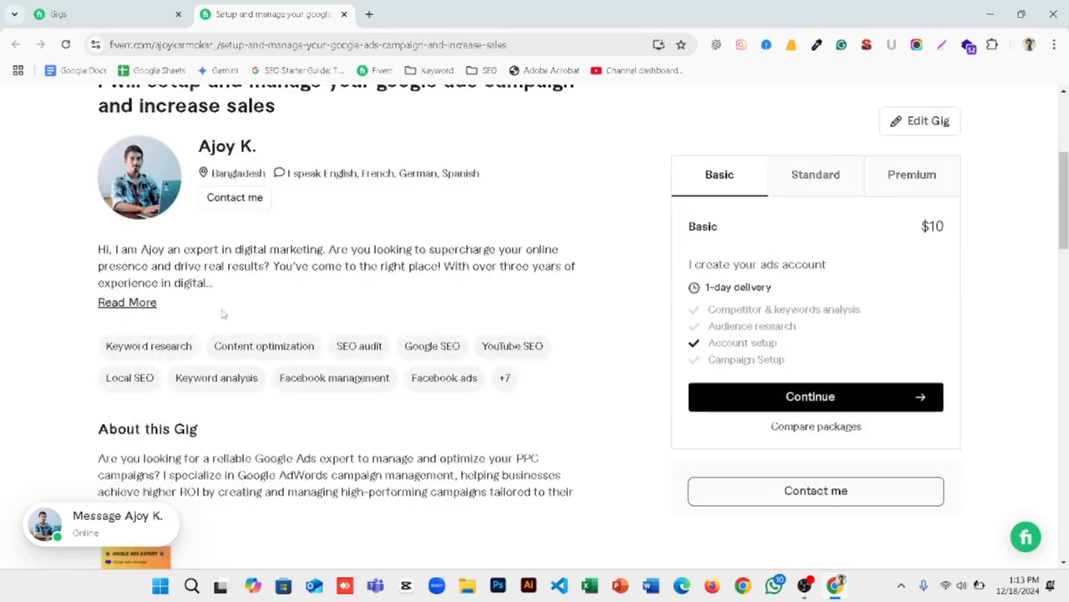
{"action": "left_click", "coordinate": [139, 377]}
{"action": "scroll", "coordinate": [214, 325], "scroll_direction": "down", "scroll_amount": 2}
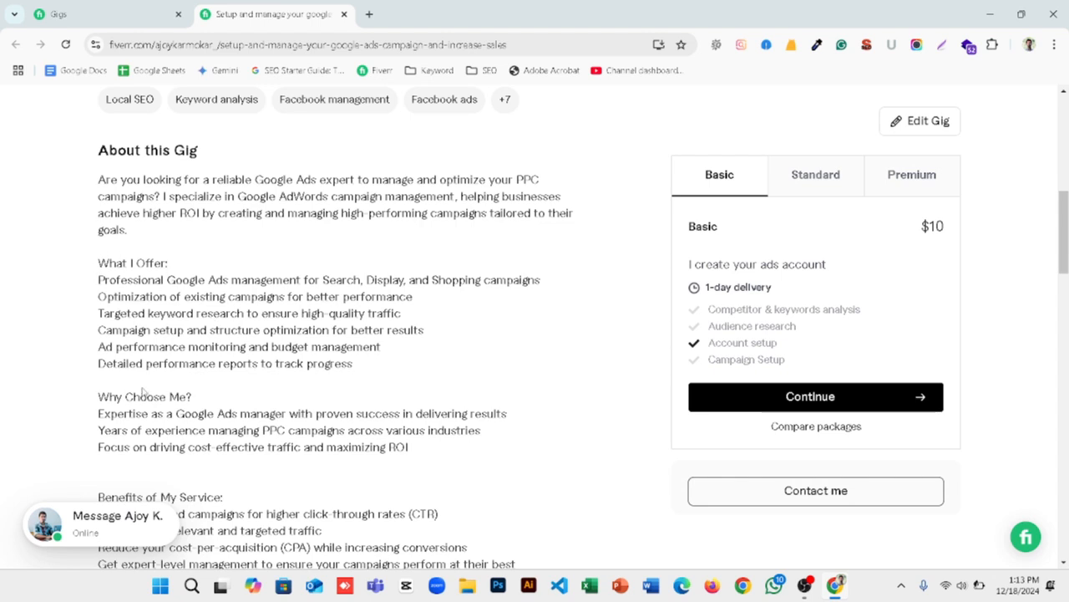
{"action": "scroll", "coordinate": [144, 392], "scroll_direction": "down", "scroll_amount": 2}
{"action": "scroll", "coordinate": [217, 353], "scroll_direction": "up", "scroll_amount": 1}
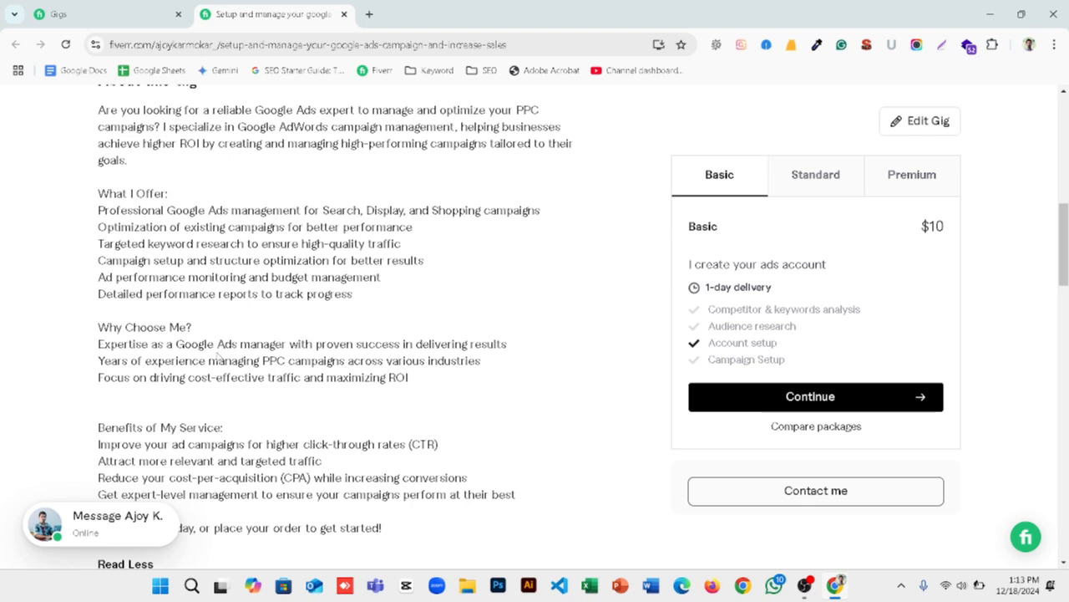
{"action": "scroll", "coordinate": [186, 327], "scroll_direction": "up", "scroll_amount": 2}
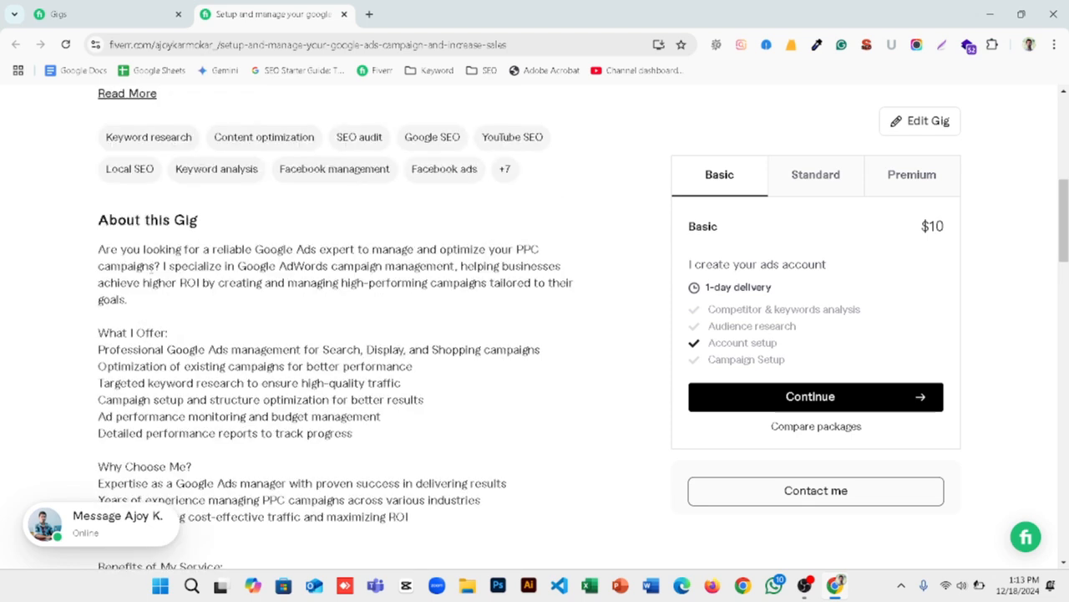
{"action": "scroll", "coordinate": [152, 267], "scroll_direction": "down", "scroll_amount": 1}
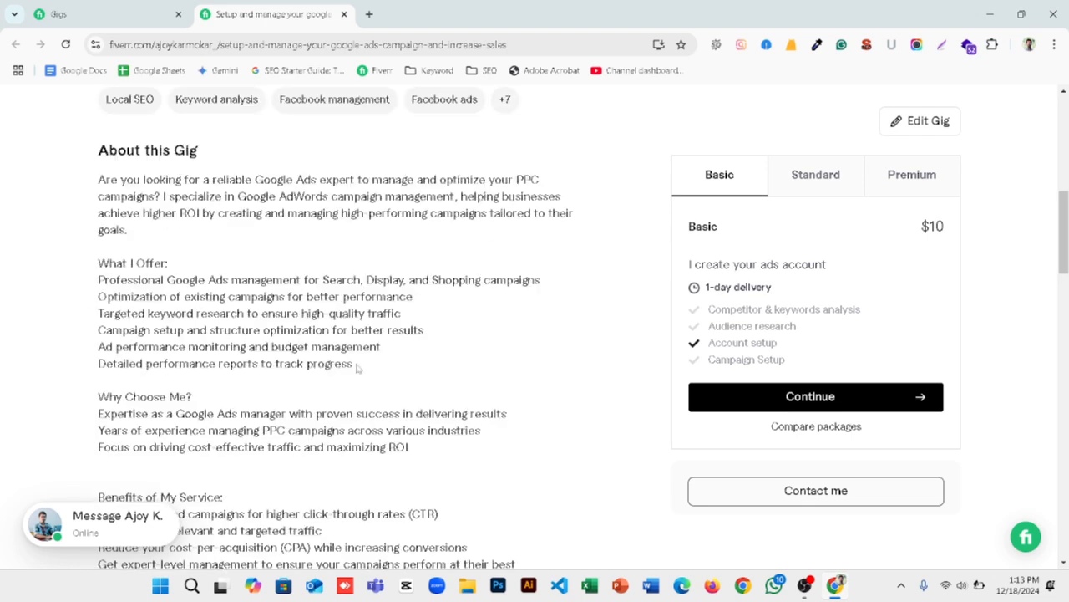
{"action": "left_click_drag", "start_coordinate": [358, 367], "coordinate": [100, 364]}
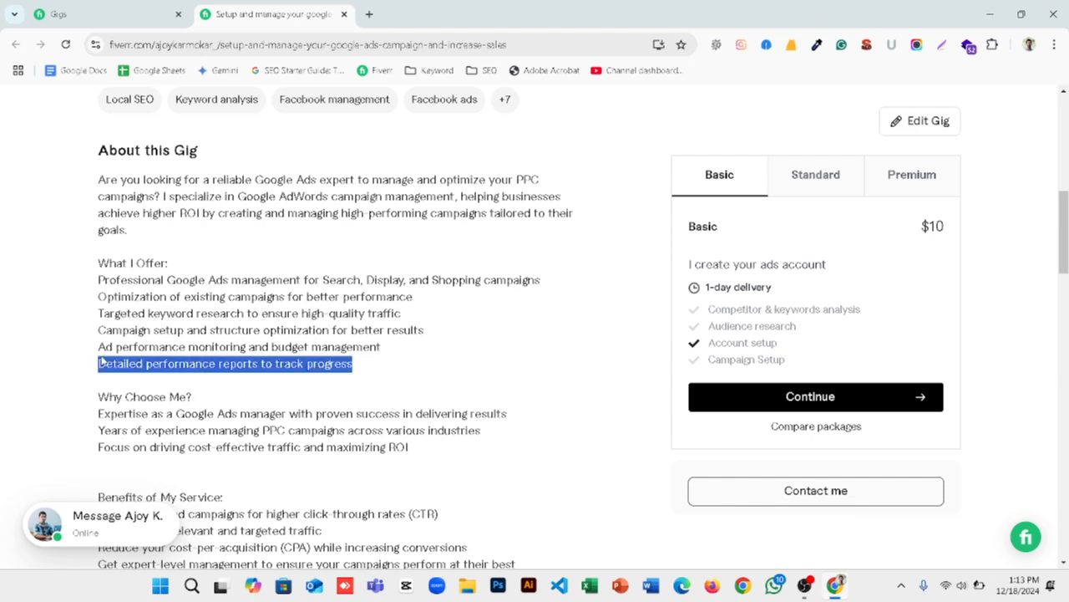
{"action": "left_click_drag", "start_coordinate": [374, 355], "coordinate": [303, 364]}
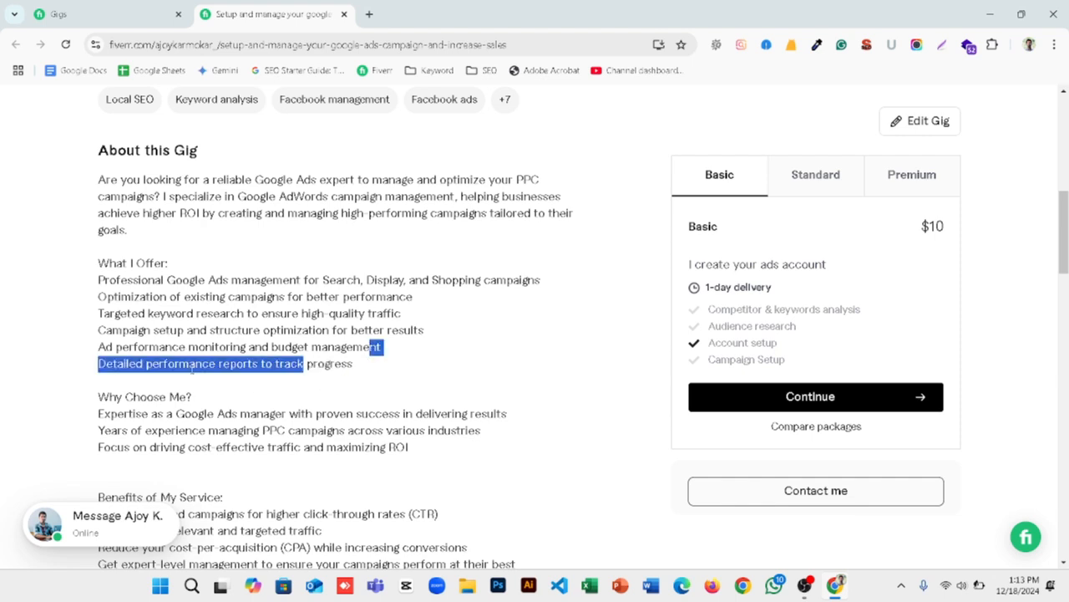
{"action": "left_click", "coordinate": [107, 386]}
{"action": "scroll", "coordinate": [148, 382], "scroll_direction": "down", "scroll_amount": 3}
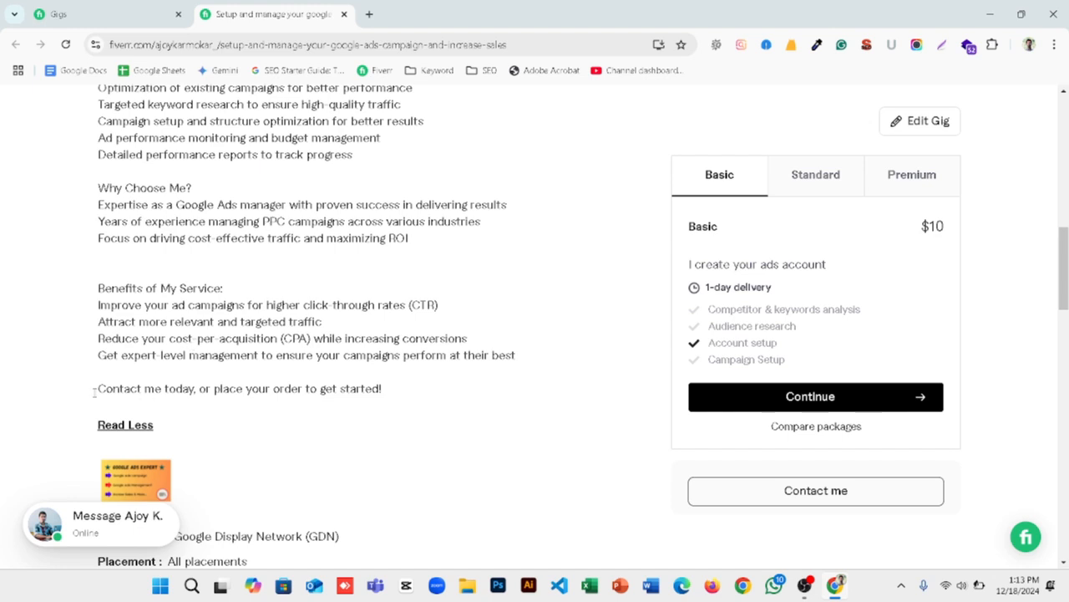
{"action": "left_click_drag", "start_coordinate": [96, 389], "coordinate": [396, 400]}
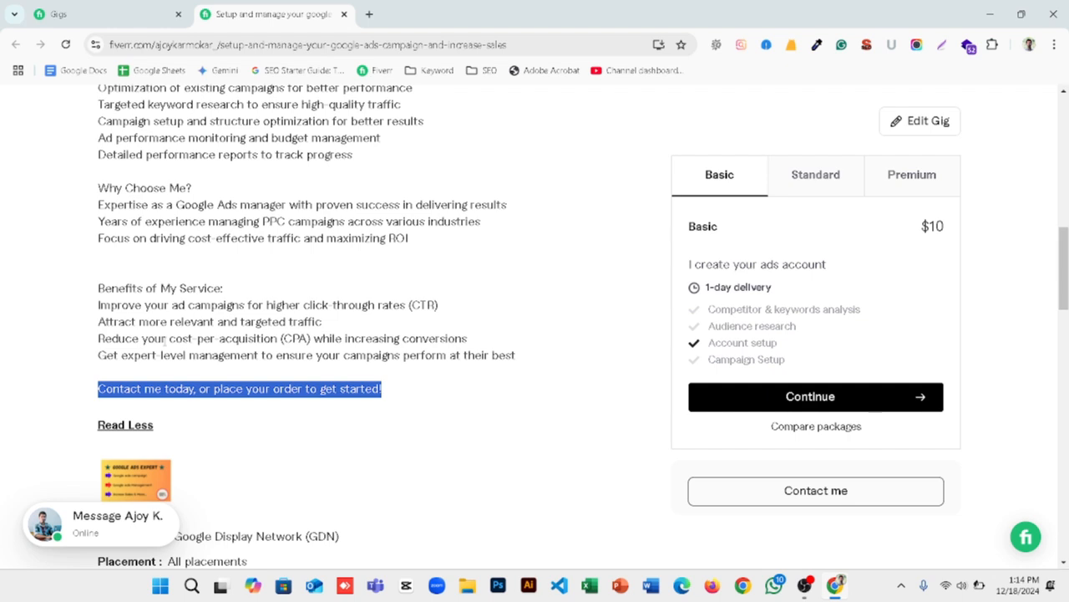
{"action": "scroll", "coordinate": [251, 283], "scroll_direction": "down", "scroll_amount": 4}
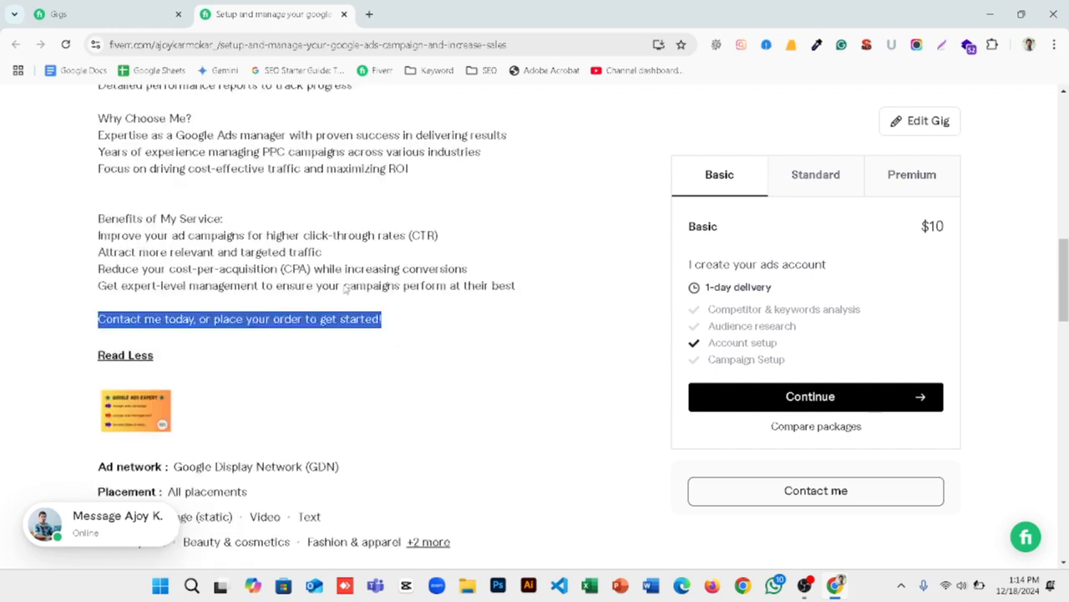
{"action": "scroll", "coordinate": [345, 289], "scroll_direction": "down", "scroll_amount": 8}
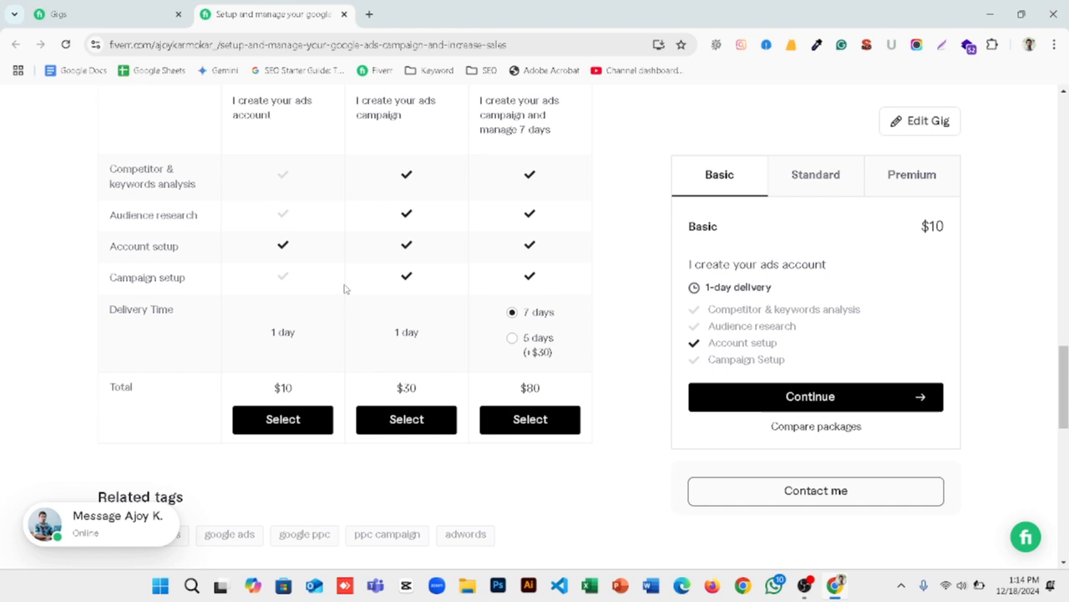
Step: Open the Fiverr notifications, mark the form-completion notification as read and close the list
{"action": "scroll", "coordinate": [345, 289], "scroll_direction": "up", "scroll_amount": 20}
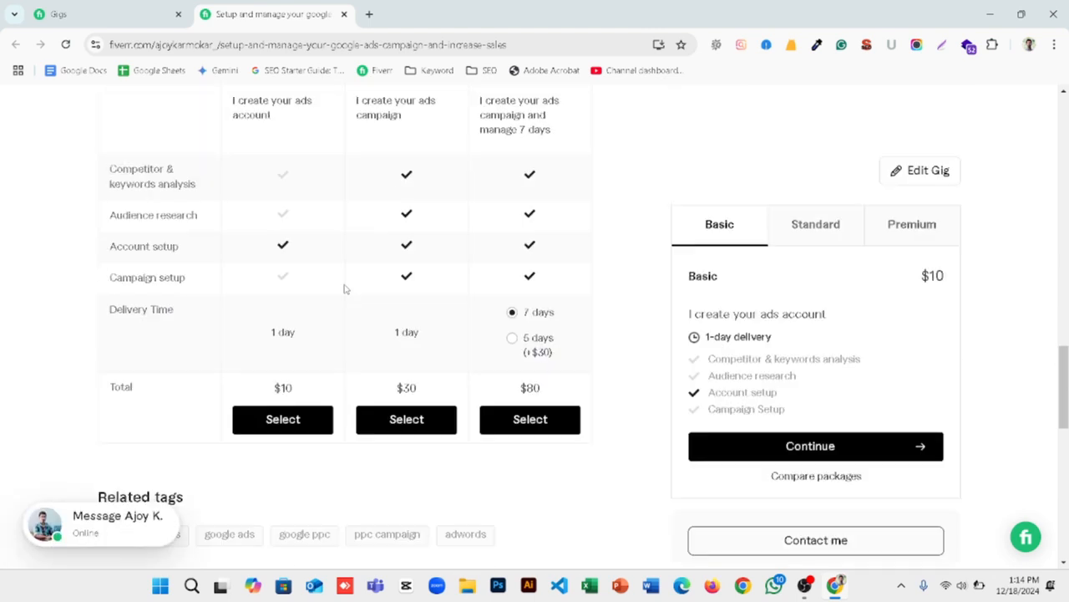
{"action": "scroll", "coordinate": [345, 289], "scroll_direction": "up", "scroll_amount": 4}
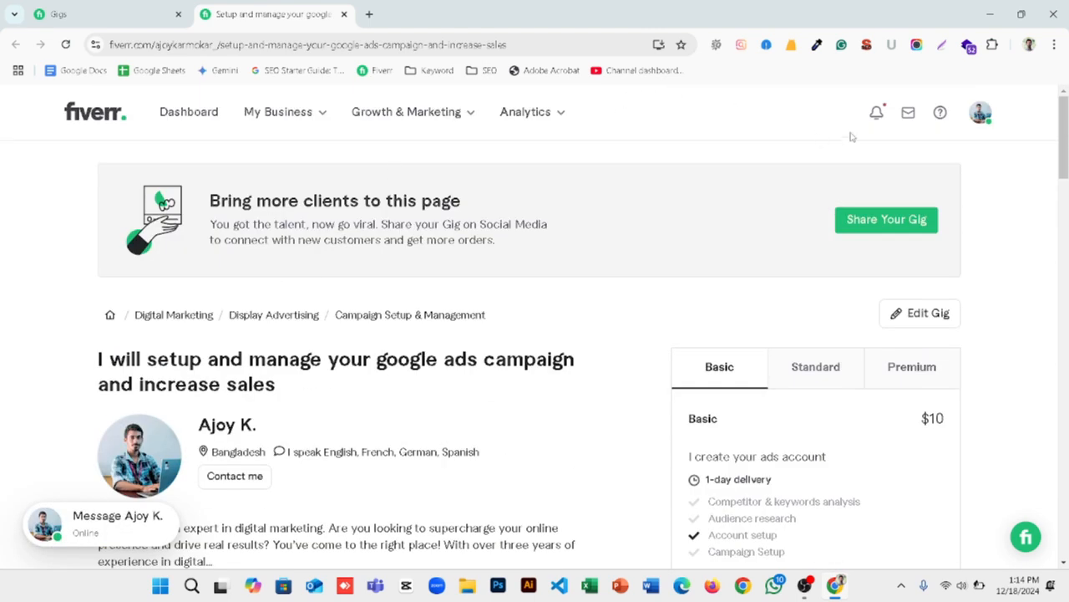
{"action": "left_click", "coordinate": [878, 113]}
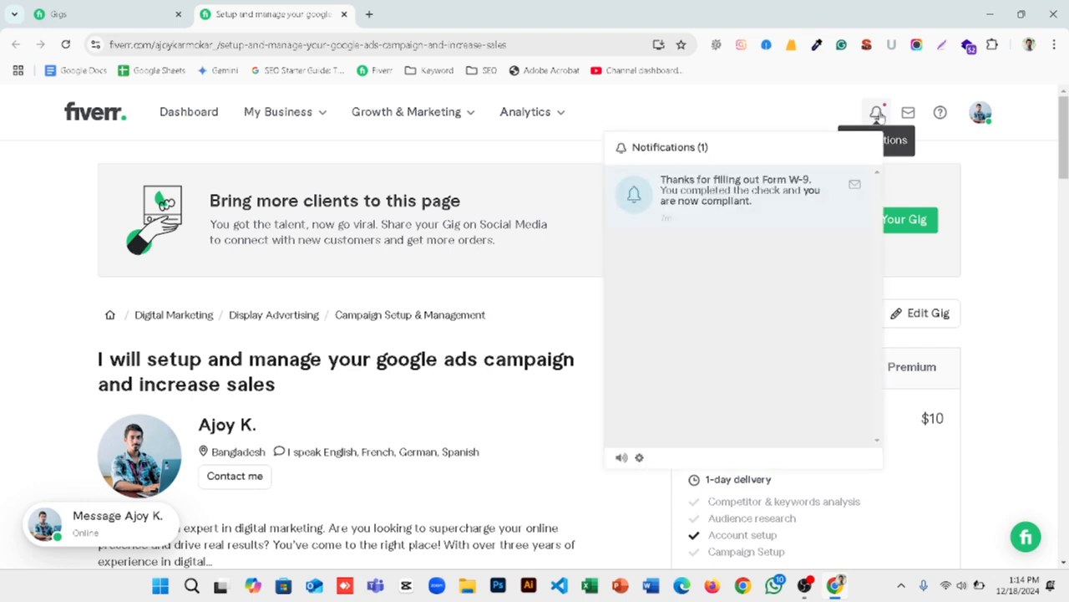
{"action": "left_click", "coordinate": [855, 183]}
{"action": "left_click", "coordinate": [518, 152]}
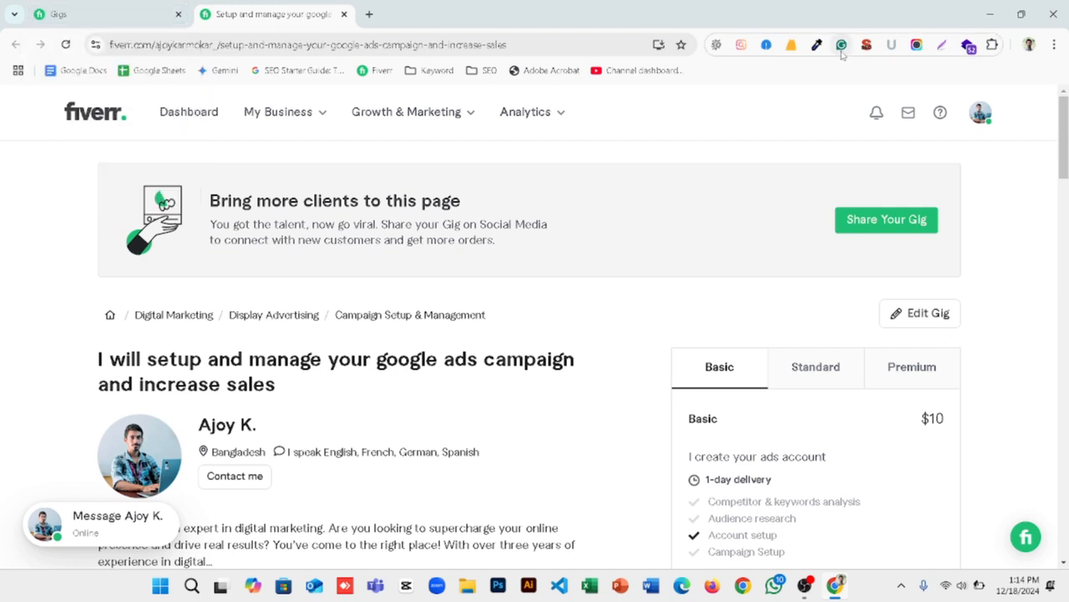
Step: Close the current browser window and open a maximized Chrome window in Guest mode
{"action": "left_click", "coordinate": [1051, 15]}
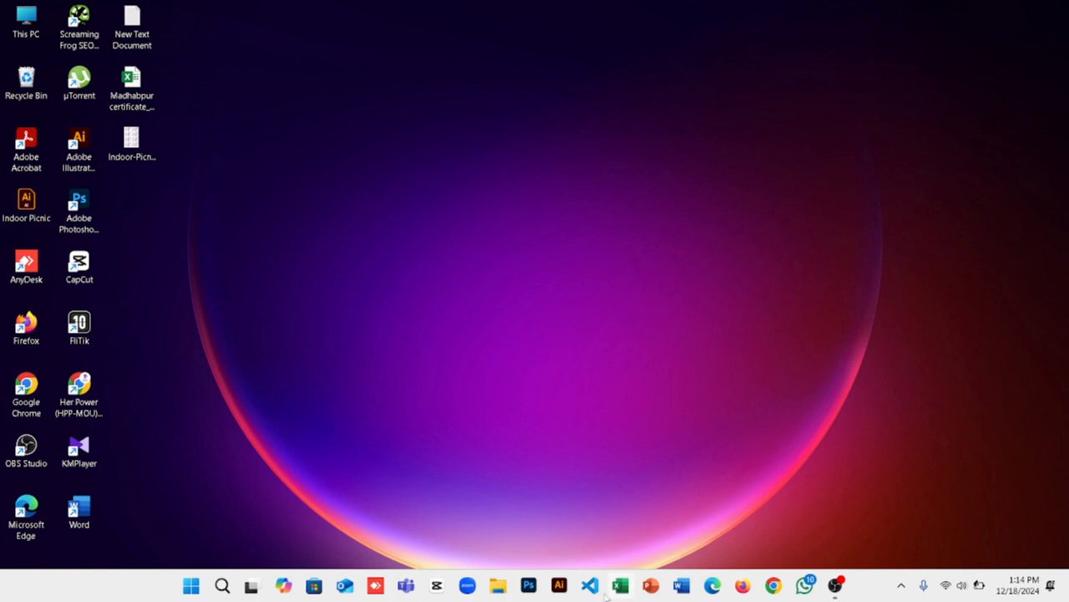
{"action": "left_click", "coordinate": [774, 585]}
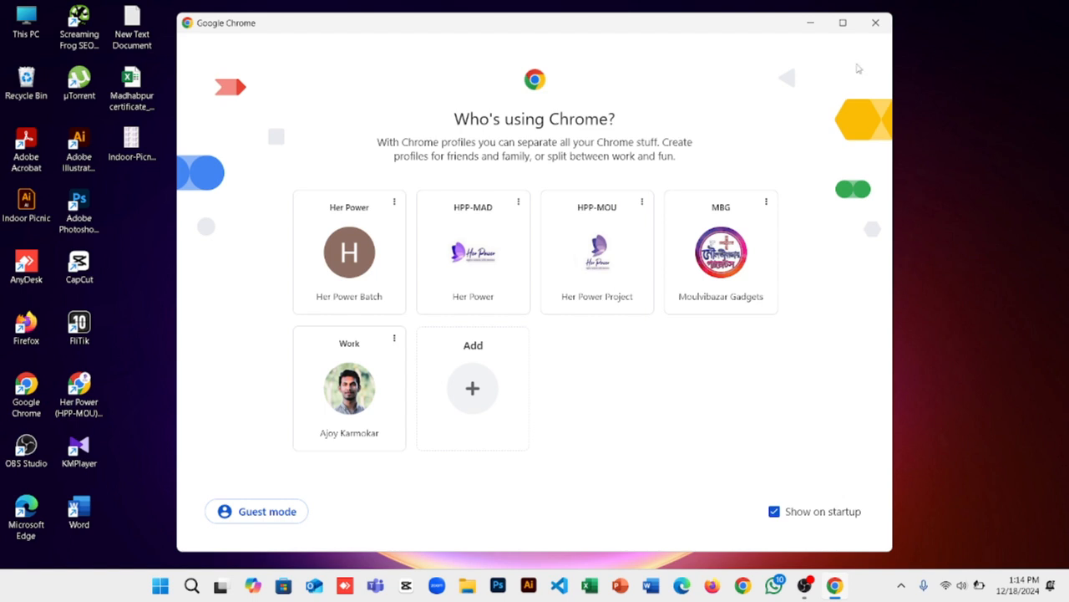
{"action": "left_click", "coordinate": [261, 513]}
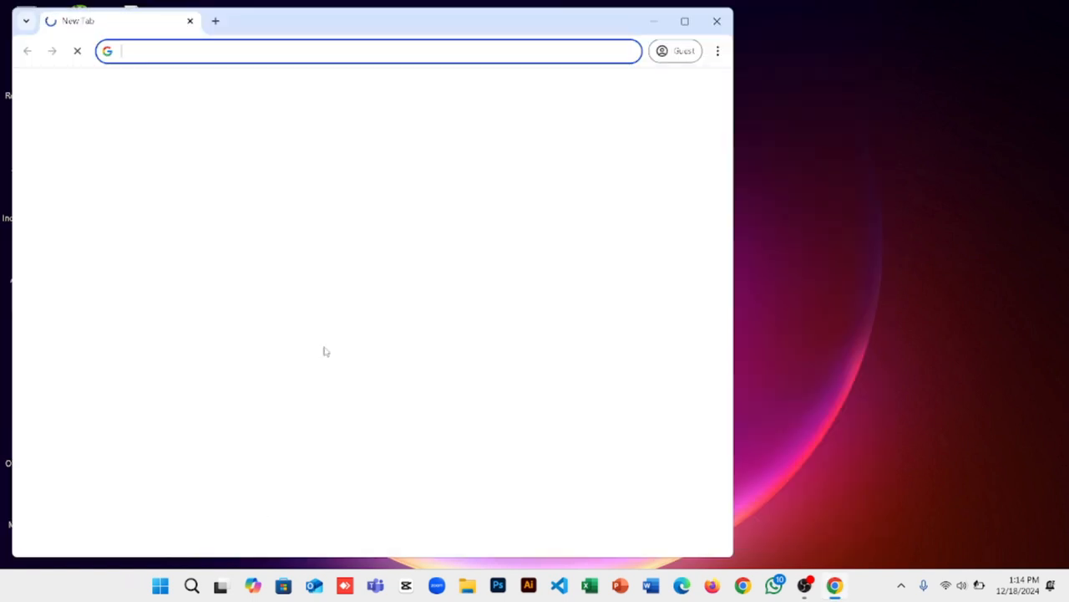
{"action": "left_click", "coordinate": [685, 22]}
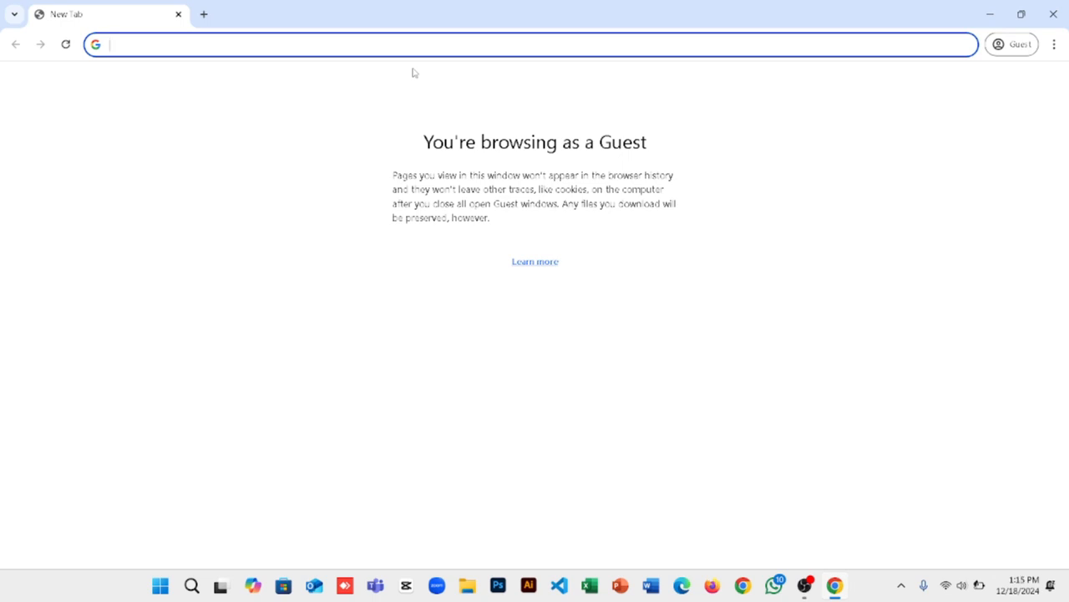
Step: Search Google for "fiverr" and open the Fiverr freelance marketplace home page from the results
{"action": "type", "text": "fi"}
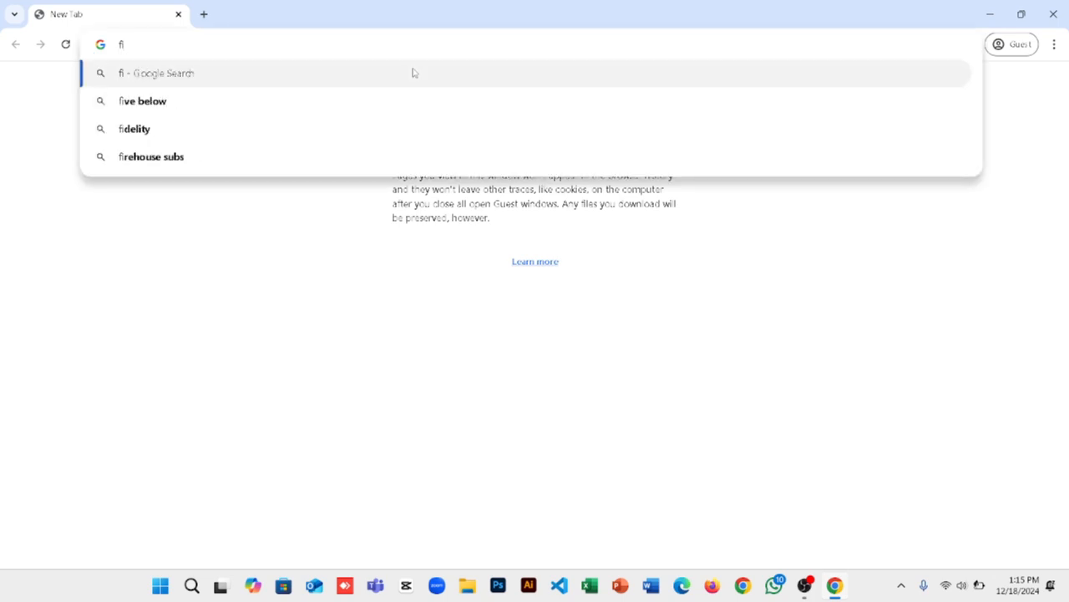
{"action": "type", "text": "verr"}
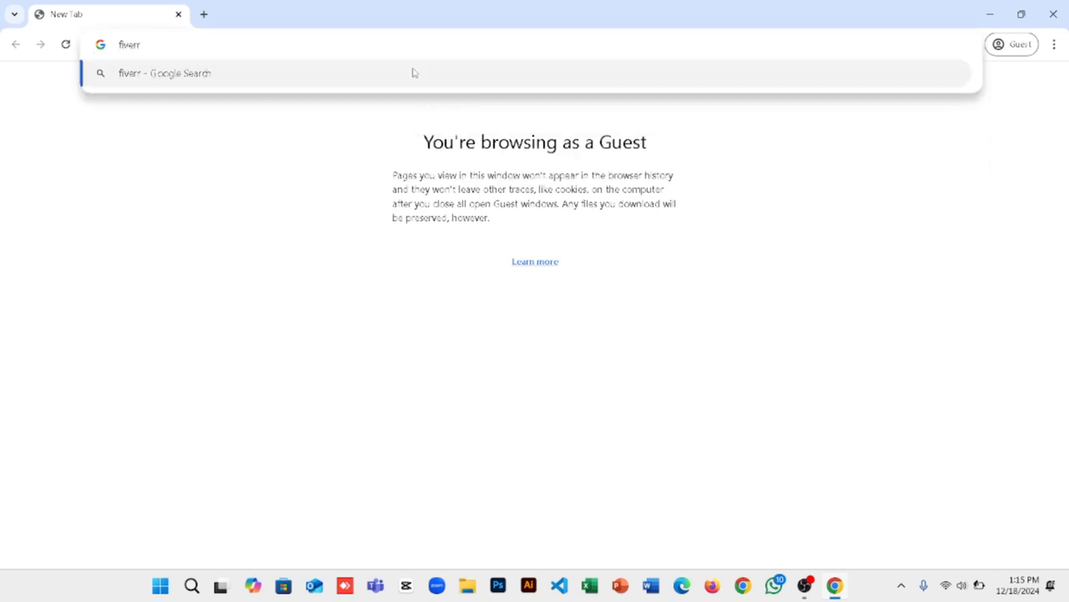
{"action": "left_click", "coordinate": [412, 73]}
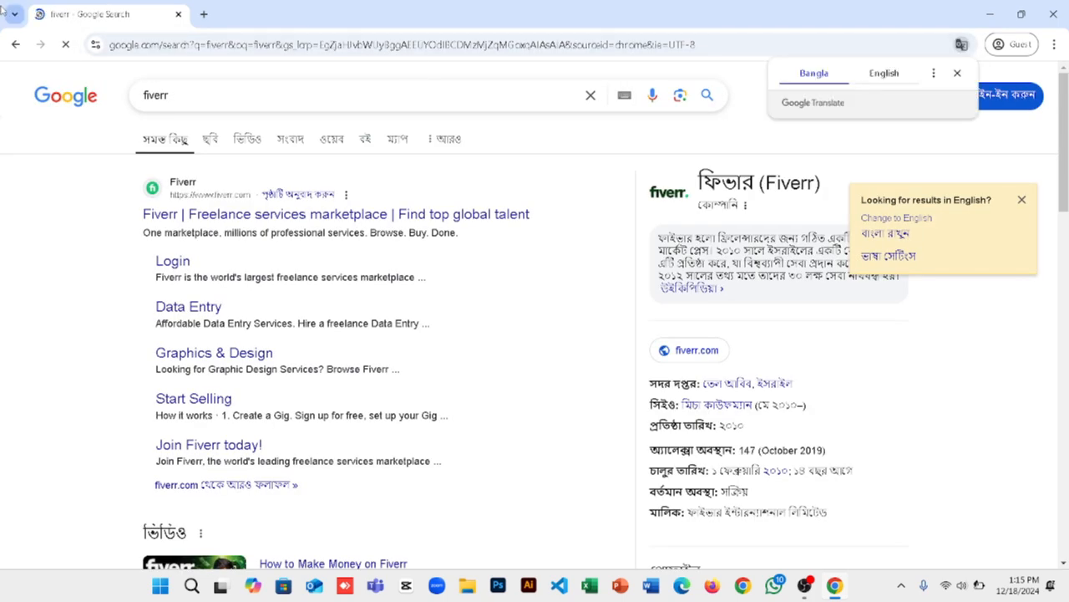
{"action": "left_click", "coordinate": [202, 214]}
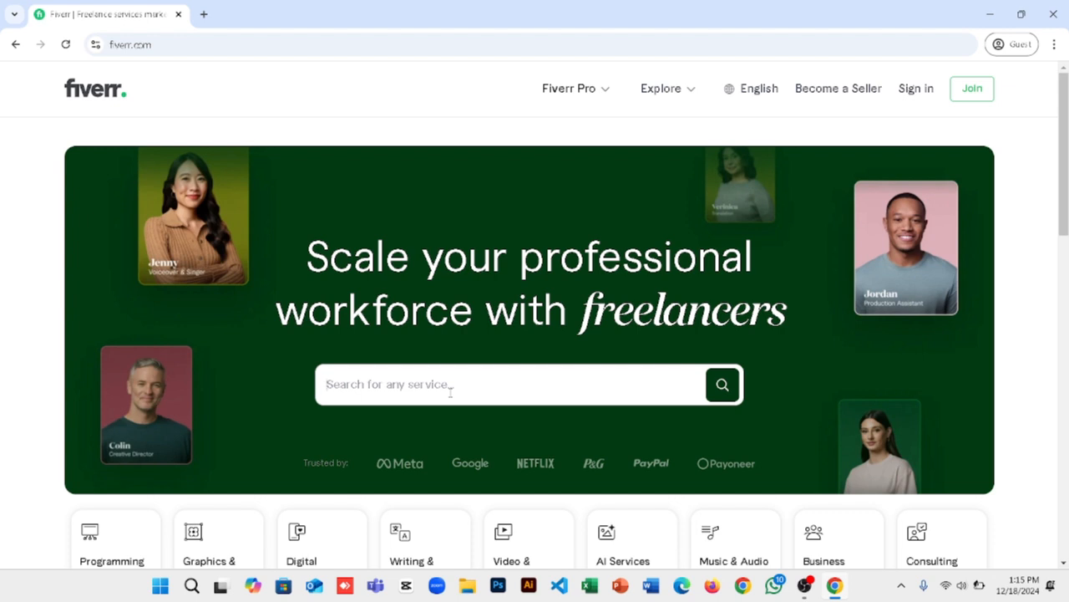
Step: Search Fiverr's services for the suggested term "google ads"
{"action": "left_click", "coordinate": [451, 392]}
{"action": "type", "text": "googl"}
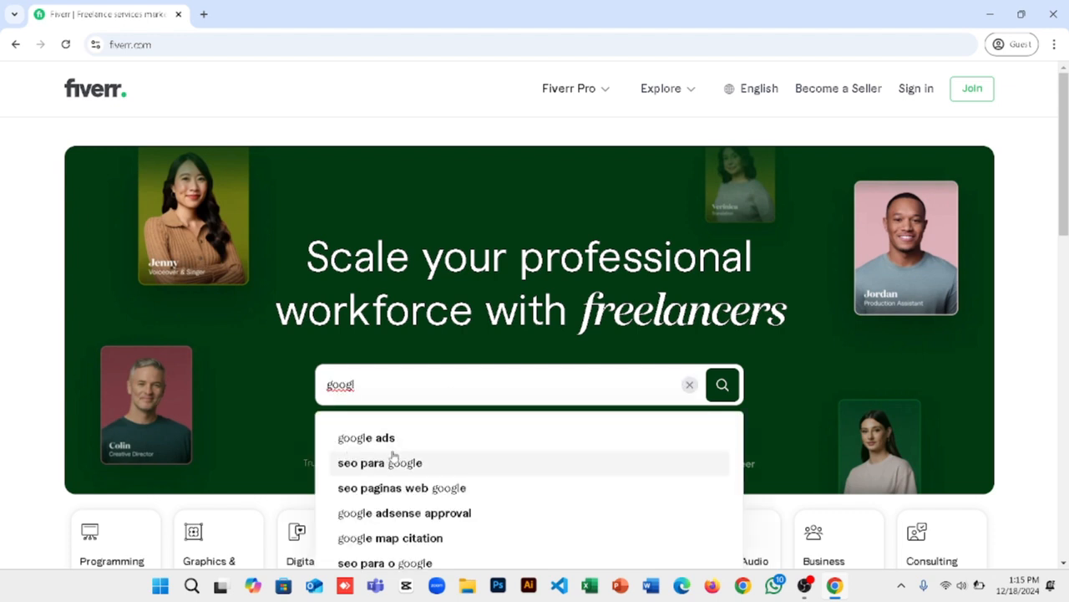
{"action": "left_click", "coordinate": [388, 439]}
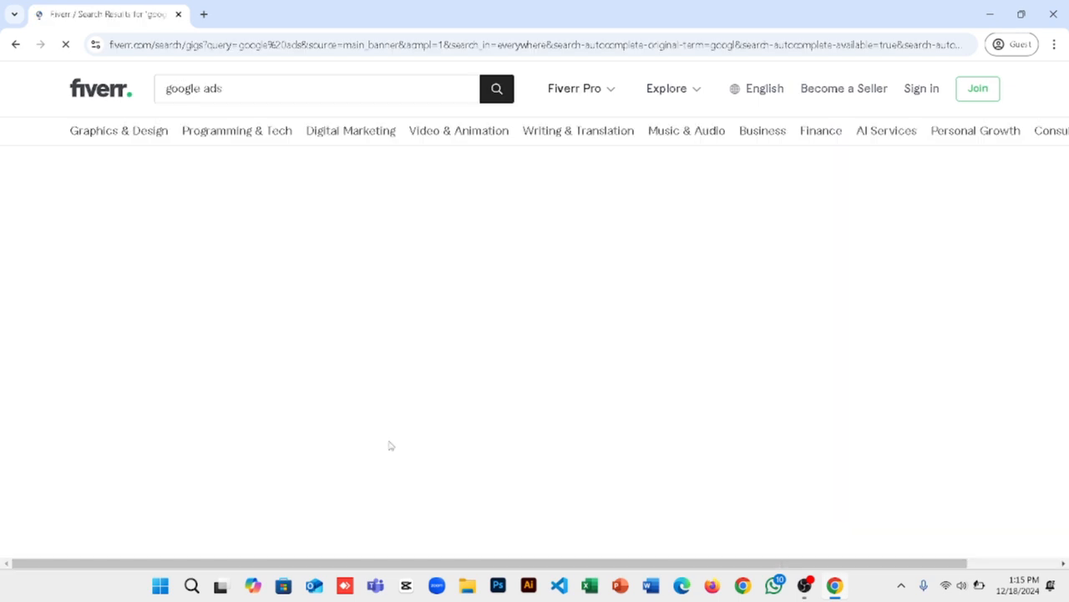
Step: Dismiss the account creation prompt and highlight the number of results for the google ads search
{"action": "left_click_drag", "start_coordinate": [167, 326], "coordinate": [50, 321]}
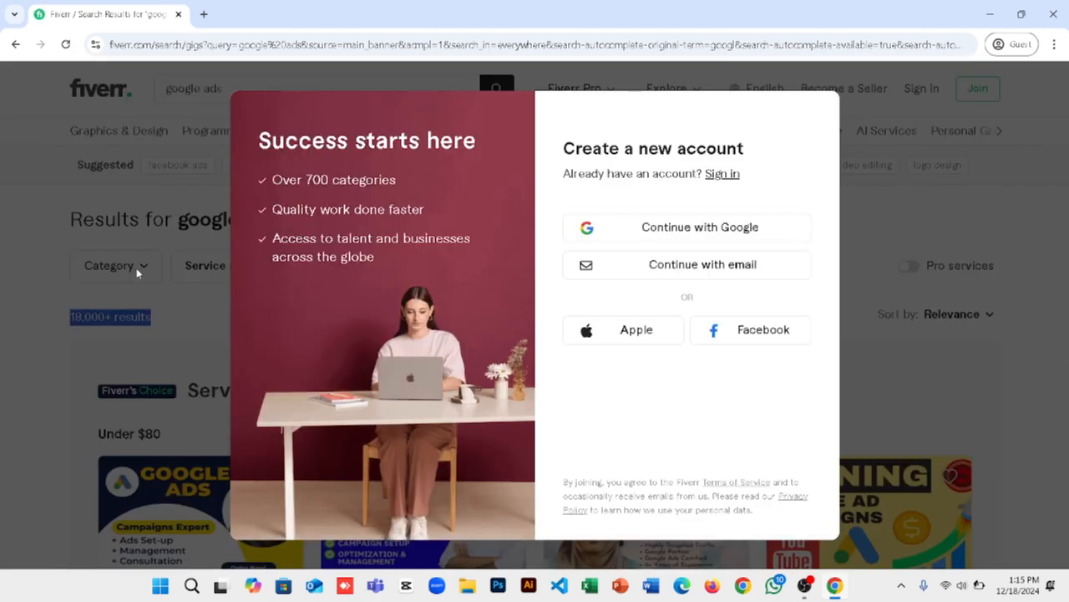
{"action": "left_click", "coordinate": [104, 290]}
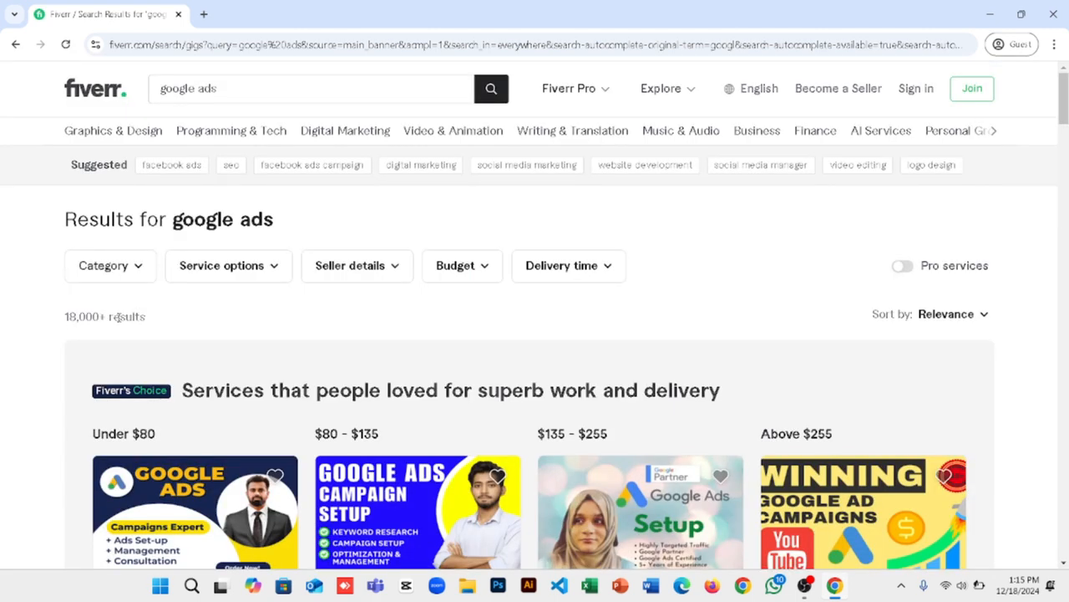
{"action": "left_click_drag", "start_coordinate": [52, 317], "coordinate": [186, 316]}
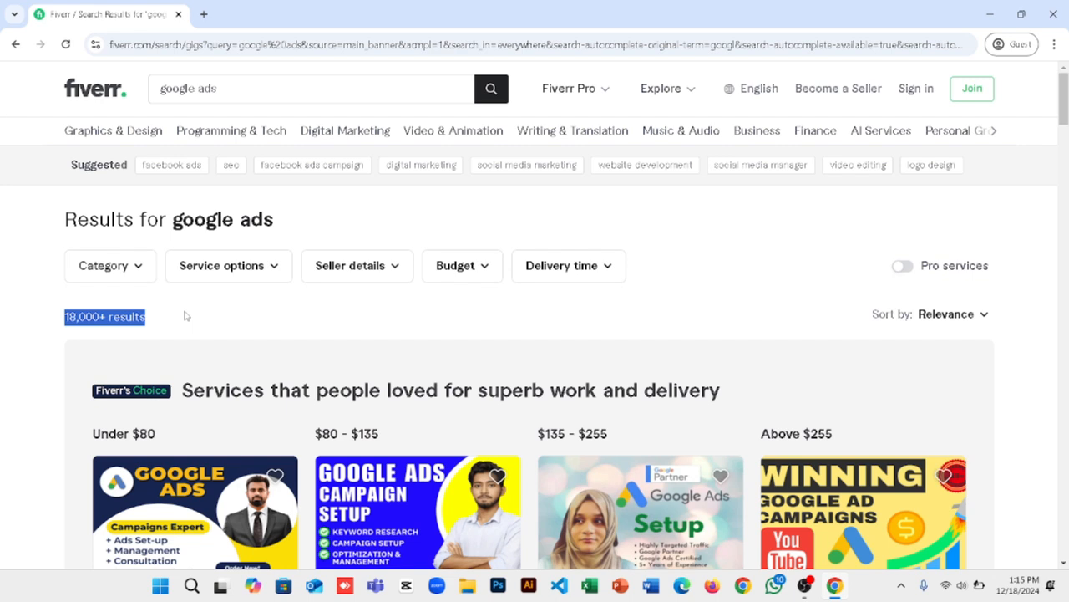
Step: Search for the suggested term "google ads campaign" and highlight the number of results
{"action": "left_click", "coordinate": [239, 89]}
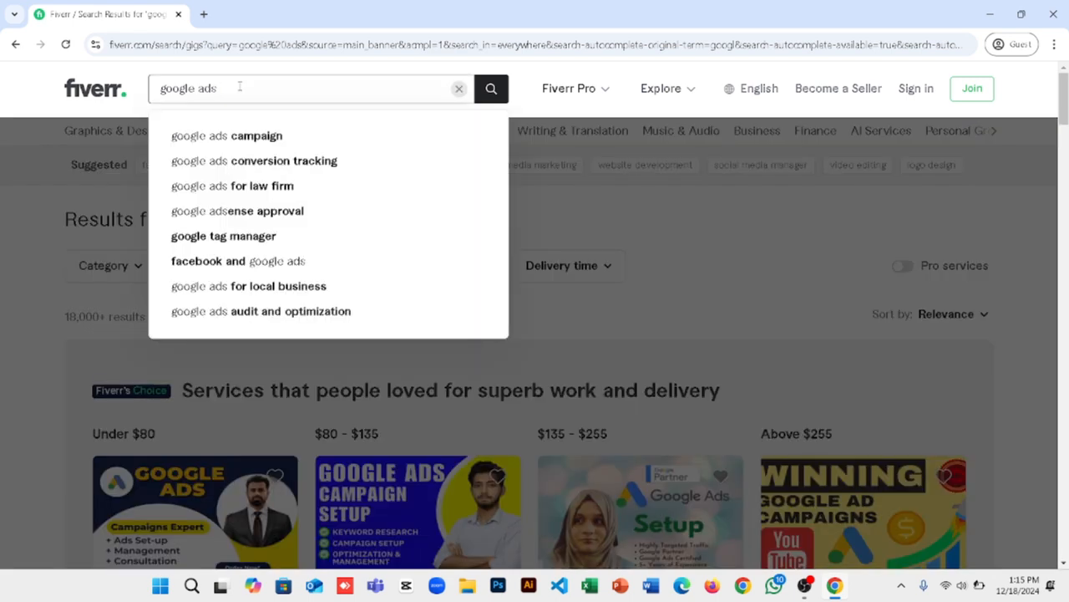
{"action": "left_click", "coordinate": [257, 137]}
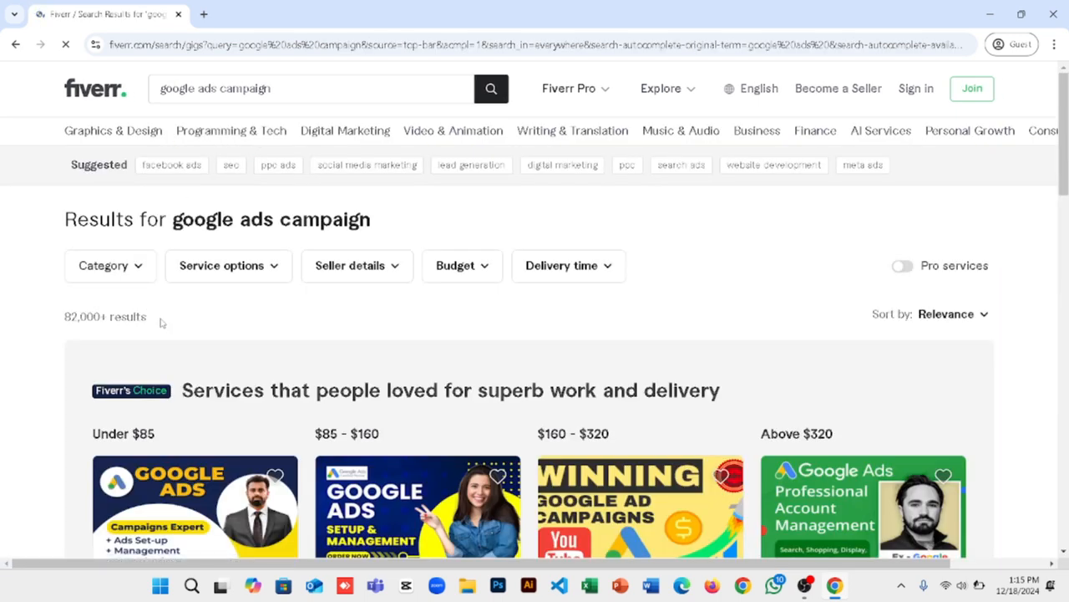
{"action": "triple_click", "coordinate": [32, 316]}
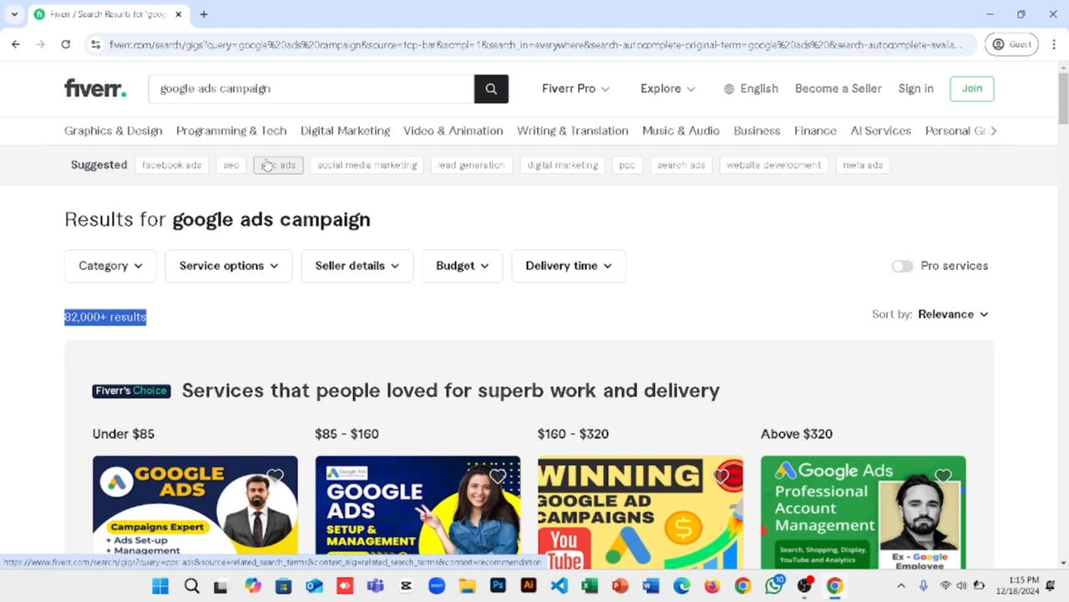
{"action": "scroll", "coordinate": [267, 164], "scroll_direction": "down", "scroll_amount": 2}
{"action": "scroll", "coordinate": [279, 153], "scroll_direction": "up", "scroll_amount": 2}
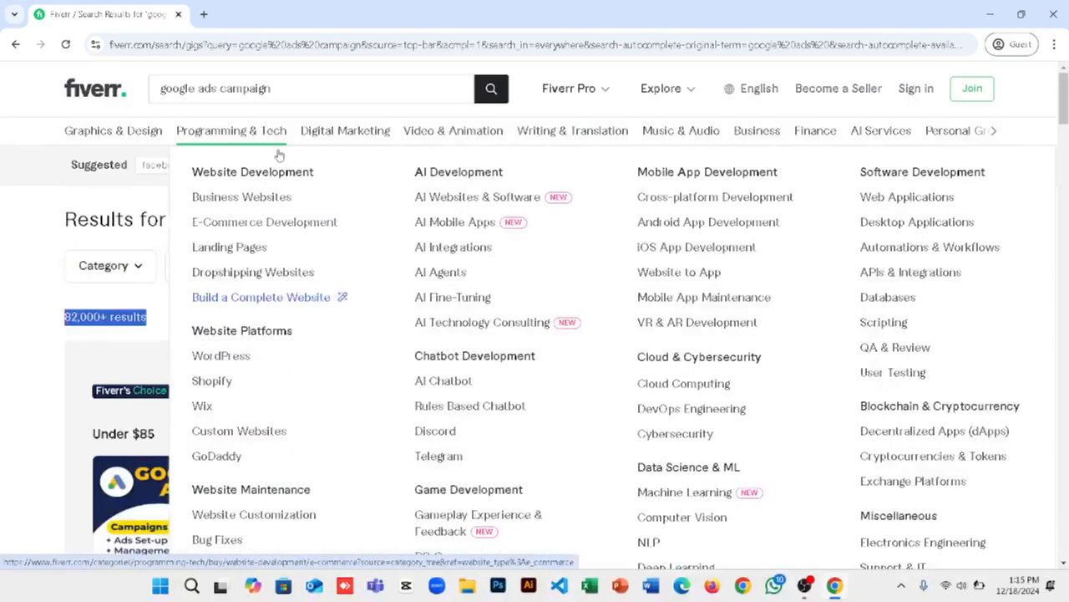
{"action": "left_click", "coordinate": [196, 88]}
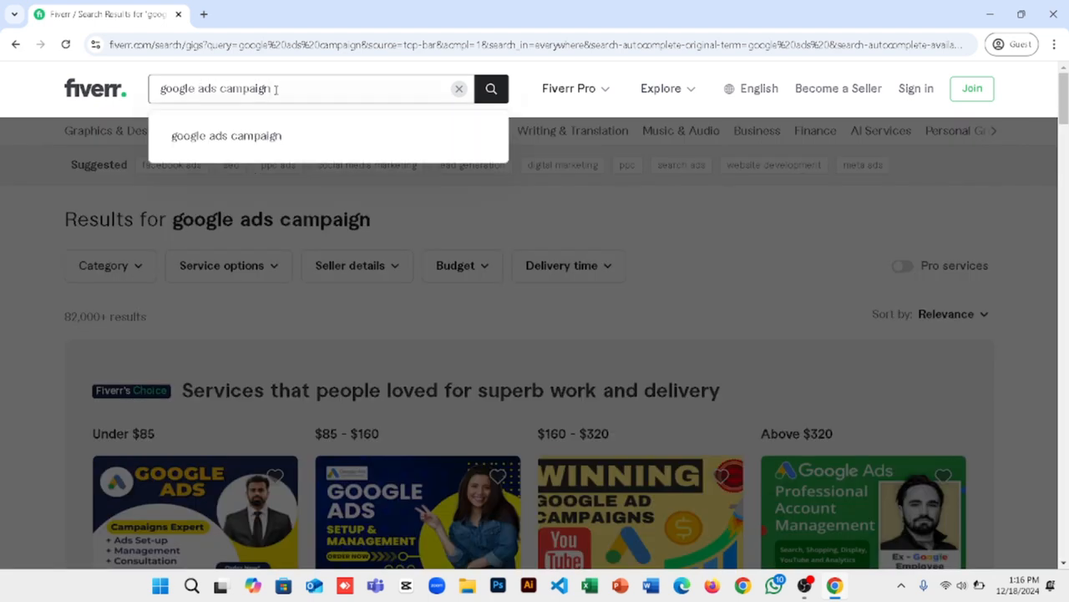
{"action": "key", "text": "BackSpace"}
{"action": "key", "text": "BackSpace"}
{"action": "key", "text": "BackSpace"}
{"action": "key", "text": "BackSpace"}
{"action": "key", "text": "BackSpace"}
{"action": "key", "text": "BackSpace"}
{"action": "key", "text": "BackSpace"}
{"action": "key", "text": "BackSpace"}
{"action": "key", "text": "BackSpace"}
{"action": "key", "text": "BackSpace"}
{"action": "key", "text": "BackSpace"}
{"action": "key", "text": "BackSpace"}
{"action": "key", "text": "BackSpace"}
{"action": "key", "text": "BackSpace"}
{"action": "key", "text": "BackSpace"}
{"action": "key", "text": "BackSpace"}
{"action": "key", "text": "BackSpace"}
{"action": "key", "text": "BackSpace"}
{"action": "key", "text": "BackSpace"}
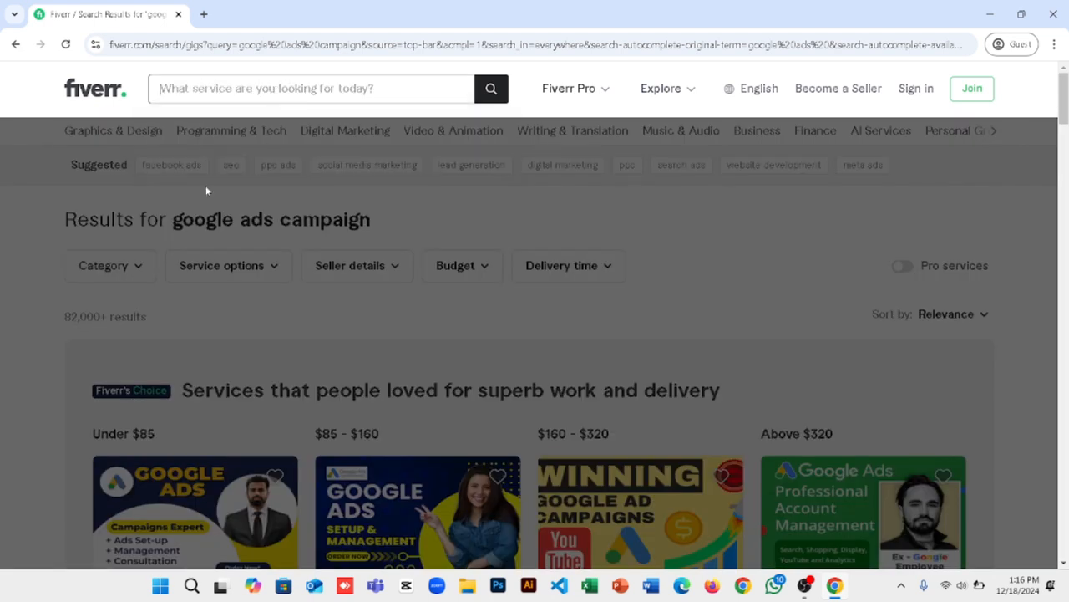
{"action": "left_click", "coordinate": [92, 206]}
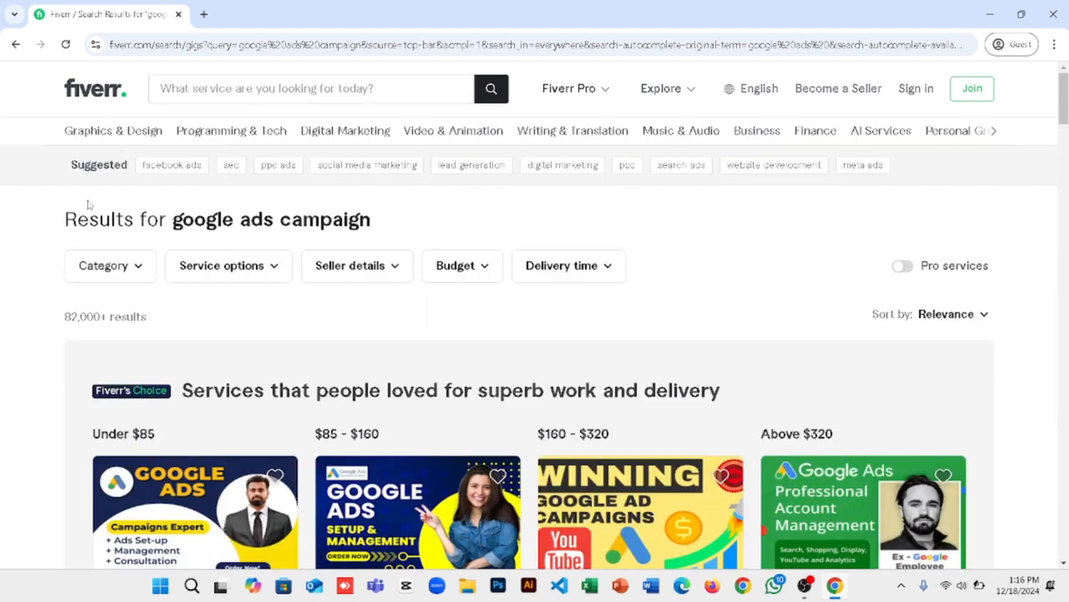
Step: Run the suggested related searches "ppc ads" and "google adwords", highlighting the number of results for each
{"action": "left_click", "coordinate": [281, 167]}
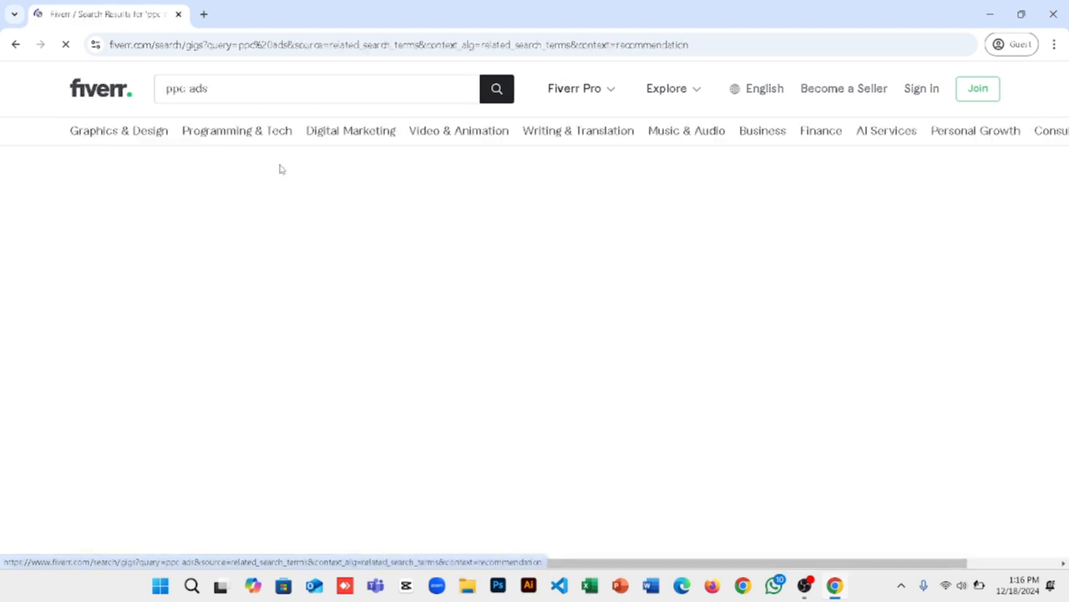
{"action": "left_click_drag", "start_coordinate": [165, 320], "coordinate": [59, 313]}
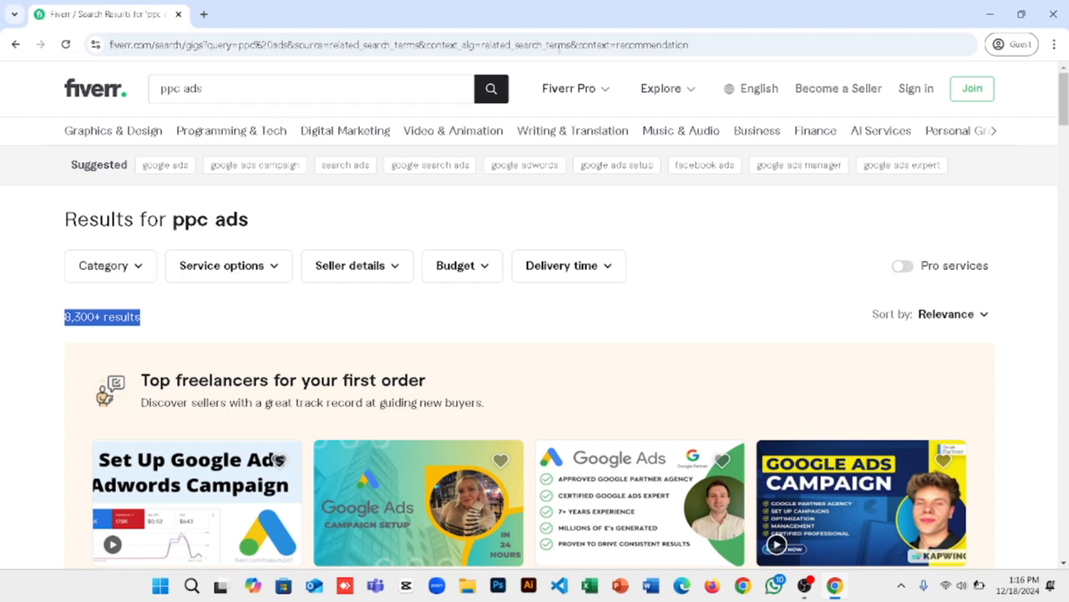
{"action": "left_click", "coordinate": [525, 165]}
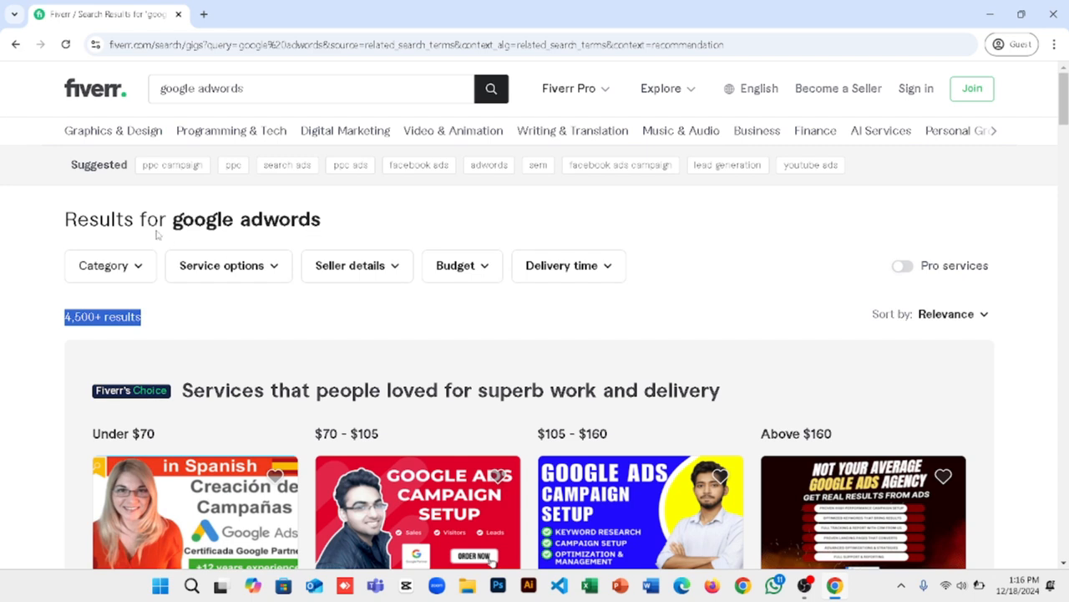
{"action": "scroll", "coordinate": [142, 217], "scroll_direction": "down", "scroll_amount": 1}
{"action": "scroll", "coordinate": [171, 174], "scroll_direction": "up", "scroll_amount": 1}
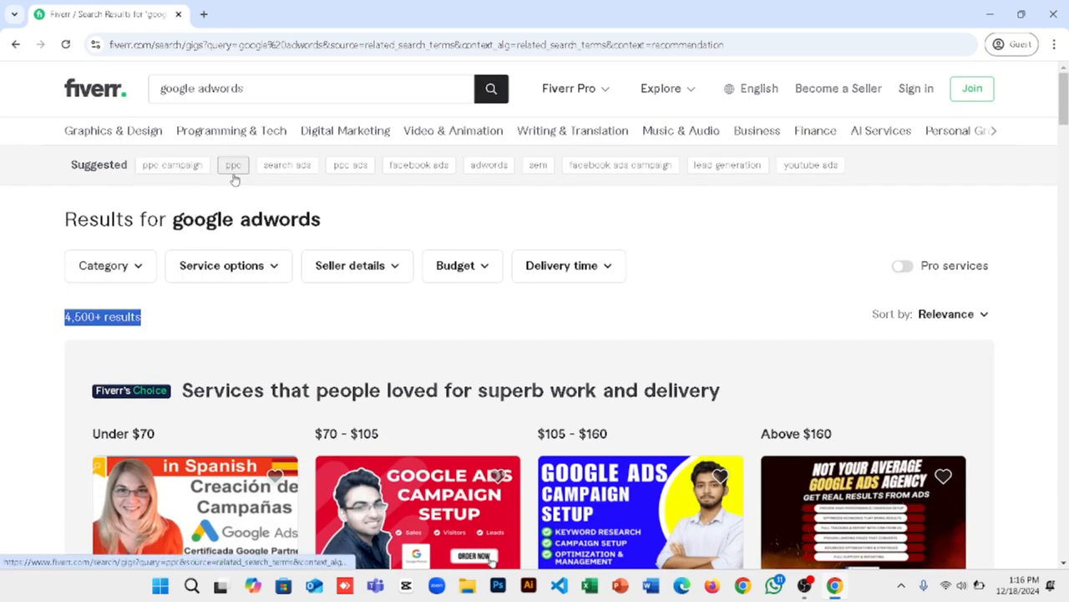
Step: Run the suggested related search "search ads" from the google adwords results
{"action": "left_click", "coordinate": [285, 167]}
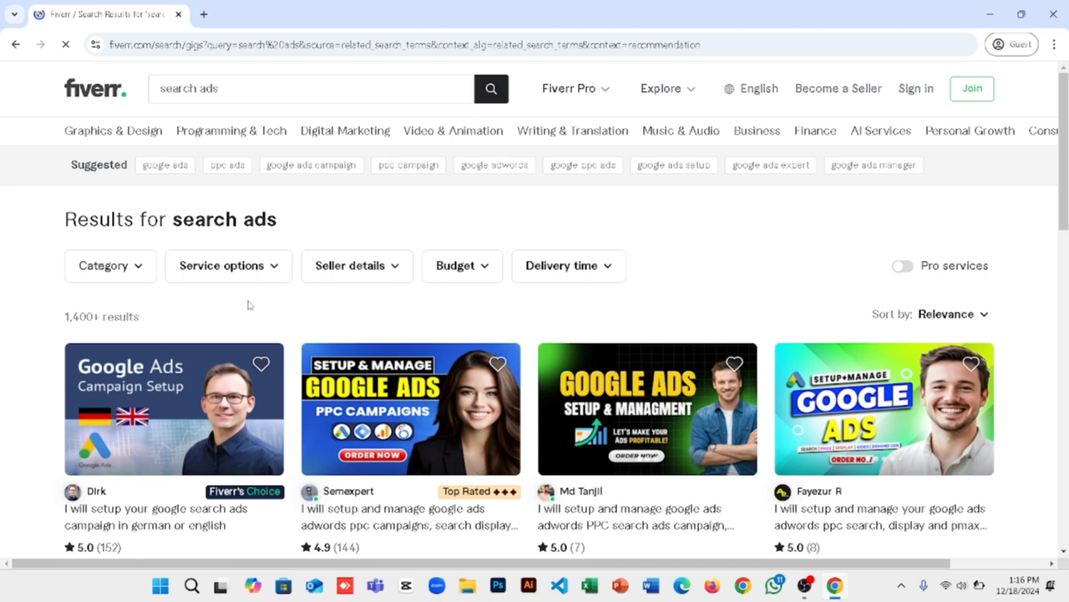
{"action": "left_click_drag", "start_coordinate": [94, 303], "coordinate": [53, 318]}
{"action": "left_click", "coordinate": [172, 313]}
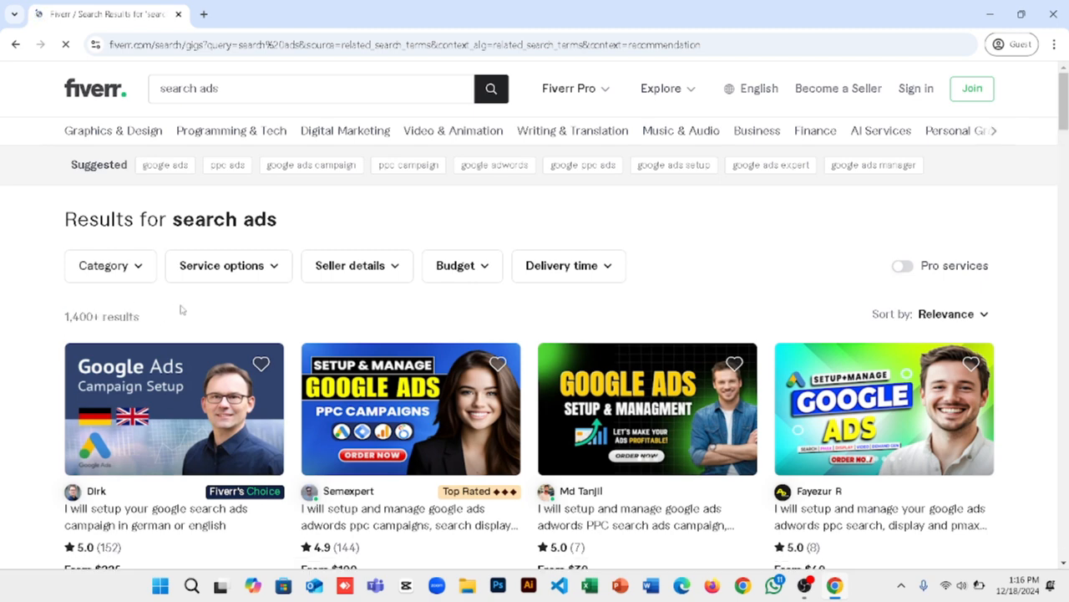
Step: Examine the competing gigs listed for search ads and highlight the number of results
{"action": "scroll", "coordinate": [180, 309], "scroll_direction": "down", "scroll_amount": 1}
{"action": "scroll", "coordinate": [180, 309], "scroll_direction": "down", "scroll_amount": 1}
{"action": "scroll", "coordinate": [251, 432], "scroll_direction": "down", "scroll_amount": 5}
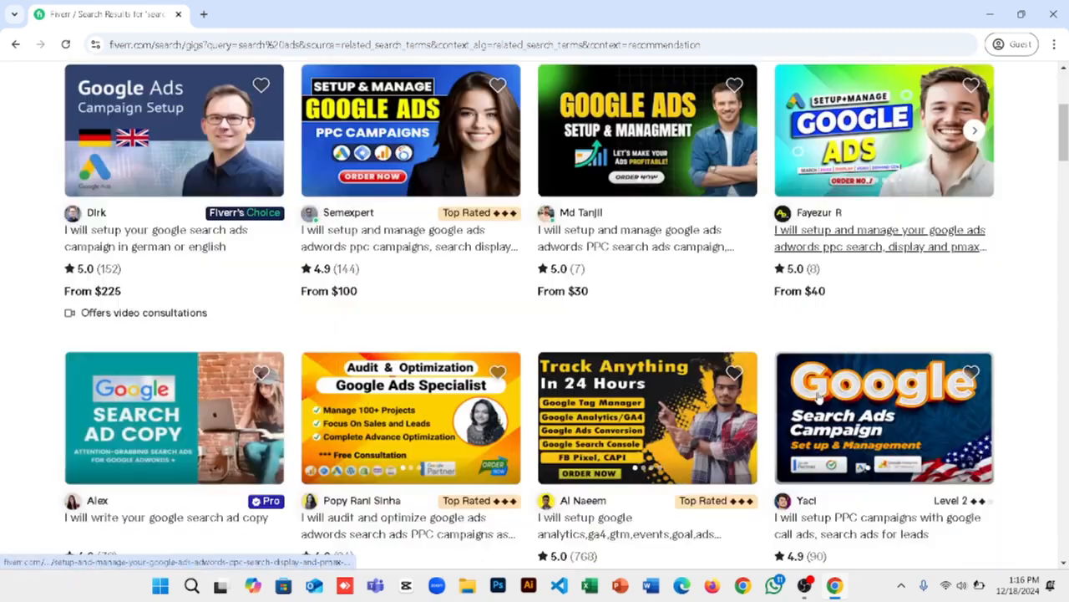
{"action": "scroll", "coordinate": [4, 293], "scroll_direction": "down", "scroll_amount": 4}
{"action": "scroll", "coordinate": [4, 292], "scroll_direction": "up", "scroll_amount": 10}
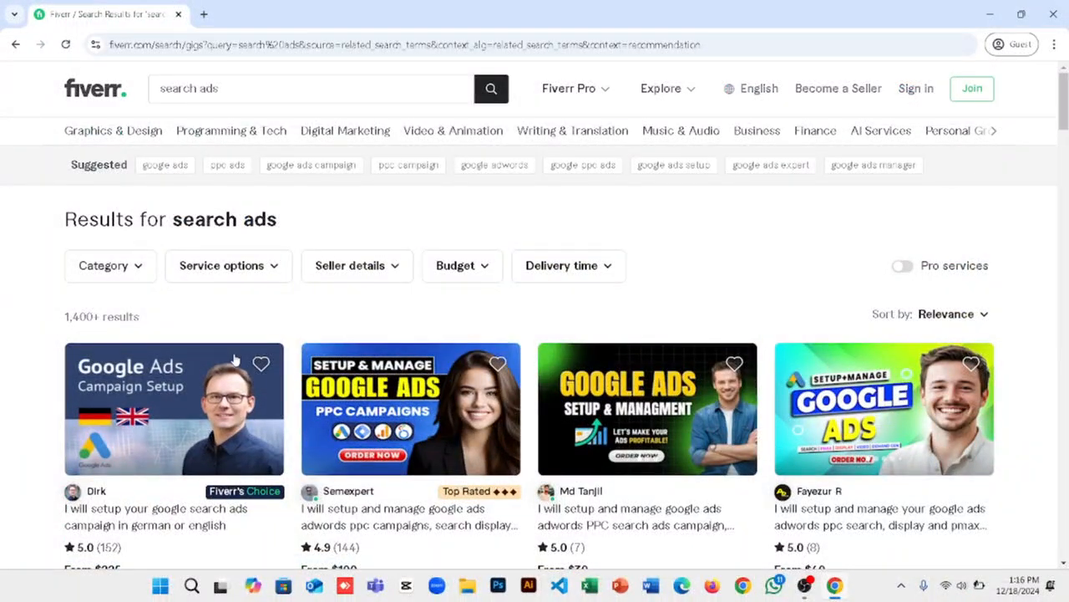
{"action": "left_click_drag", "start_coordinate": [159, 304], "coordinate": [4, 302]}
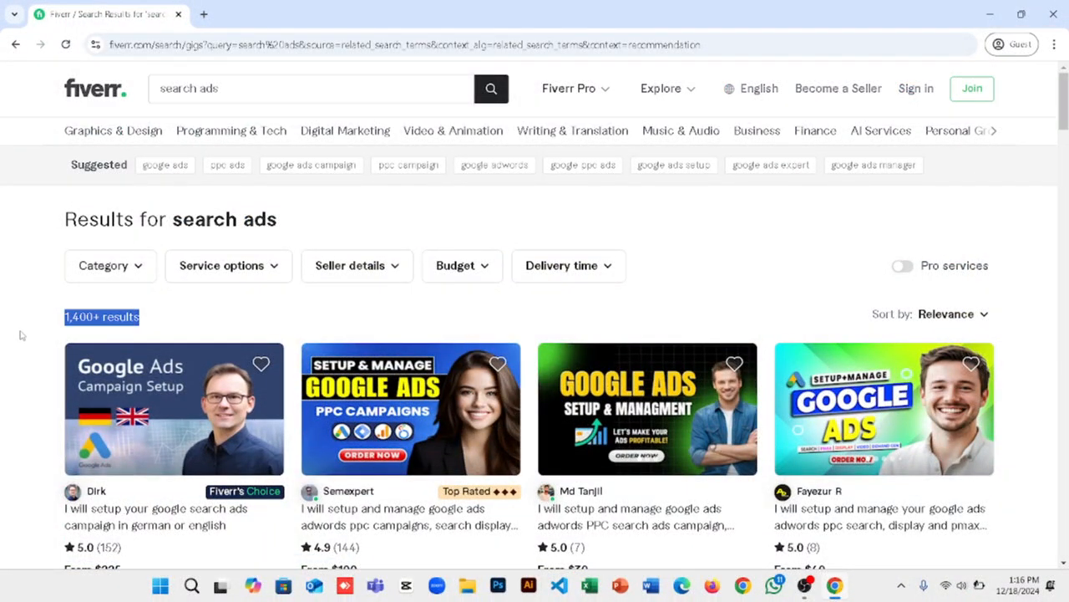